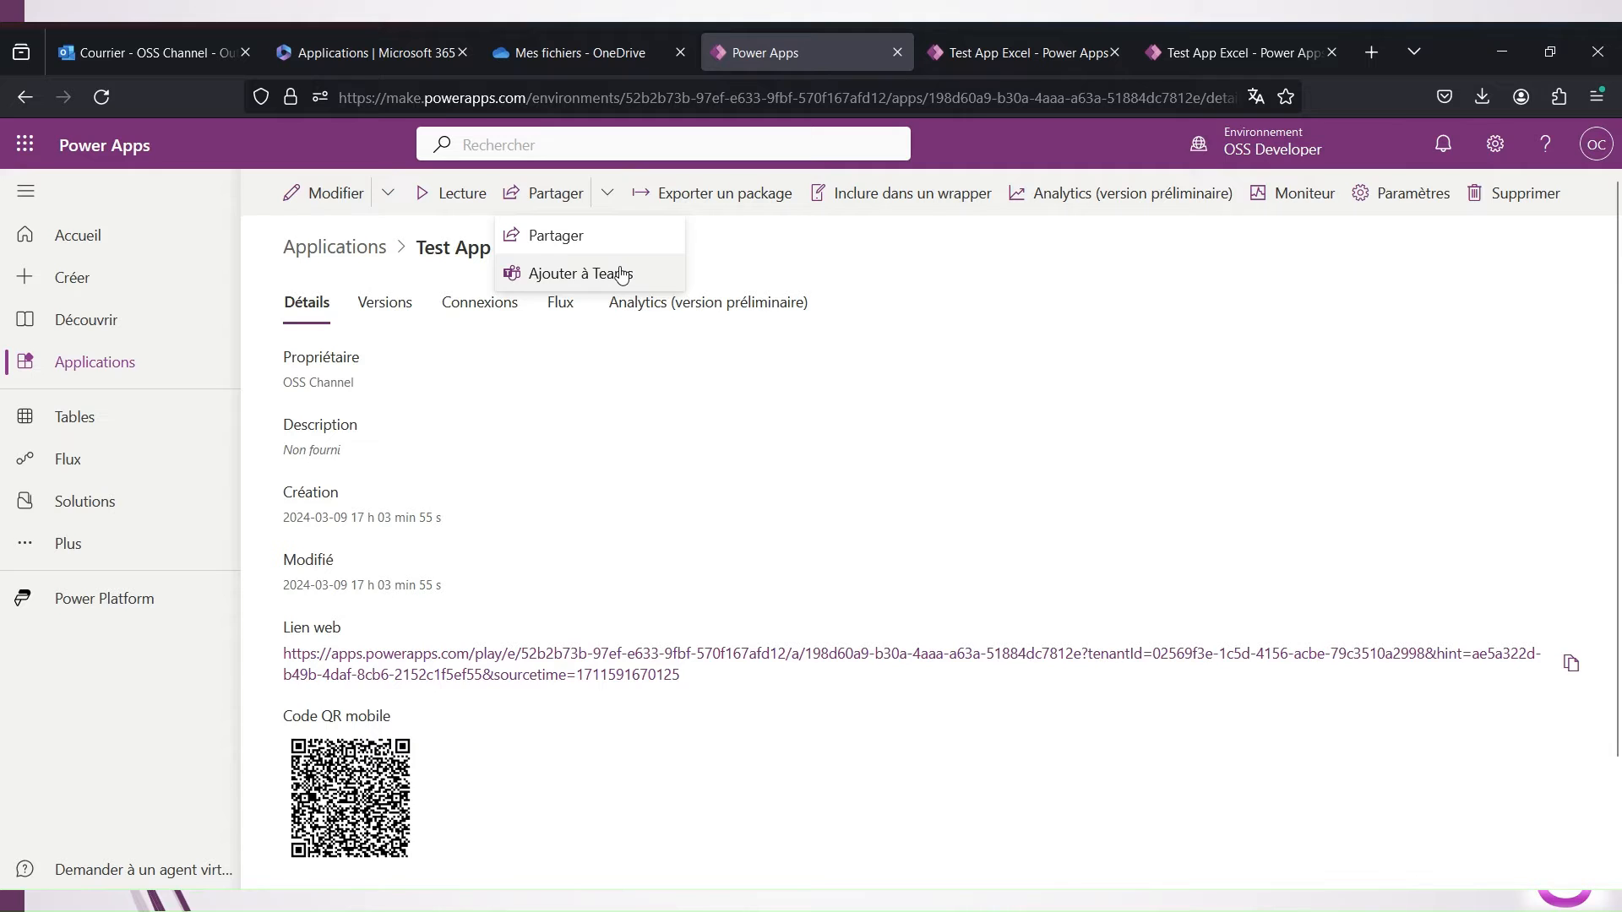
Choose to add Test App Excel to Teams and view its tab in the OSS Channel conversation.
{"action": "left_click", "coordinate": [620, 267]}
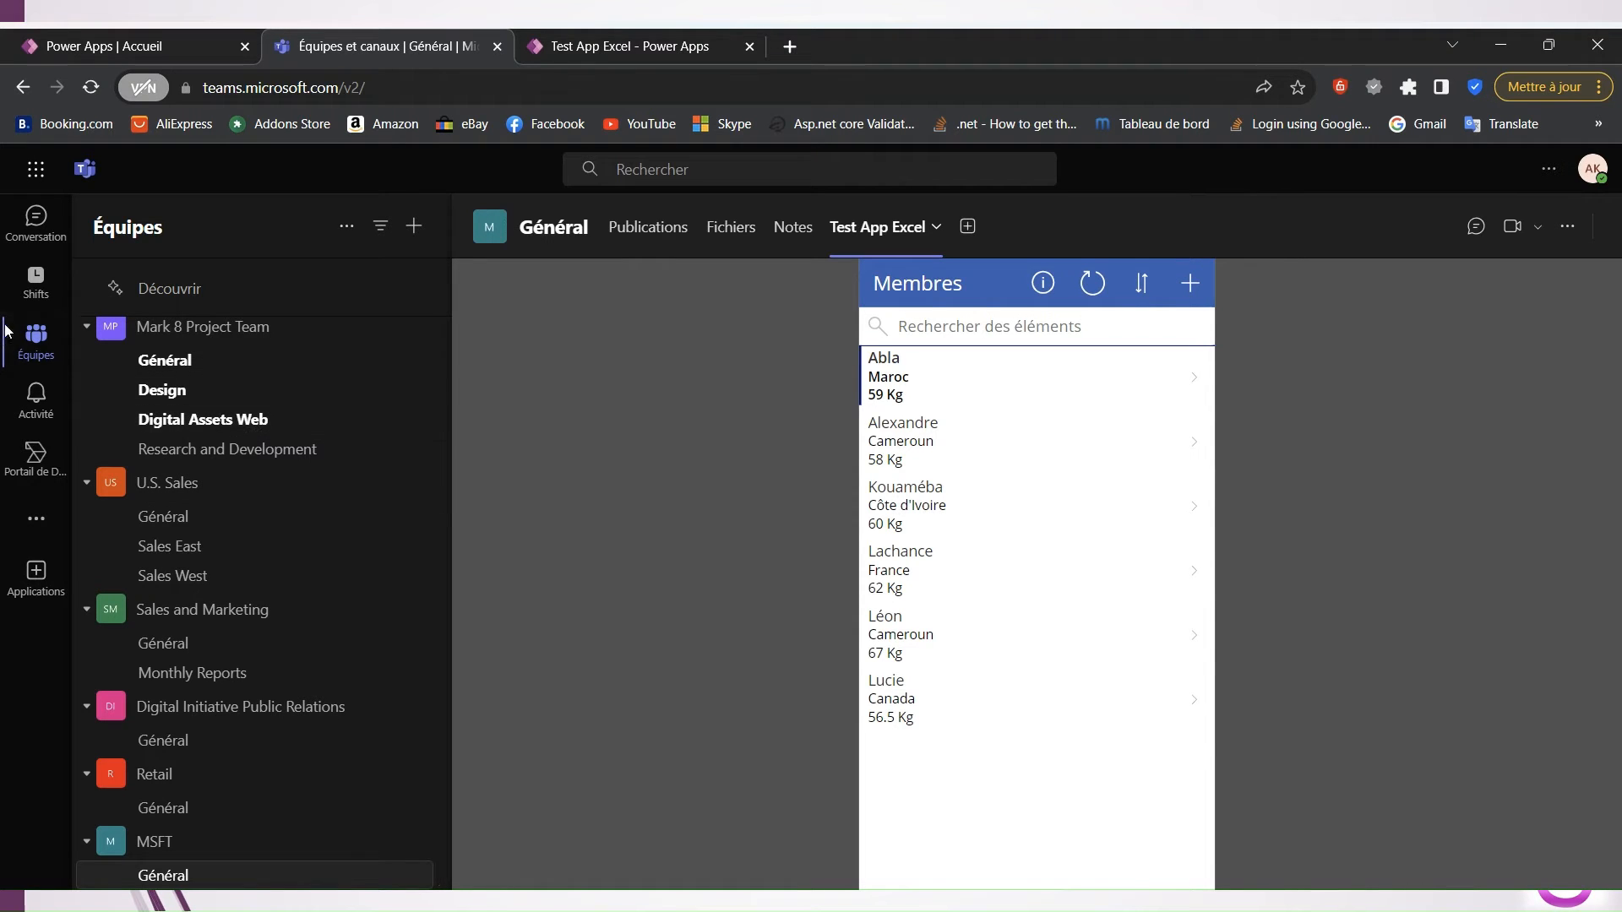
{"action": "left_click", "coordinate": [36, 224]}
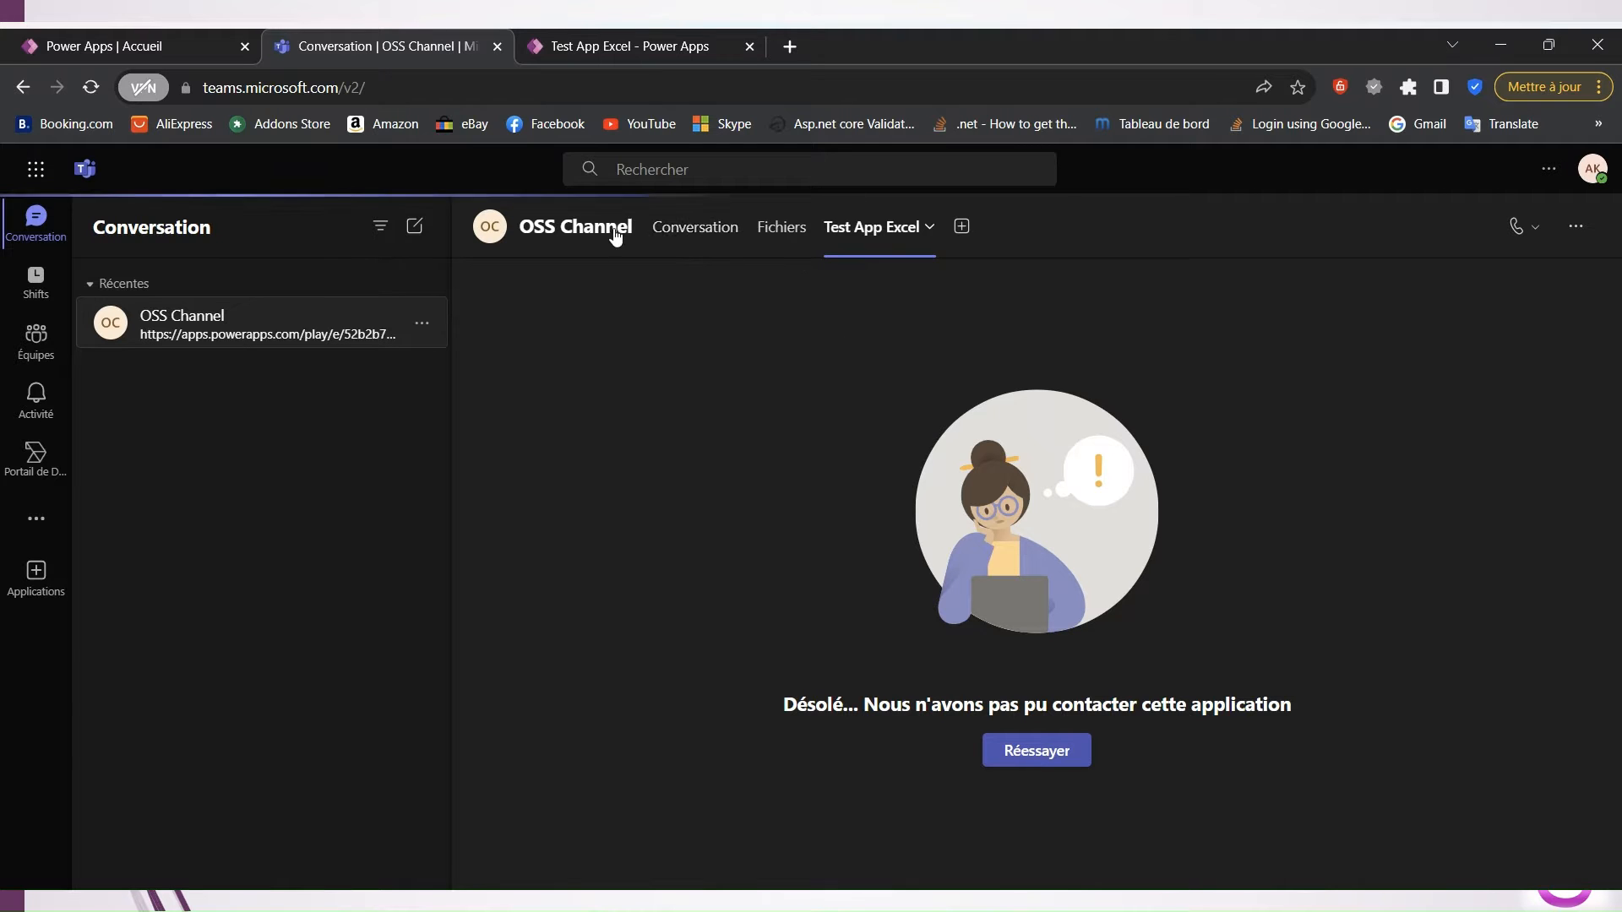
{"action": "left_click", "coordinate": [889, 240]}
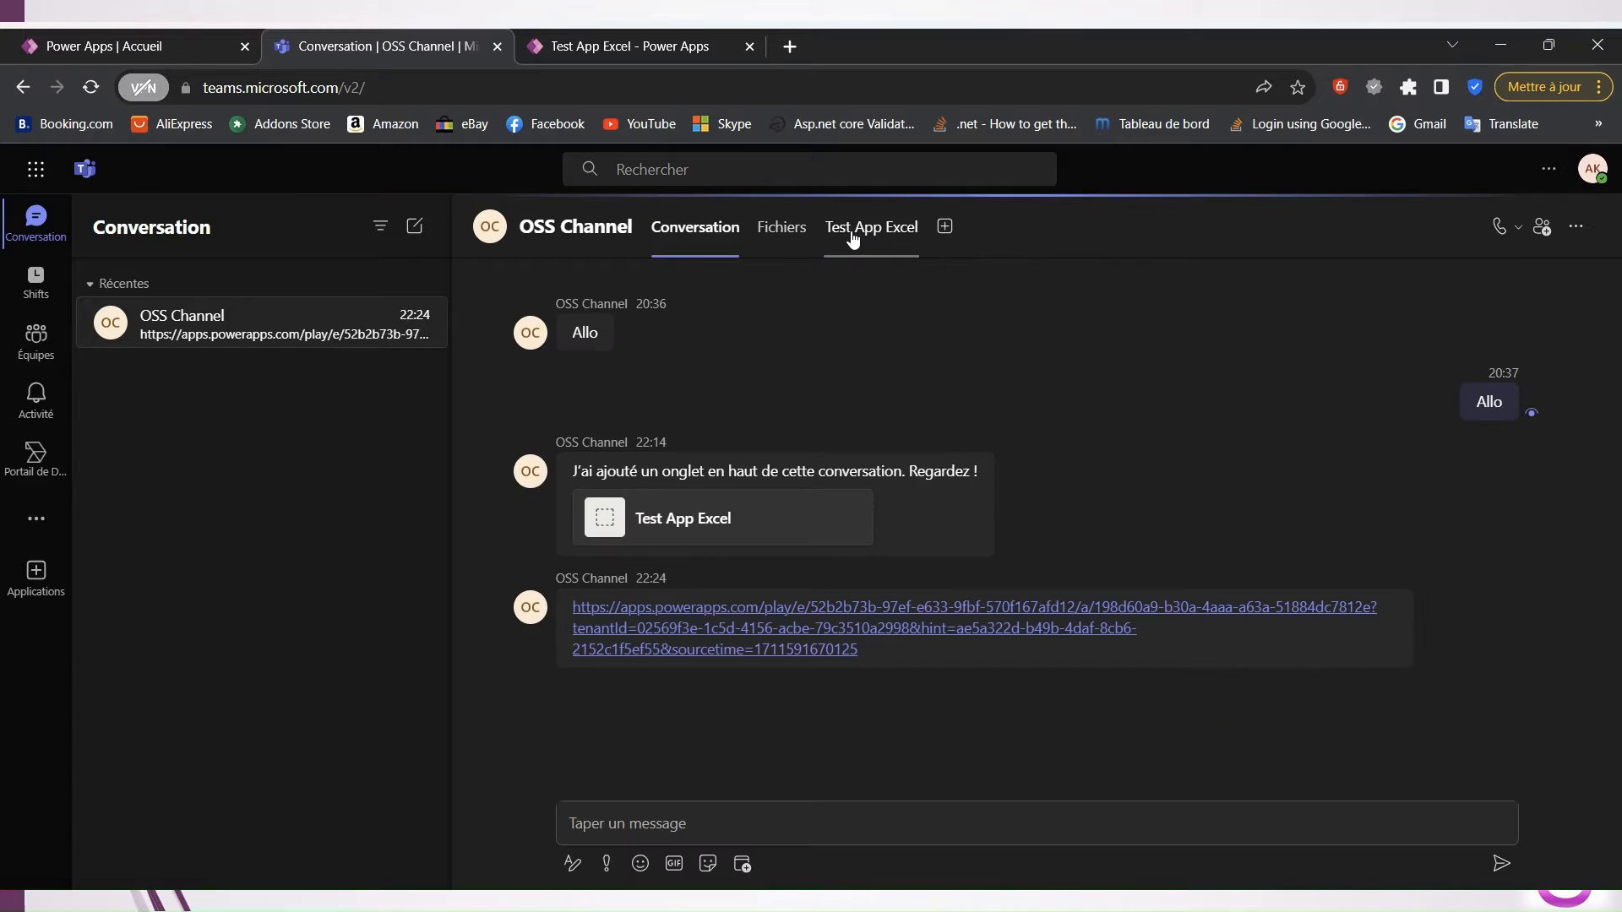
{"action": "left_click", "coordinate": [853, 238]}
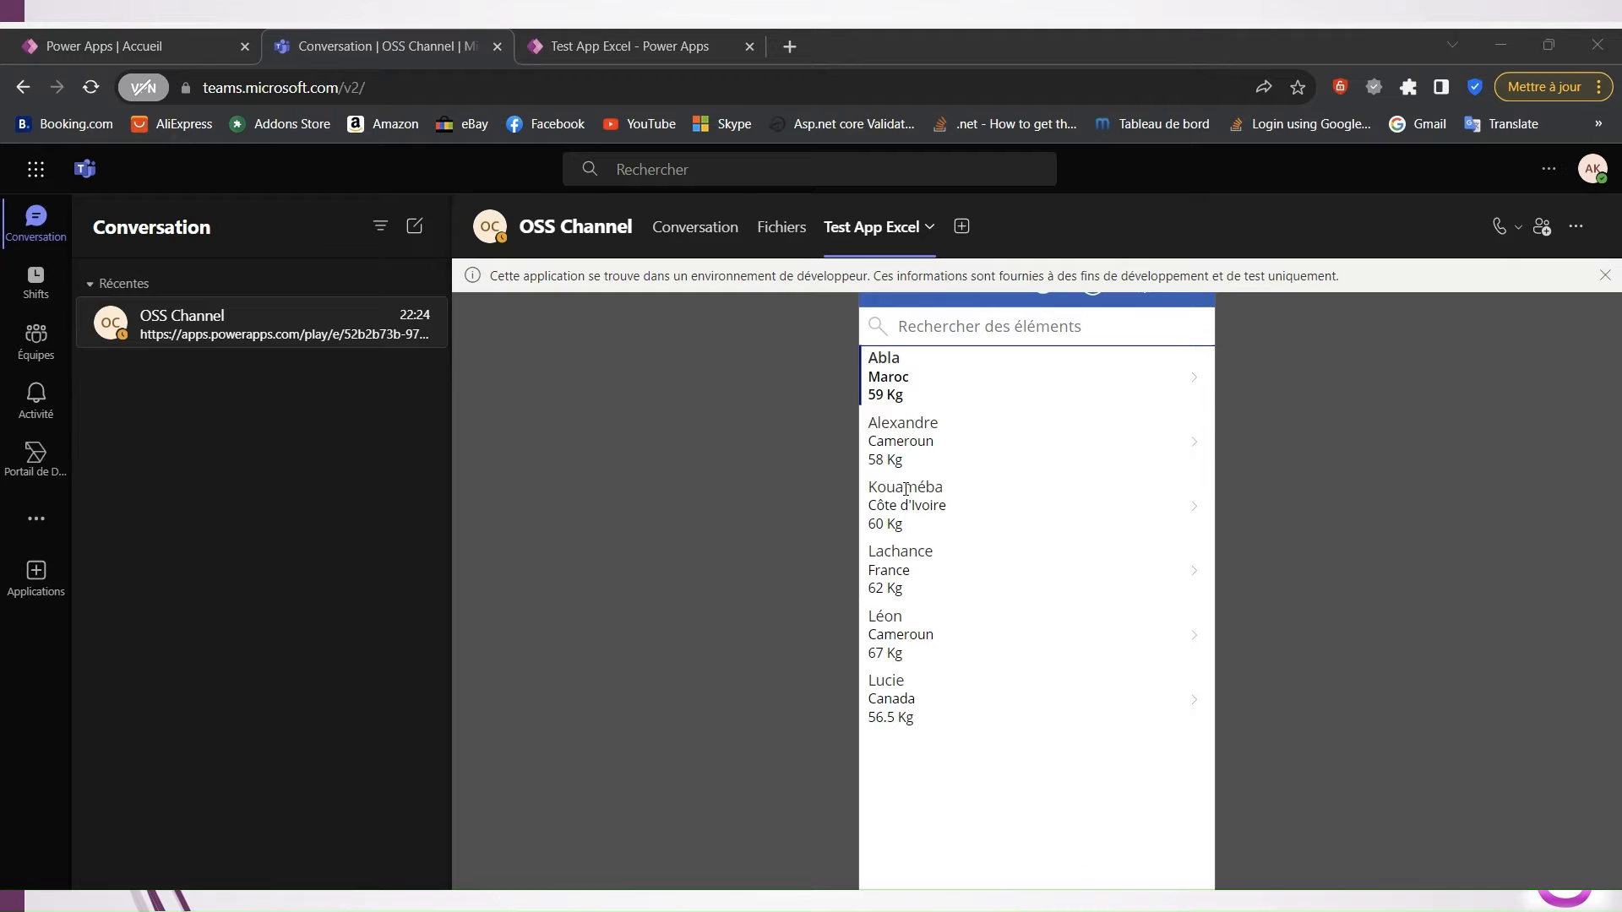
Switch to the Test App Excel app in Power Apps and refresh its Membres list.
{"action": "left_click", "coordinate": [630, 48]}
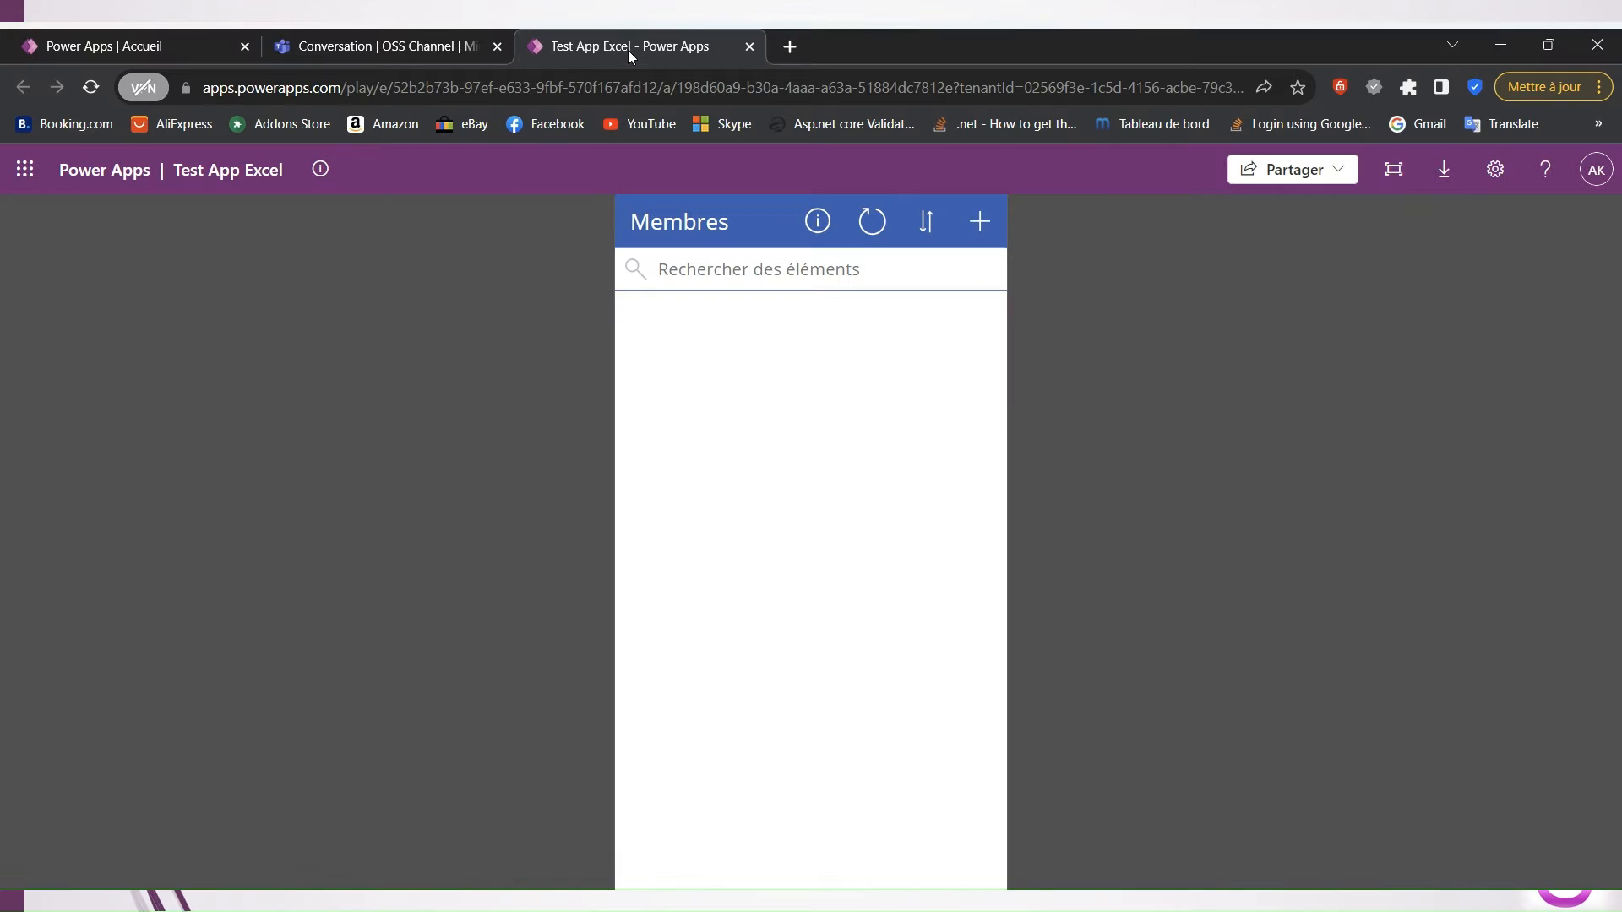
{"action": "left_click", "coordinate": [872, 223]}
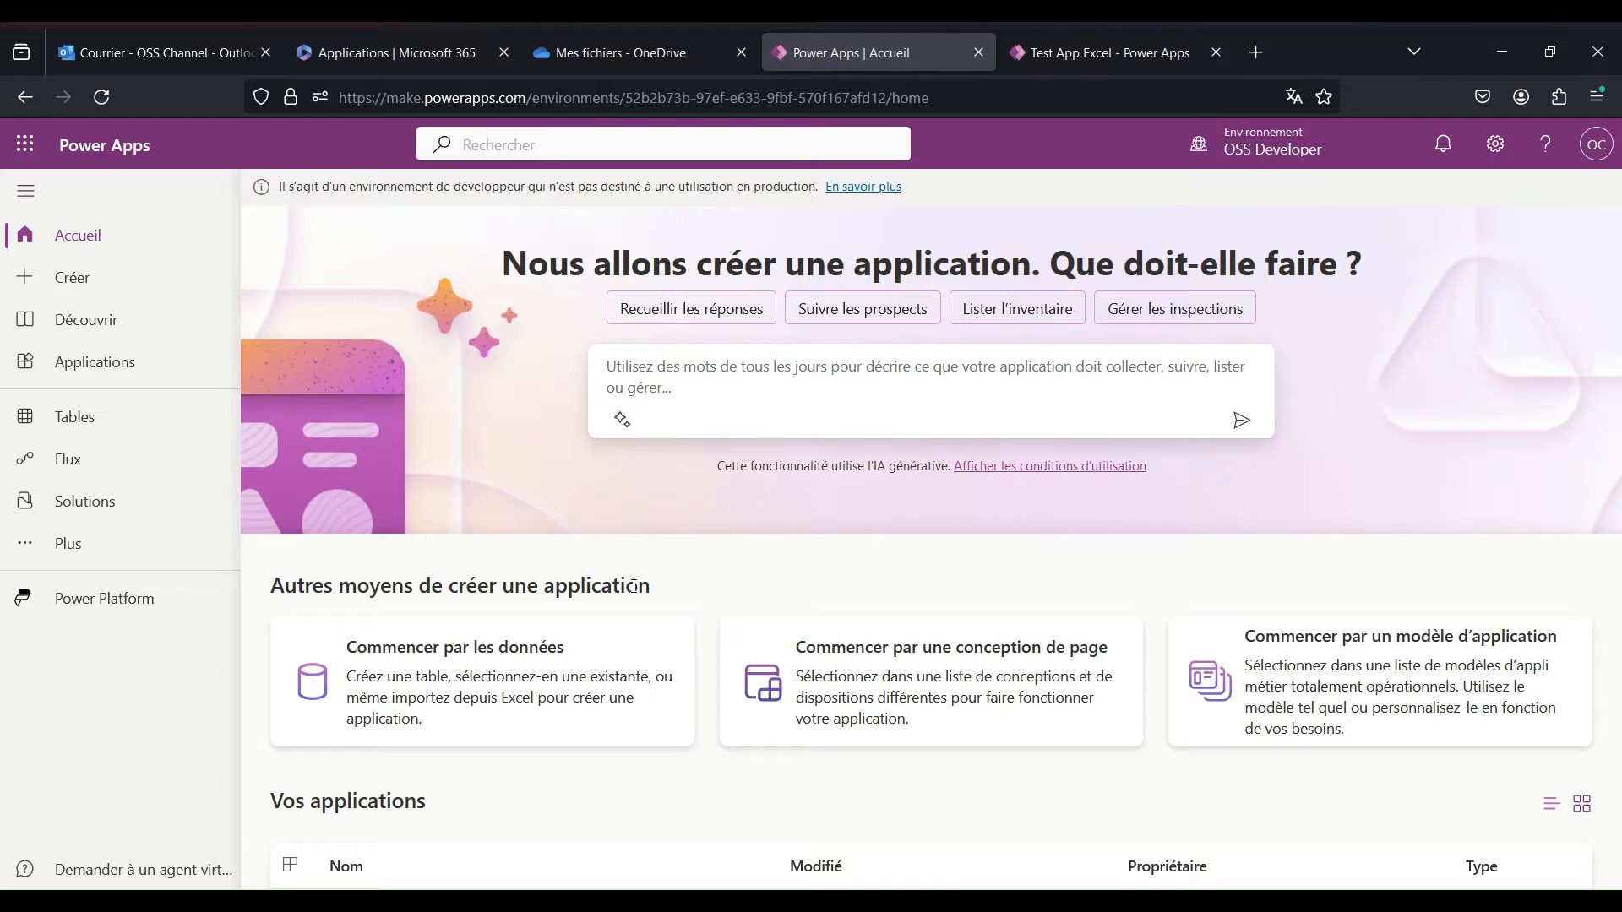
Open the details page of Test App Excel from the list of applications in Power Apps.
{"action": "scroll", "coordinate": [564, 493], "scroll_direction": "down", "scroll_amount": 3}
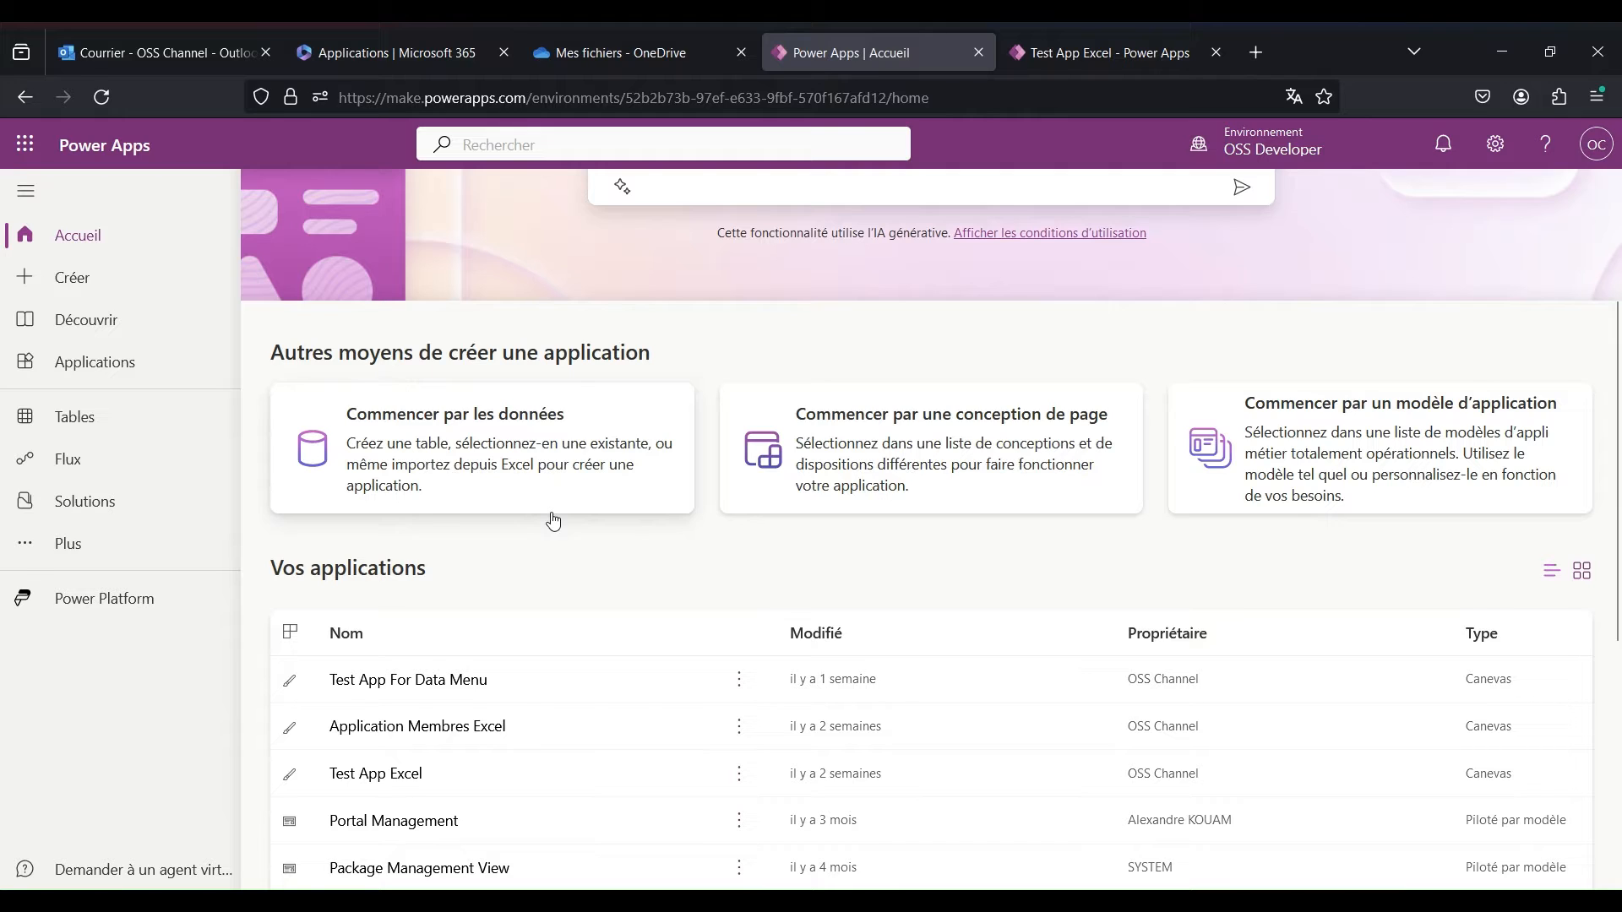
{"action": "scroll", "coordinate": [554, 519], "scroll_direction": "down", "scroll_amount": 2}
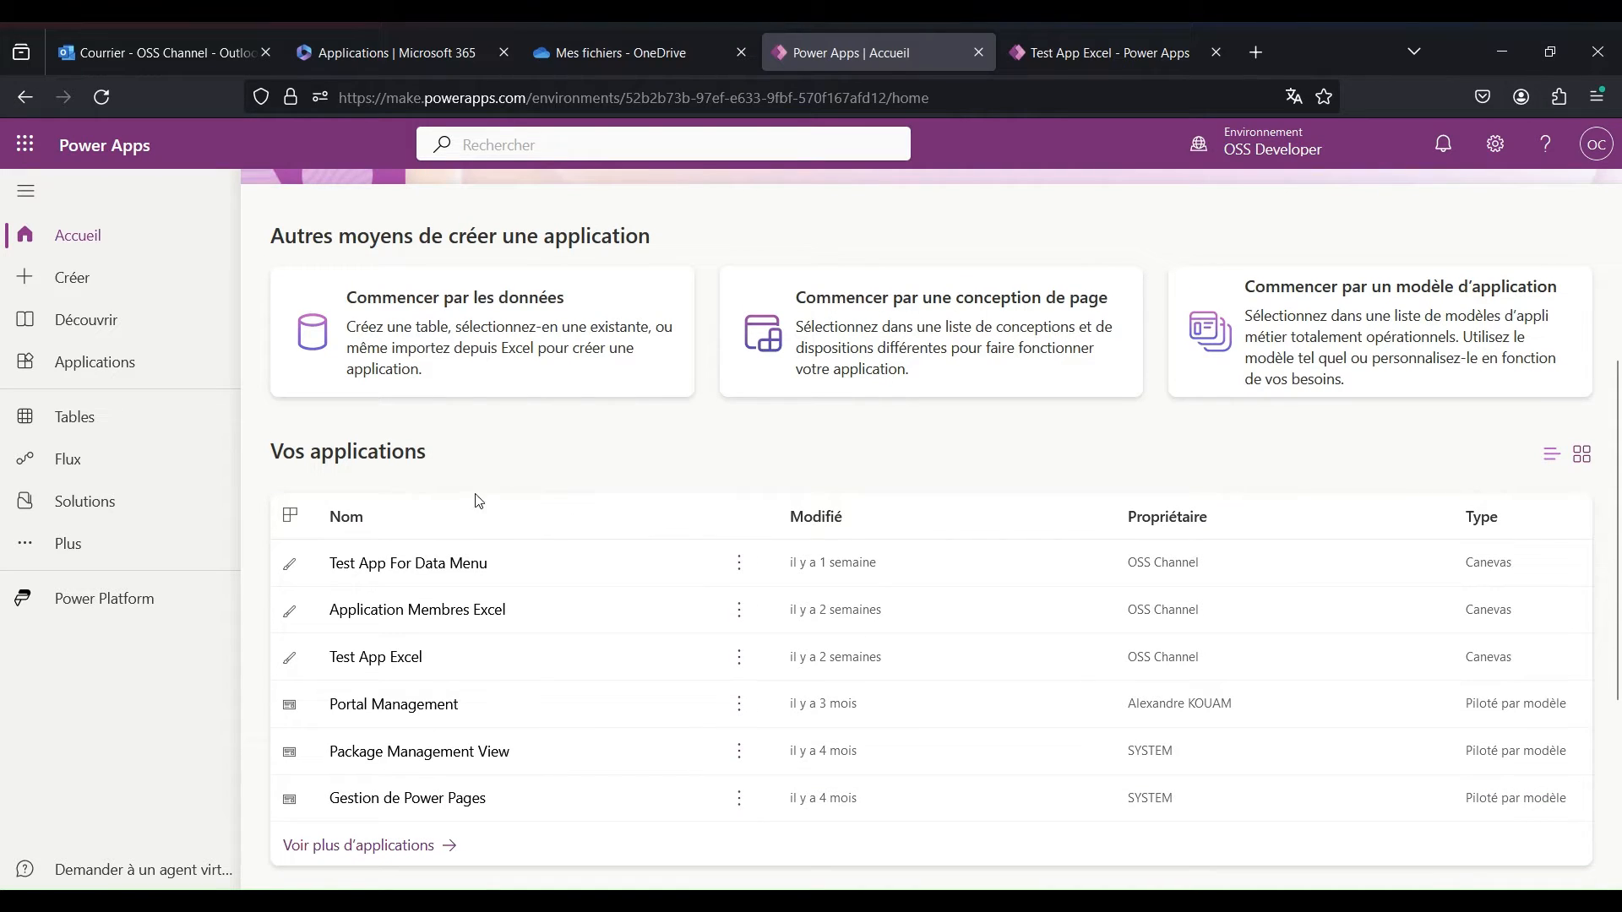
{"action": "left_click", "coordinate": [91, 375]}
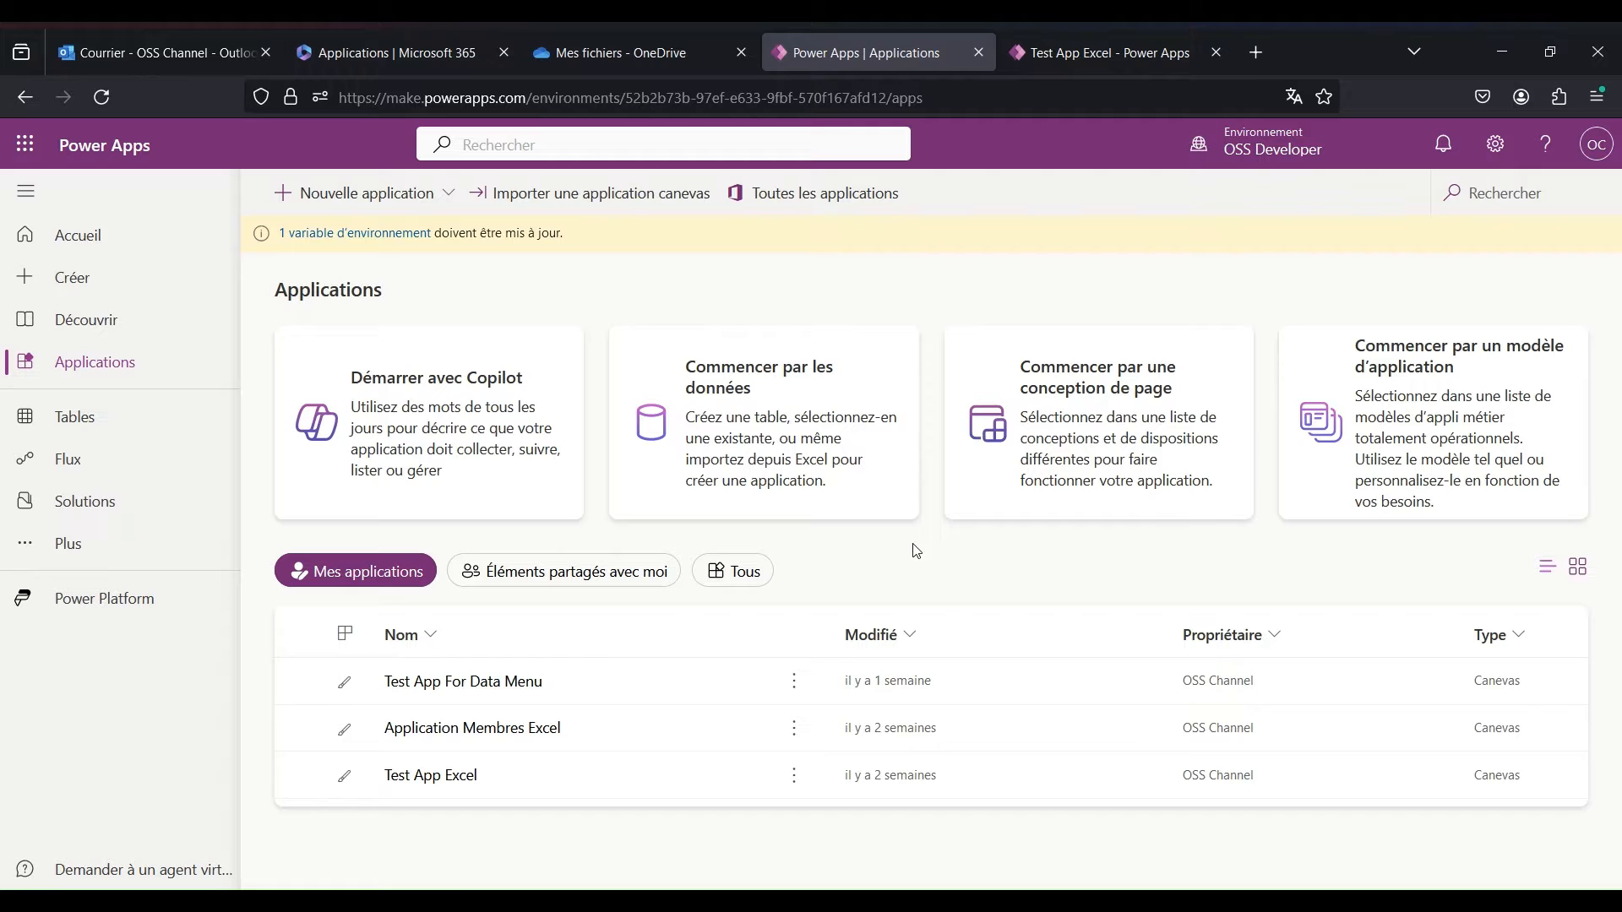
{"action": "left_click", "coordinate": [793, 776]}
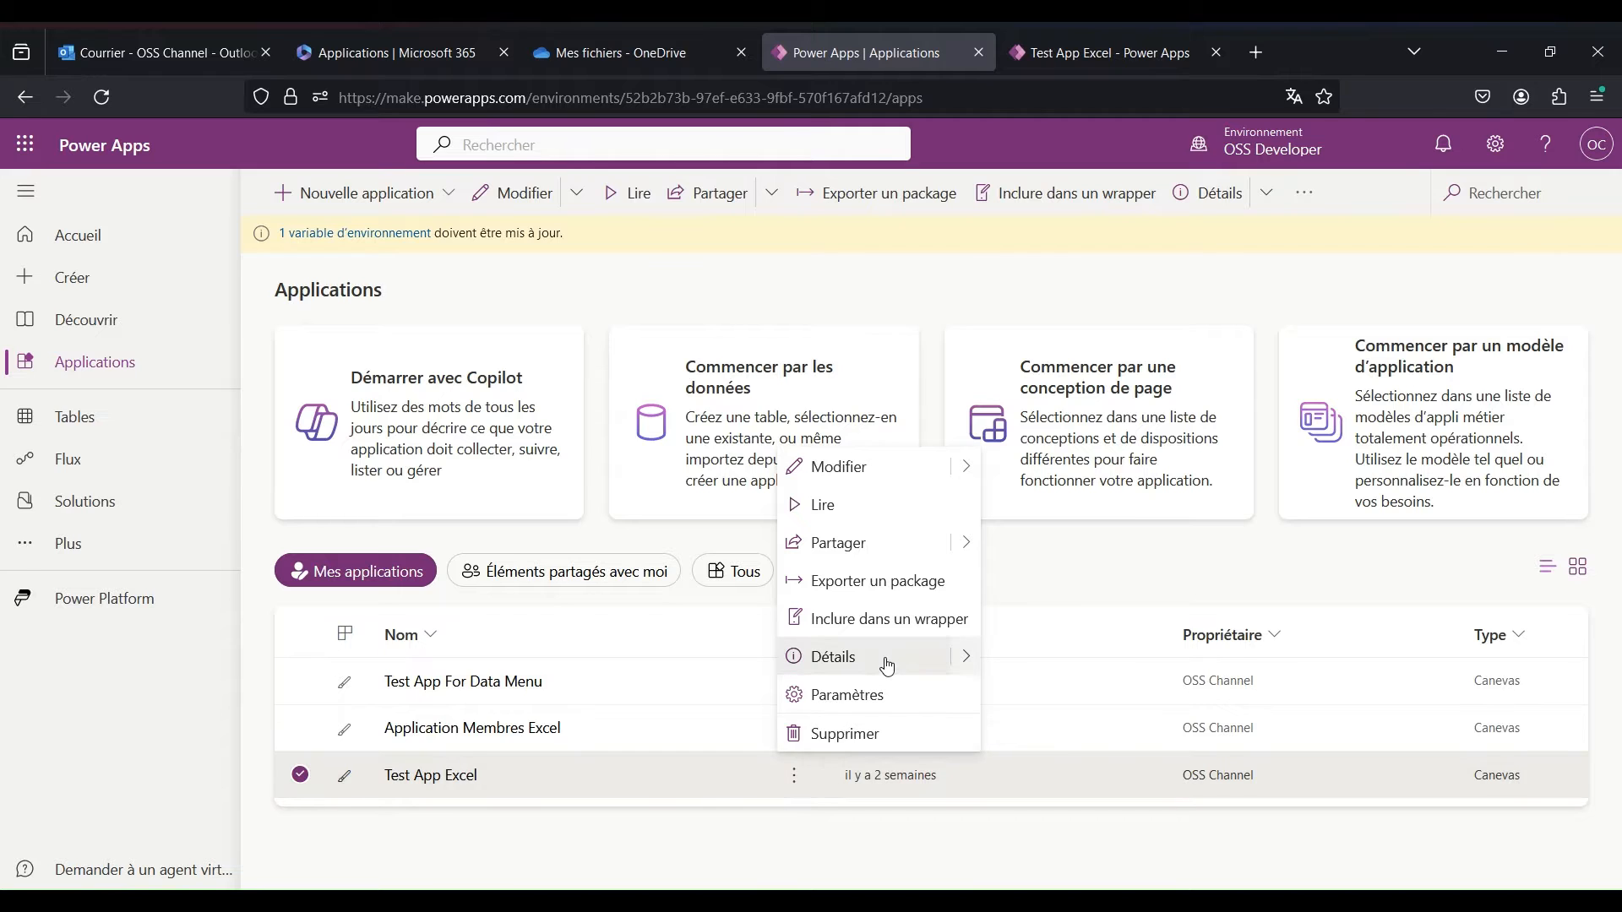
{"action": "left_click", "coordinate": [849, 659]}
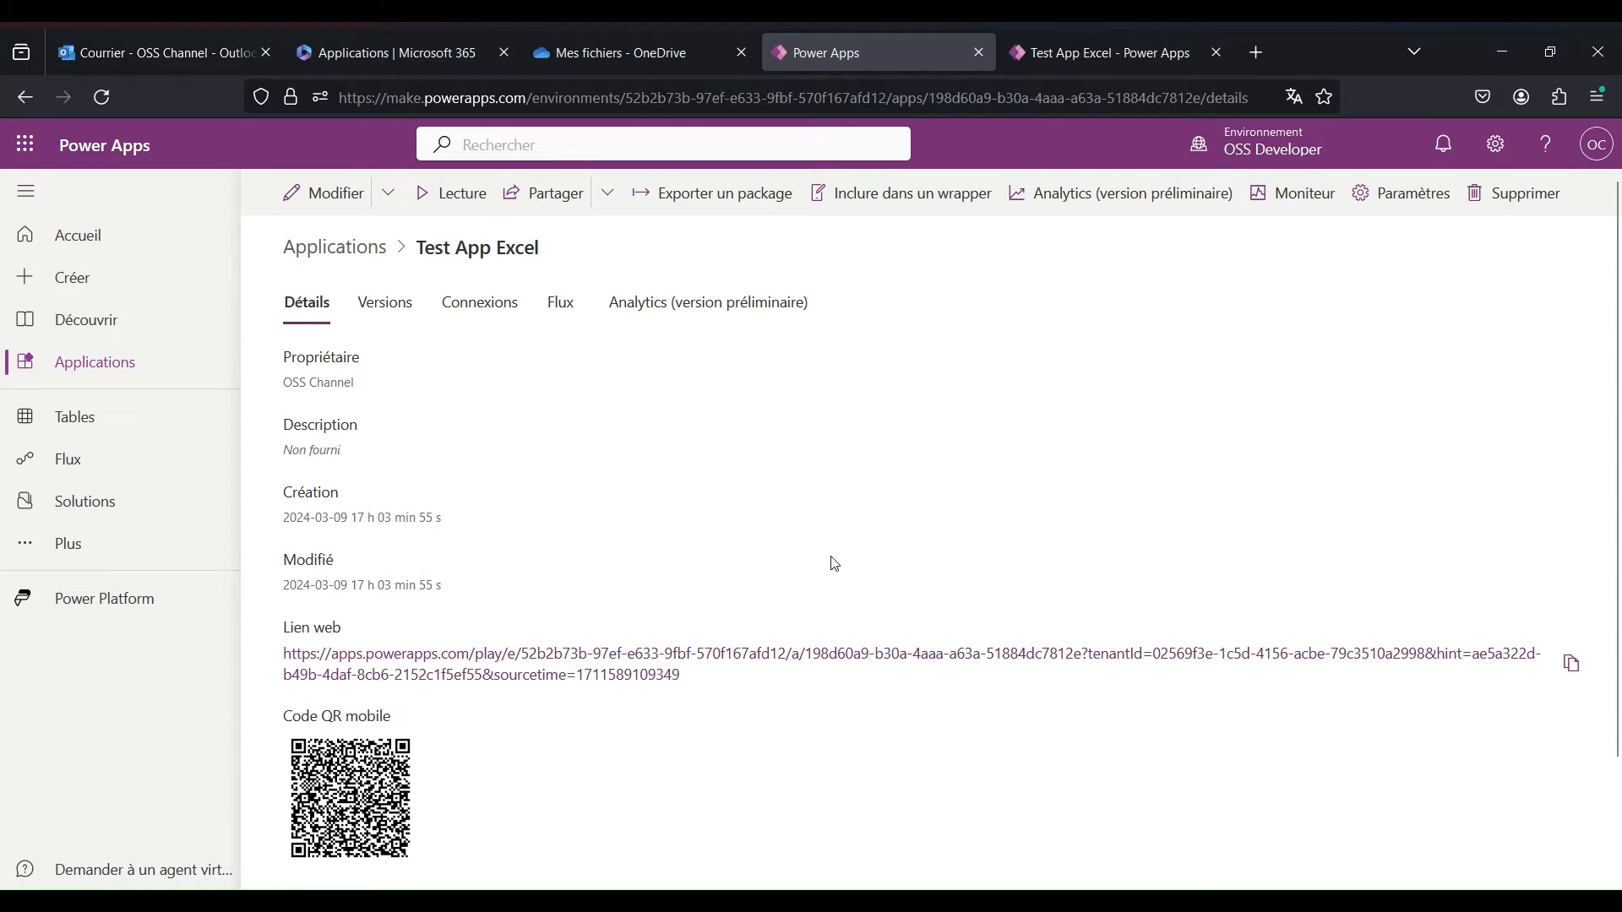
Start a package export of the app and name the package Test App Excel, leaving the description empty.
{"action": "left_click", "coordinate": [720, 199]}
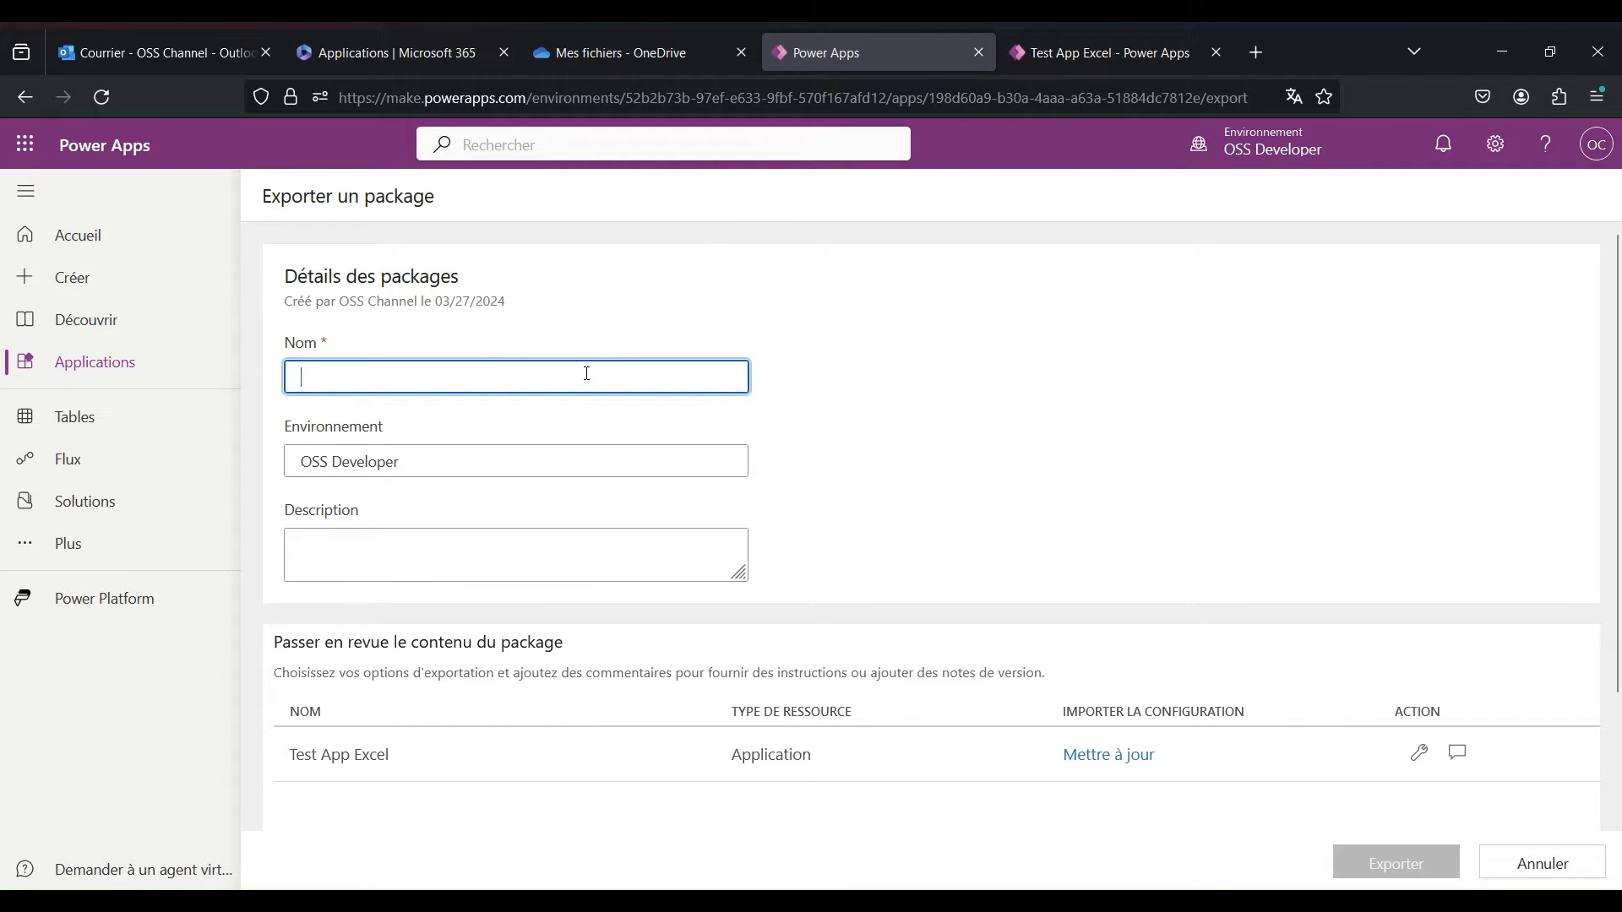
{"action": "type", "text": "Tes"}
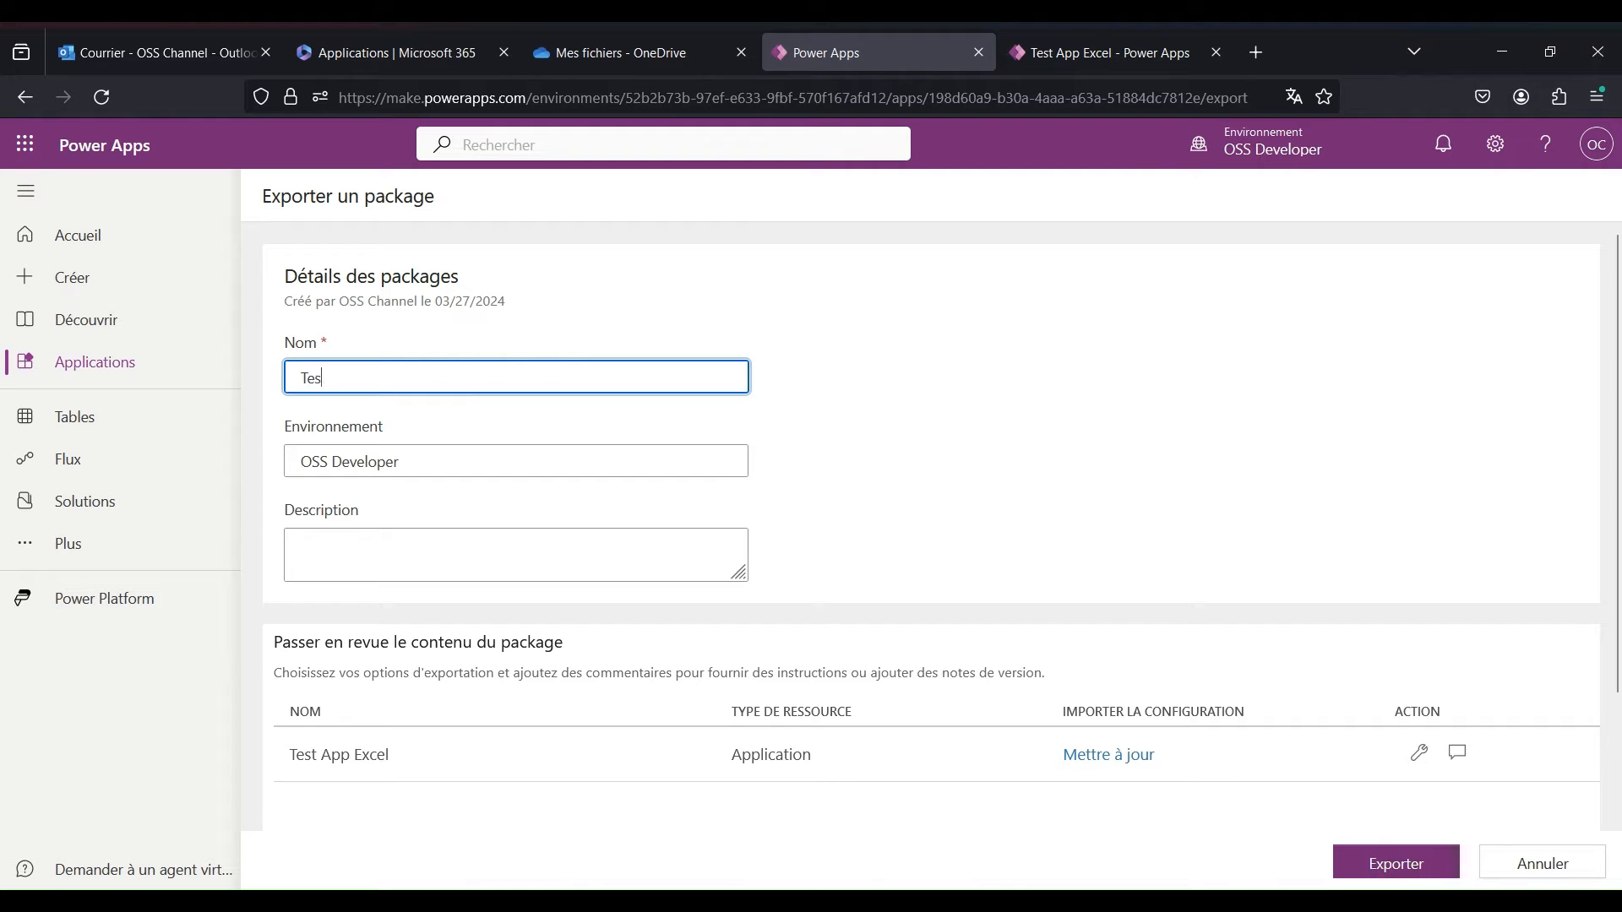
{"action": "type", "text": "t App Excel"}
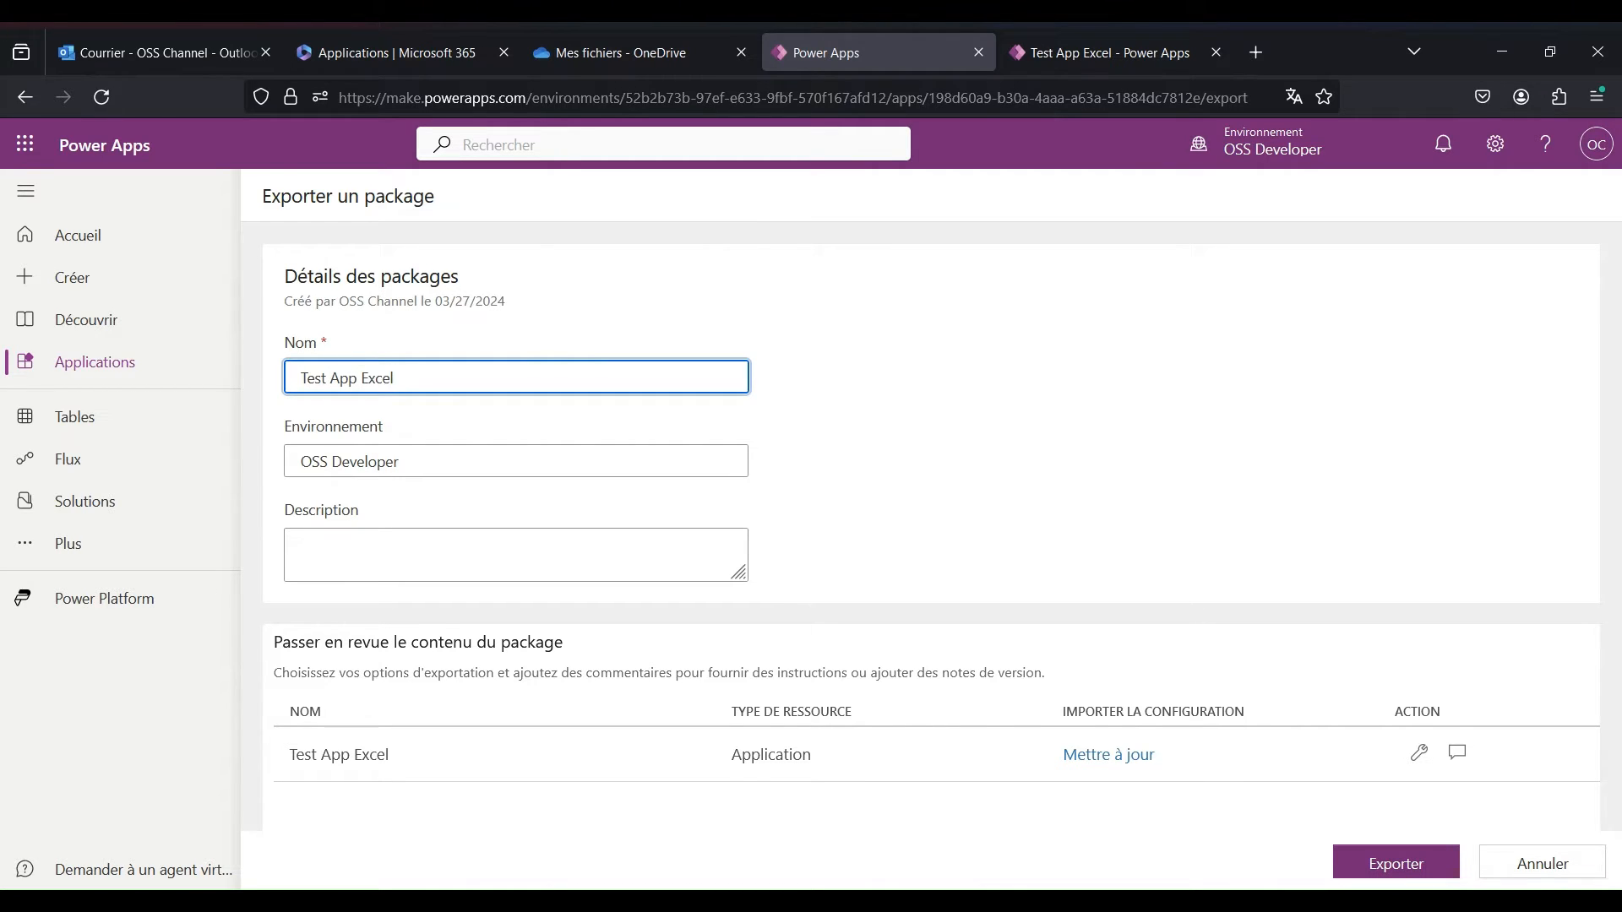
{"action": "left_click", "coordinate": [480, 460]}
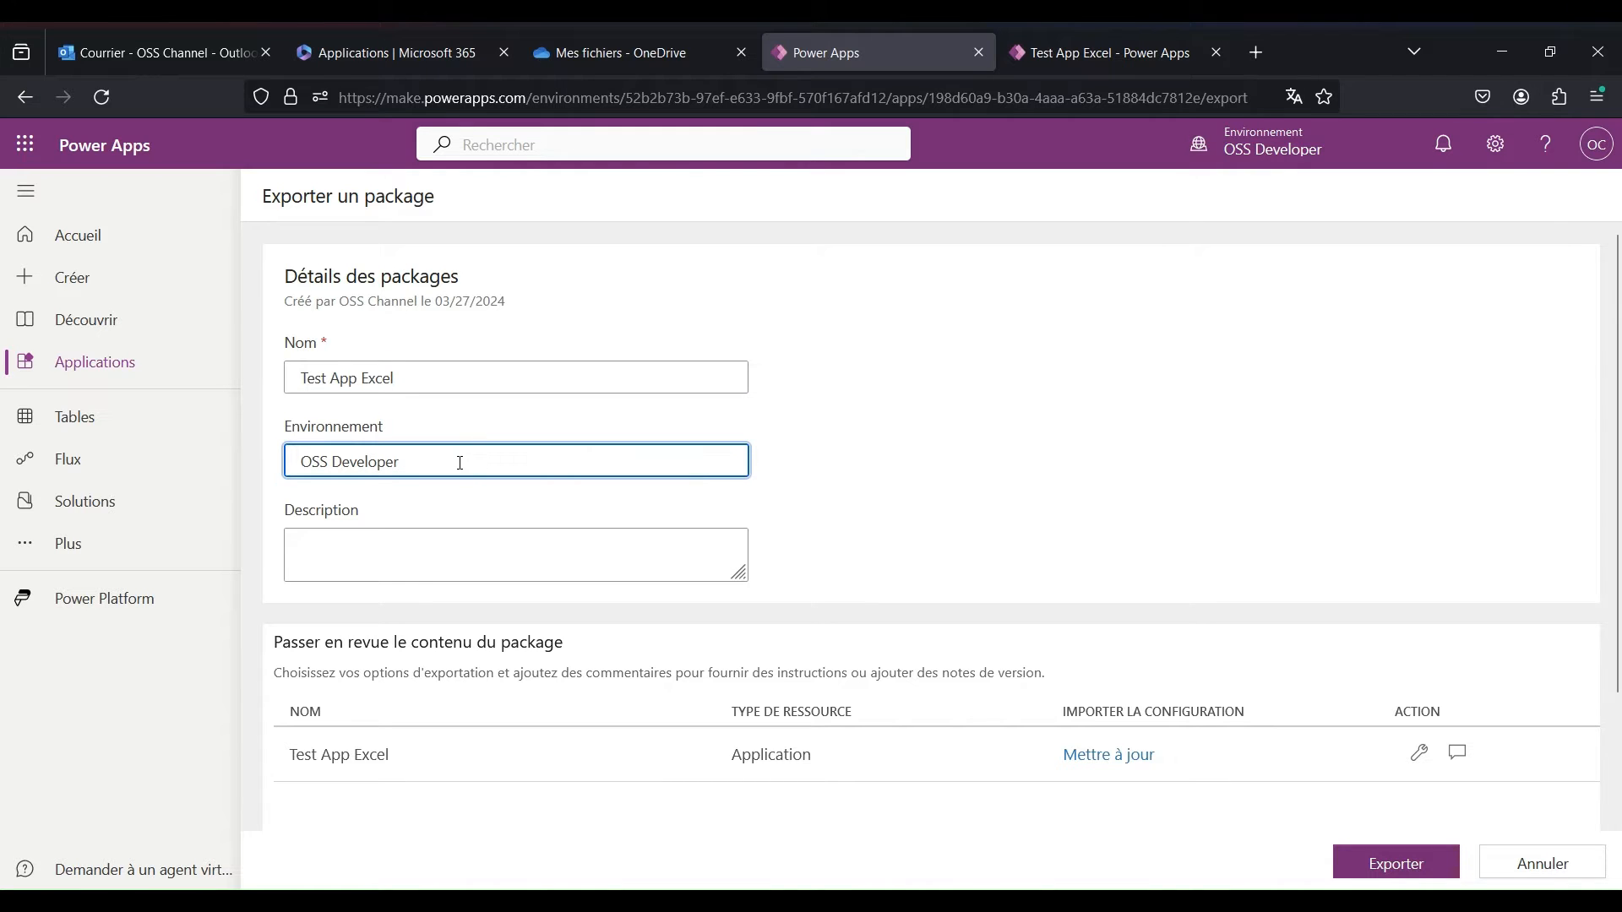
{"action": "mouse_move", "coordinate": [1280, 160]}
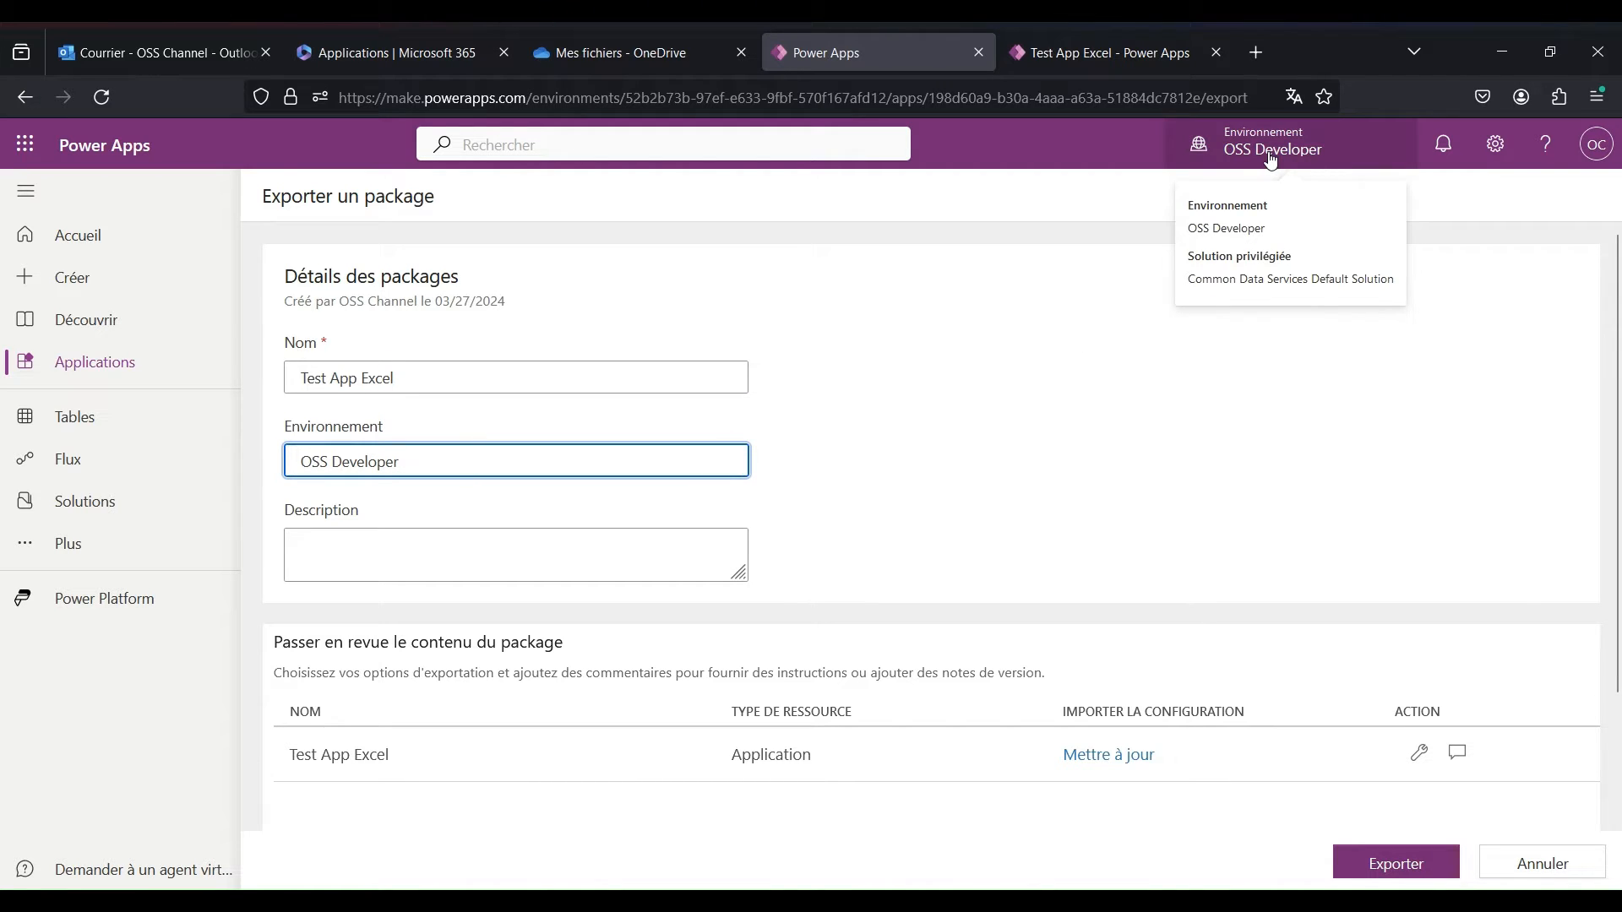
{"action": "left_click", "coordinate": [581, 554]}
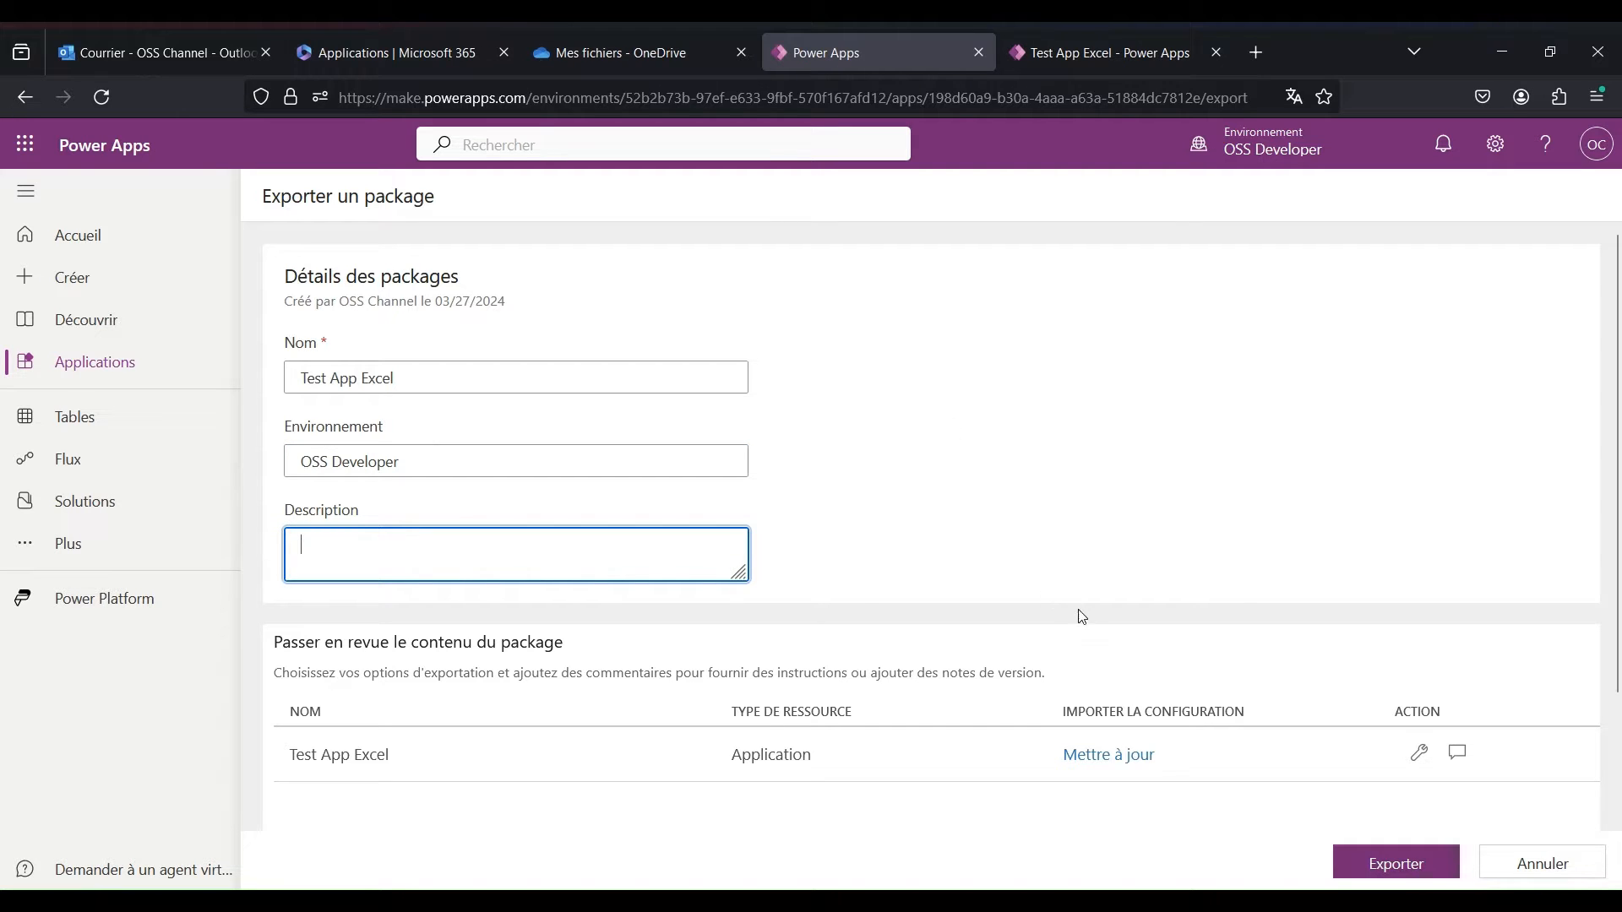
Set the import configuration of the Test App Excel resource to "Créer en tant que nouveau" and save it.
{"action": "left_click", "coordinate": [1115, 762]}
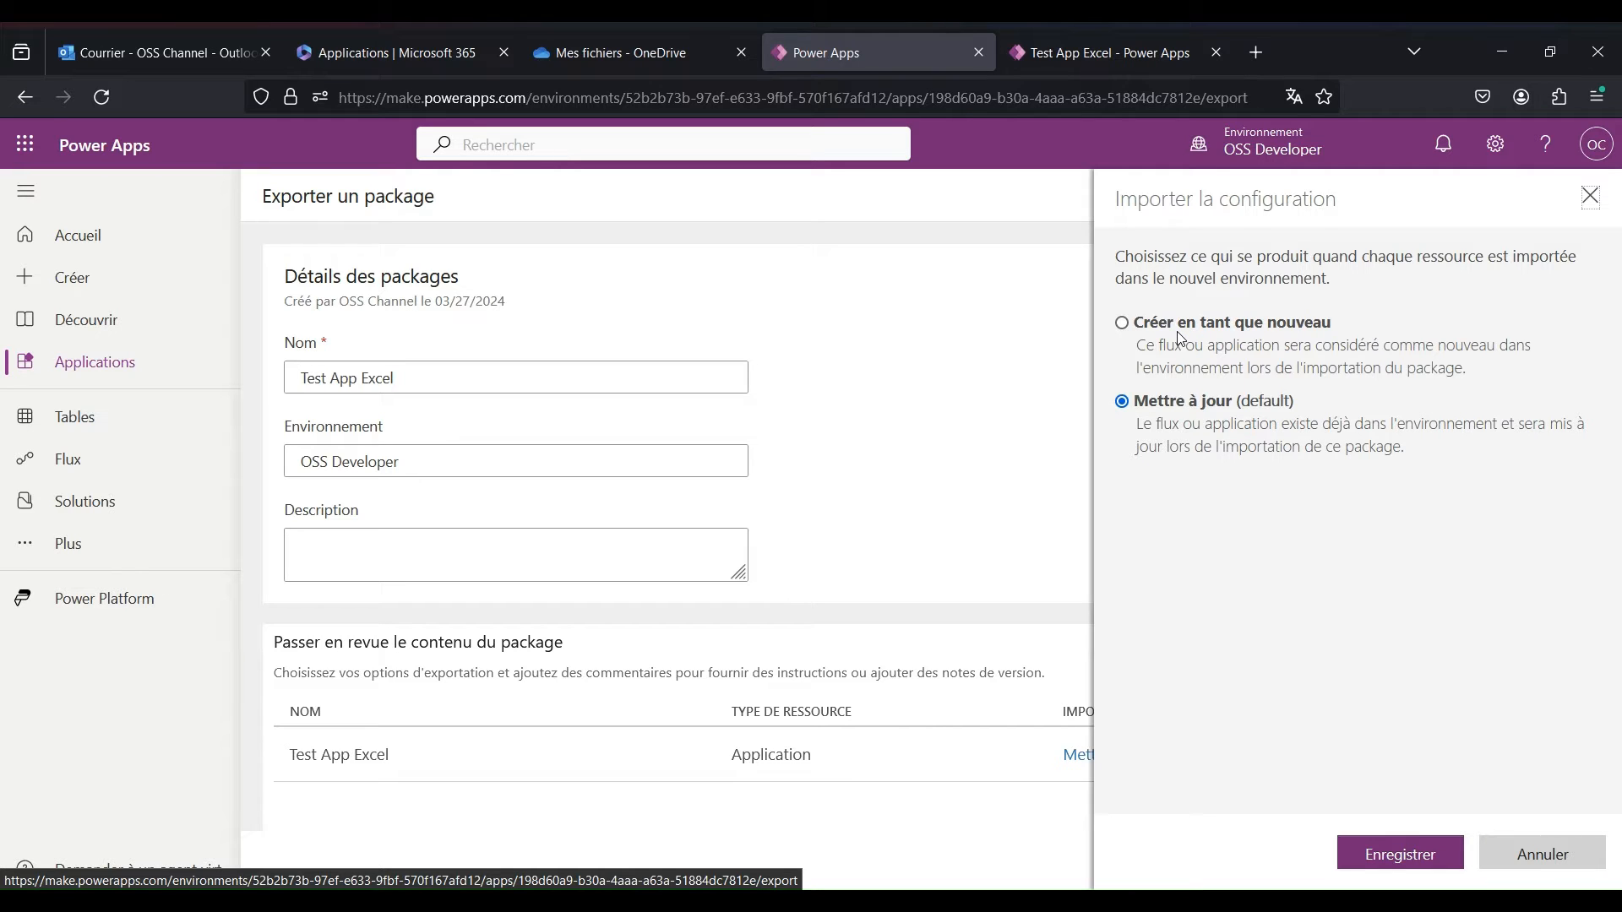
{"action": "left_click", "coordinate": [1124, 324]}
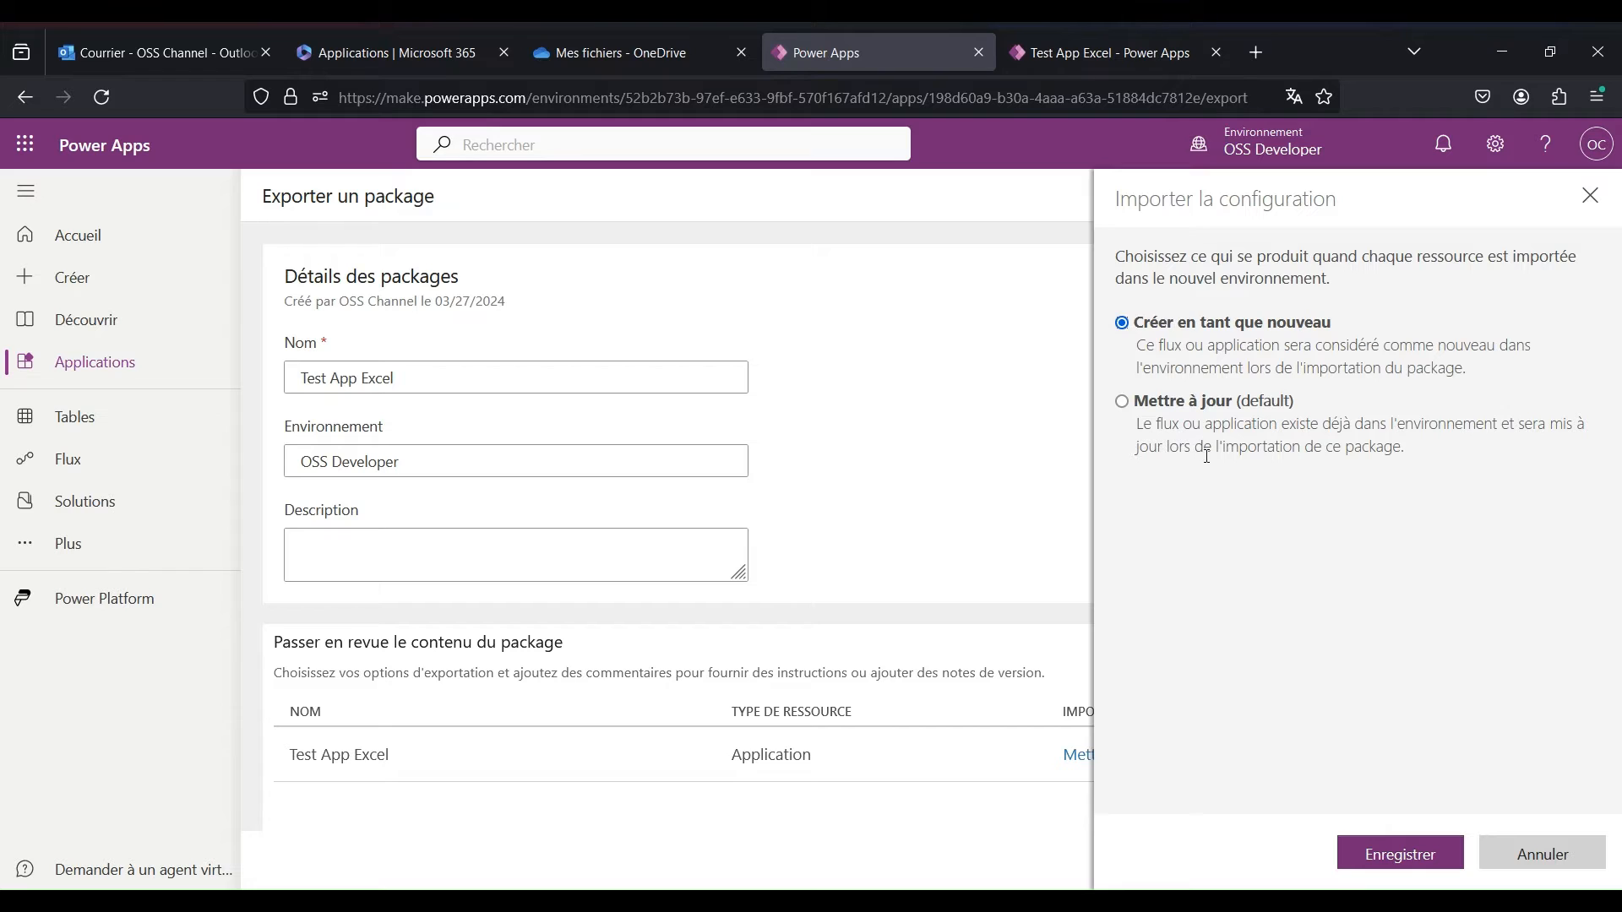
{"action": "left_click", "coordinate": [1402, 855]}
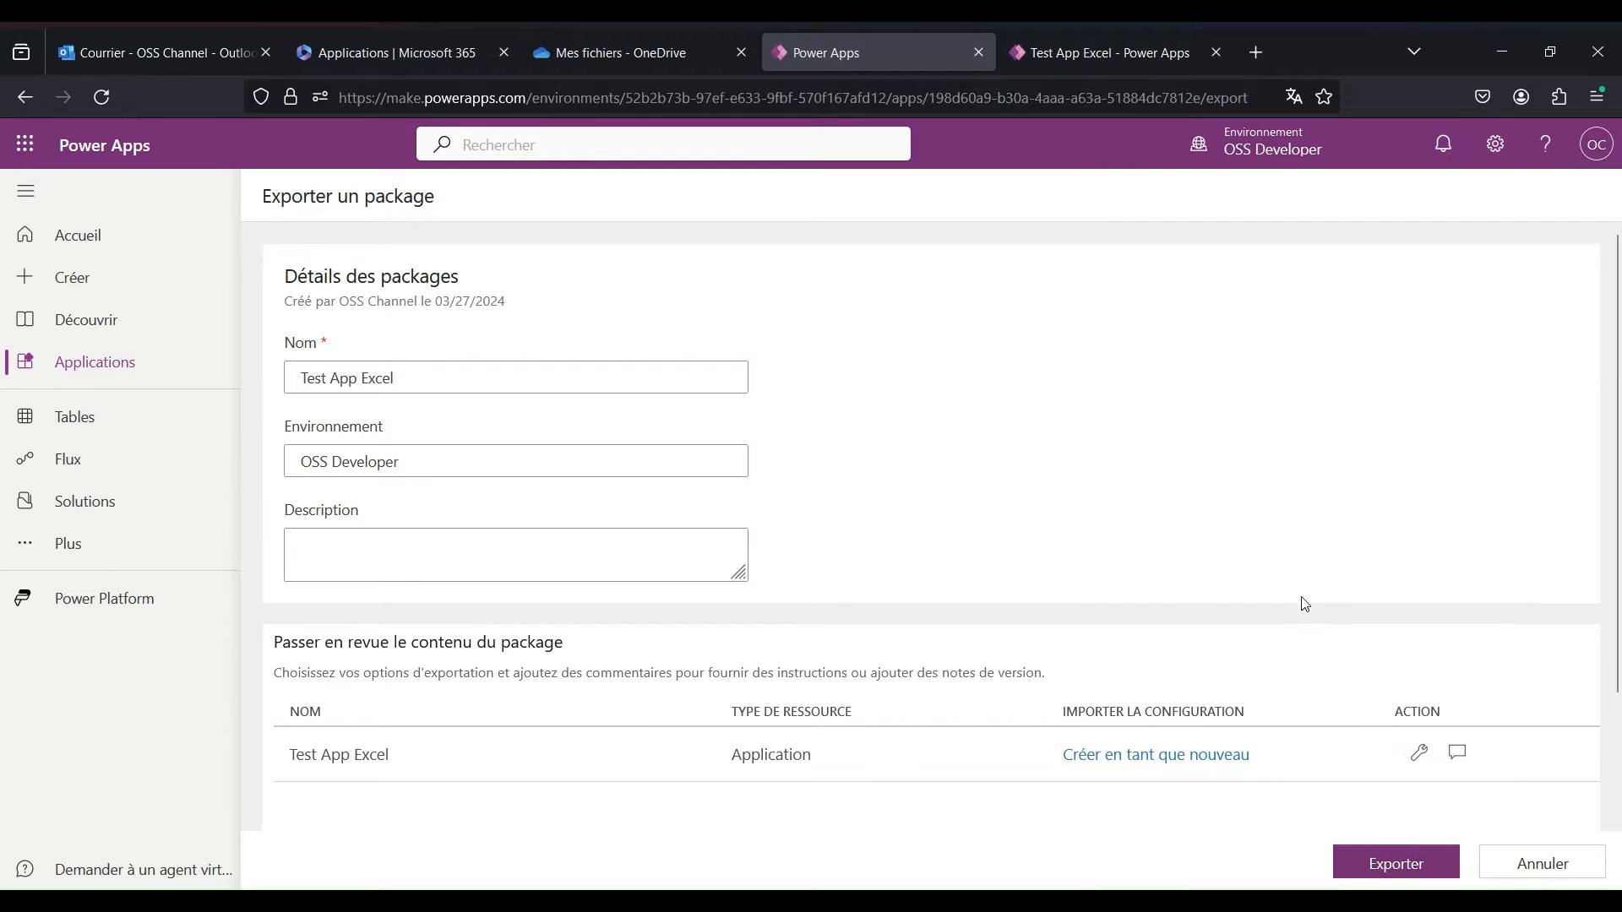
Export the package and show the downloaded TestAppExcel_20240328012648.zip in its folder.
{"action": "scroll", "coordinate": [1301, 600], "scroll_direction": "down", "scroll_amount": 2}
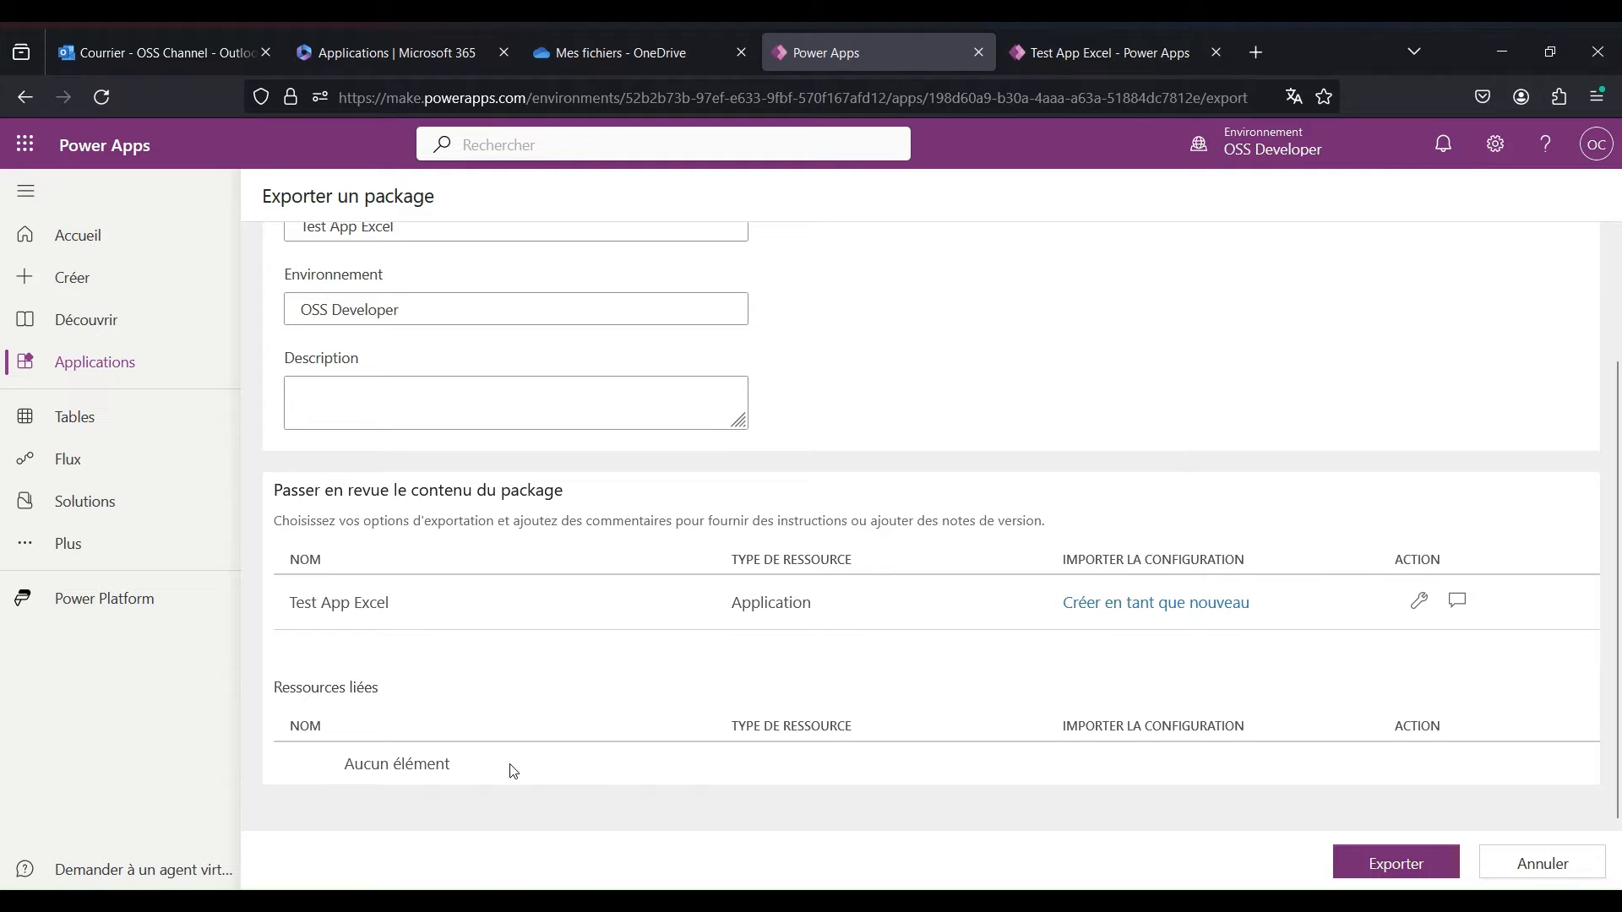
{"action": "left_click", "coordinate": [1436, 866]}
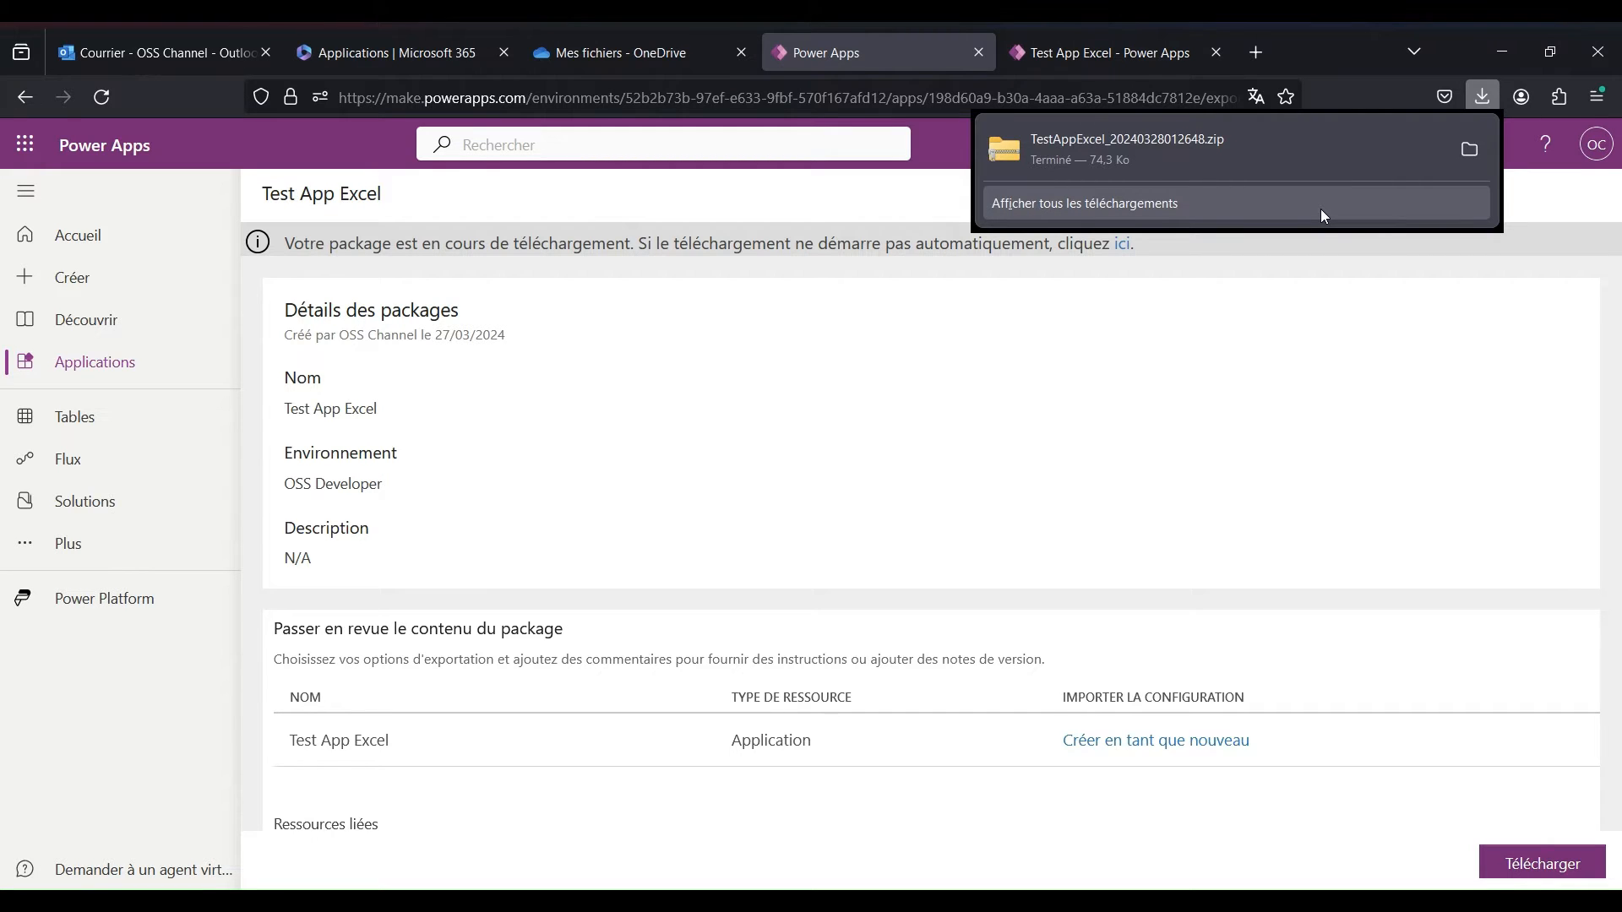
{"action": "left_click", "coordinate": [1470, 150]}
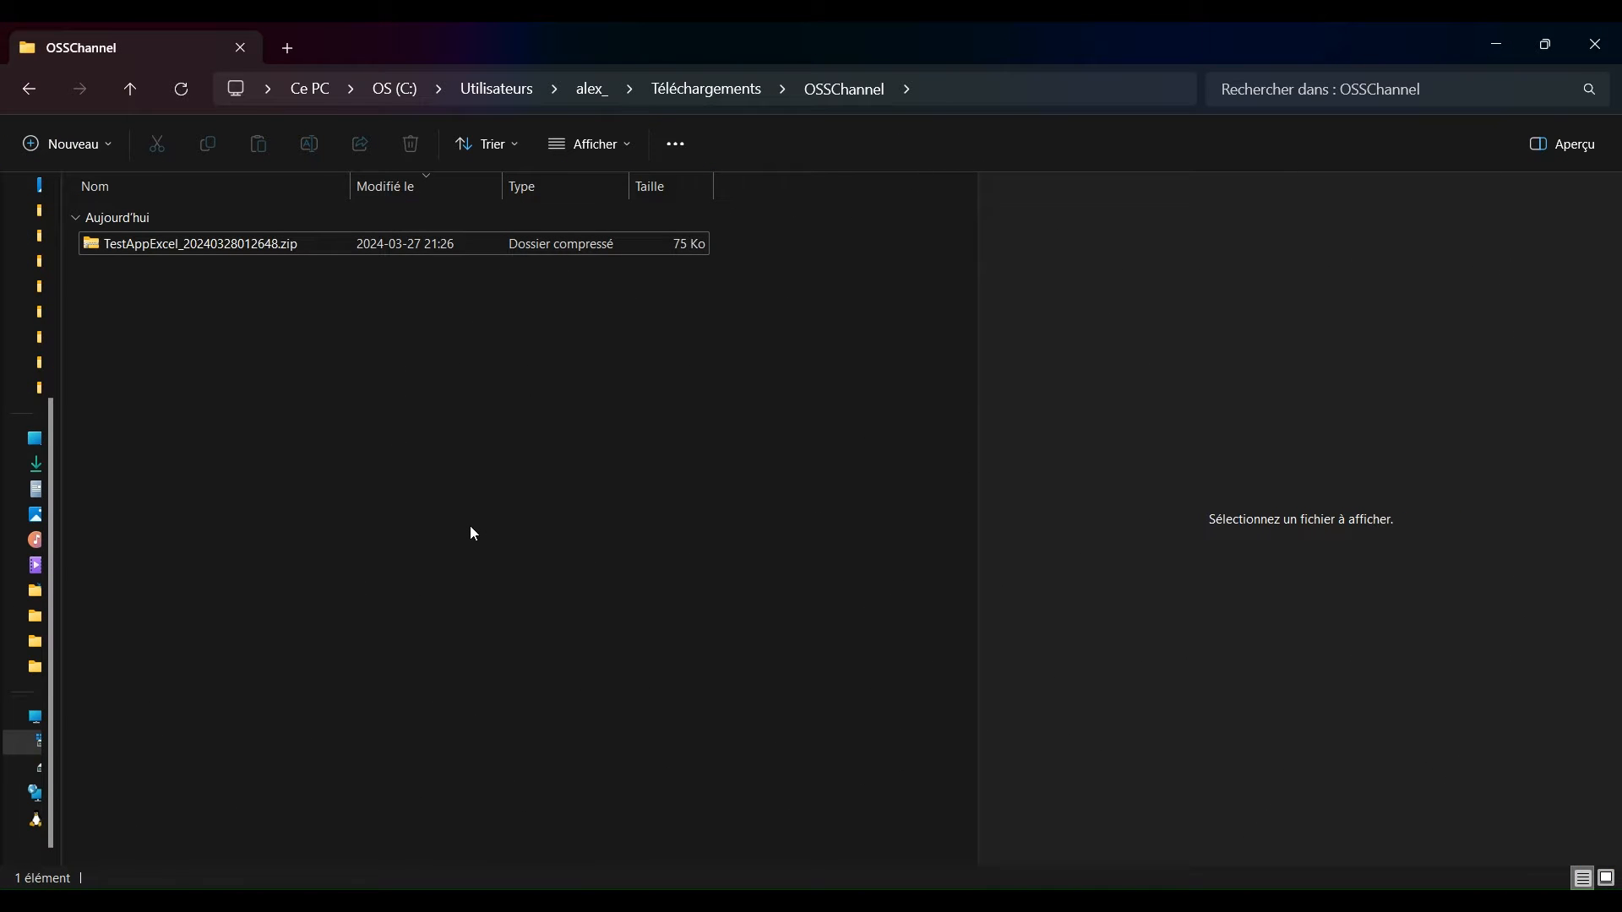
{"action": "left_click", "coordinate": [307, 247]}
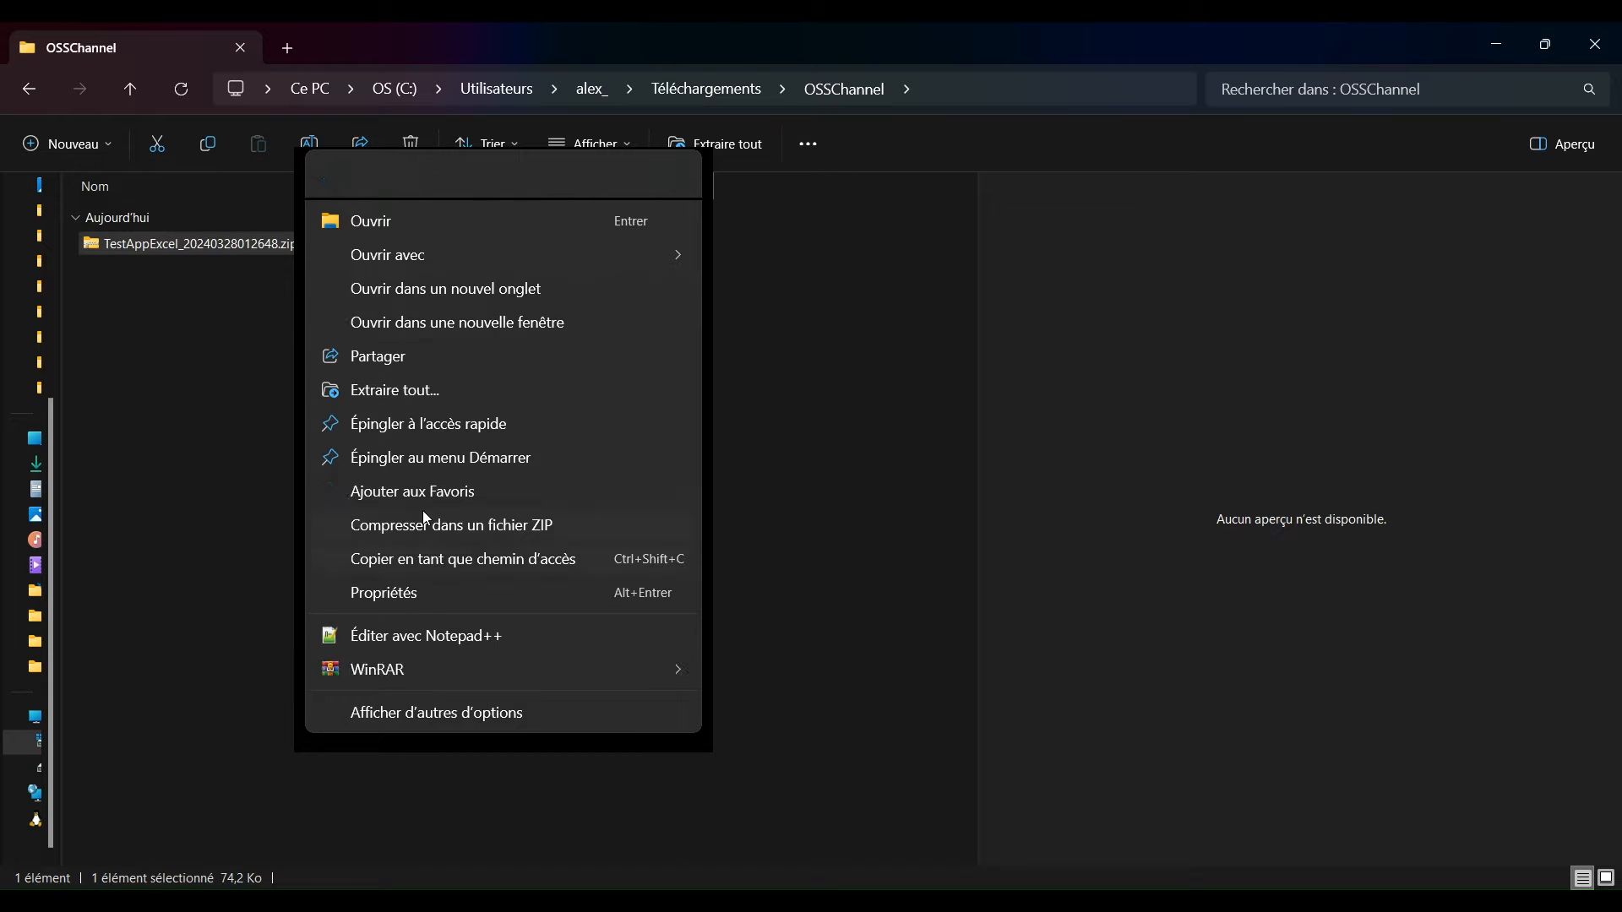
{"action": "mouse_move", "coordinate": [588, 666]}
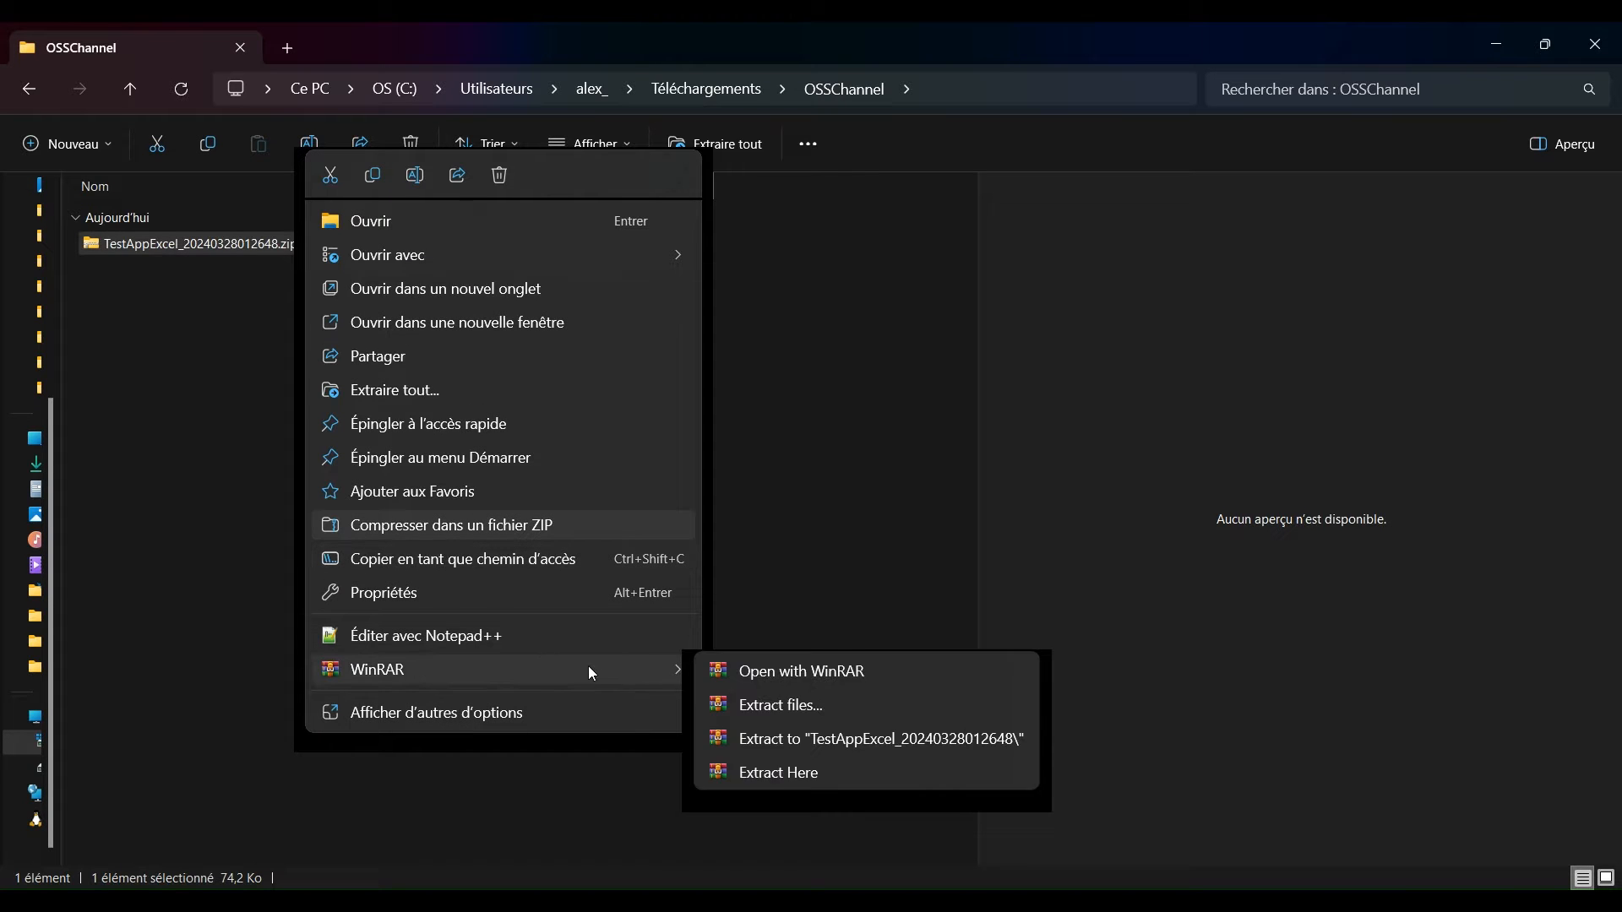
{"action": "left_click", "coordinate": [826, 749]}
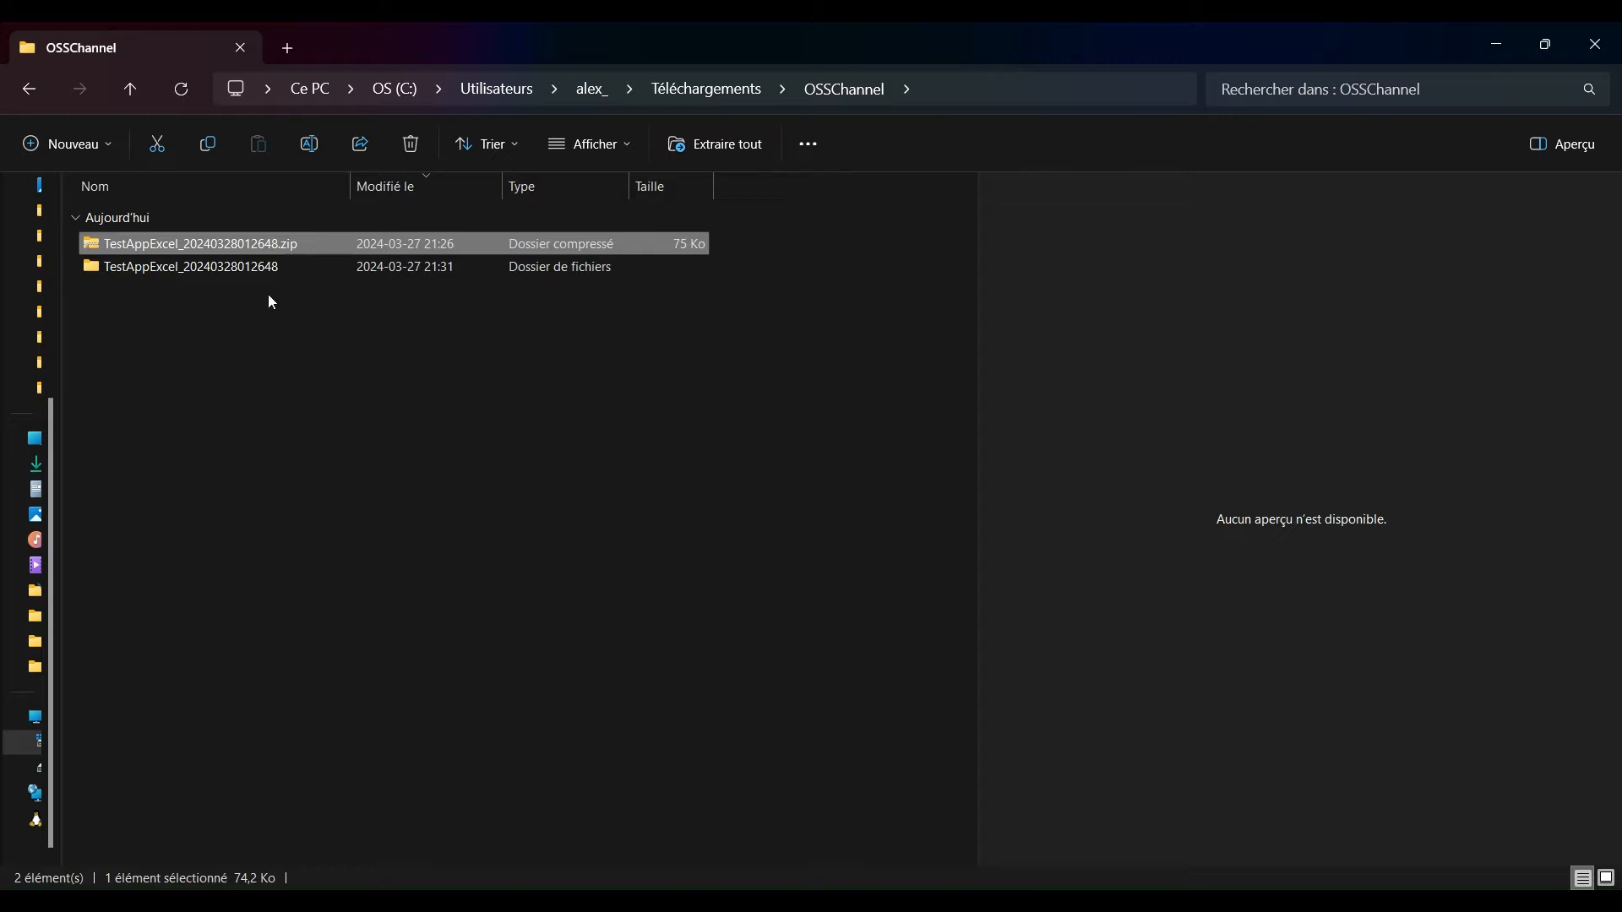
{"action": "double_click", "coordinate": [276, 271]}
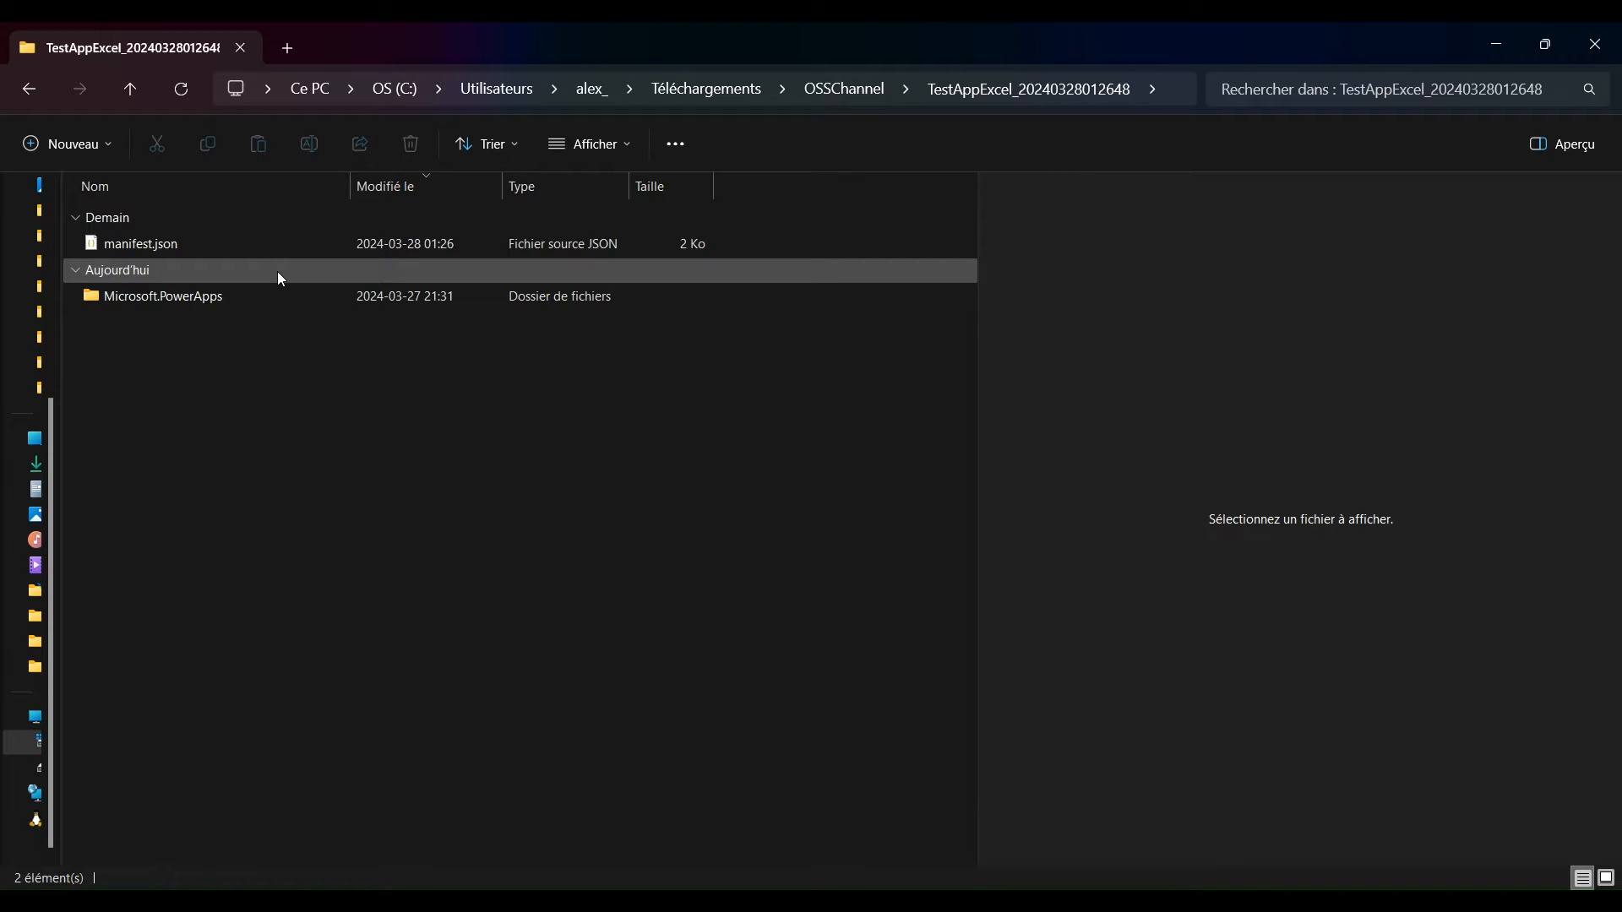
{"action": "key", "text": "alt+Left"}
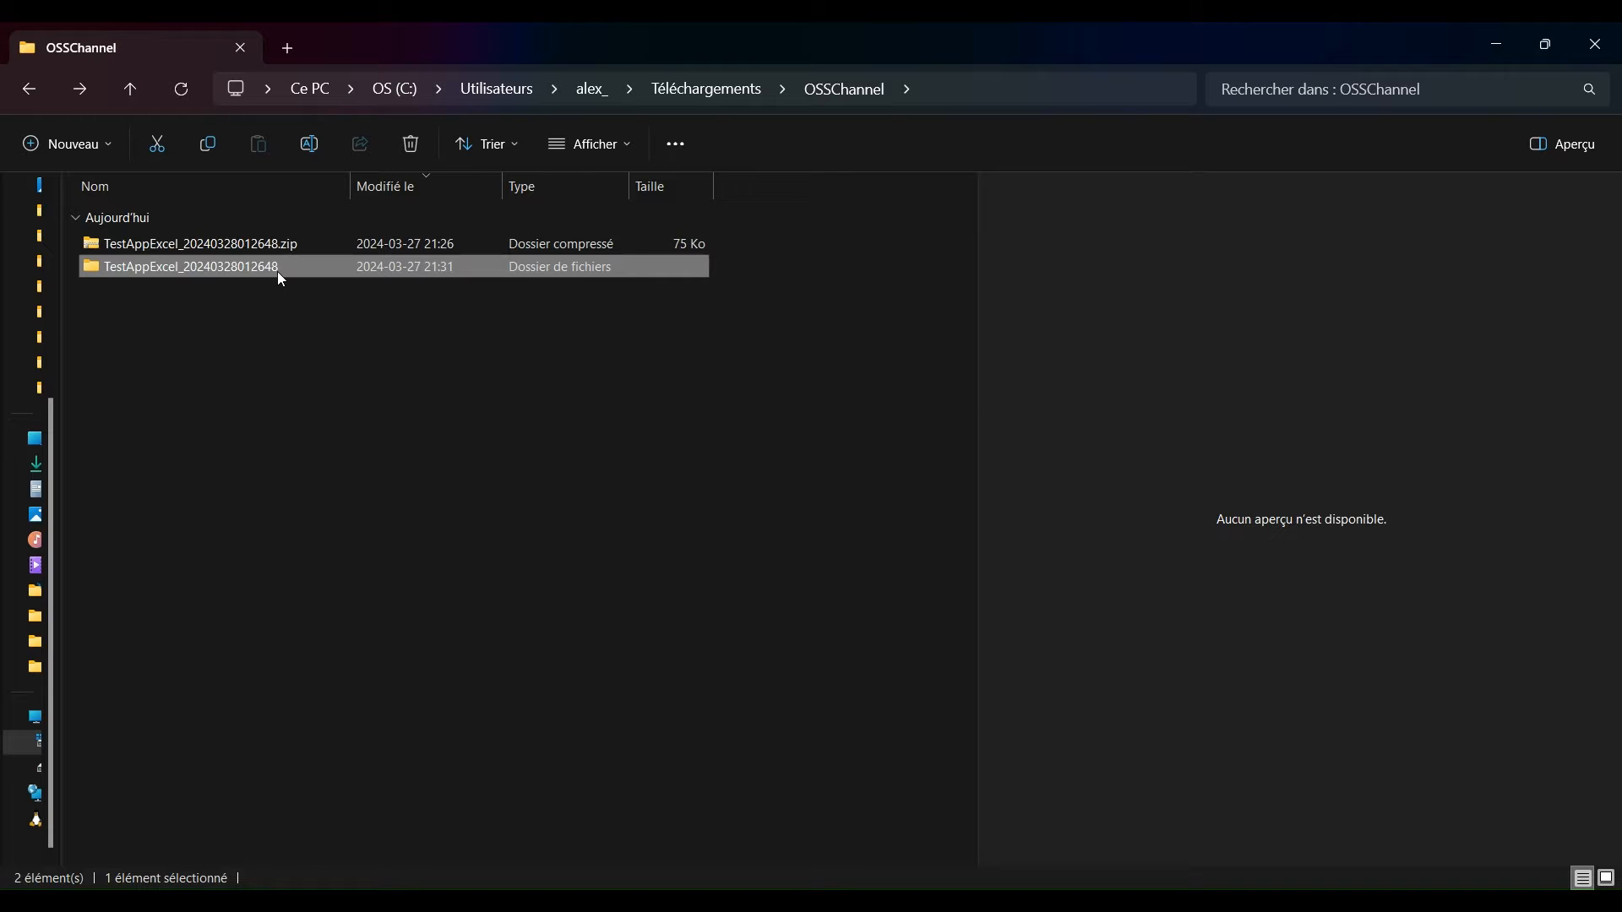
{"action": "right_click", "coordinate": [279, 272]}
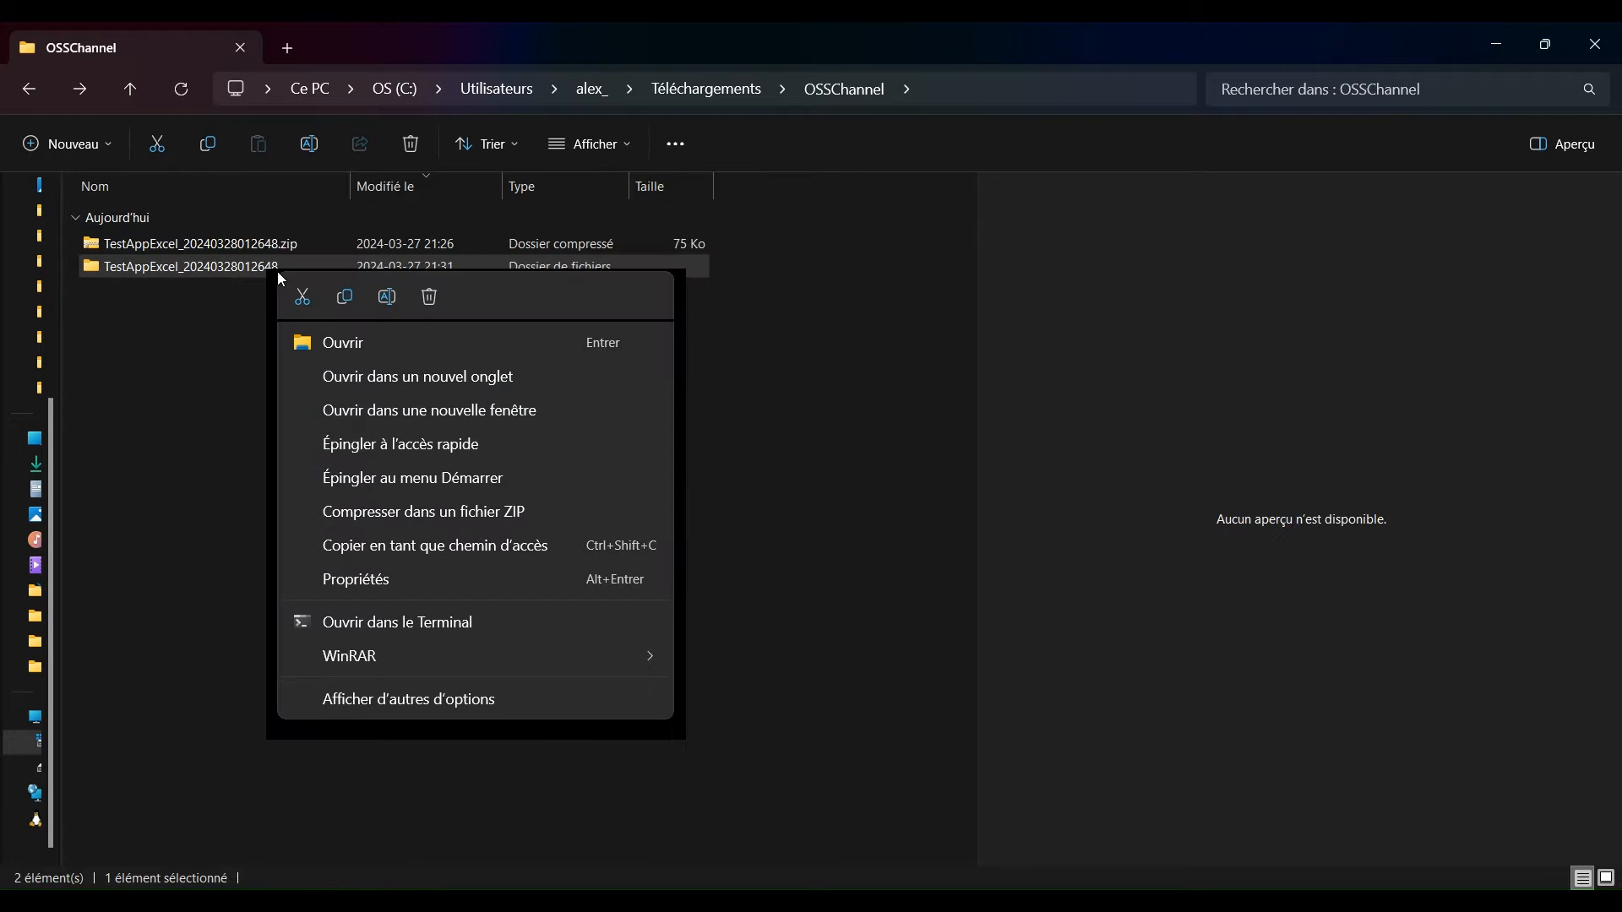
{"action": "left_click", "coordinate": [397, 698]}
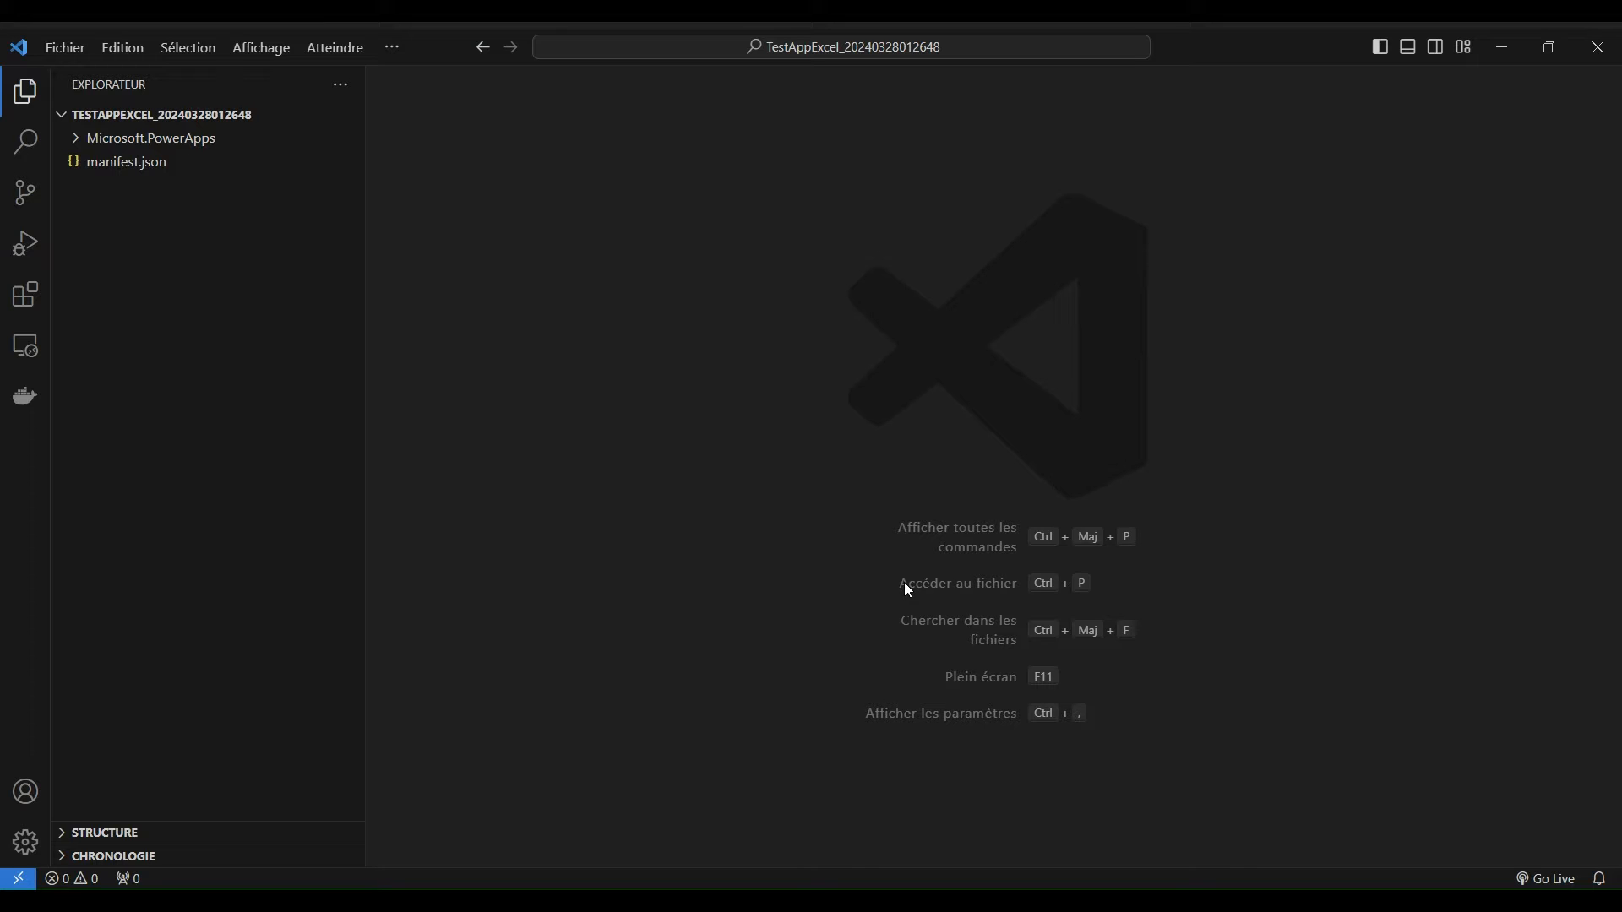
Open manifest.json and examine its display name, description, creator, source environment and resources entries.
{"action": "left_click", "coordinate": [157, 165]}
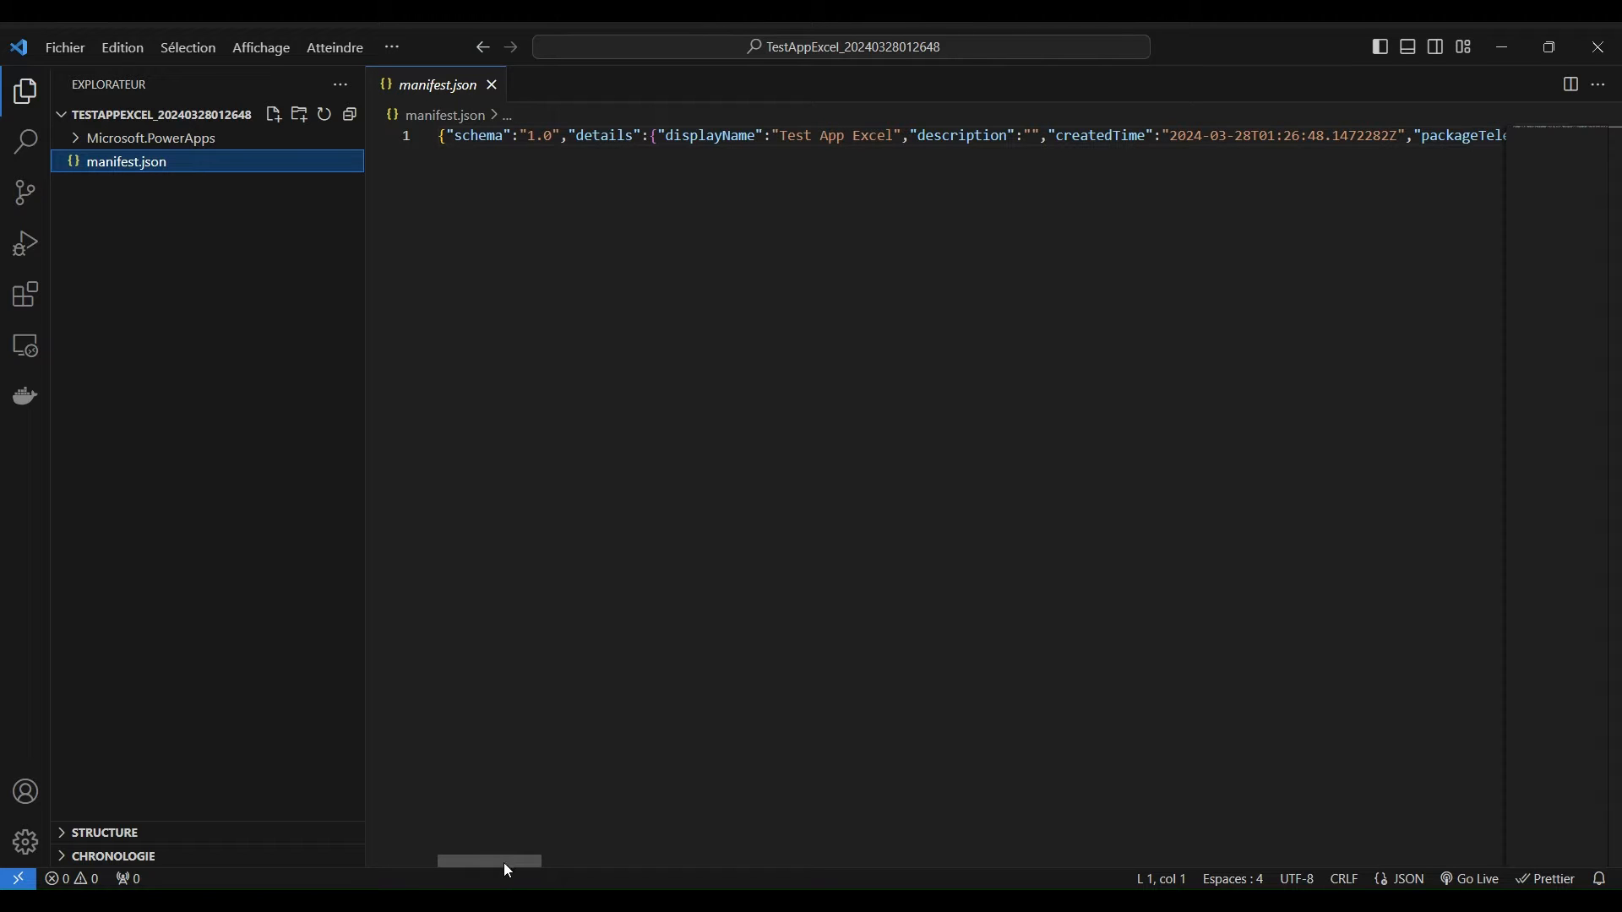
{"action": "left_click_drag", "start_coordinate": [789, 132], "coordinate": [836, 135]}
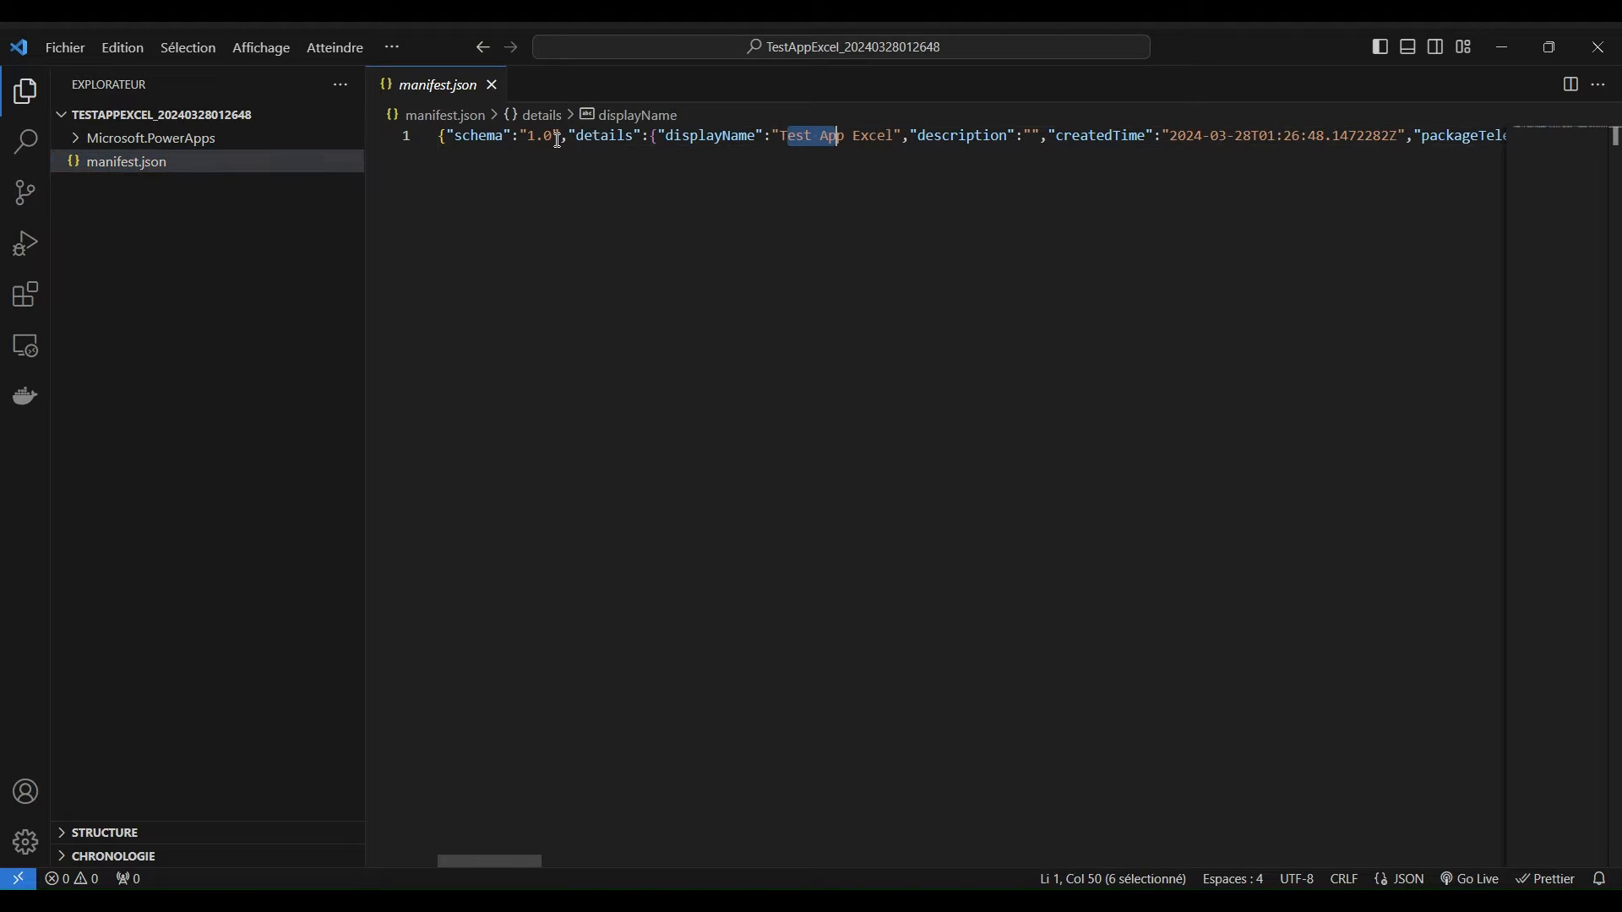
{"action": "scroll", "coordinate": [535, 859], "scroll_direction": "right", "scroll_amount": 3}
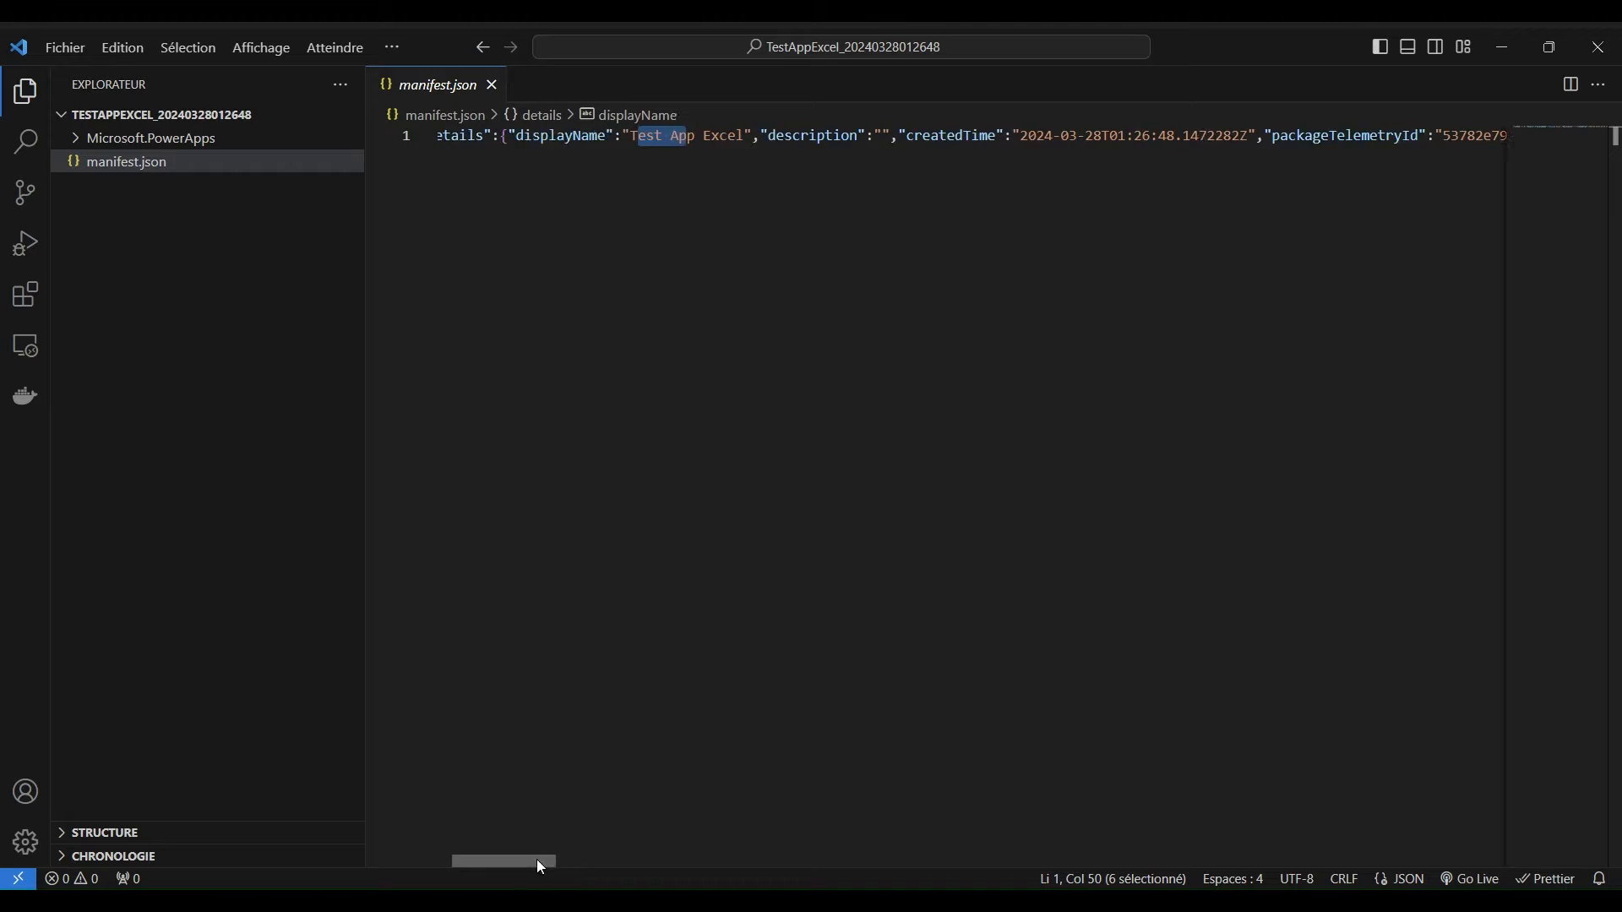
{"action": "left_click", "coordinate": [758, 135]}
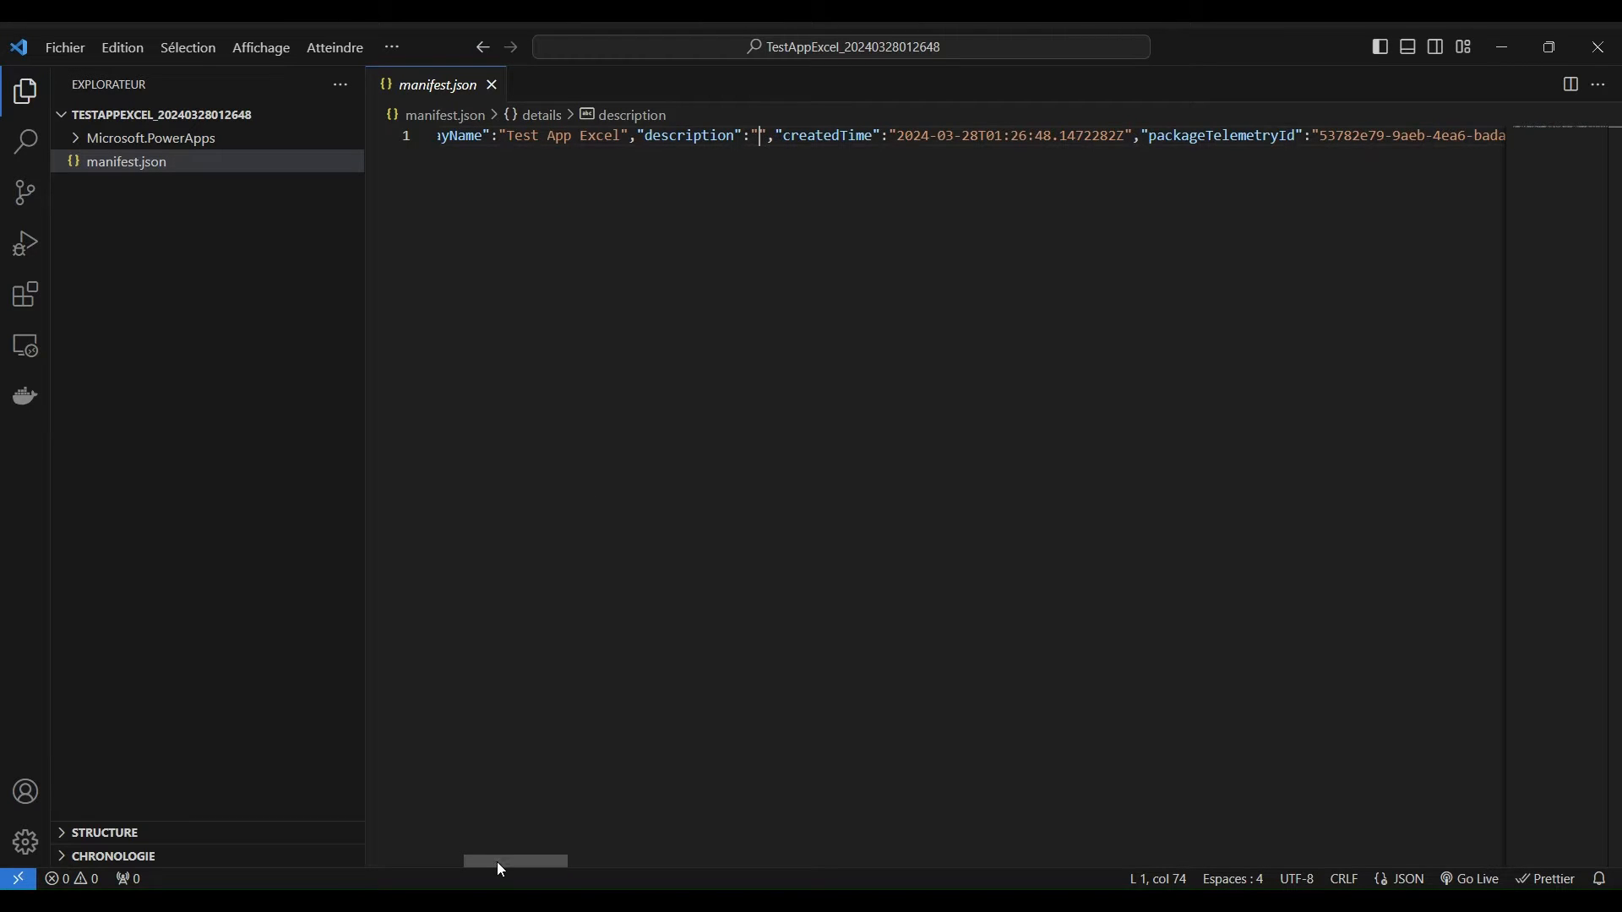
{"action": "left_click_drag", "start_coordinate": [497, 862], "coordinate": [597, 862]}
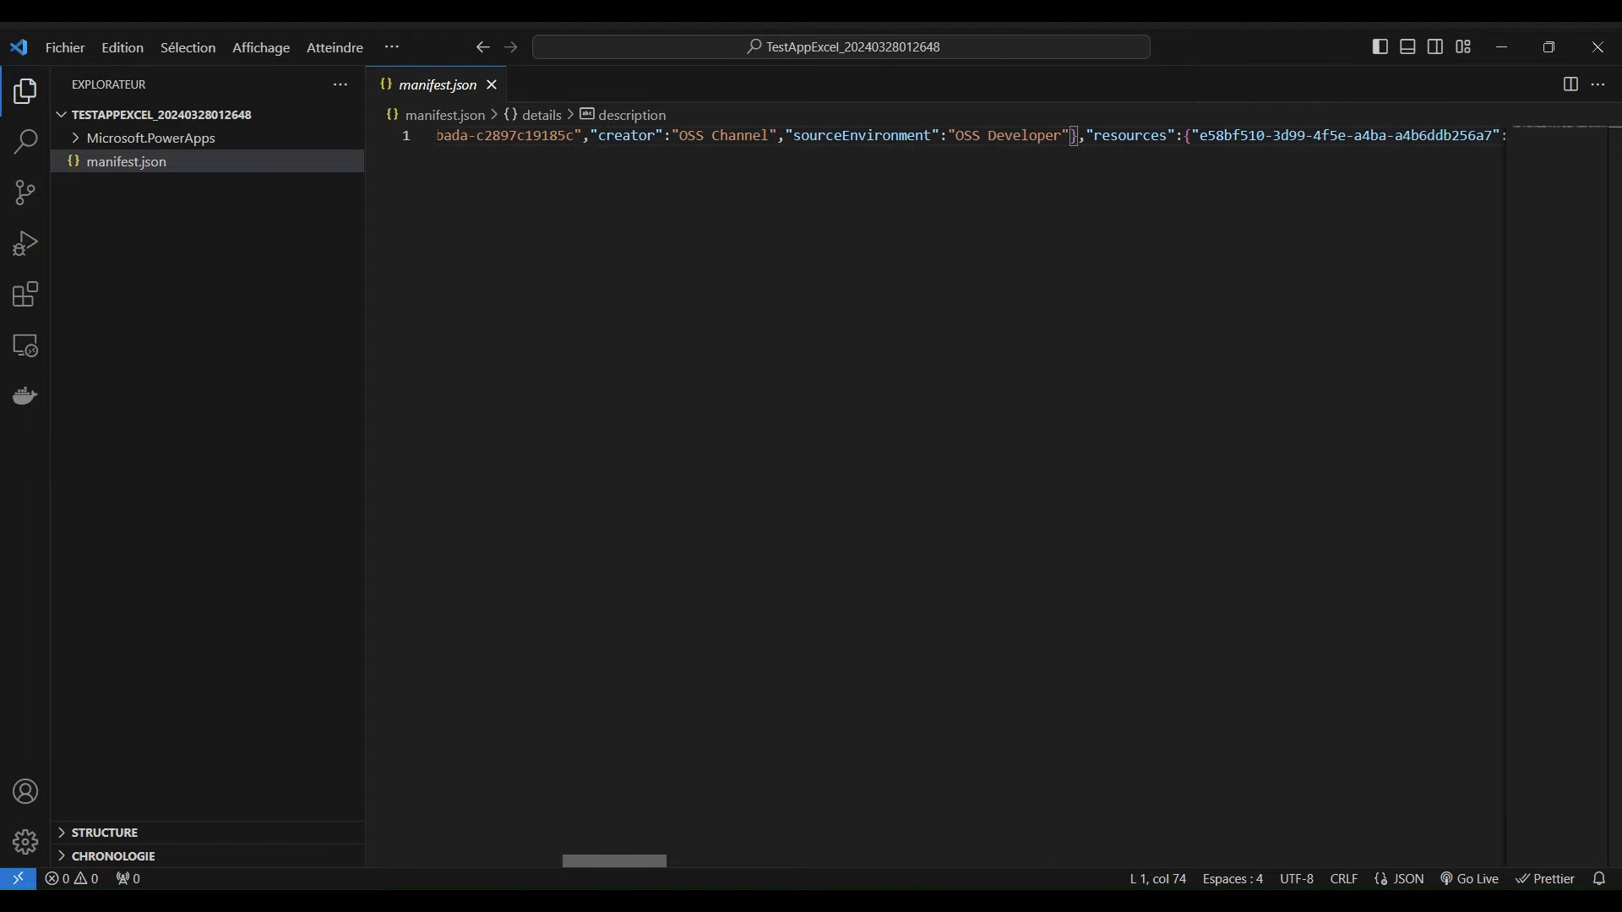
Expand the Microsoft.PowerApps folder, open 5534751315191086295.json and examine its device tags, display name and app URI entries.
{"action": "left_click", "coordinate": [75, 140]}
{"action": "left_click", "coordinate": [126, 165]}
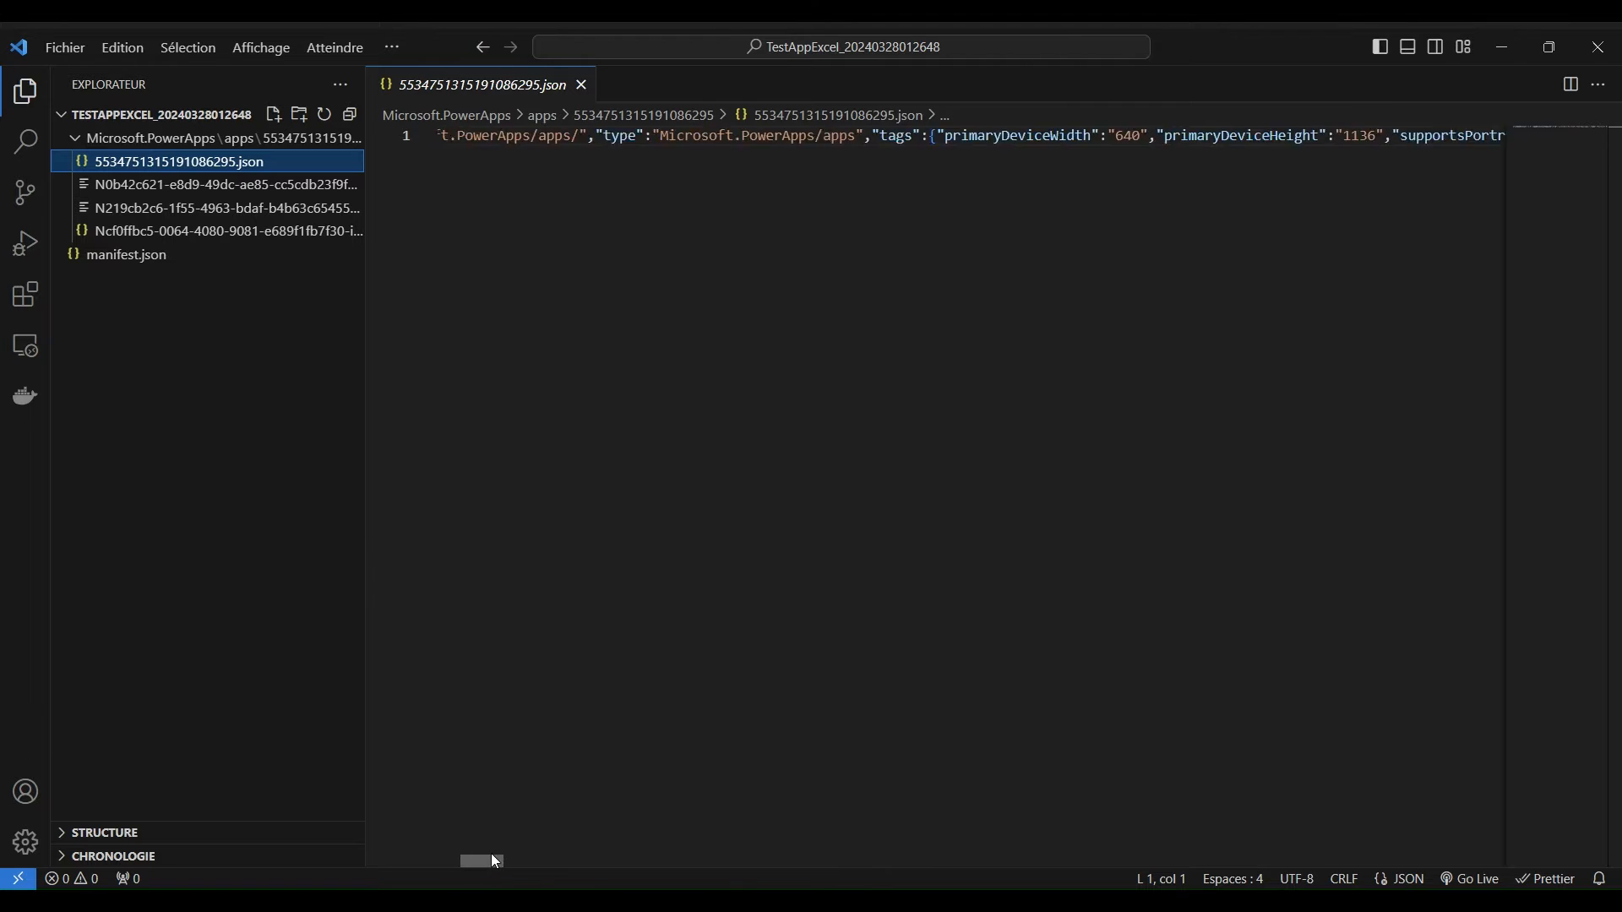
{"action": "left_click_drag", "start_coordinate": [535, 862], "coordinate": [765, 862]}
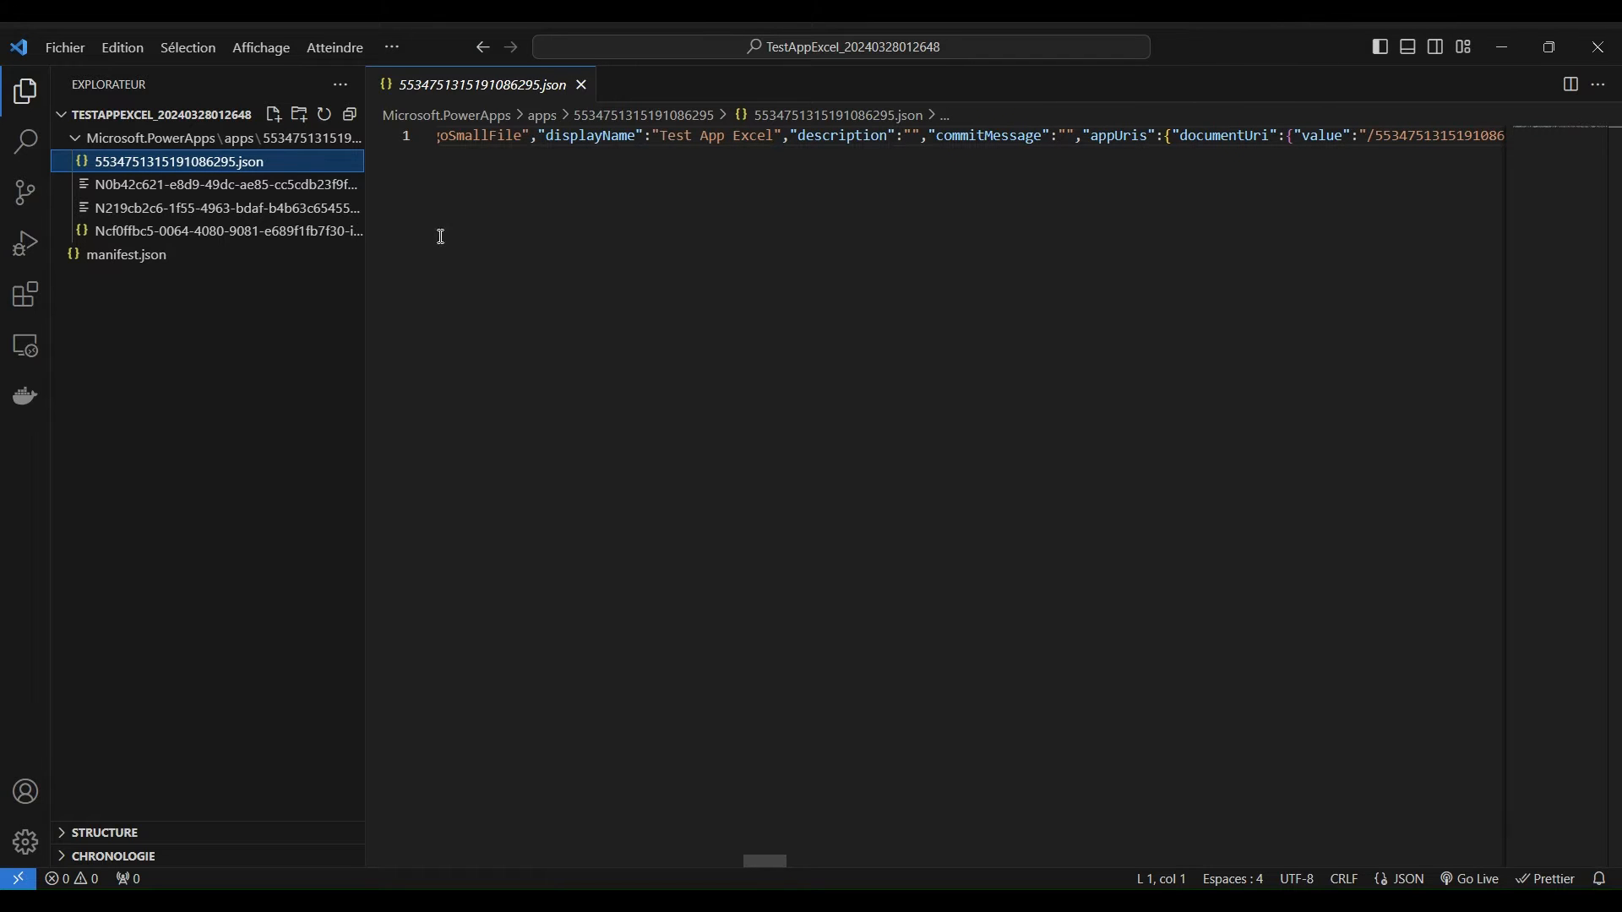
Open the package's identity.json file and examine its BrowseScreen1 and DetailScreen1 entries.
{"action": "left_click", "coordinate": [191, 239]}
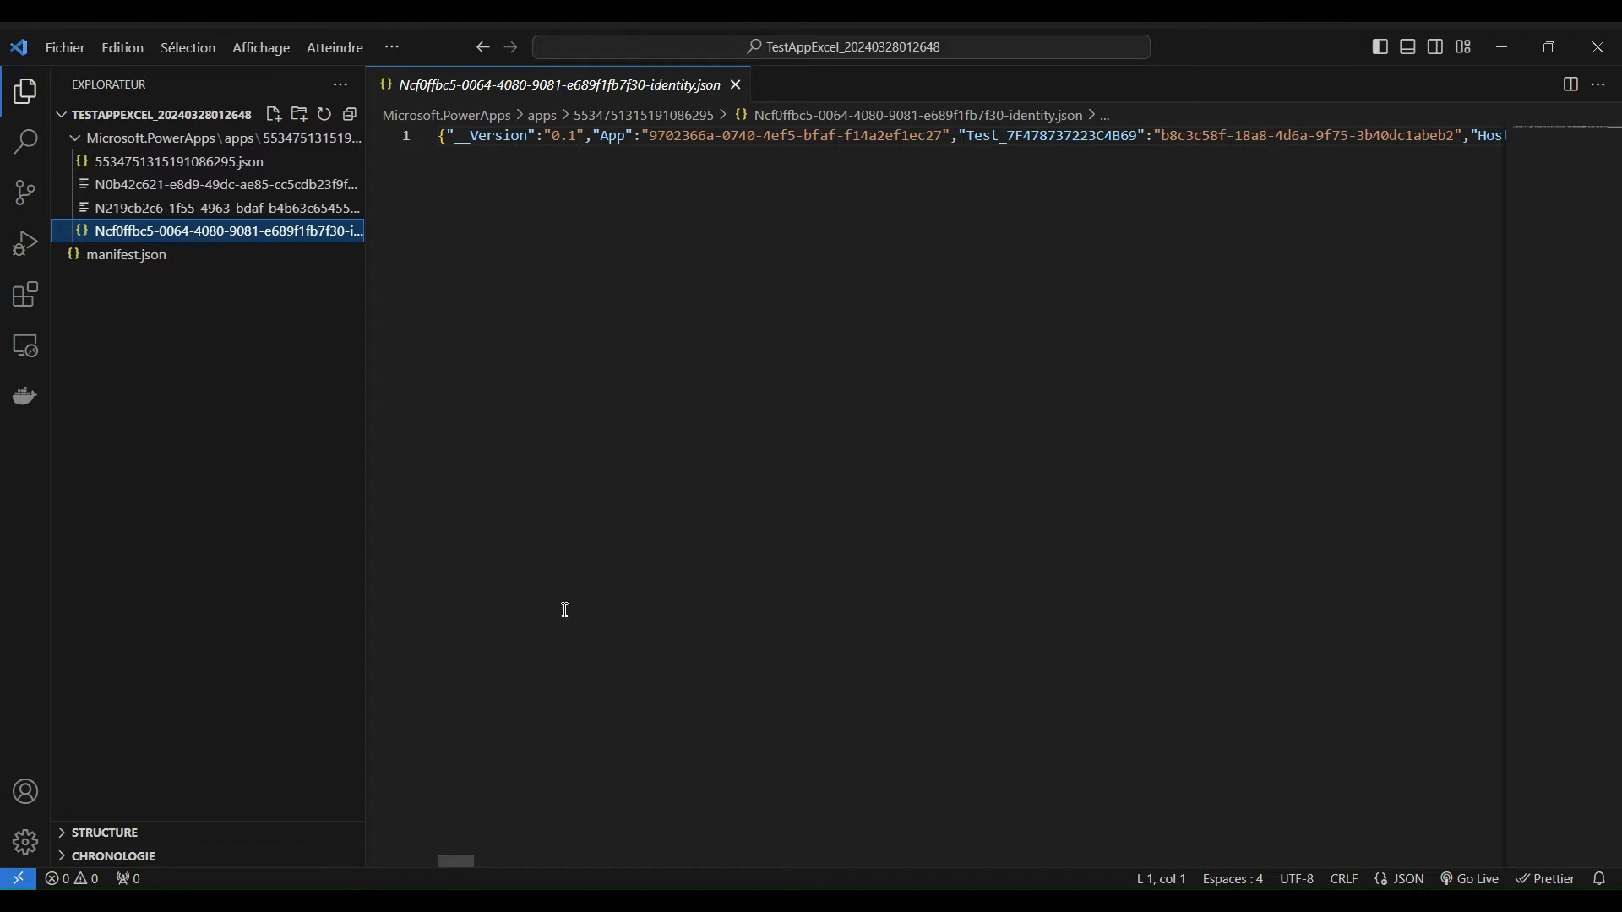
{"action": "left_click_drag", "start_coordinate": [460, 864], "coordinate": [506, 871]}
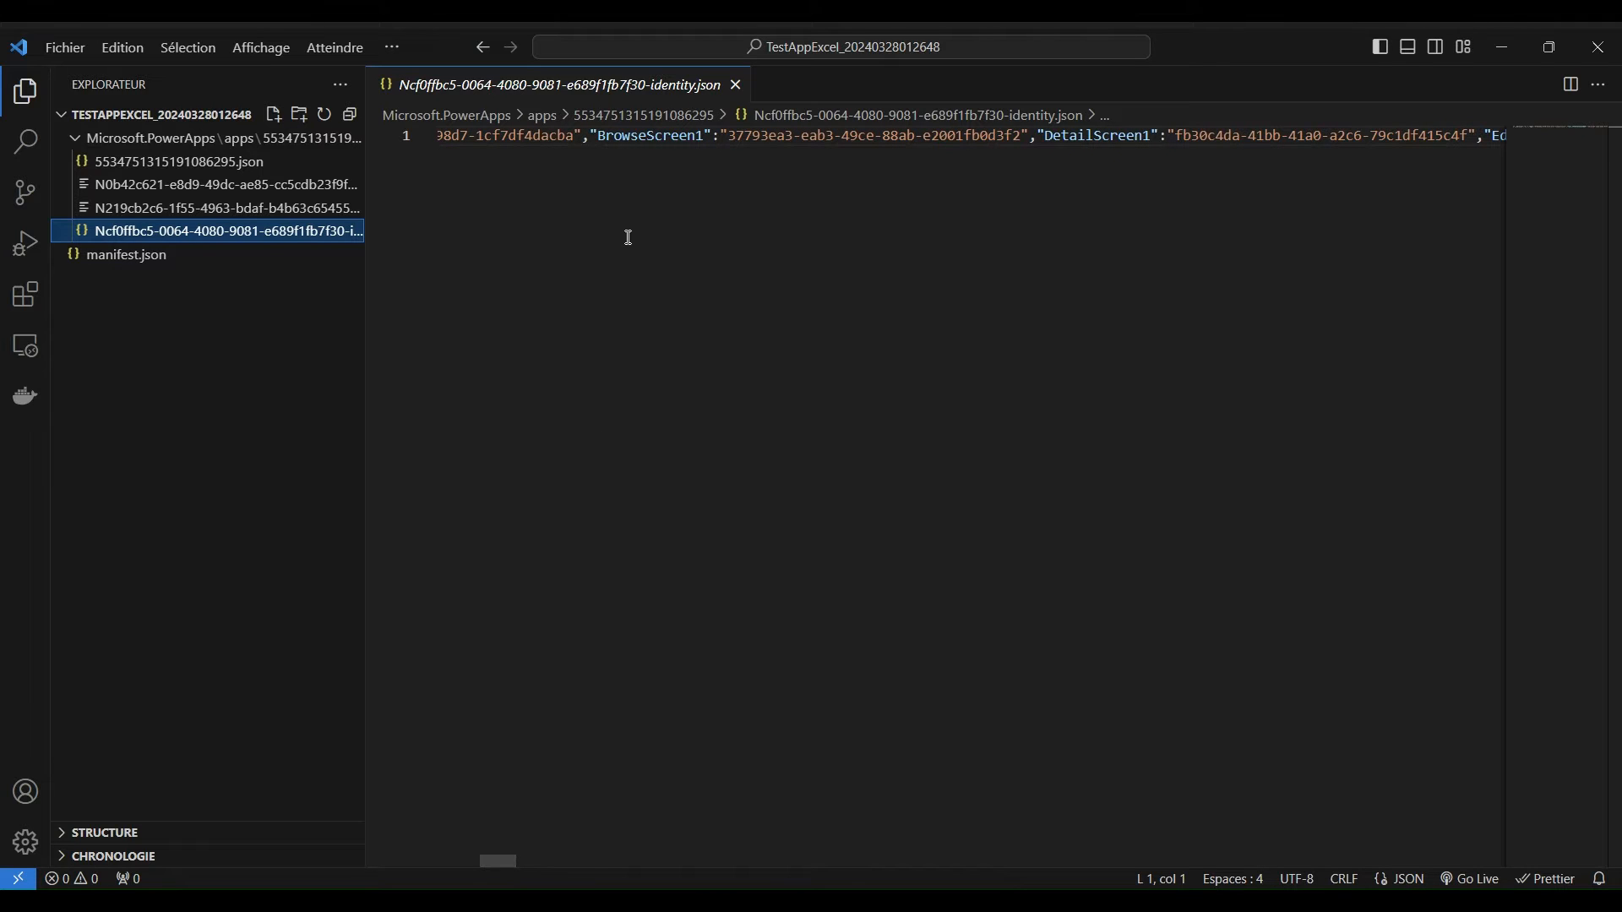
{"action": "double_click", "coordinate": [655, 136]}
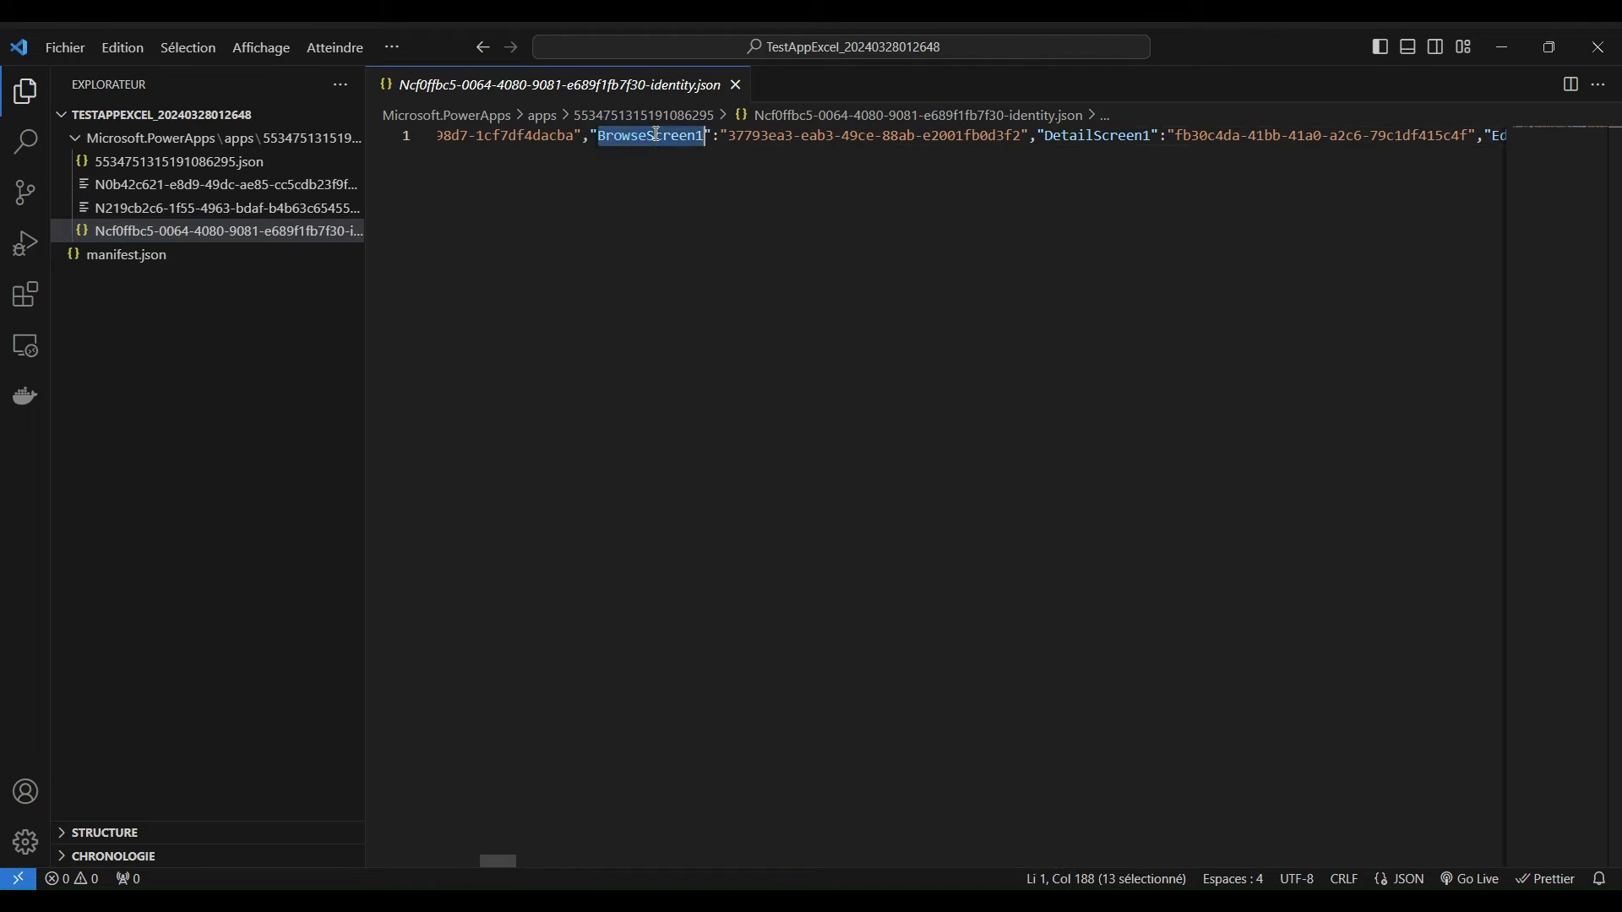
{"action": "double_click", "coordinate": [1108, 136]}
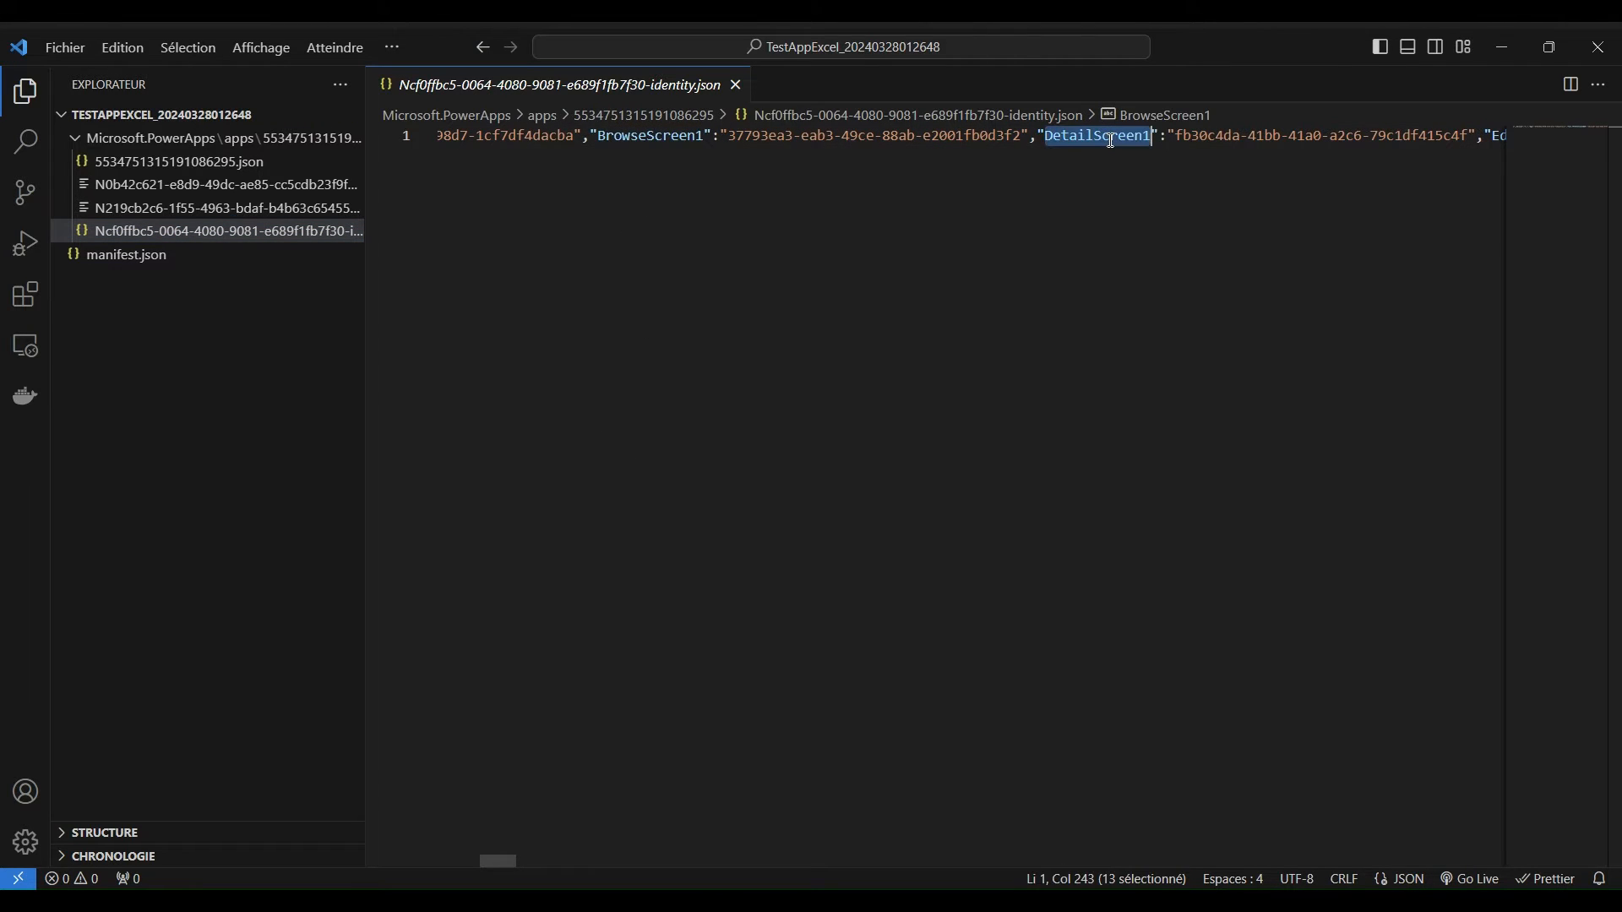
Check the package's logoSmallFile and document.msapp files.
{"action": "left_click", "coordinate": [253, 186]}
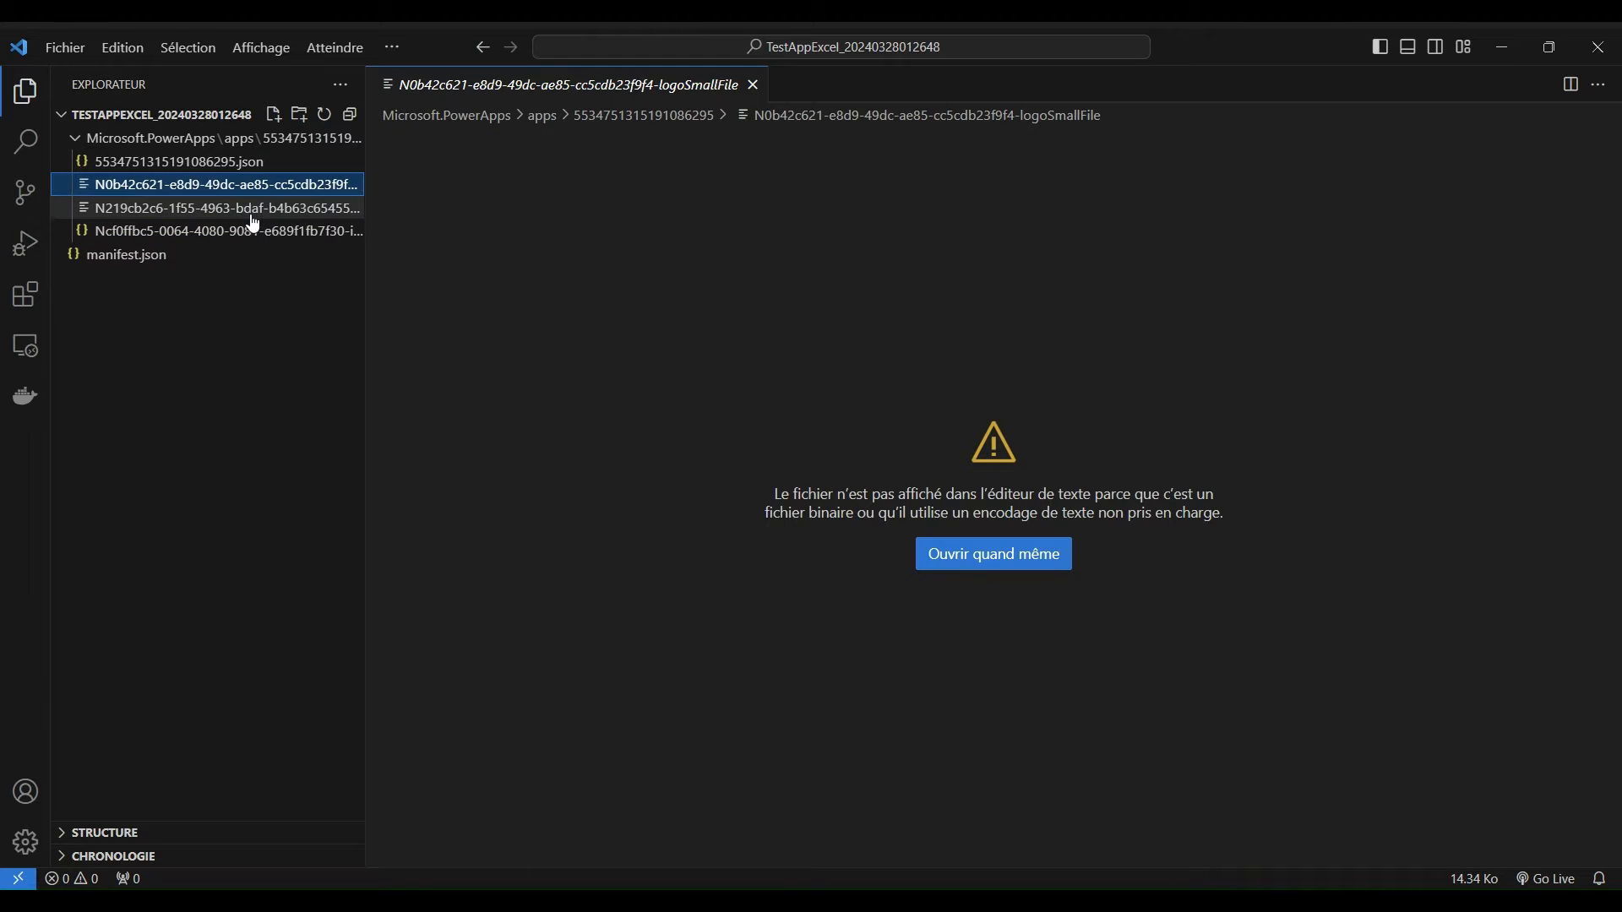
{"action": "left_click", "coordinate": [254, 208]}
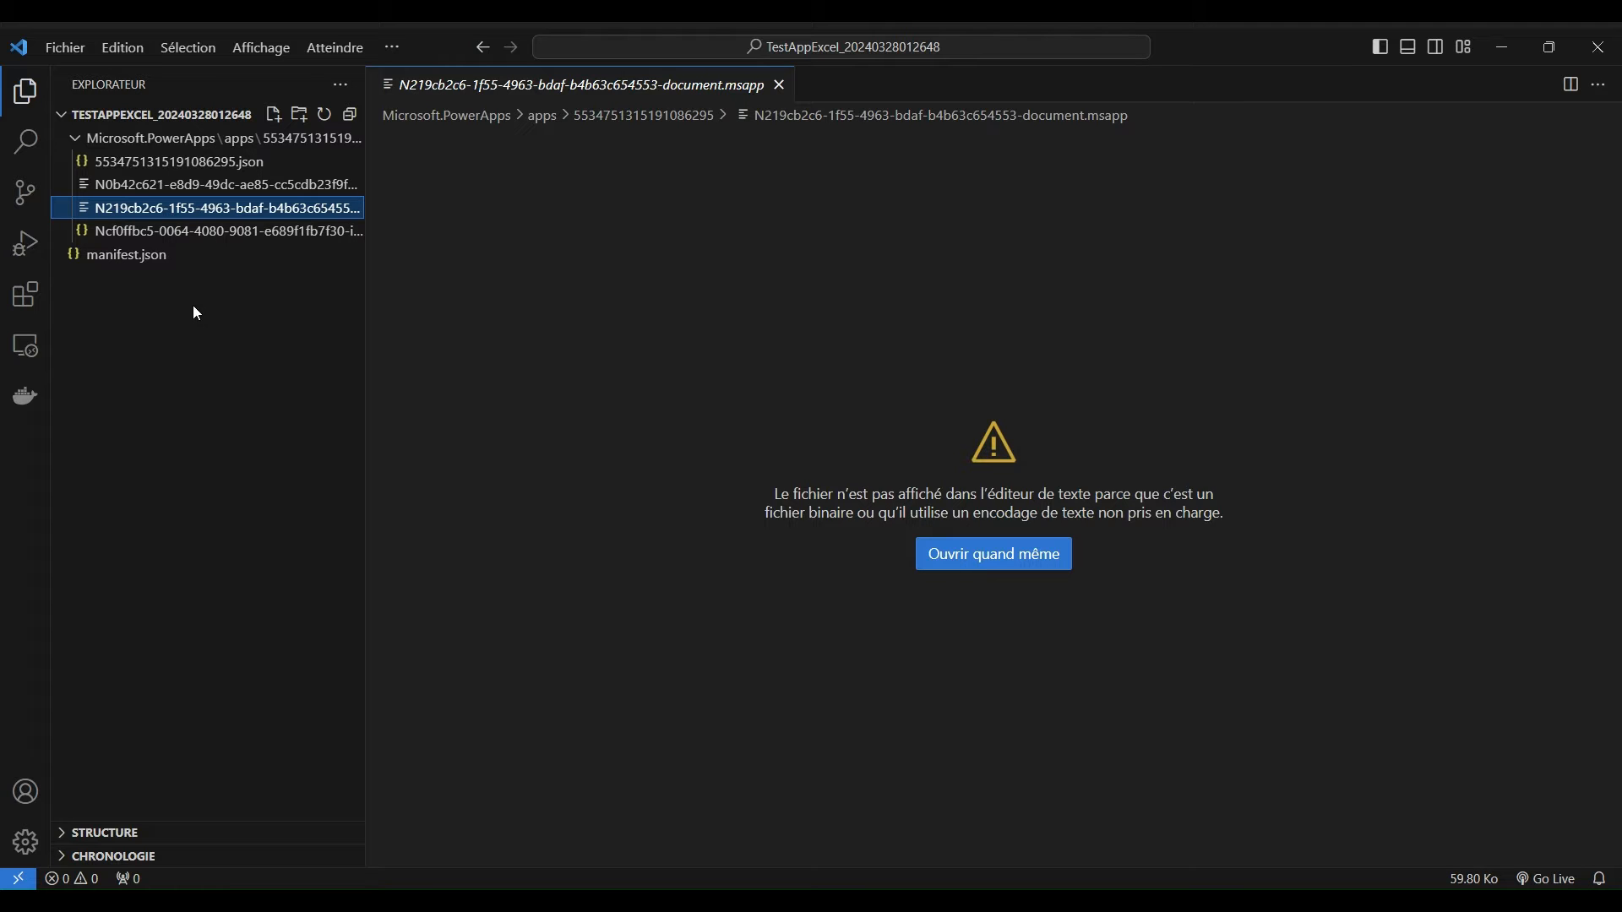
{"action": "left_click", "coordinate": [166, 264]}
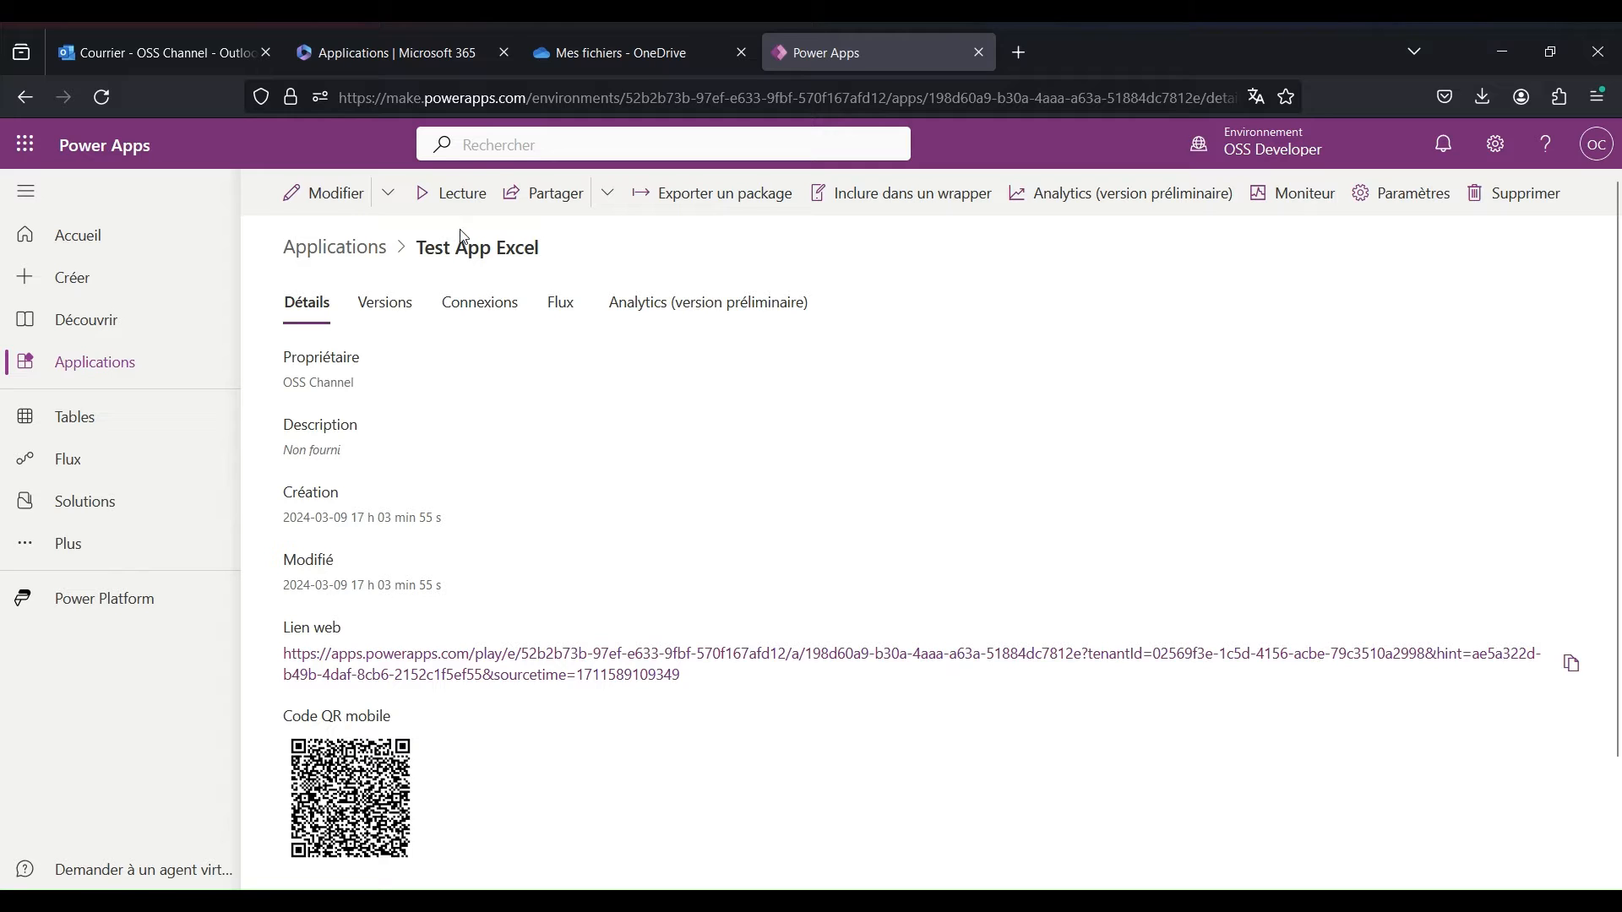
Switch to Power Apps in the browser, run Test App Excel, and return to its details page.
{"action": "left_click", "coordinate": [448, 206]}
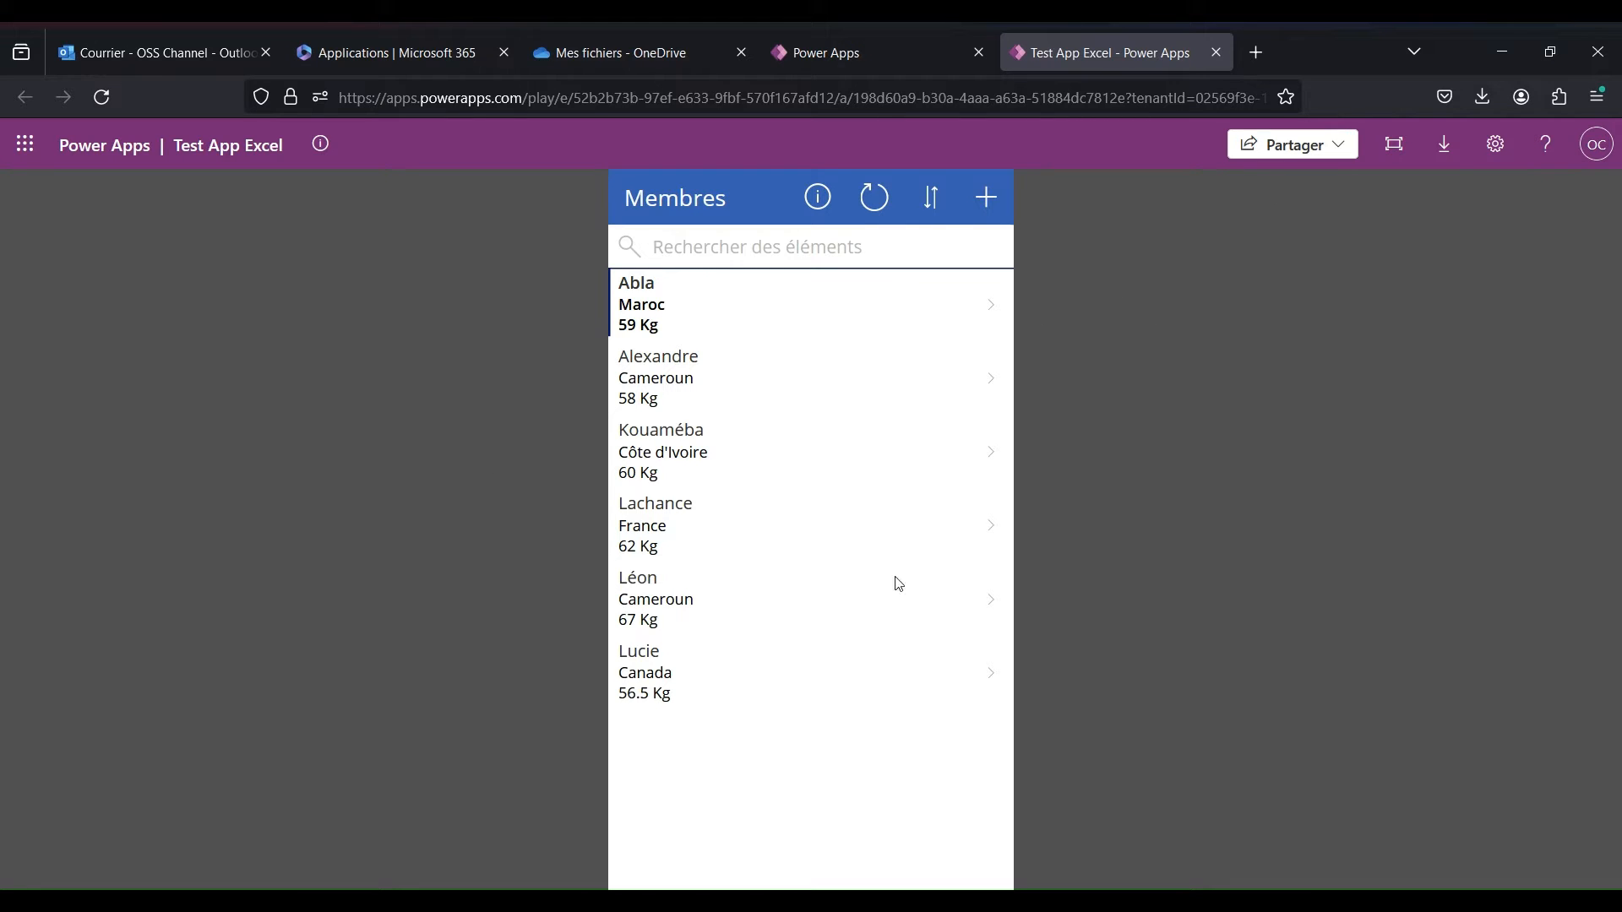
{"action": "left_click", "coordinate": [890, 48]}
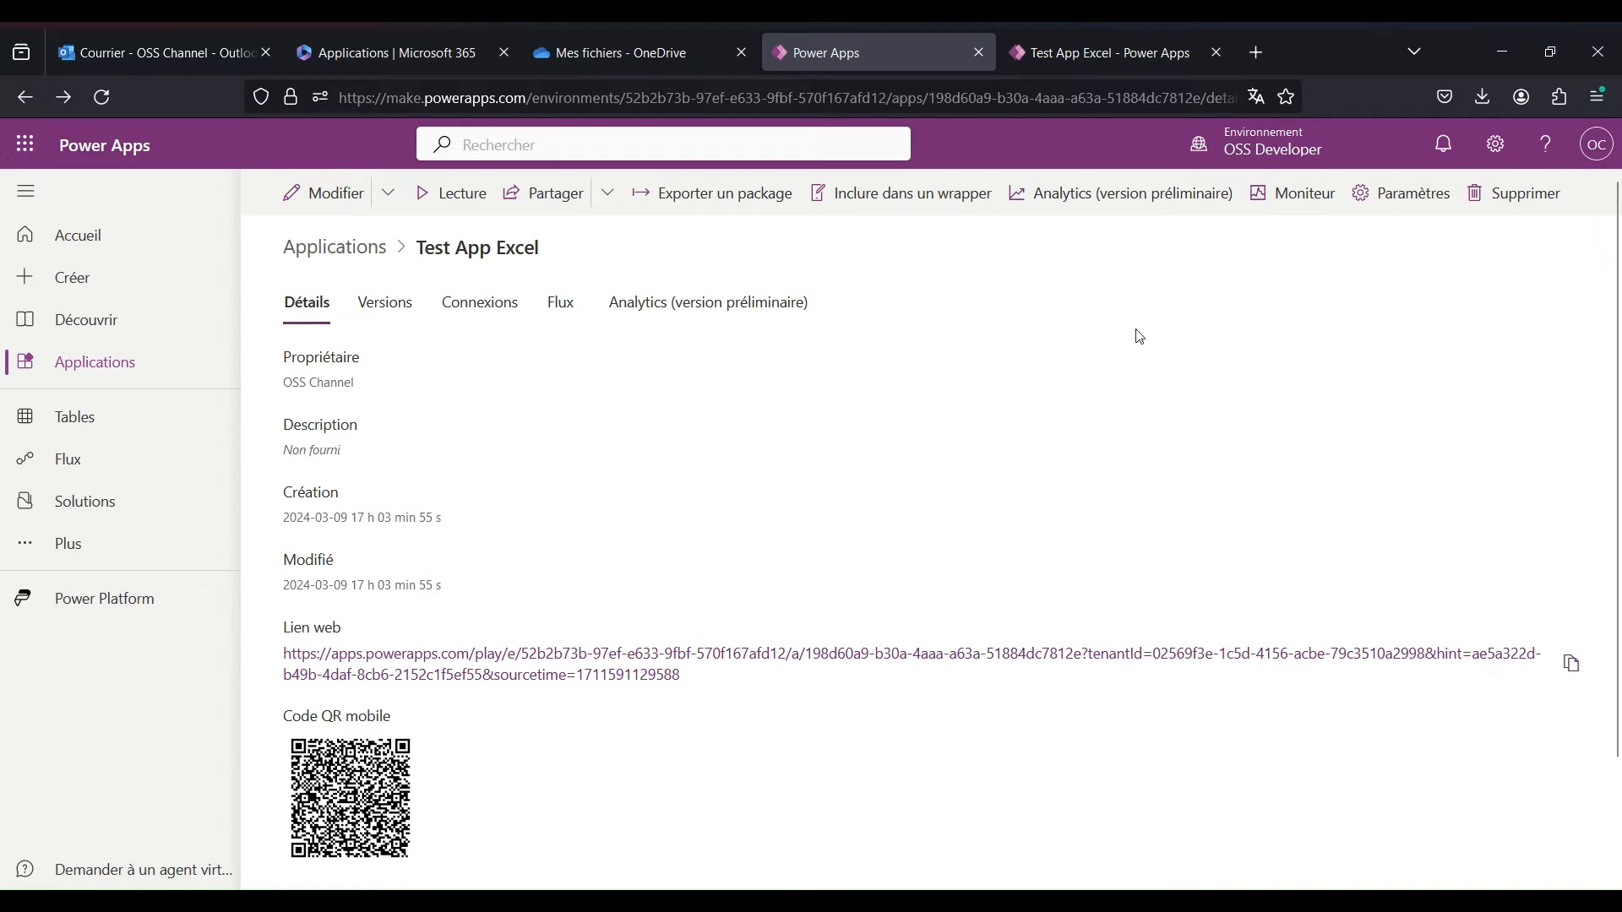
Switch the environment to MSFT (default) and open its applications list.
{"action": "left_click", "coordinate": [1265, 157]}
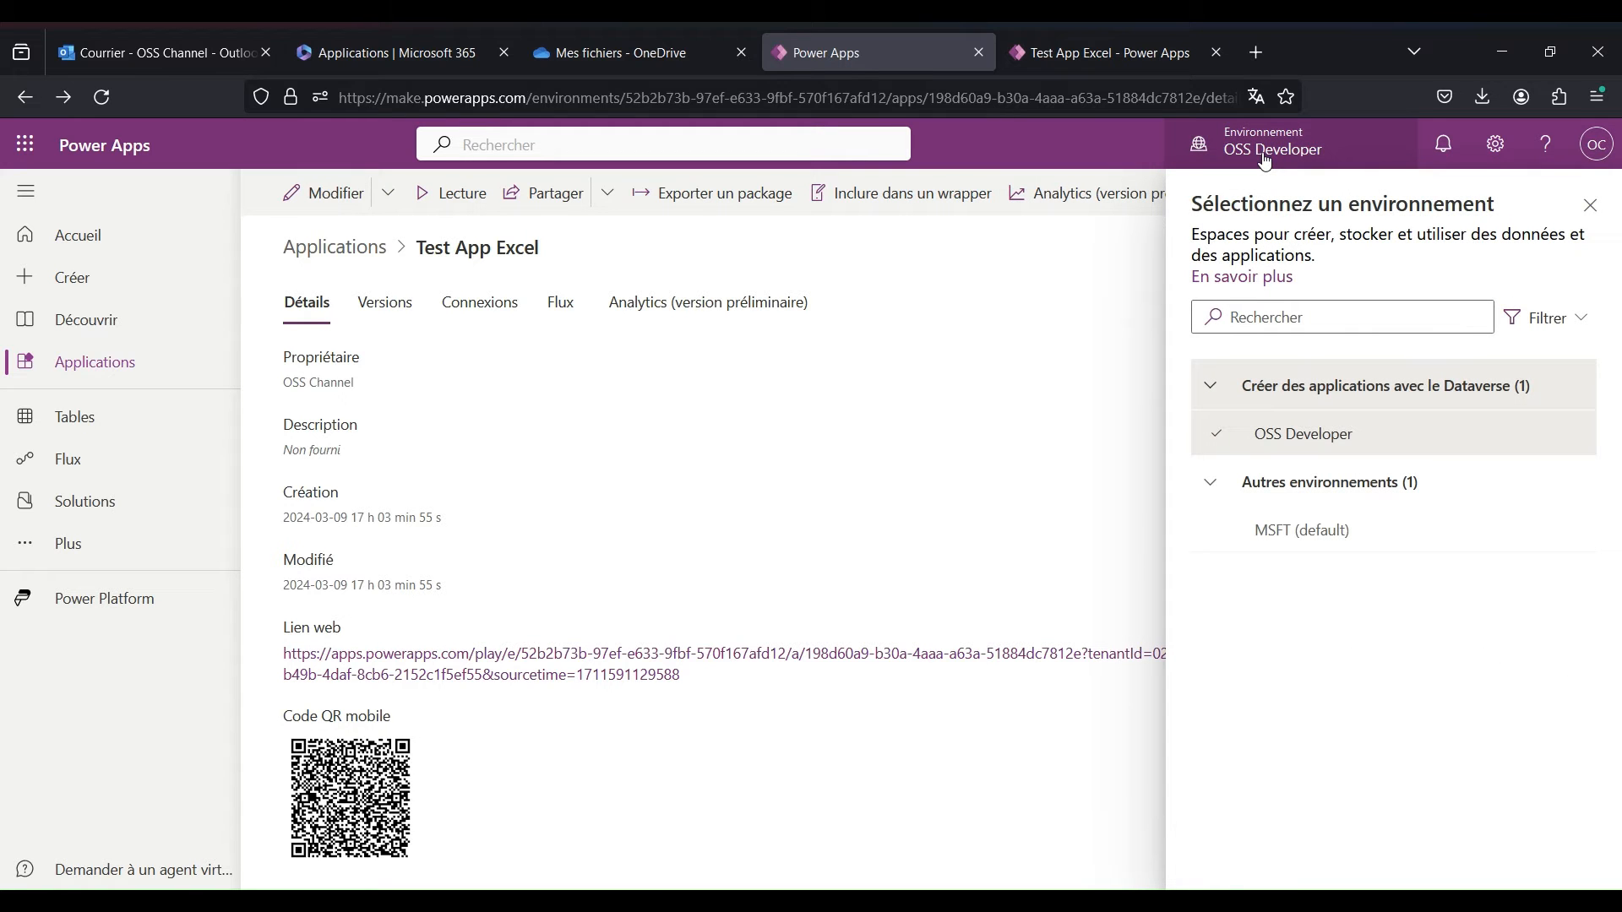
{"action": "left_click", "coordinate": [1286, 529]}
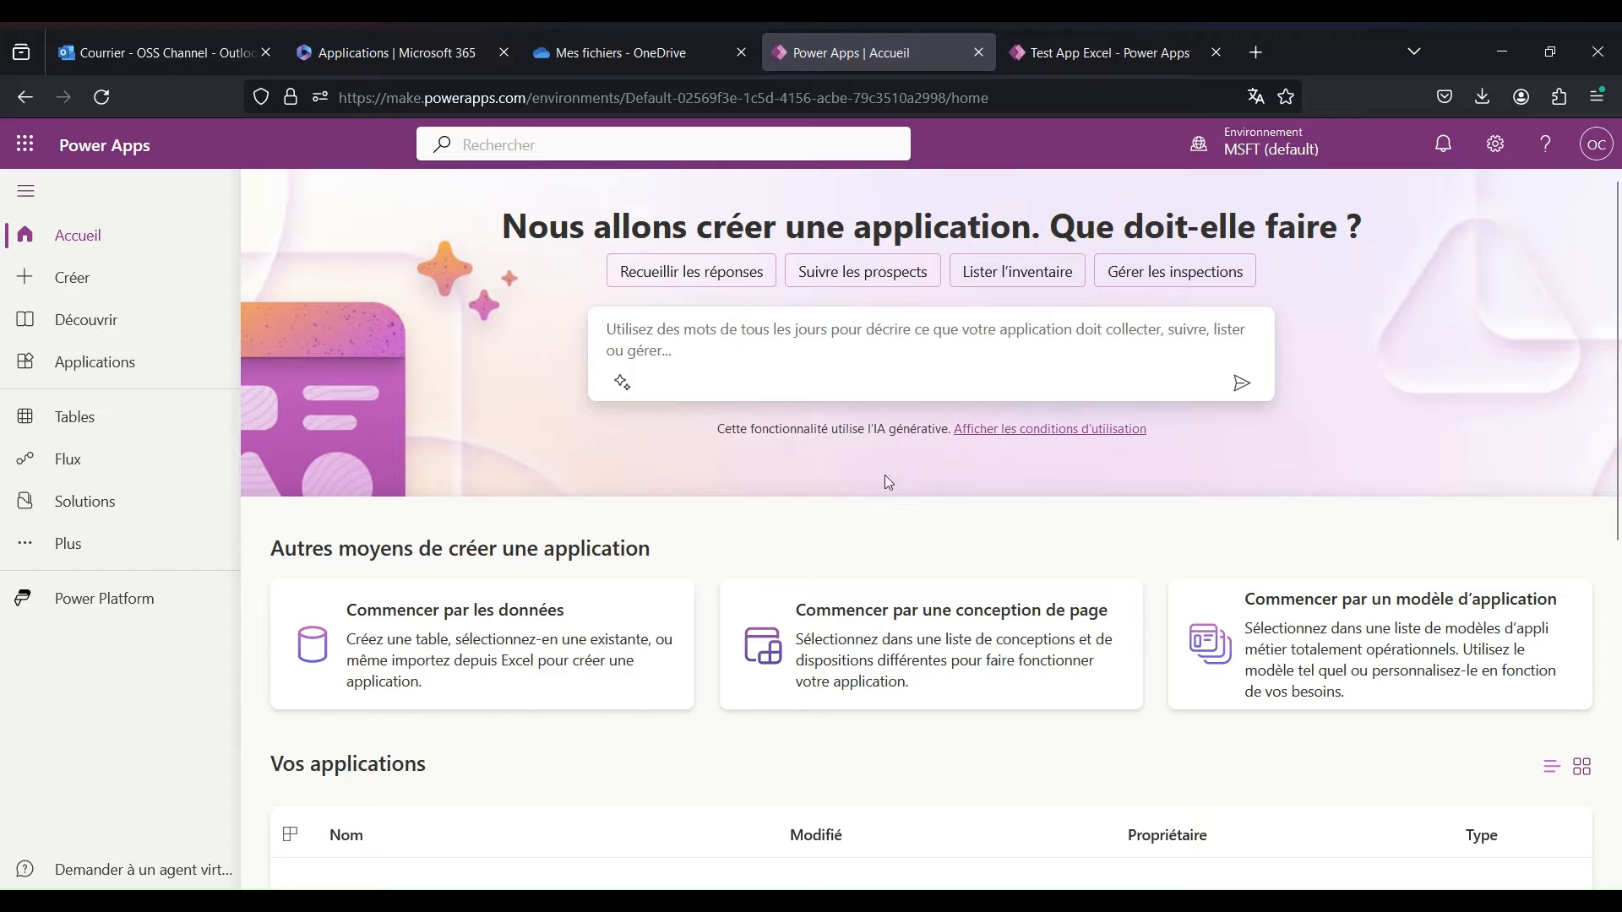
{"action": "left_click", "coordinate": [94, 370]}
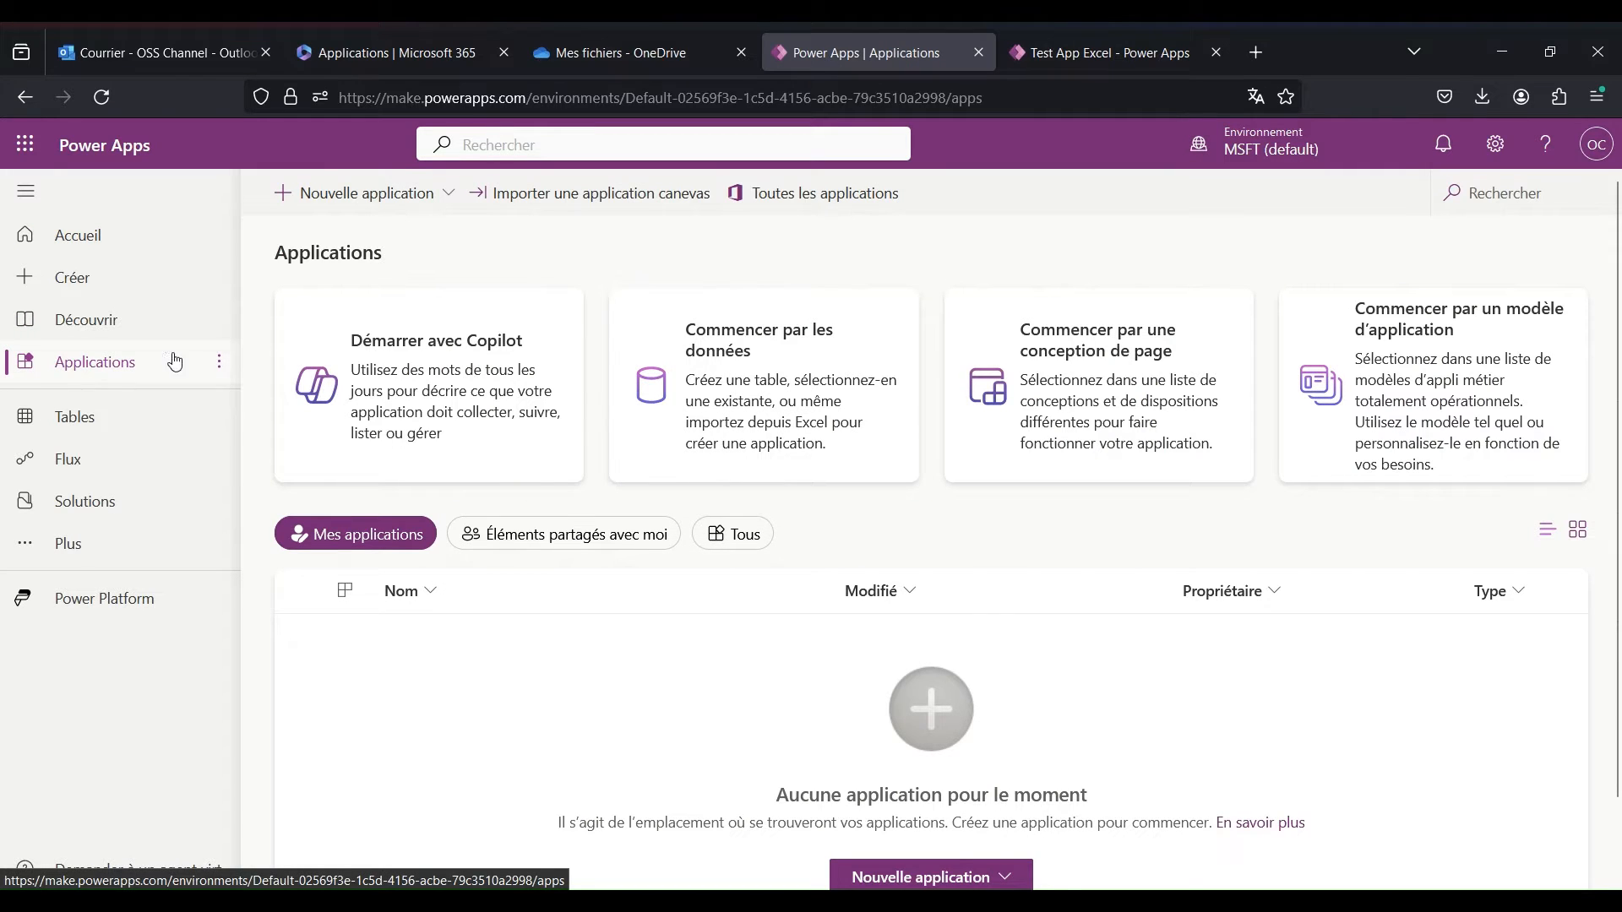
Start a canvas app import and upload the TestAppExcel_20240328012648.zip package.
{"action": "left_click", "coordinate": [601, 200]}
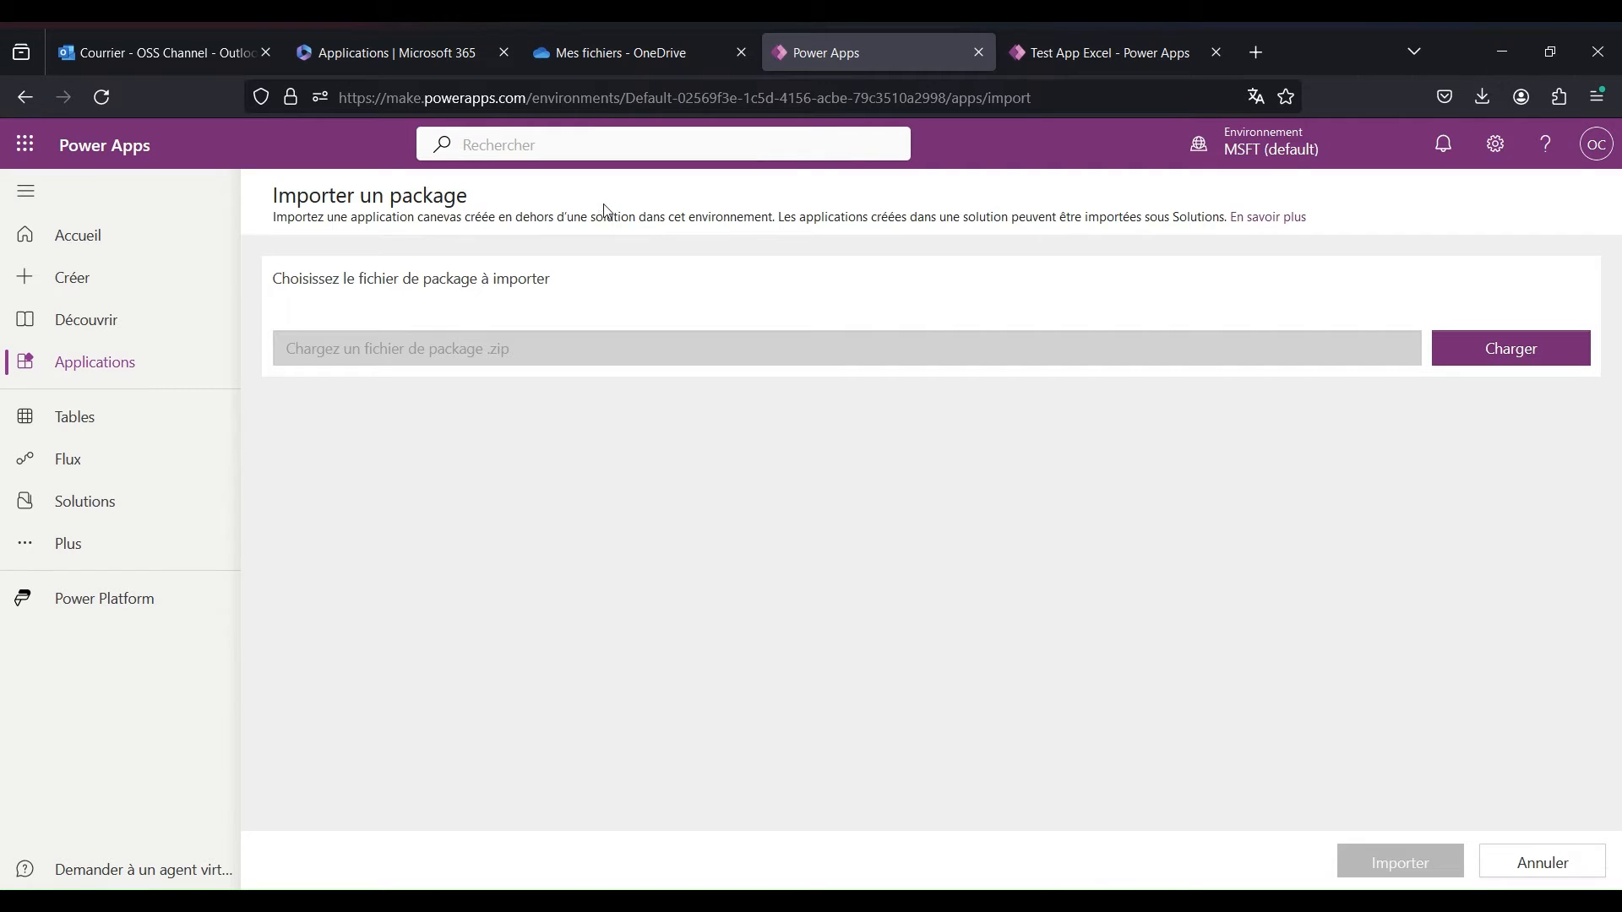
{"action": "left_click", "coordinate": [1509, 353]}
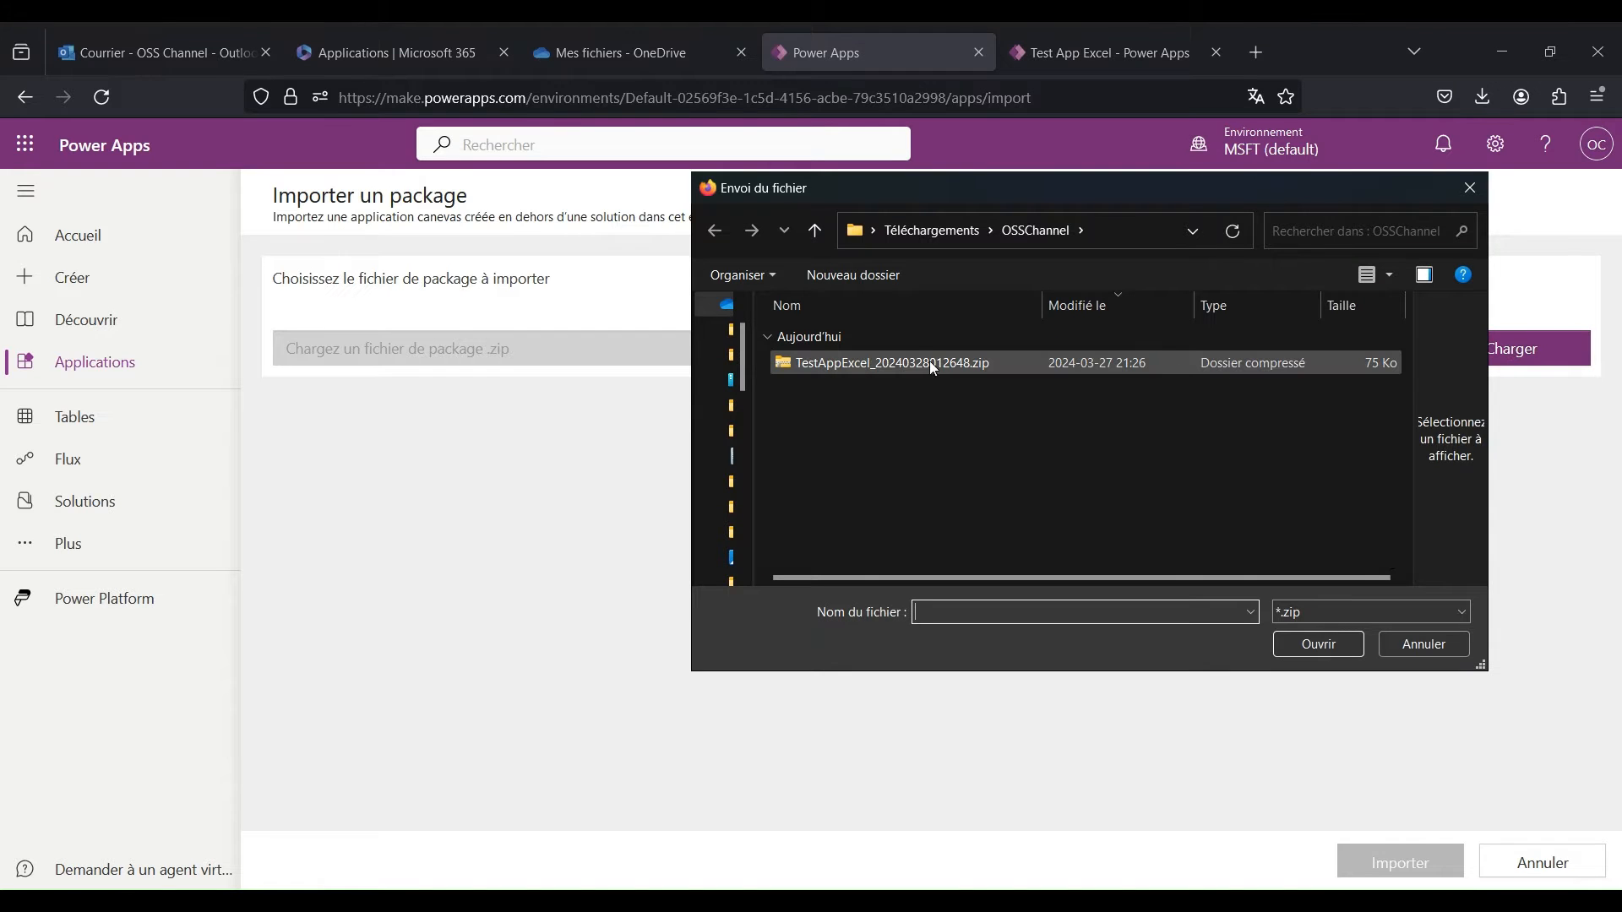
{"action": "left_click", "coordinate": [875, 362]}
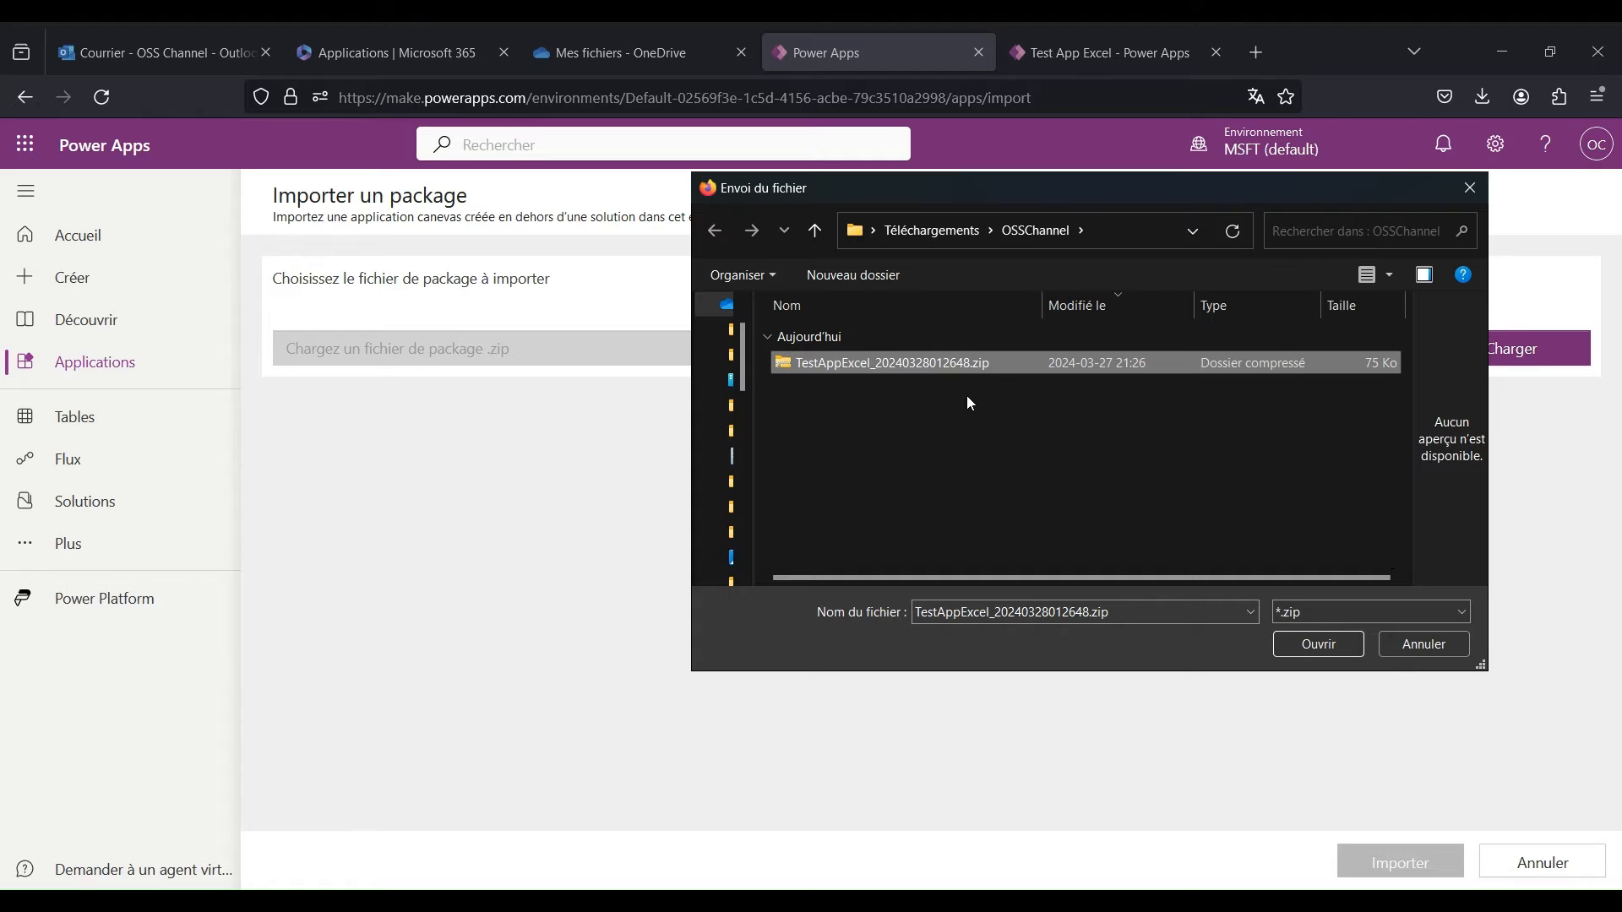
{"action": "left_click", "coordinate": [1315, 646]}
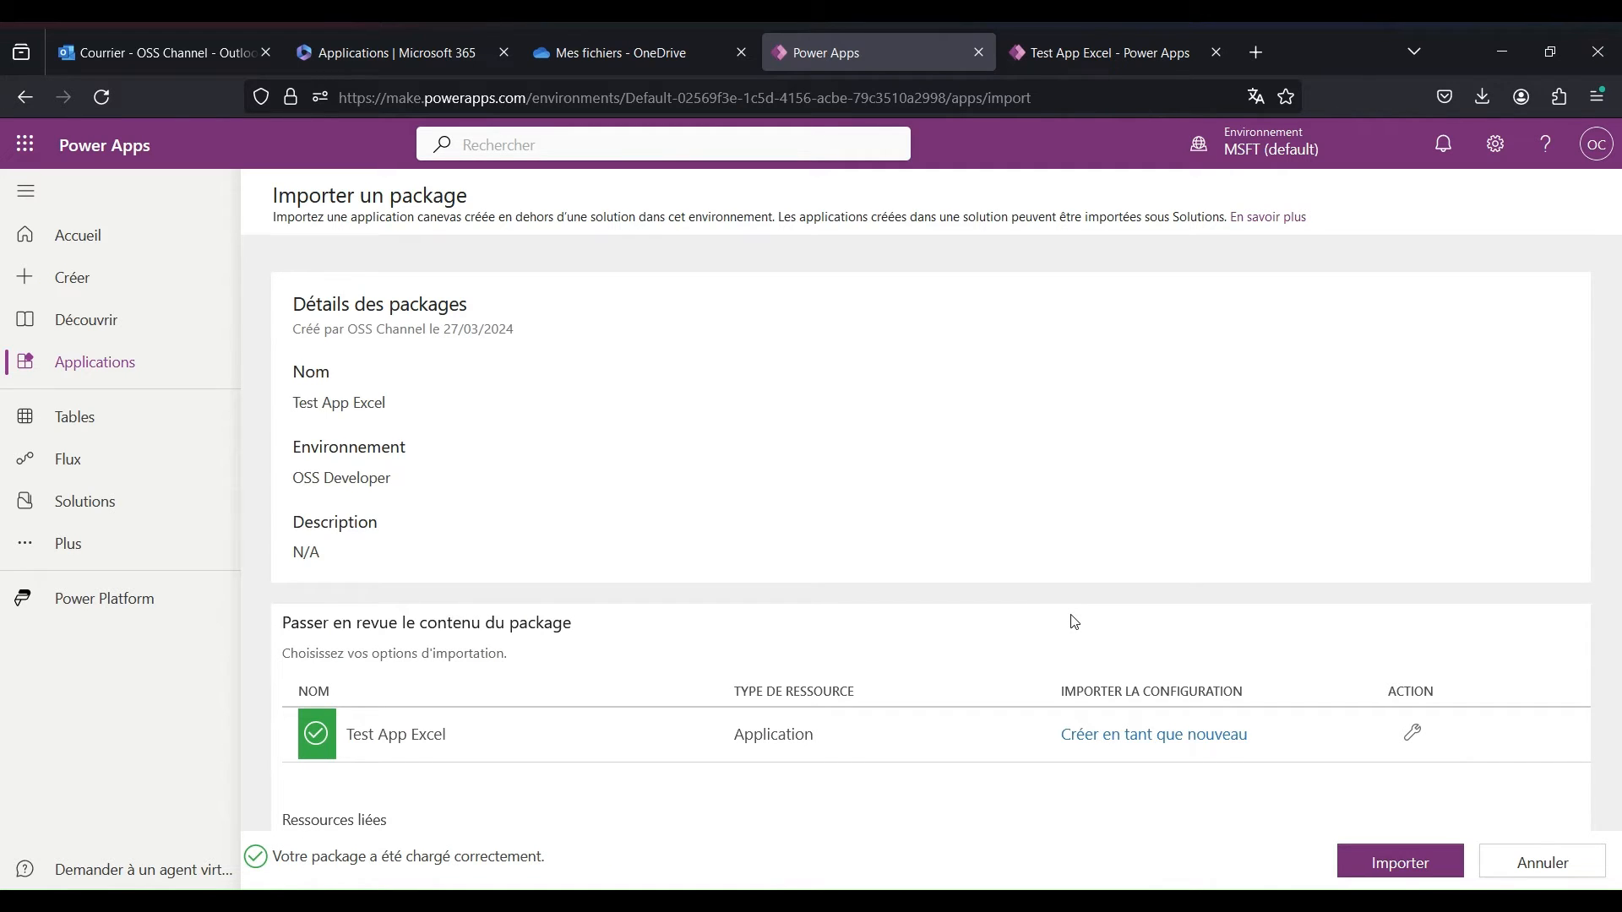
Review the Update option, then save the app's import configuration as Create as new with the resource name Test App Excel.
{"action": "left_click", "coordinate": [1119, 737]}
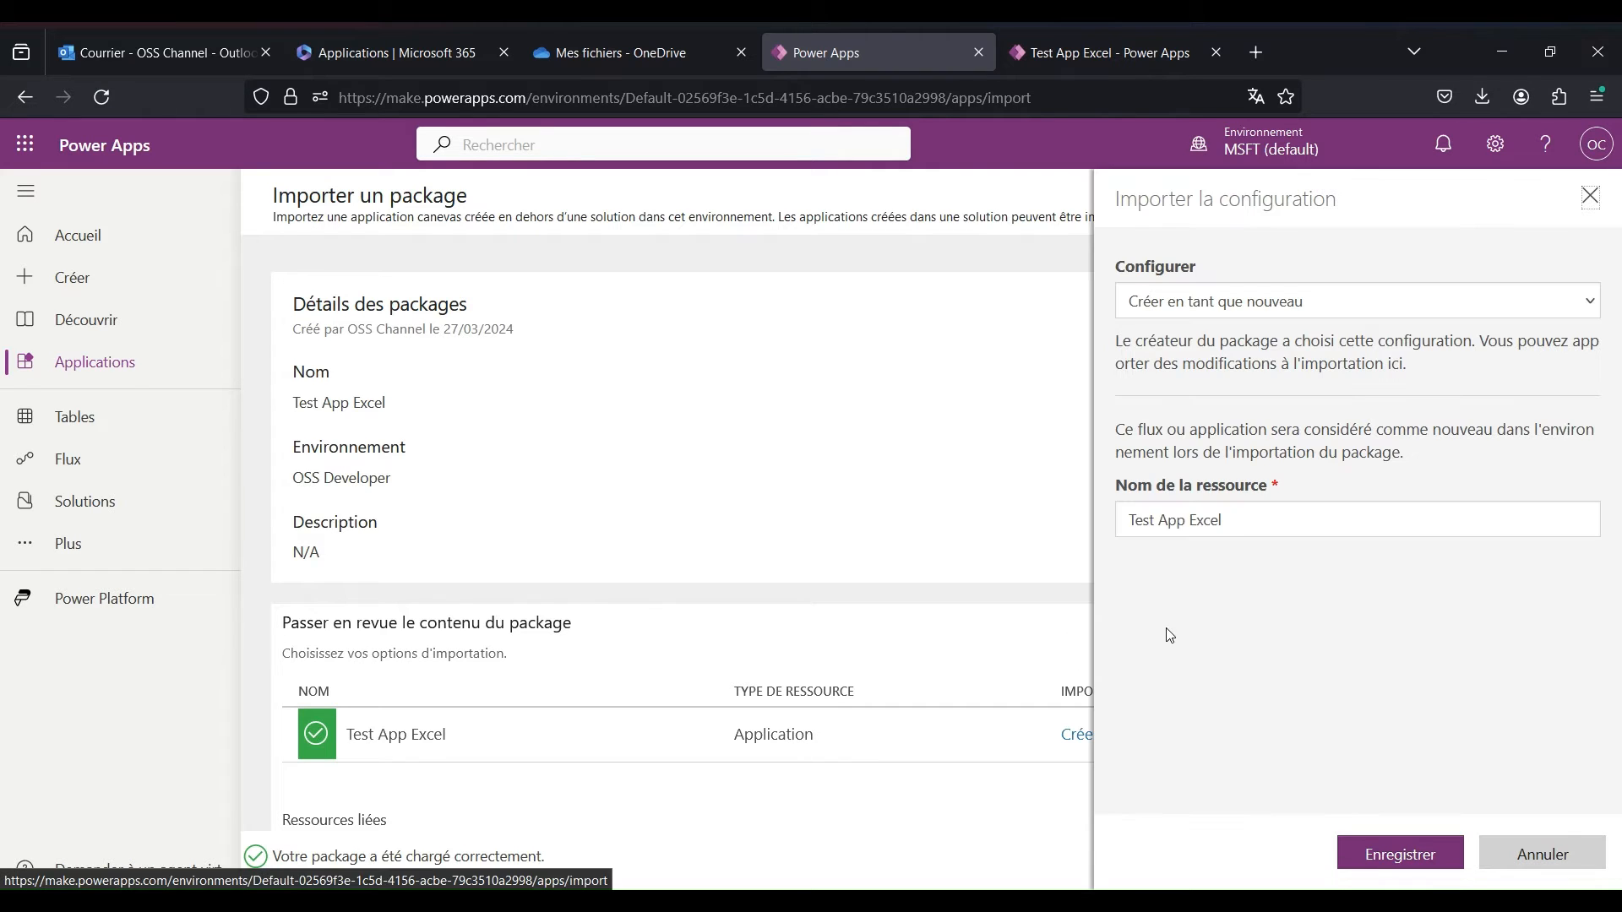
{"action": "left_click", "coordinate": [1241, 297]}
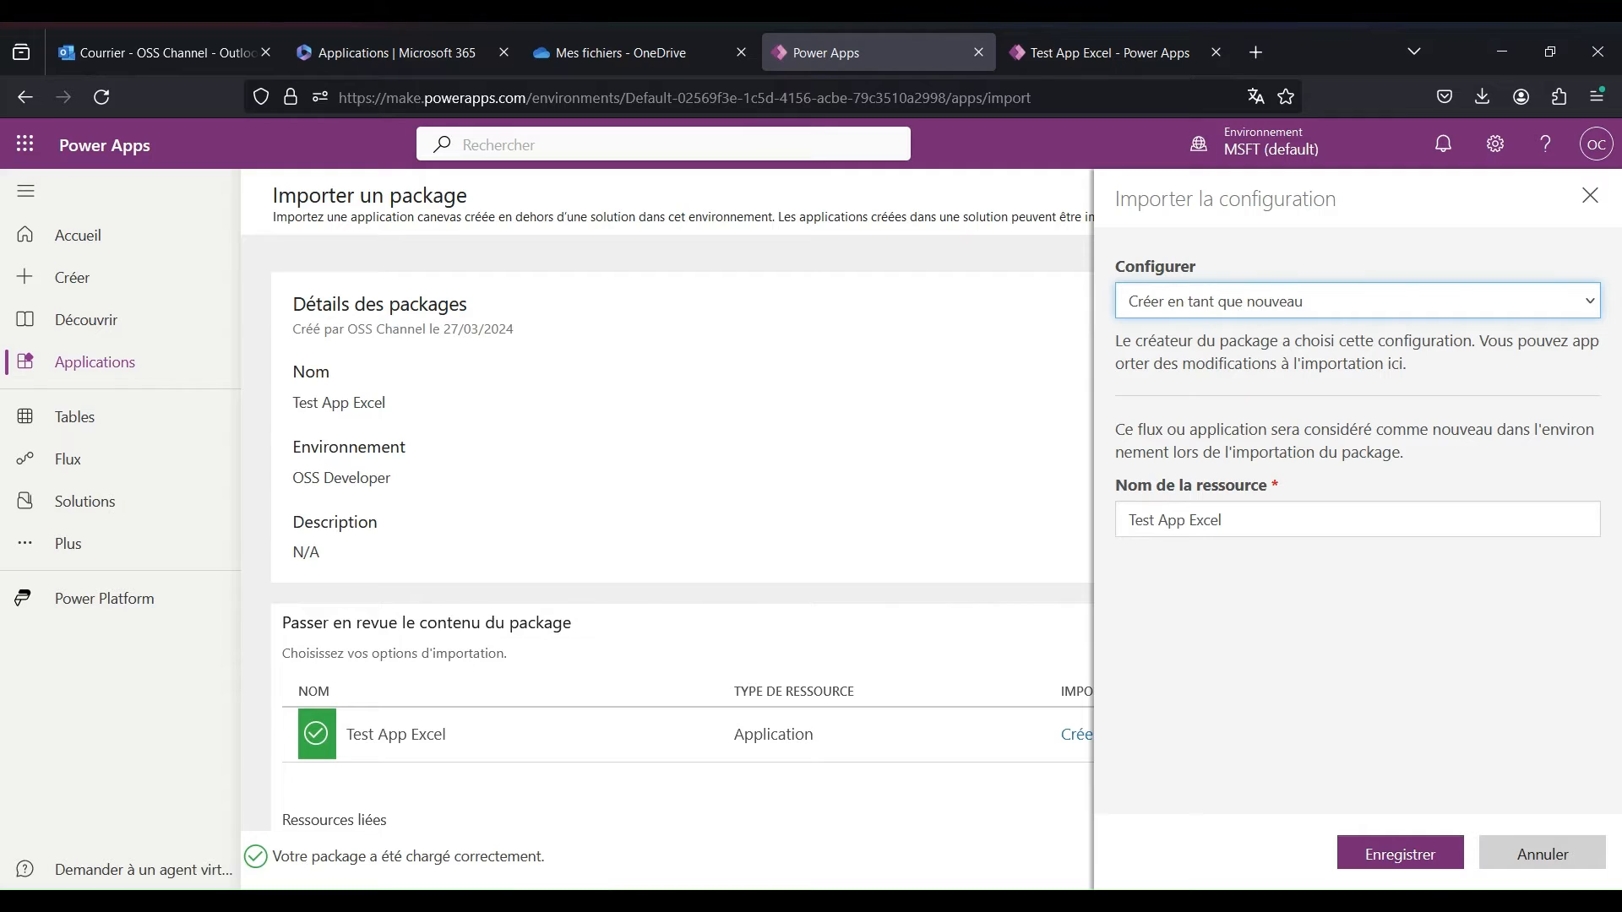
{"action": "left_click", "coordinate": [1222, 370]}
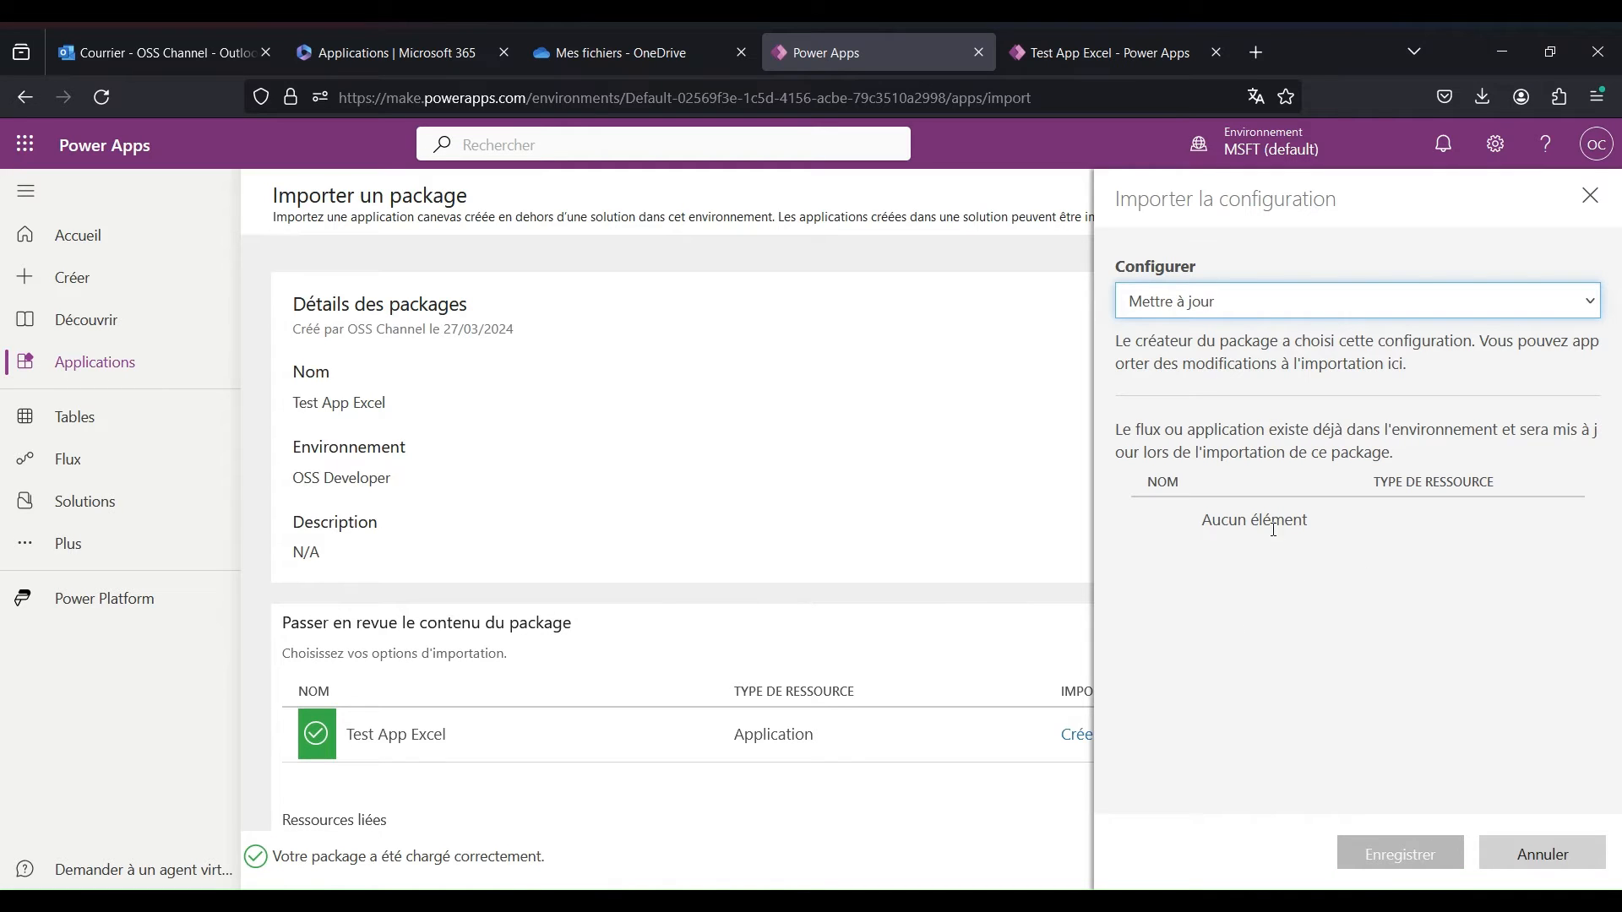
{"action": "left_click", "coordinate": [1241, 300]}
{"action": "left_click", "coordinate": [1241, 335]}
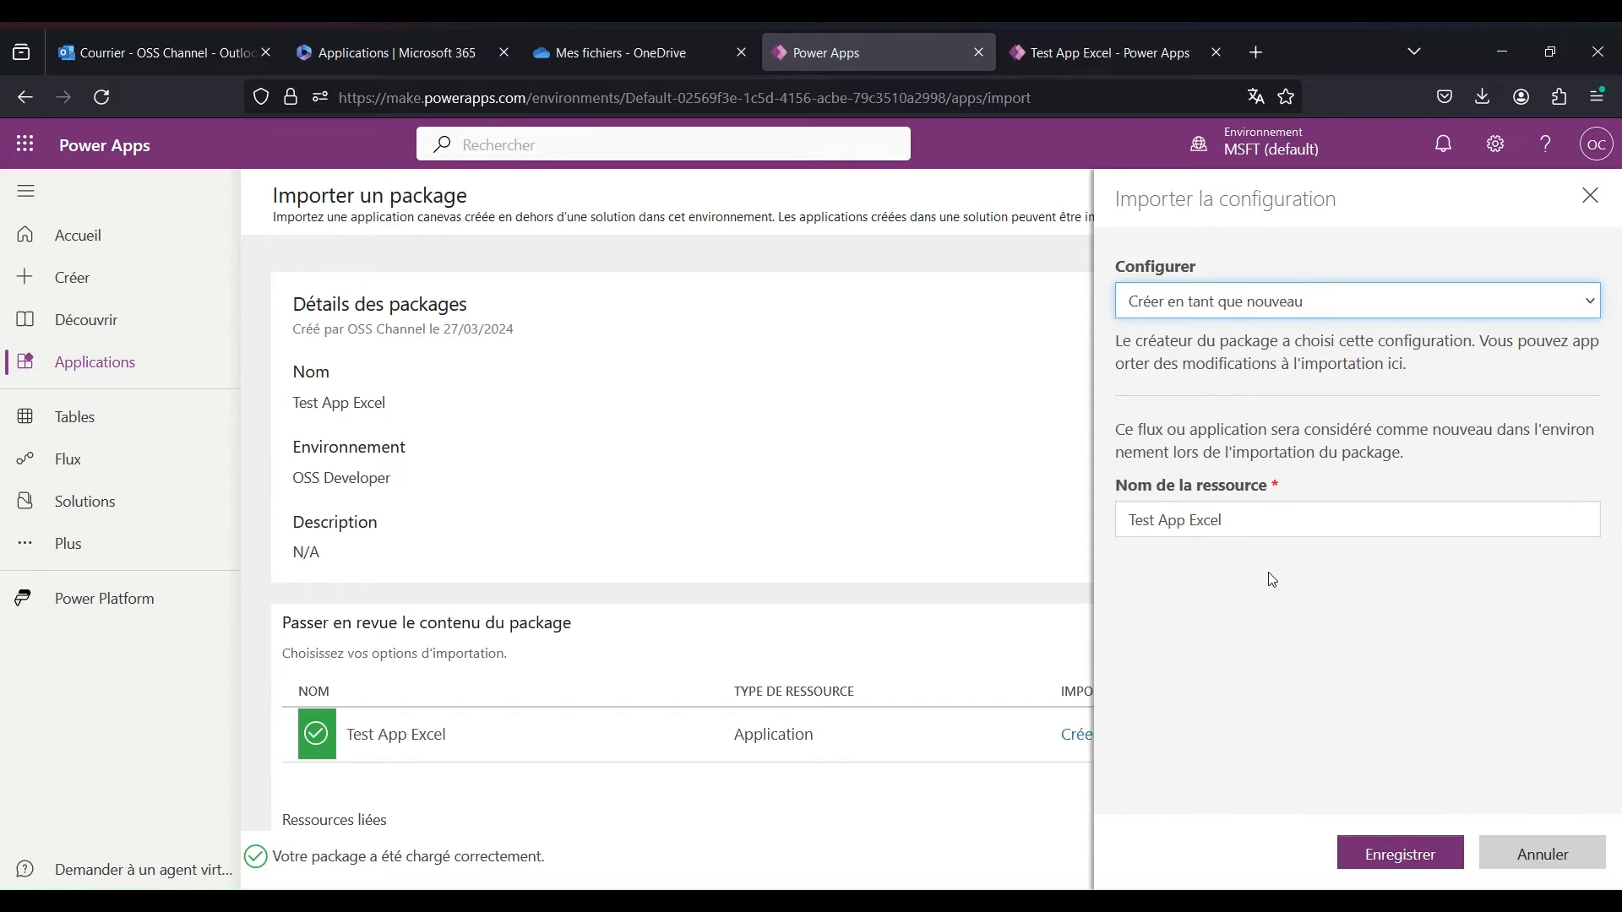
{"action": "left_click", "coordinate": [1262, 523]}
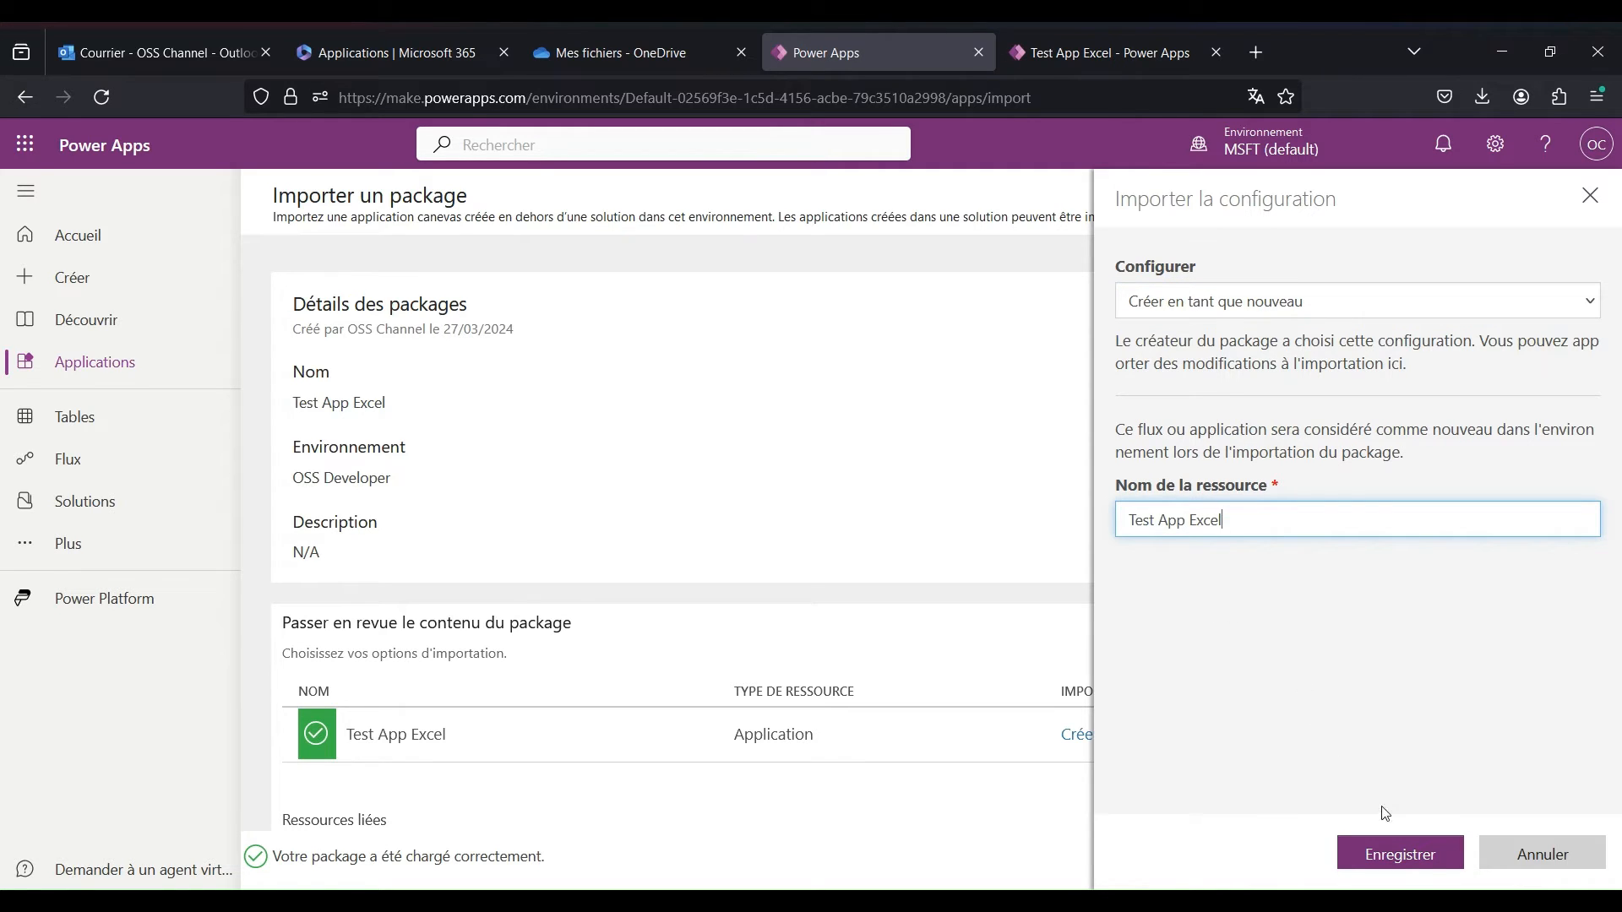
{"action": "left_click", "coordinate": [1399, 855]}
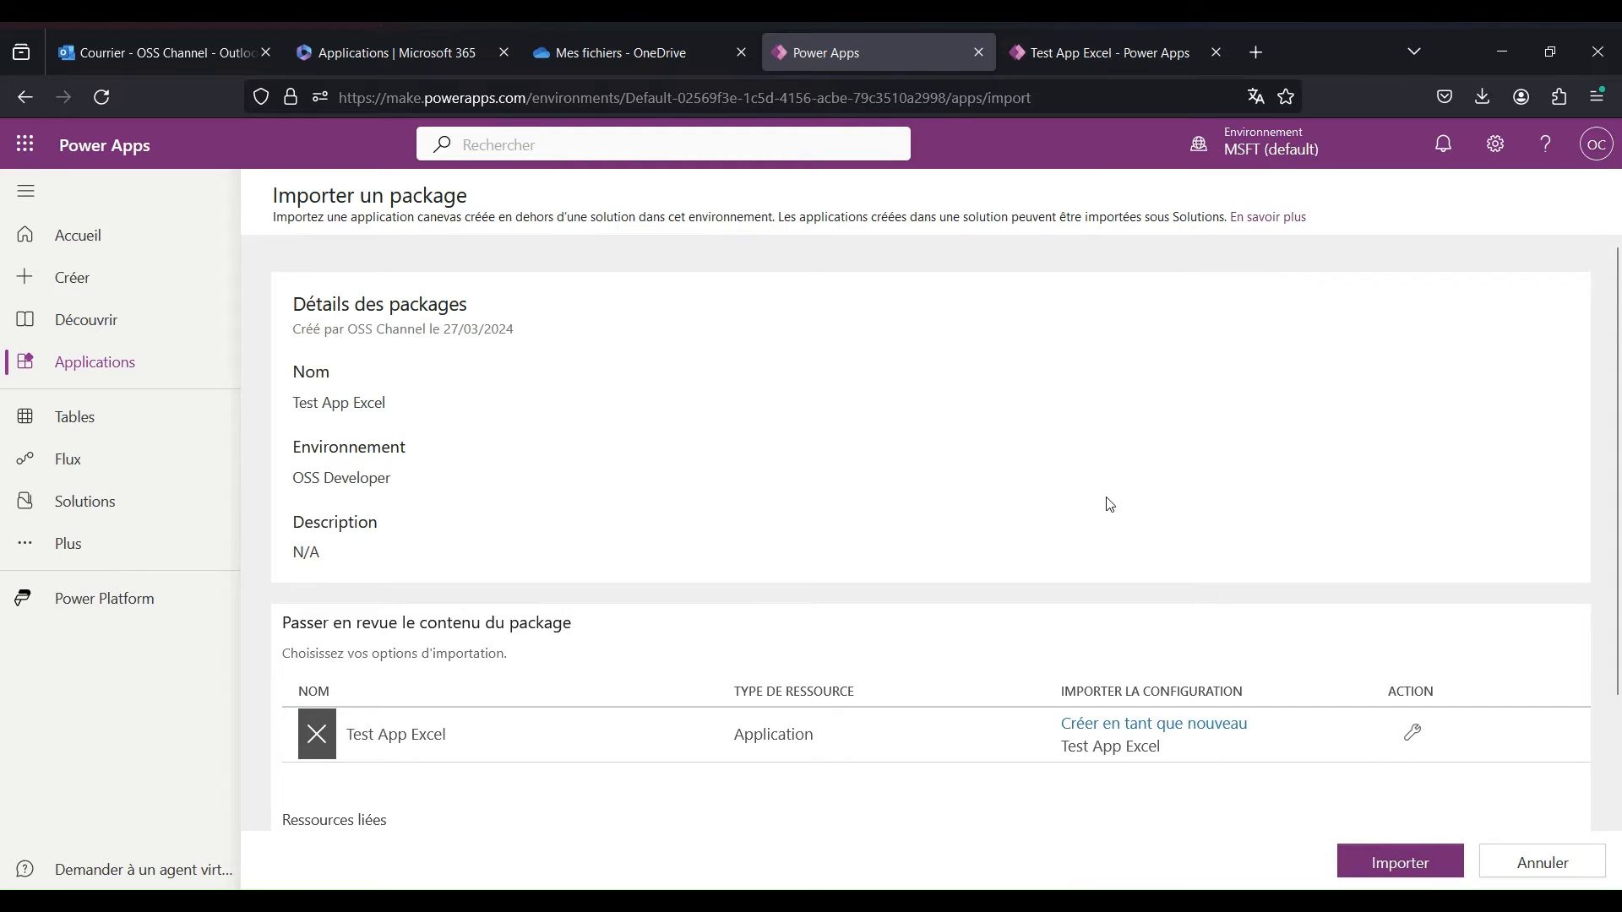
Review the package contents and related resources, and import the package into the MSFT (default) environment.
{"action": "scroll", "coordinate": [1107, 502], "scroll_direction": "down", "scroll_amount": 3}
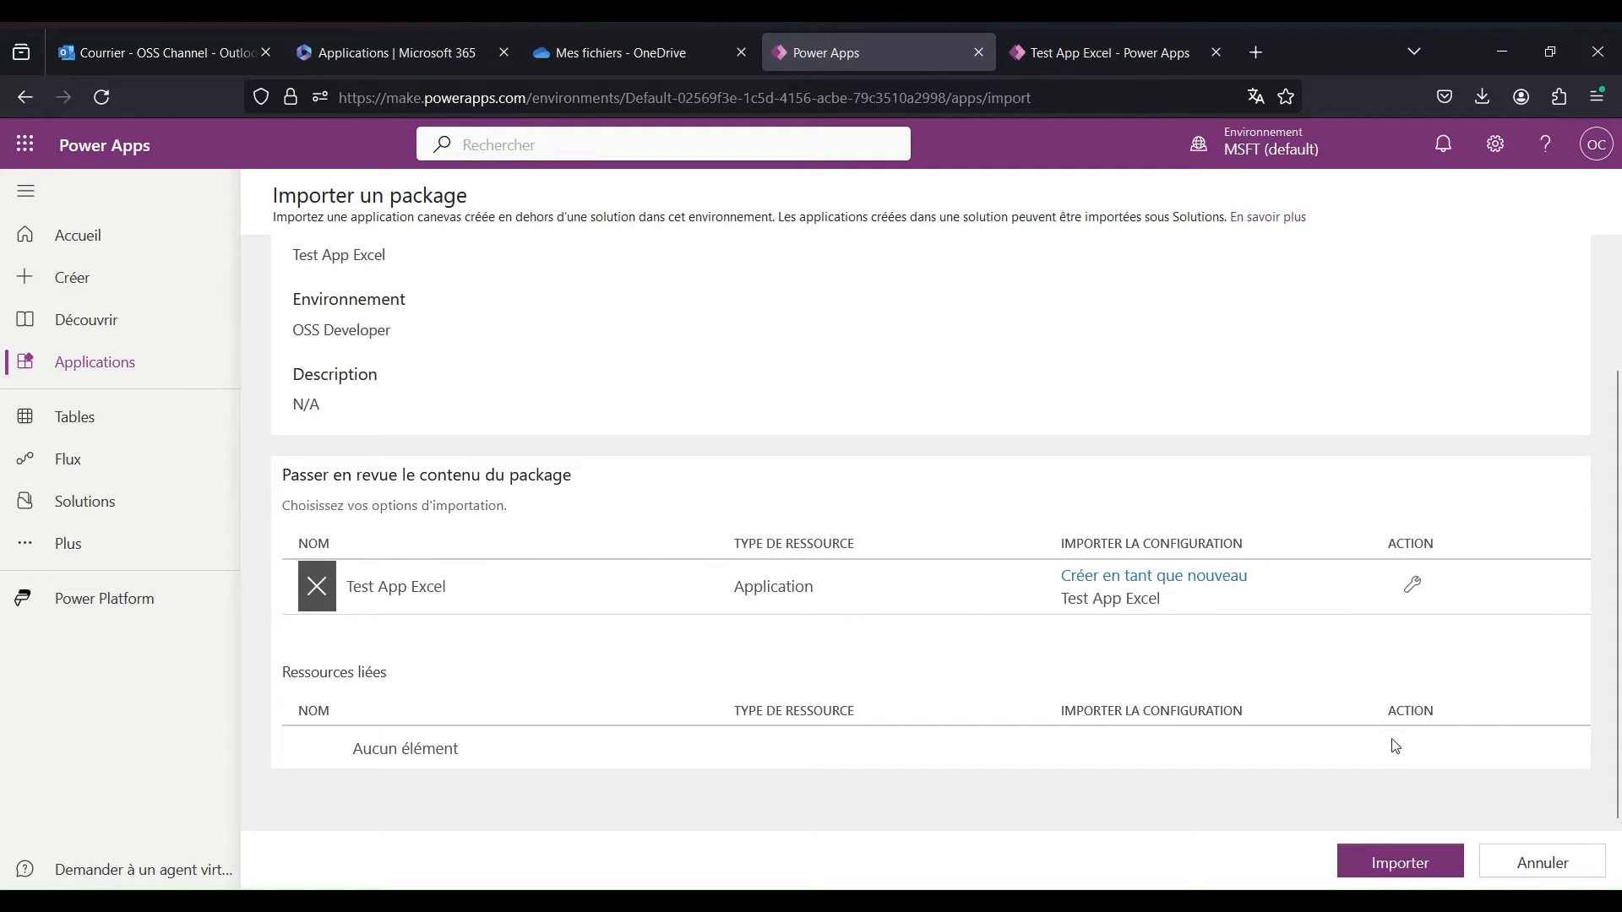
{"action": "scroll", "coordinate": [1374, 715], "scroll_direction": "up", "scroll_amount": 2}
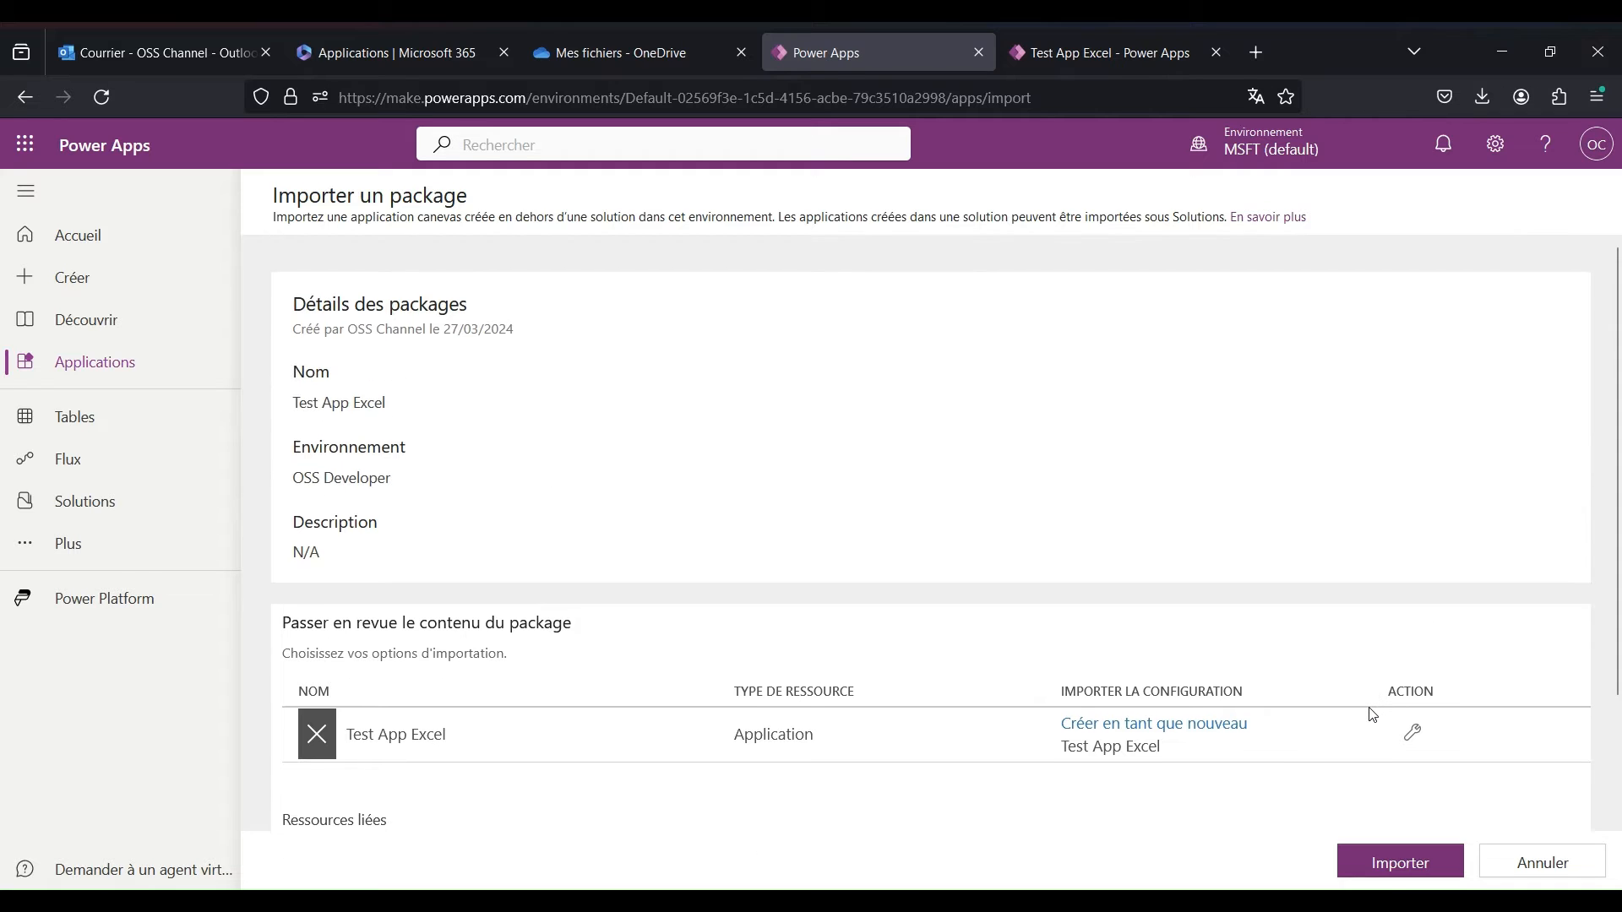
{"action": "scroll", "coordinate": [1373, 714], "scroll_direction": "down", "scroll_amount": 2}
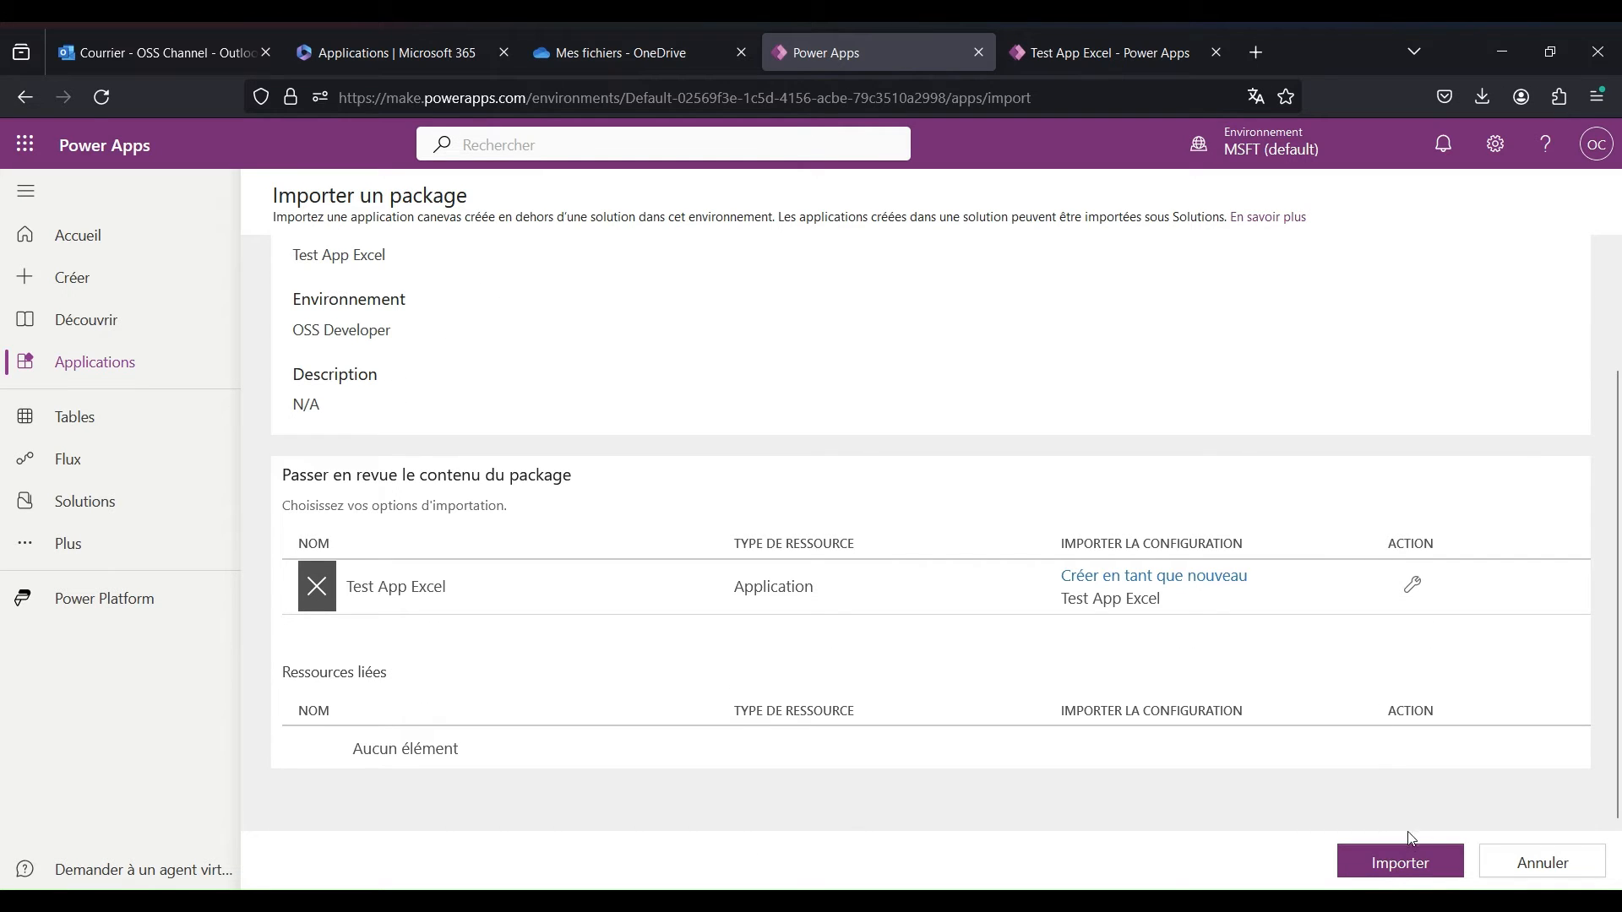
{"action": "left_click", "coordinate": [1406, 866]}
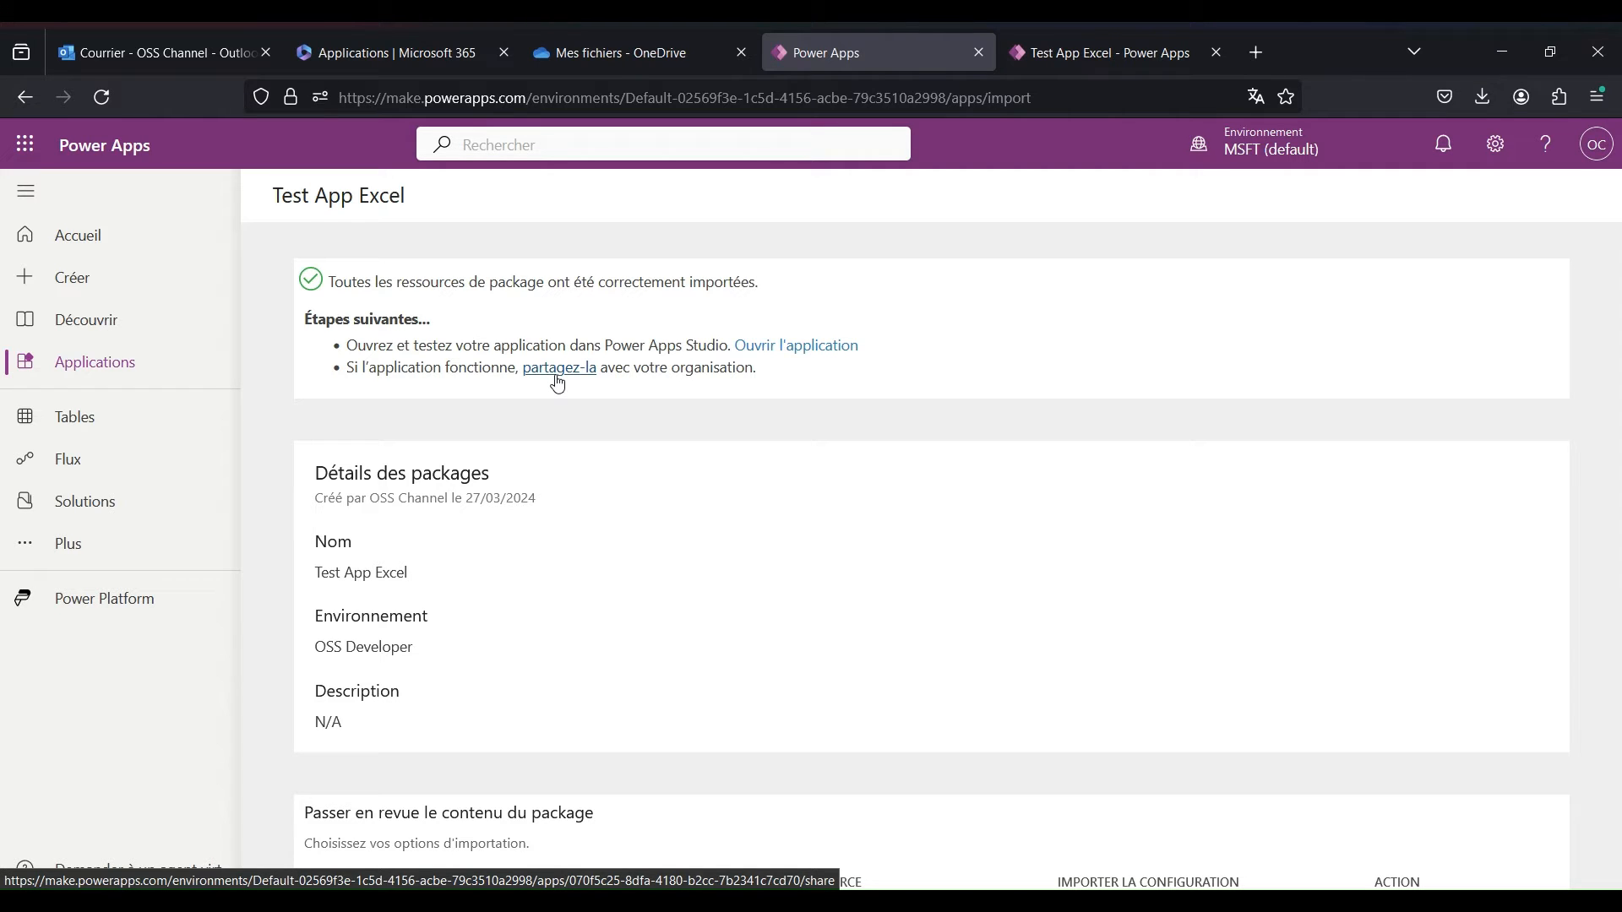
Refresh the applications list of the MSFT (default) environment and run the imported Test App Excel.
{"action": "left_click", "coordinate": [106, 371]}
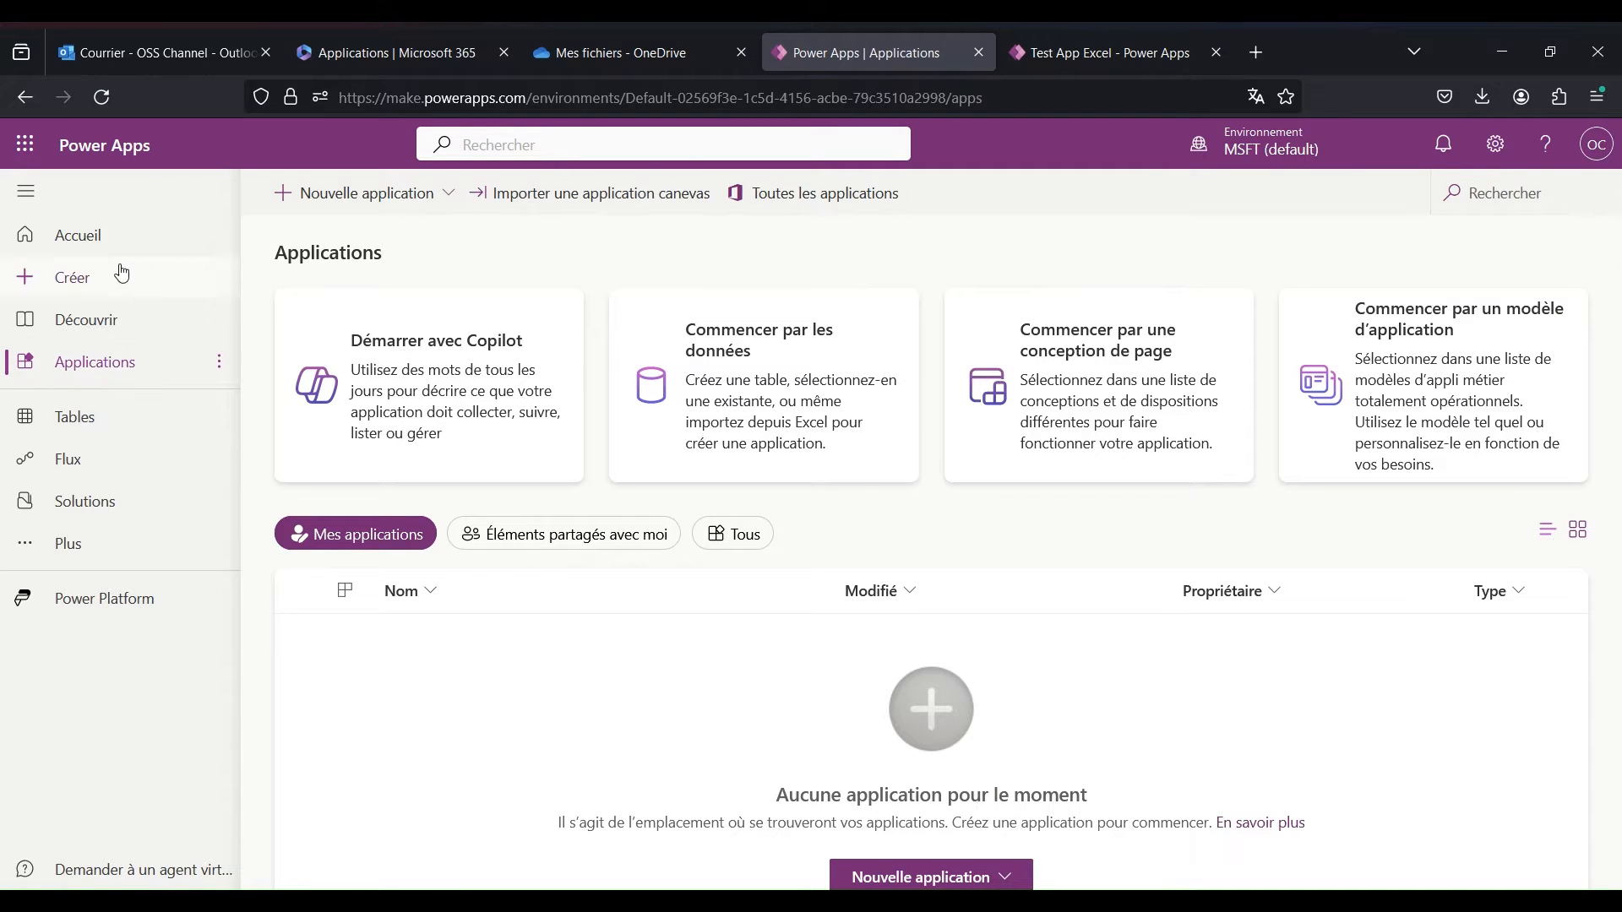
{"action": "left_click", "coordinate": [99, 93]}
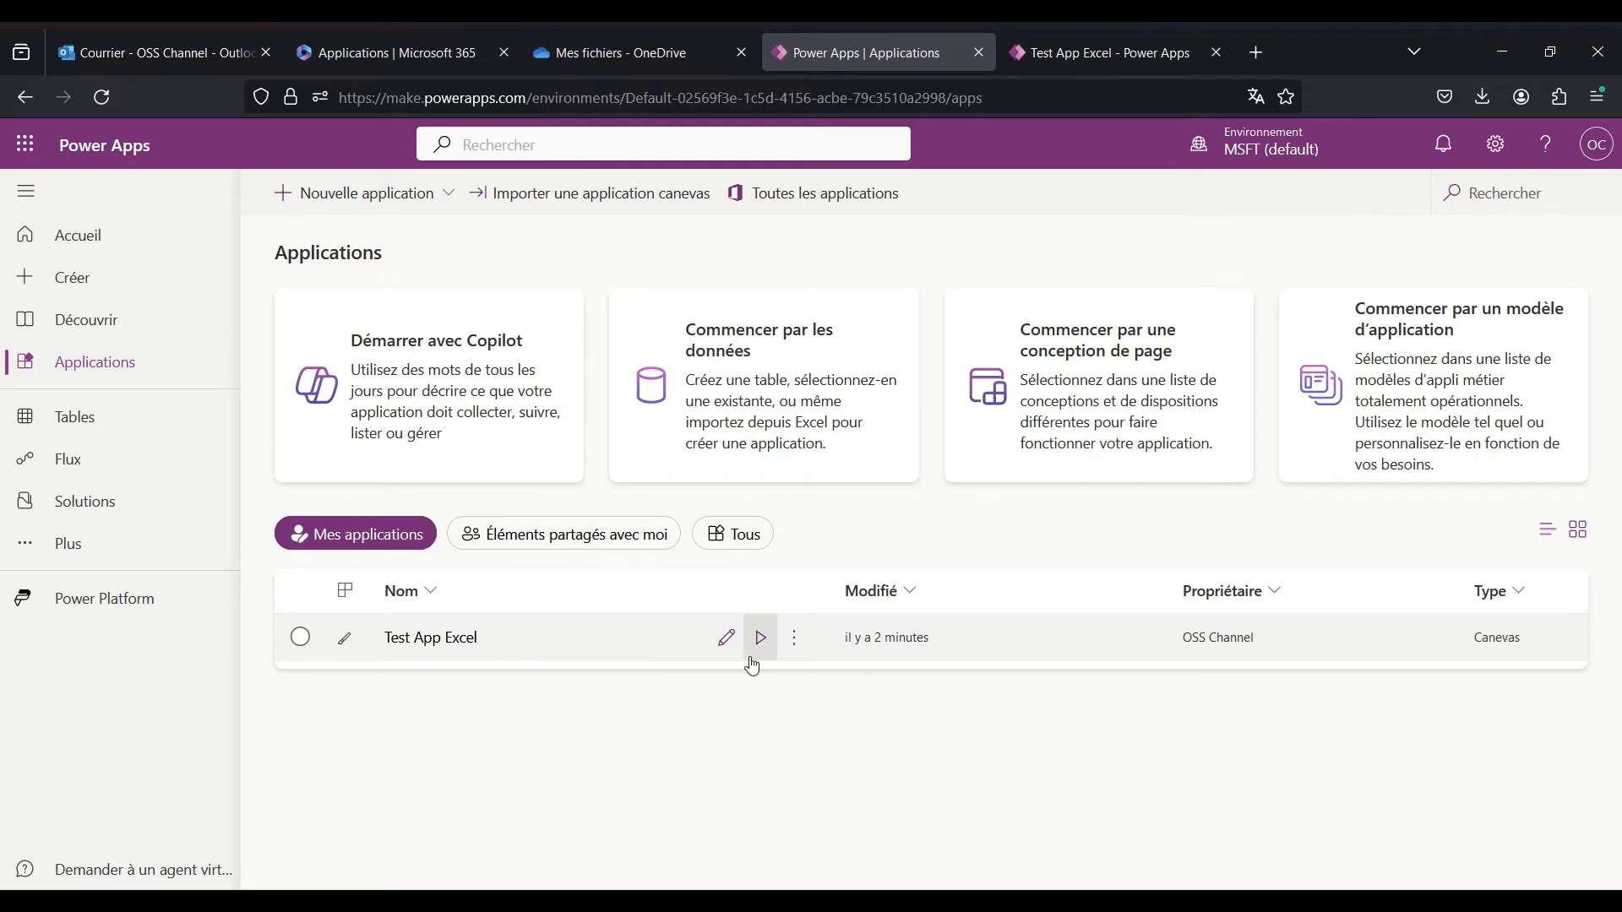
{"action": "left_click", "coordinate": [760, 639]}
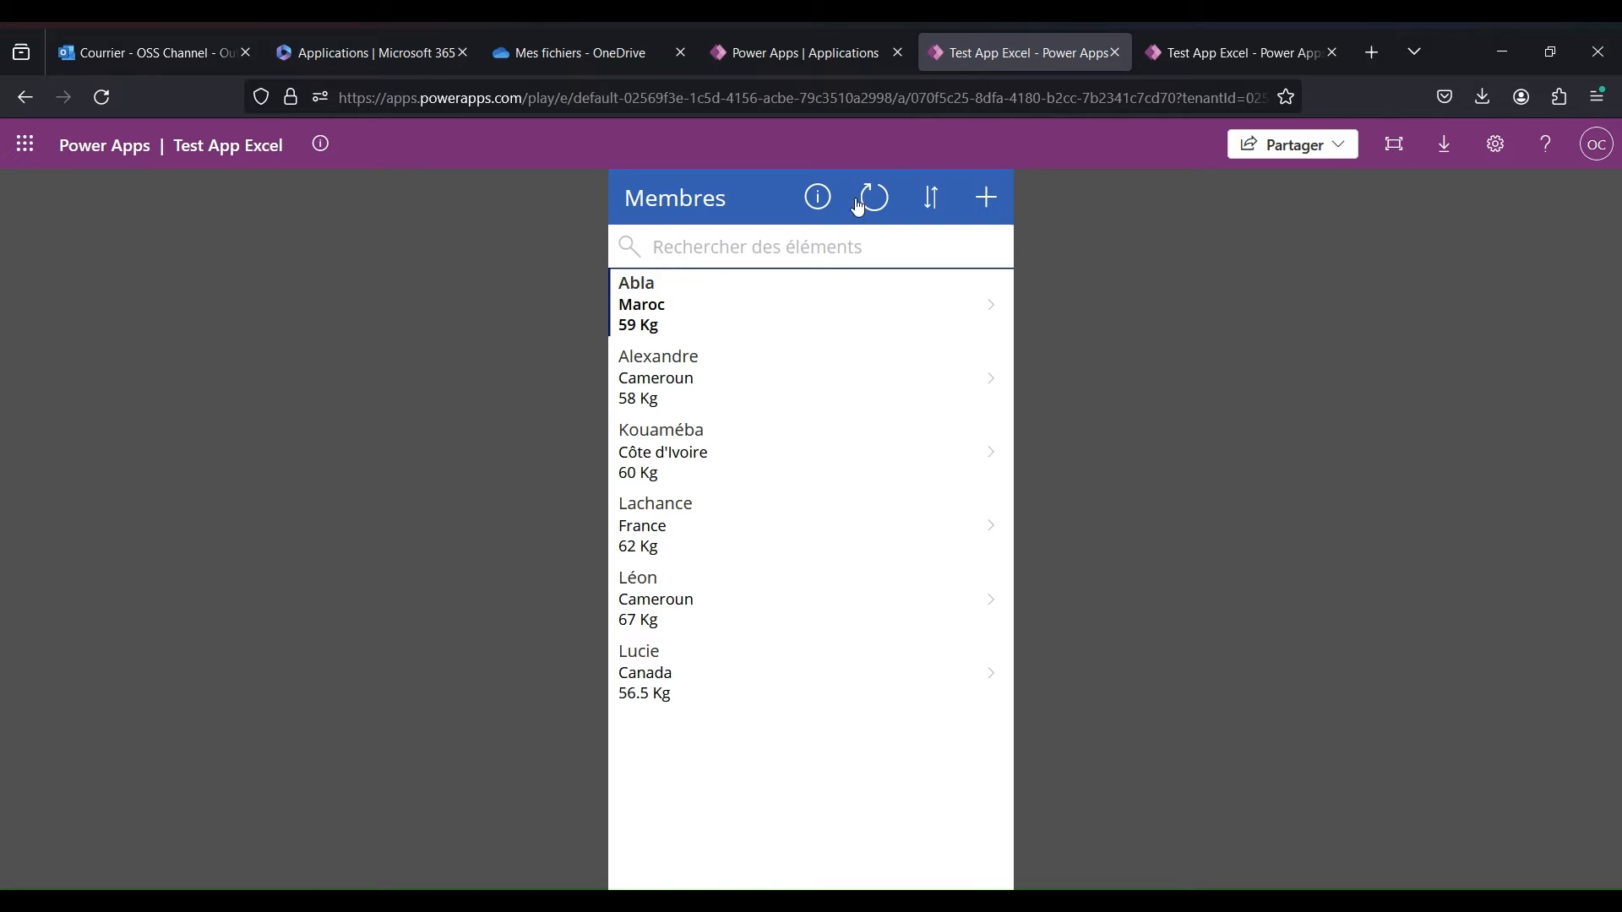
Switch Power Apps back to the OSS Developer environment and open the details of Test App Excel.
{"action": "left_click", "coordinate": [847, 54]}
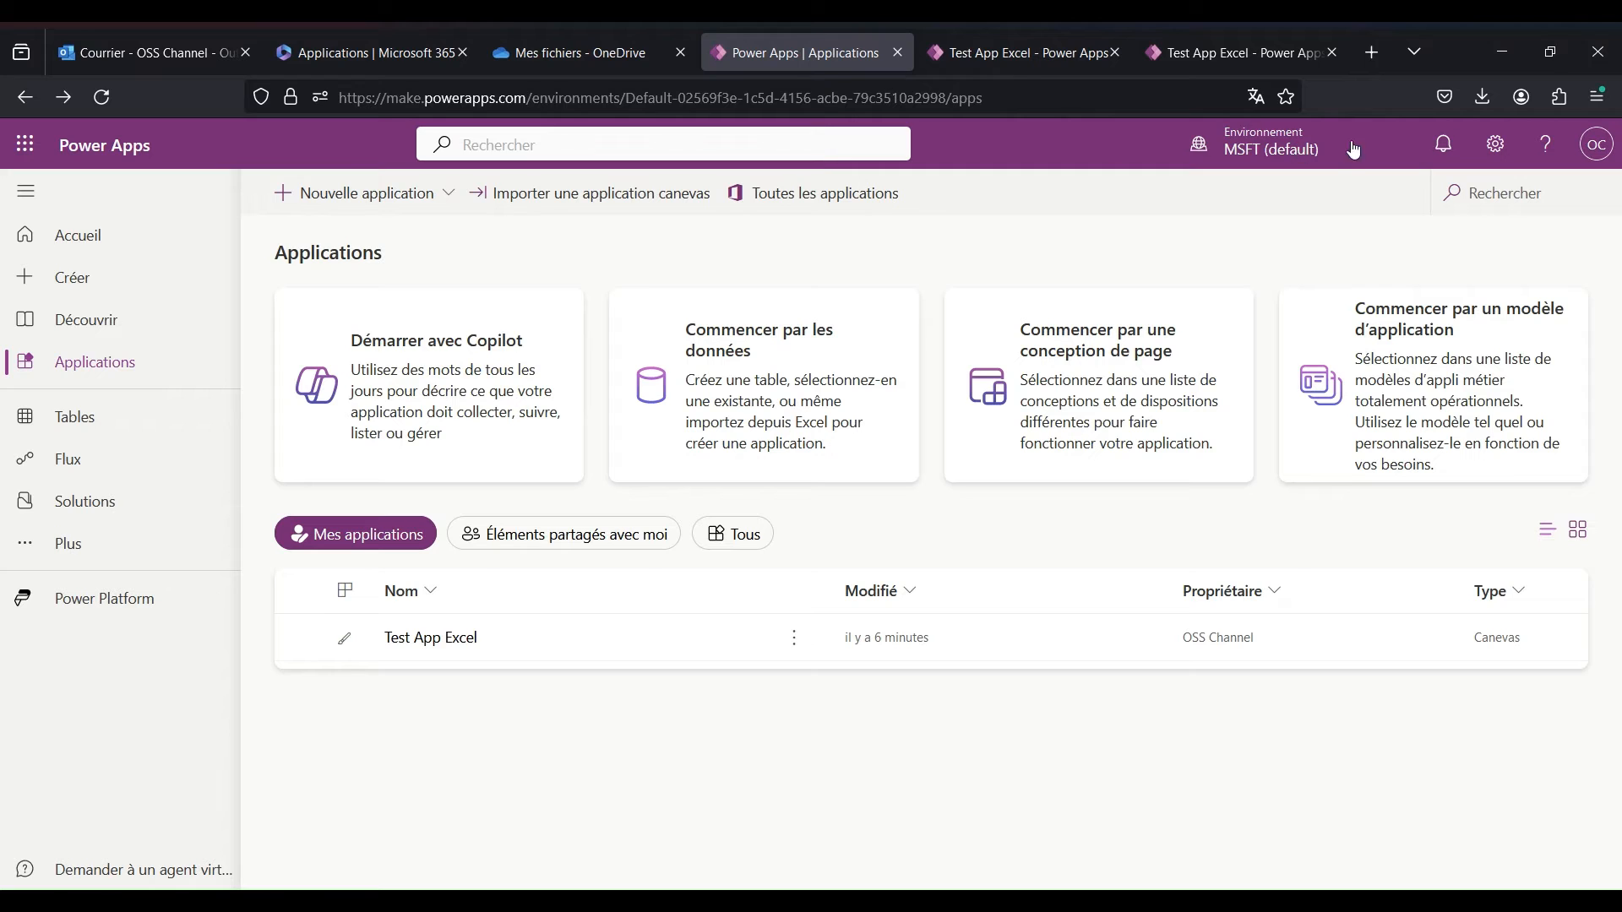
{"action": "left_click", "coordinate": [1281, 149]}
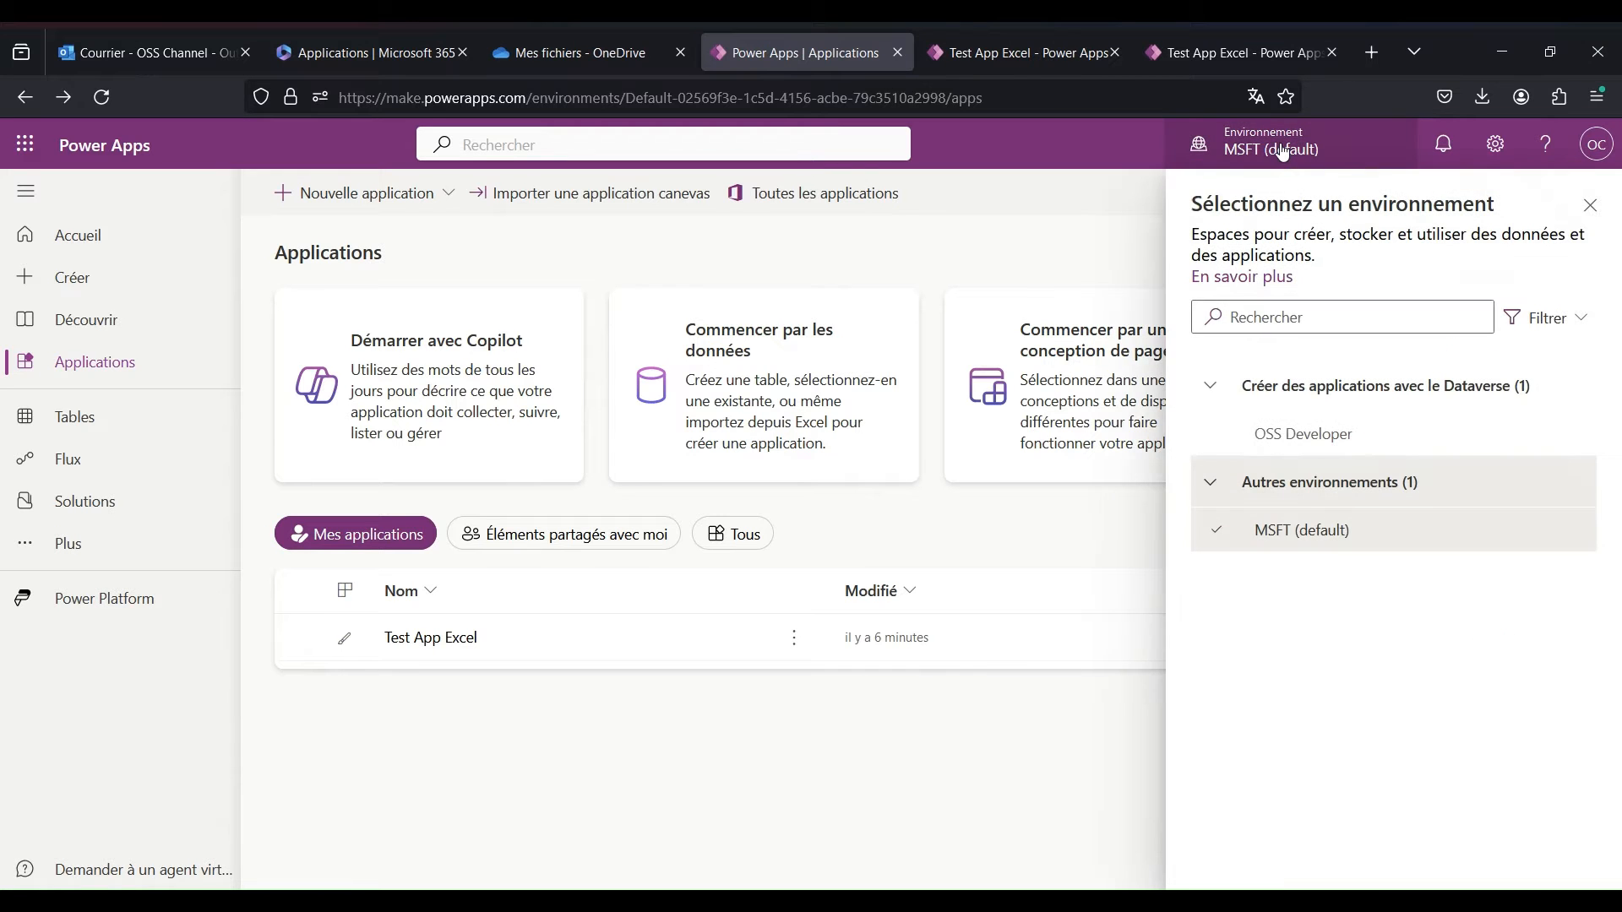
{"action": "left_click", "coordinate": [1334, 437]}
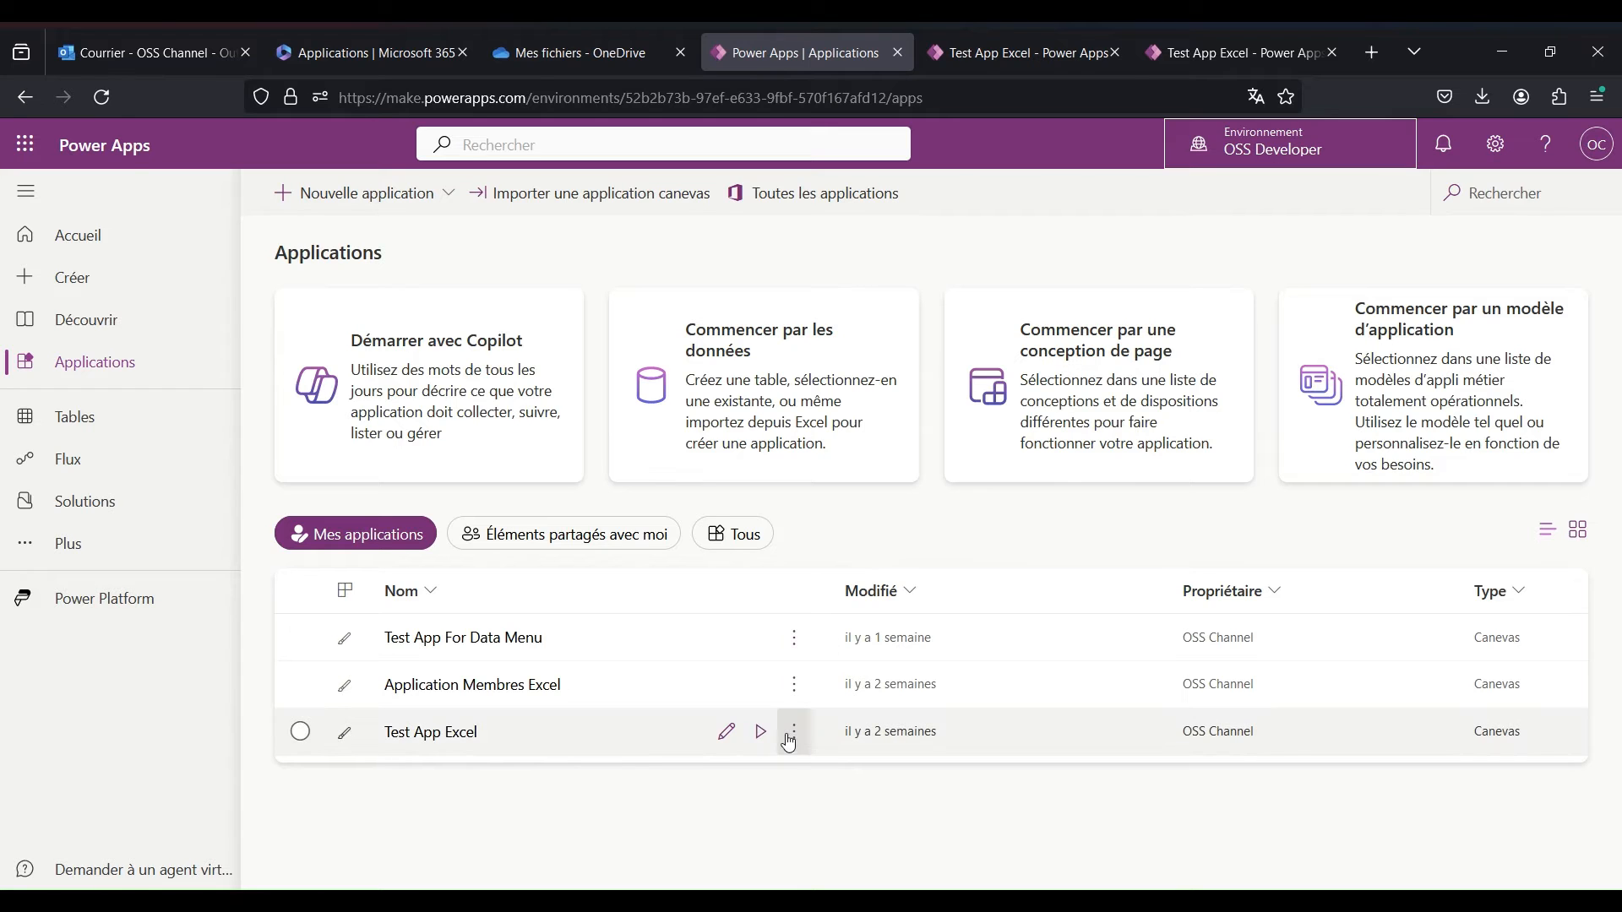
{"action": "left_click", "coordinate": [788, 740]}
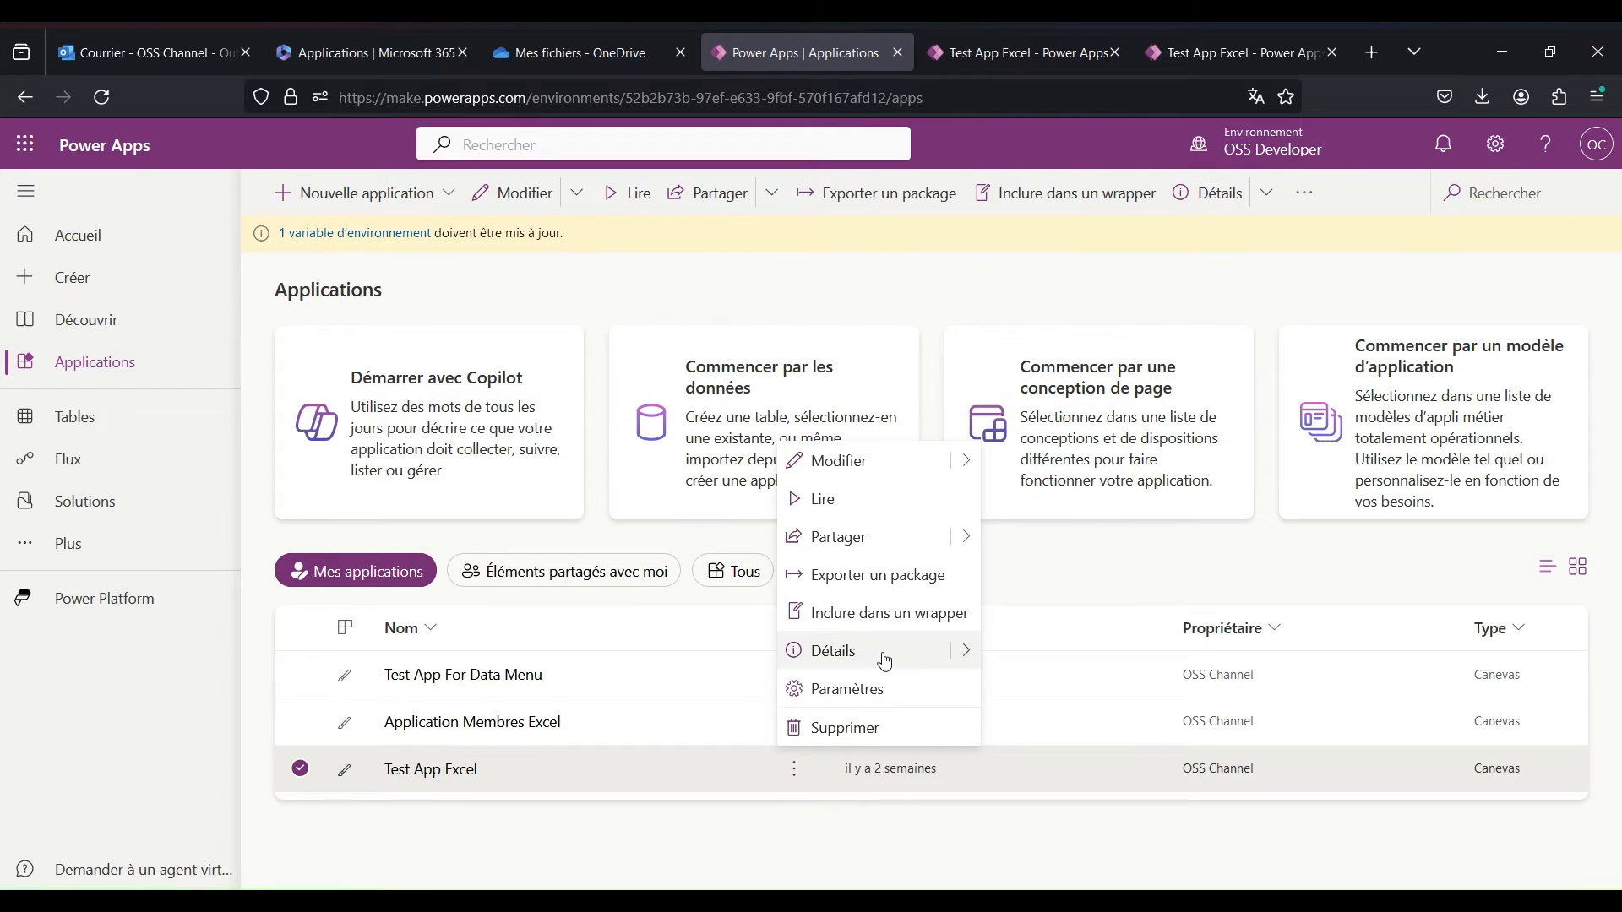
{"action": "left_click", "coordinate": [883, 660]}
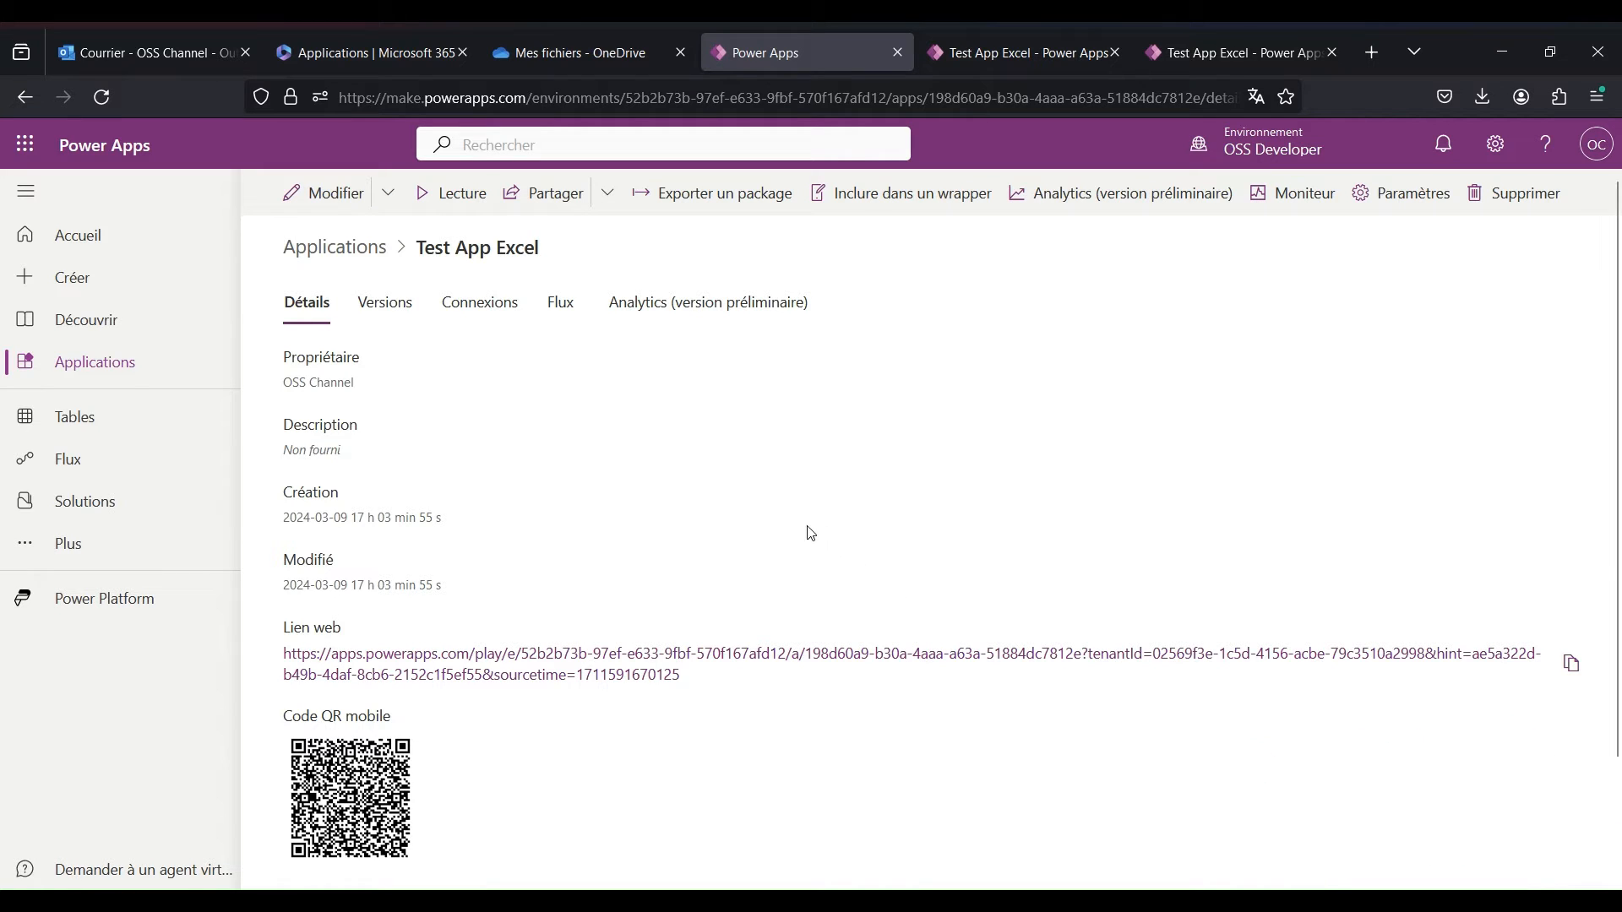
Share Test App Excel by adding it to Teams, continuing in the Teams web app.
{"action": "left_click", "coordinate": [608, 194]}
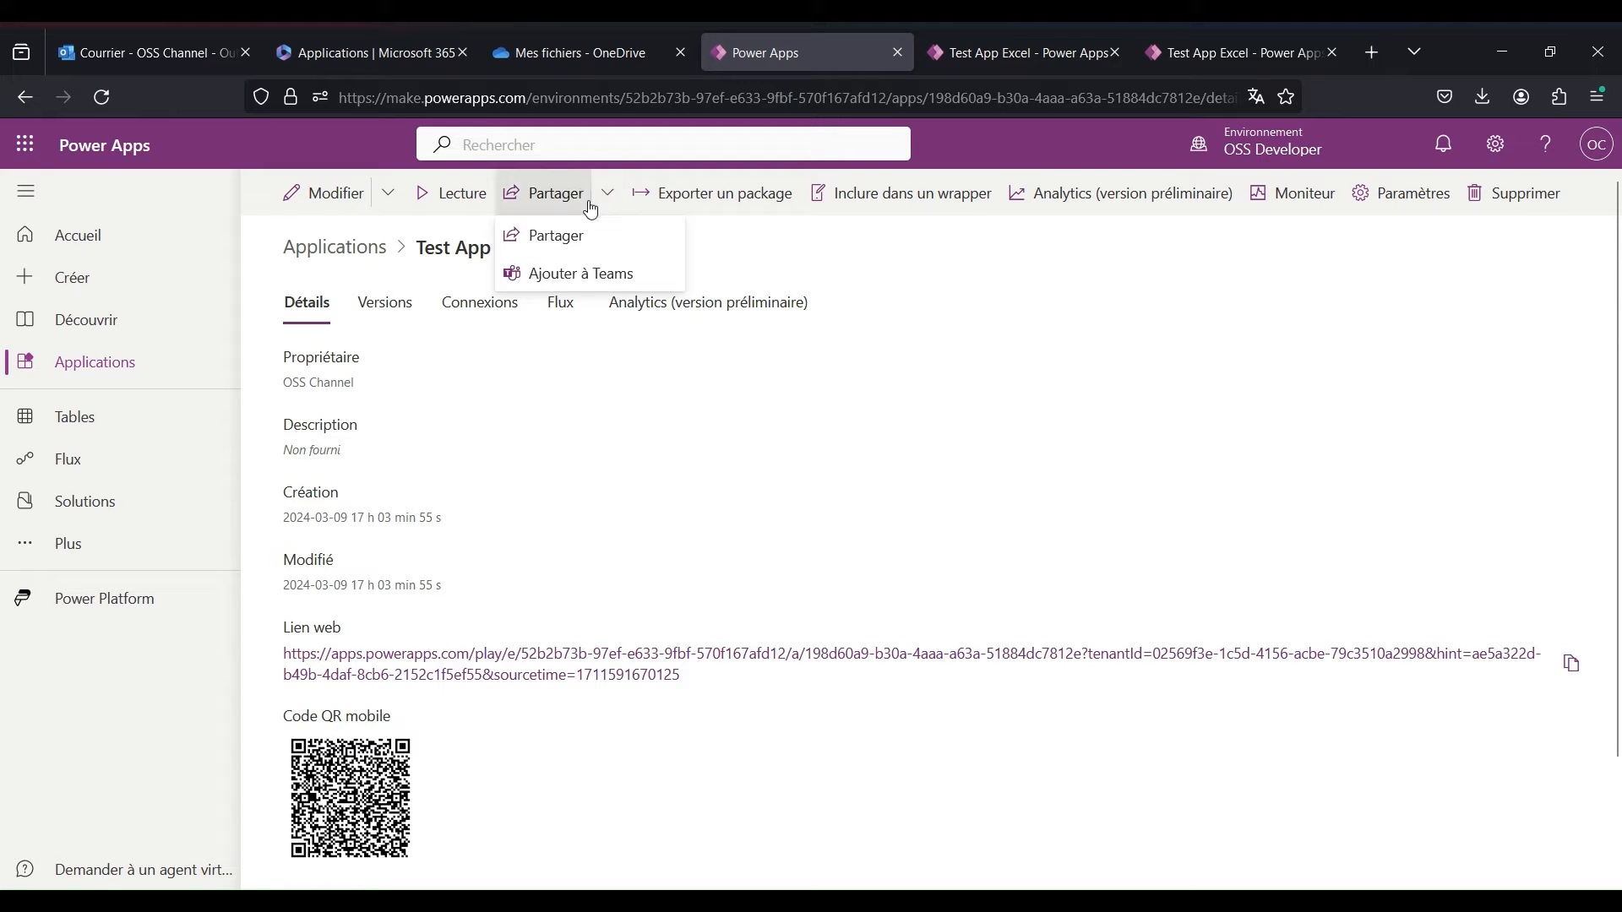
{"action": "left_click", "coordinate": [622, 273]}
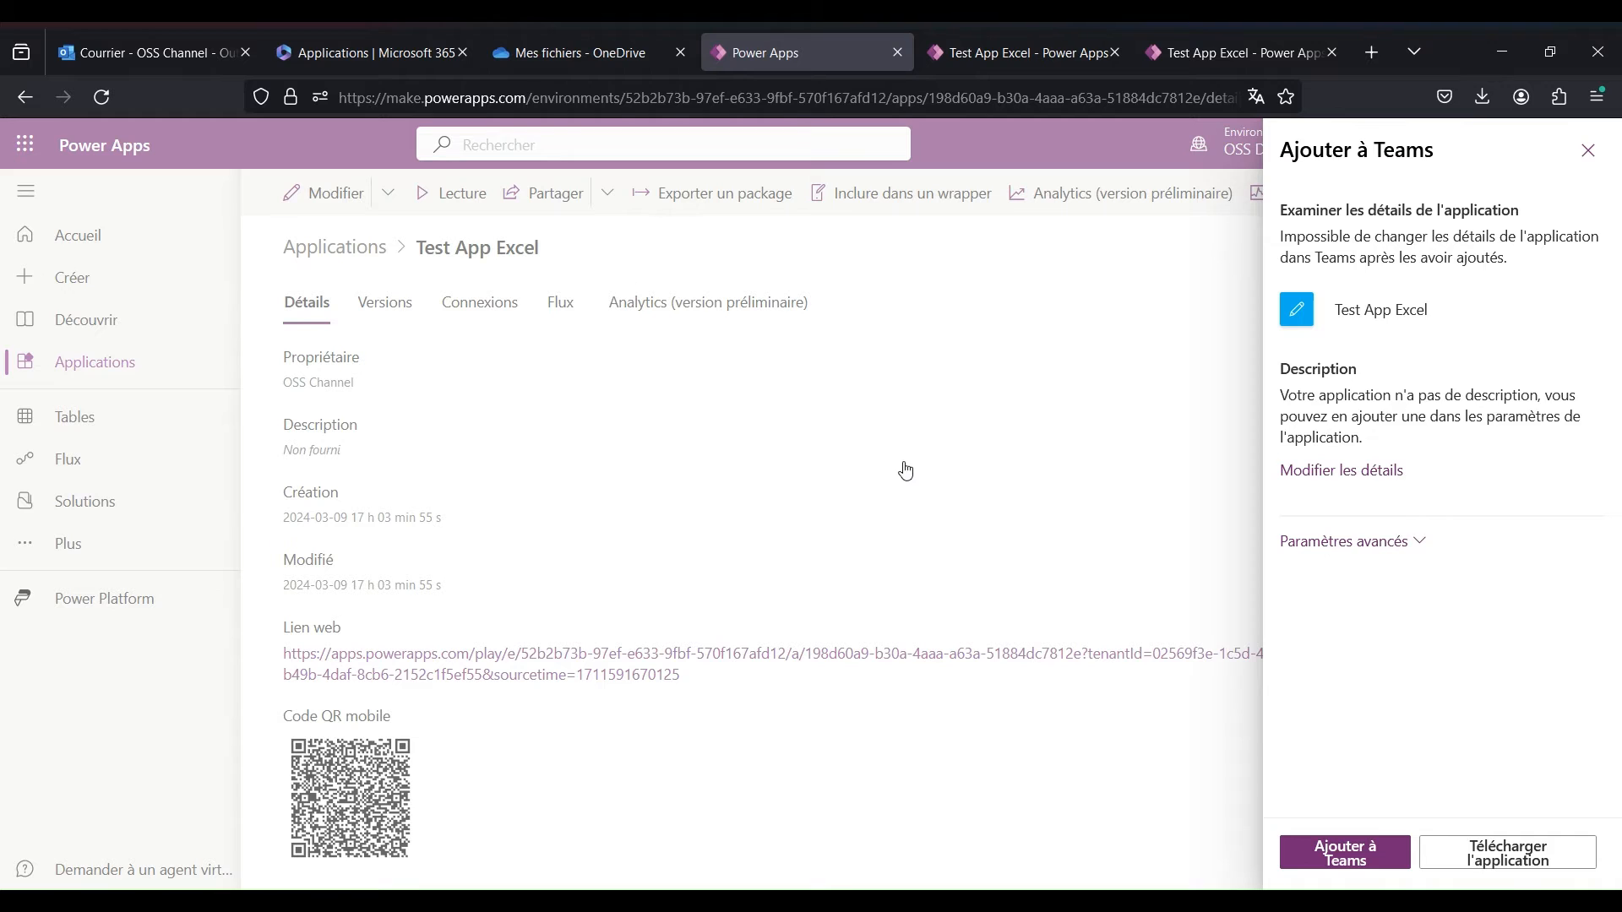
{"action": "left_click", "coordinate": [1353, 856]}
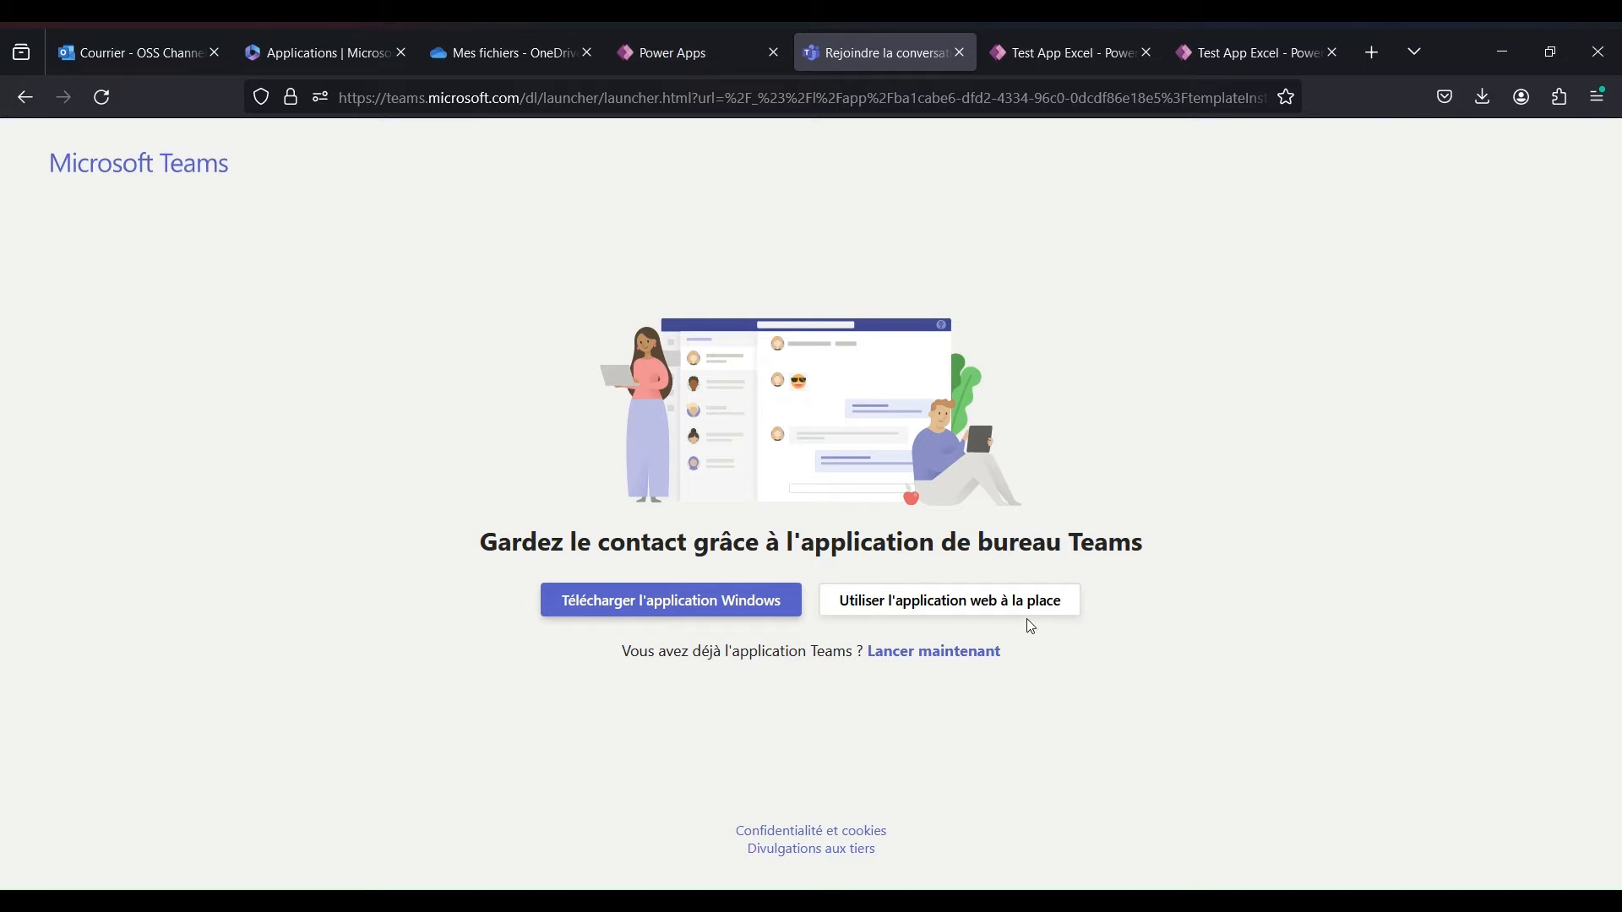
{"action": "left_click", "coordinate": [969, 612]}
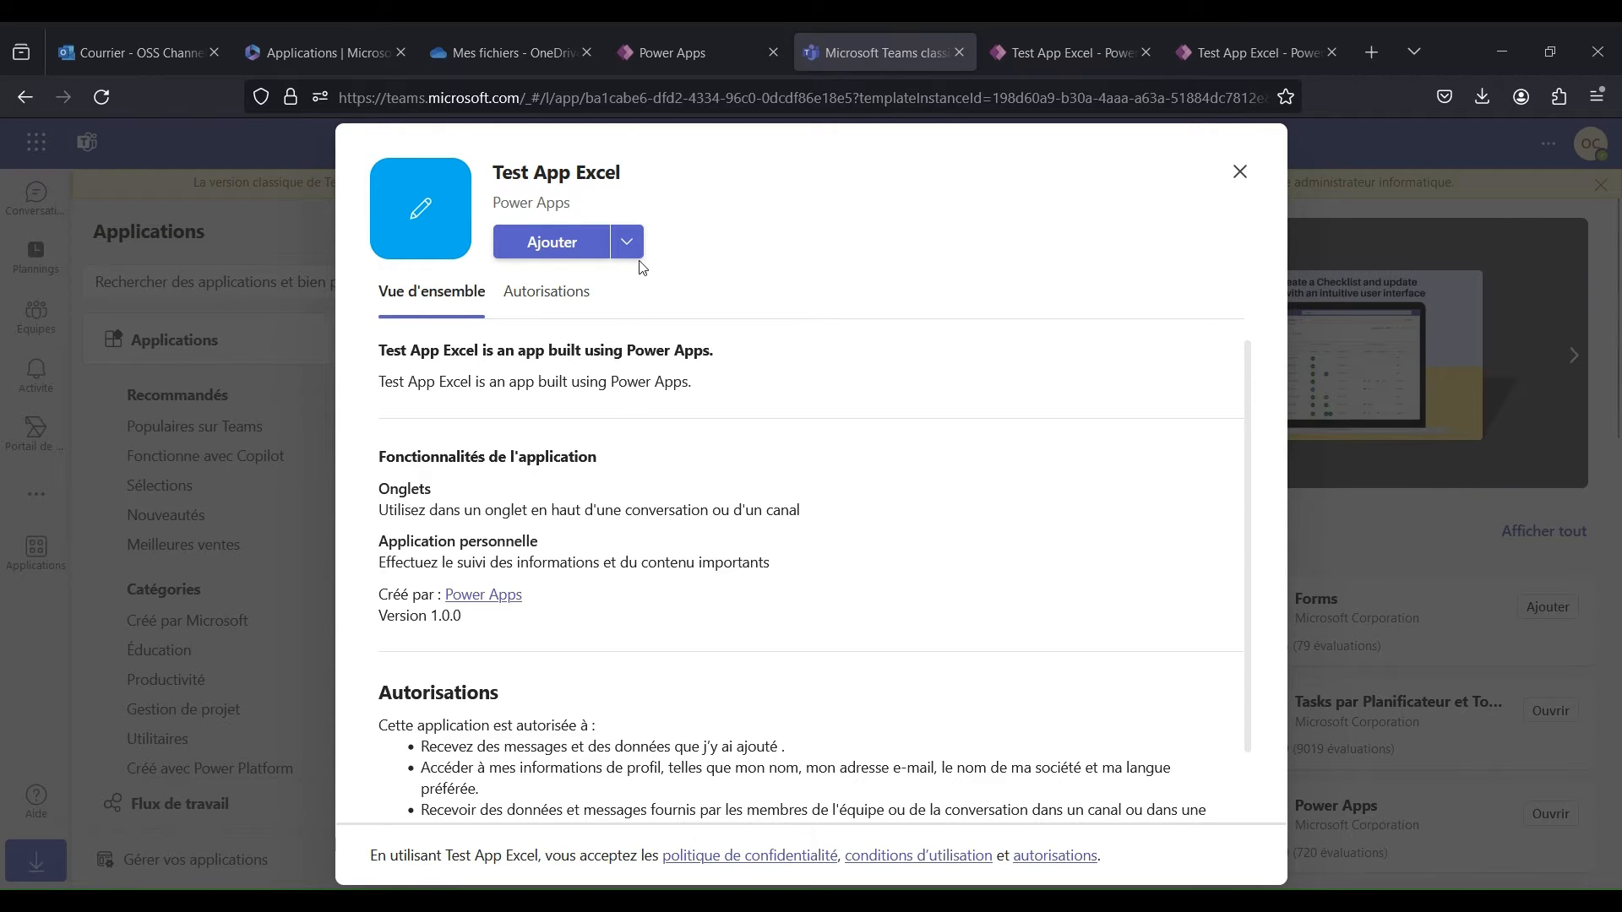
Examine the overview, features and permissions of Test App Excel in its Teams app description.
{"action": "scroll", "coordinate": [648, 464], "scroll_direction": "down", "scroll_amount": 1}
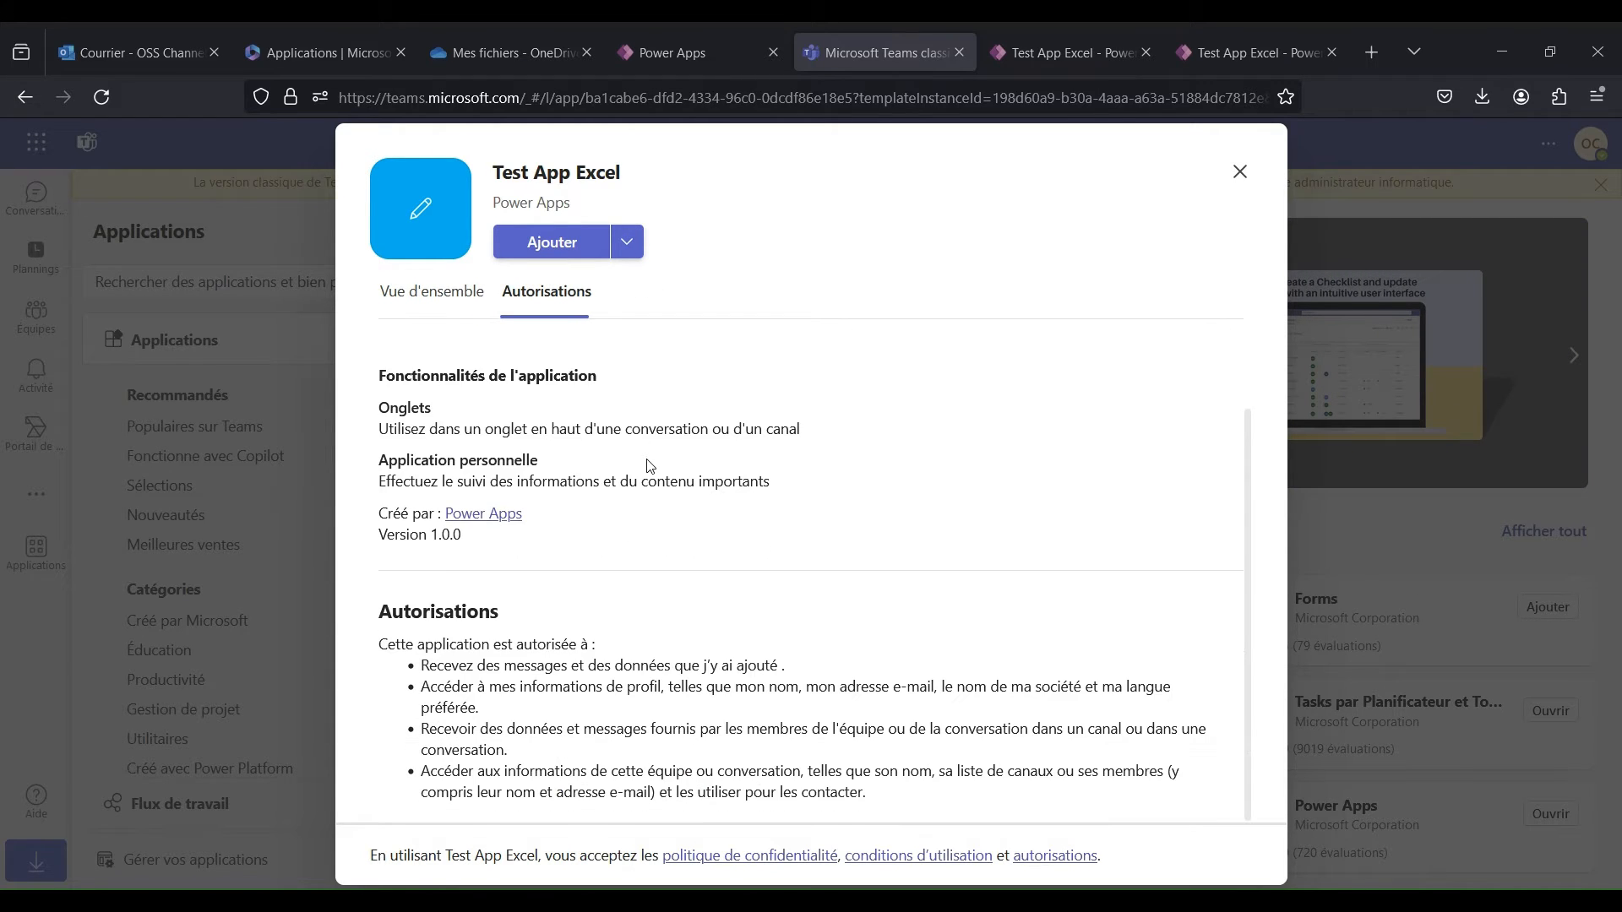
{"action": "scroll", "coordinate": [651, 473], "scroll_direction": "up", "scroll_amount": 1}
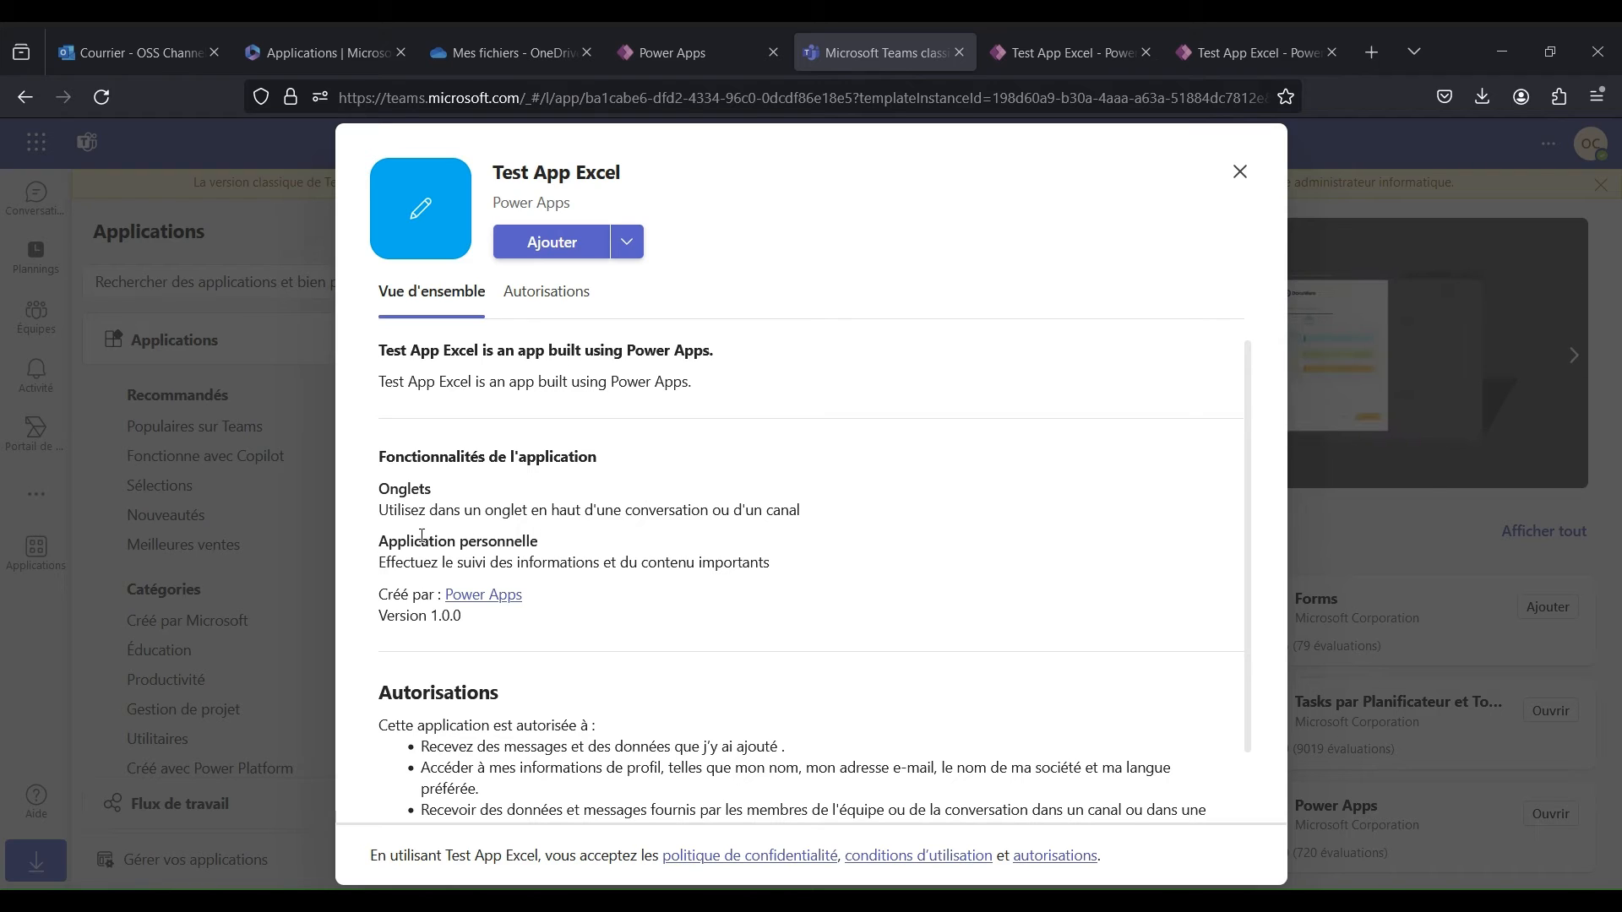
{"action": "left_click", "coordinate": [550, 296]}
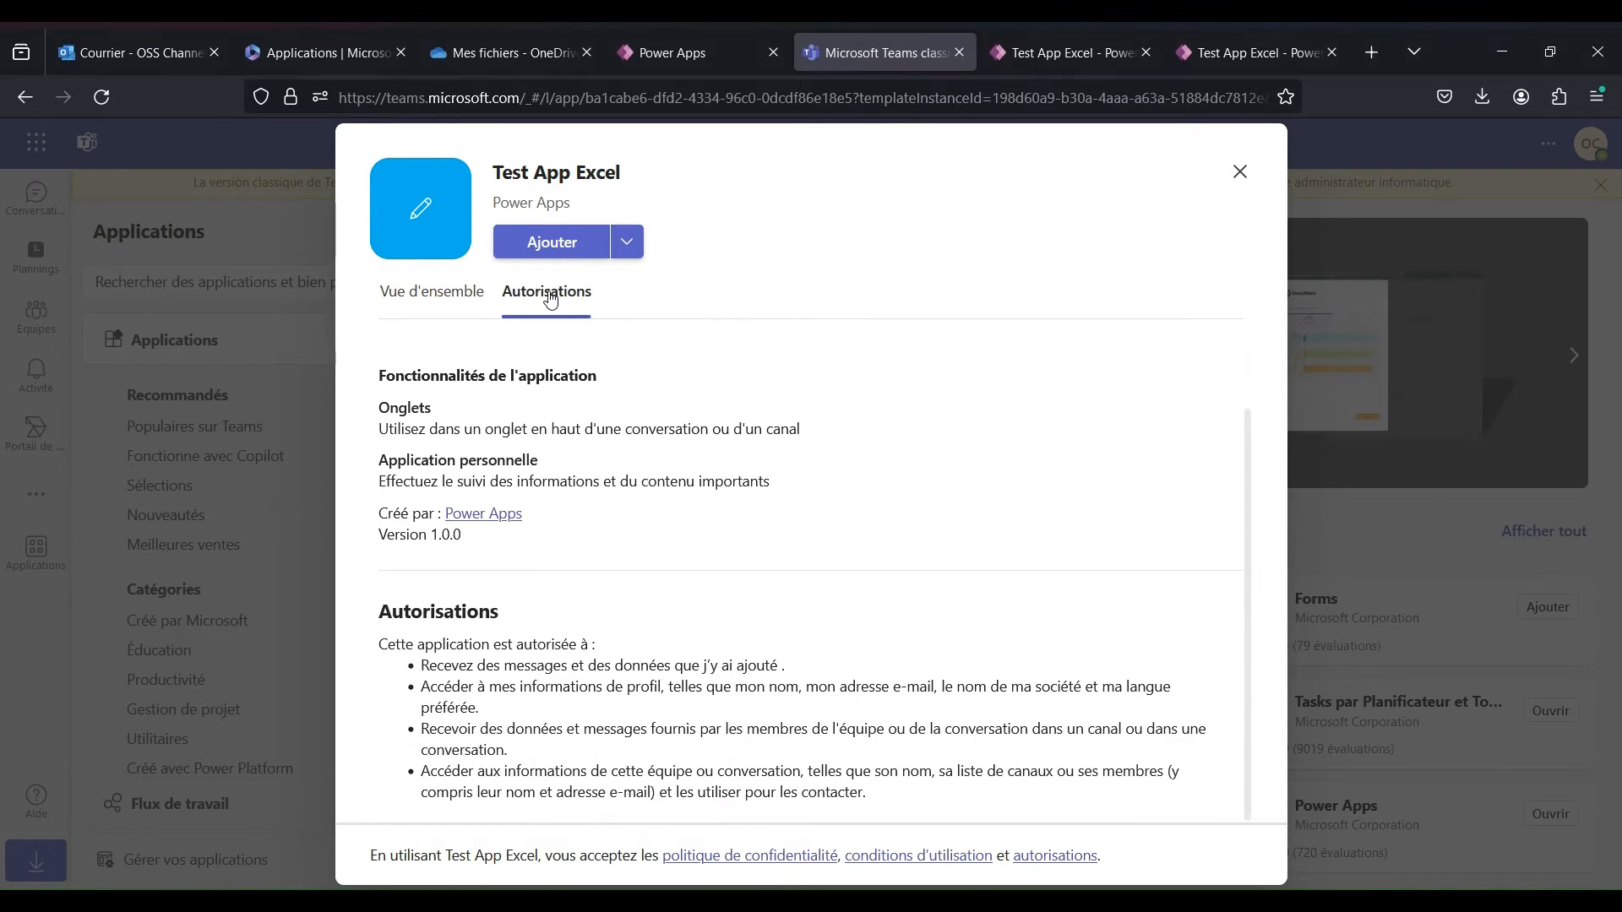
{"action": "left_click", "coordinate": [470, 296]}
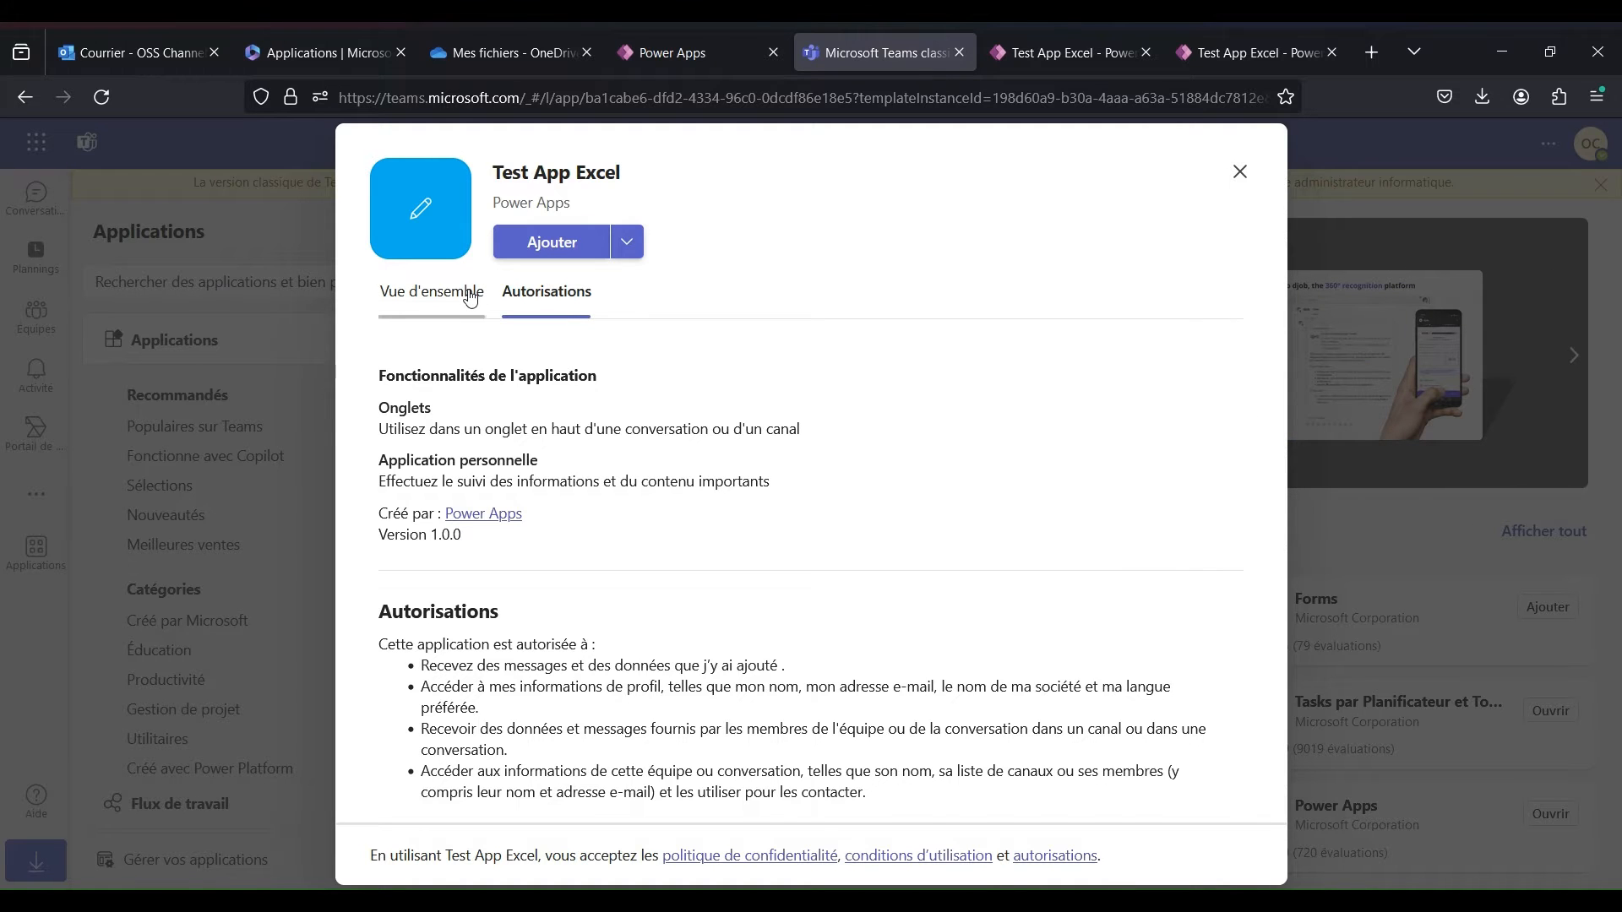
Add Test App Excel as a tab to the conversation with the suggested contact, keeping the option to publish it in the conversation.
{"action": "left_click", "coordinate": [633, 244]}
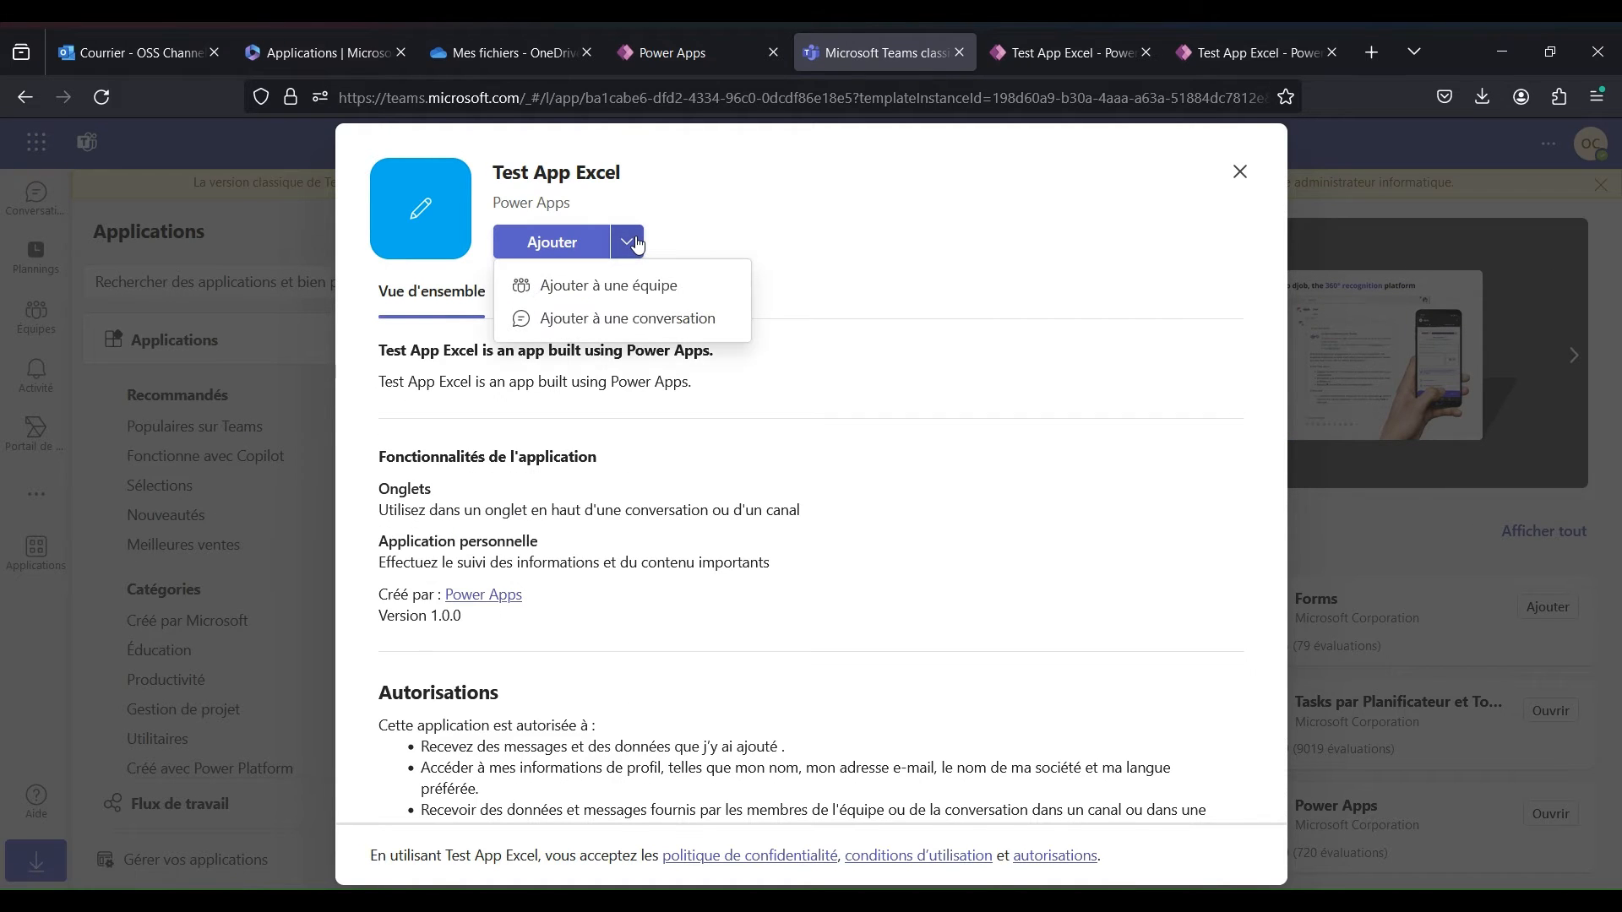
{"action": "left_click", "coordinate": [683, 319]}
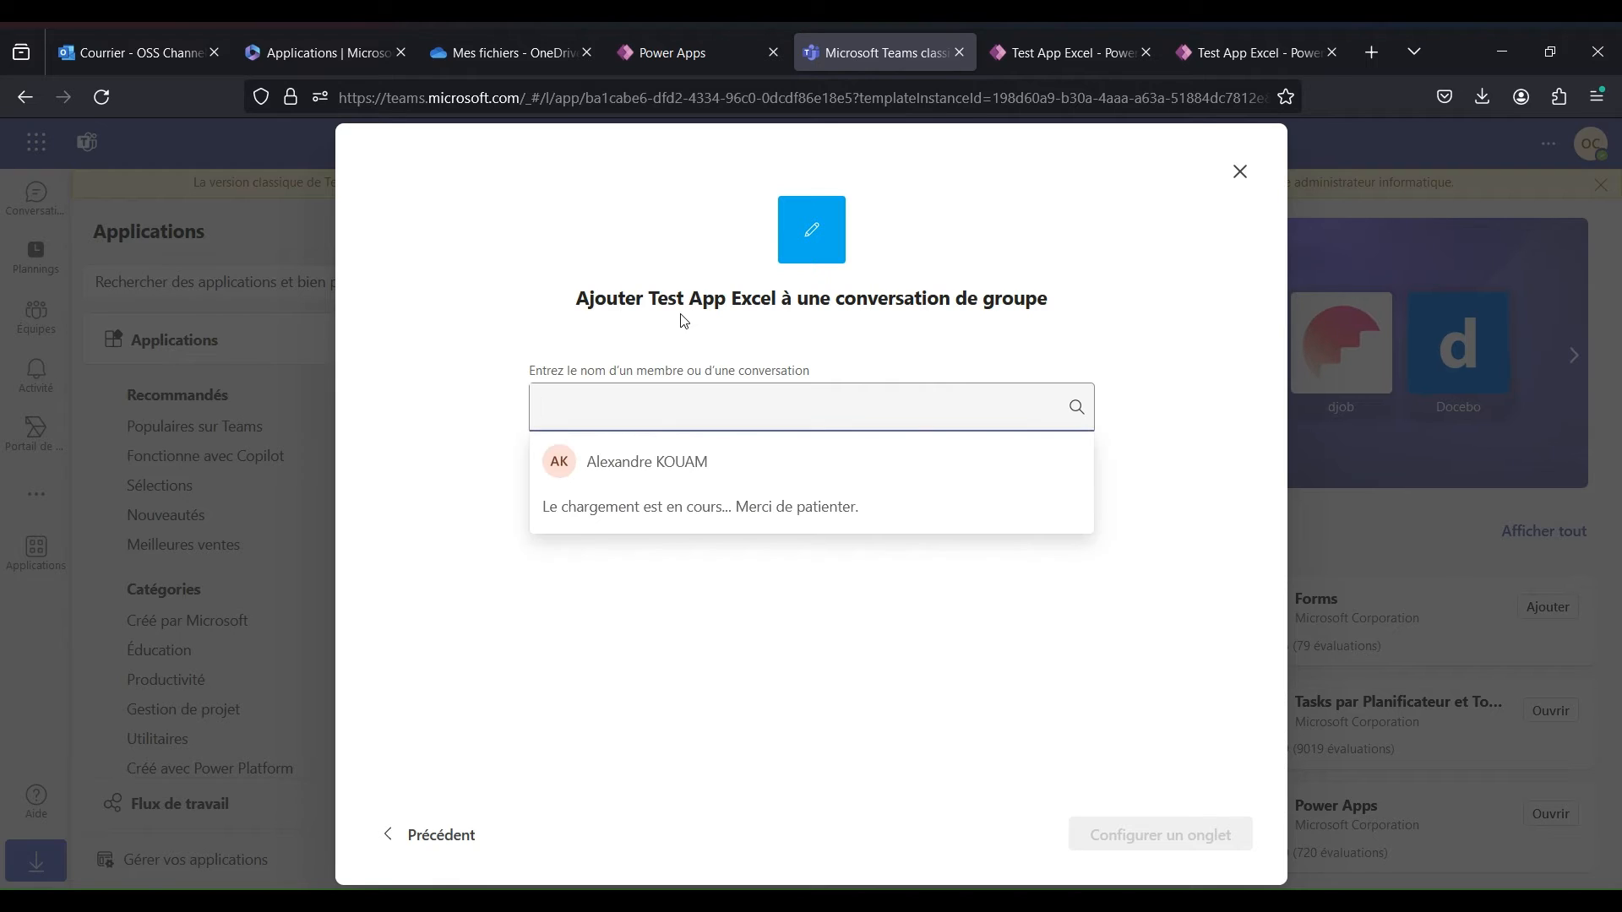
{"action": "left_click", "coordinate": [679, 479]}
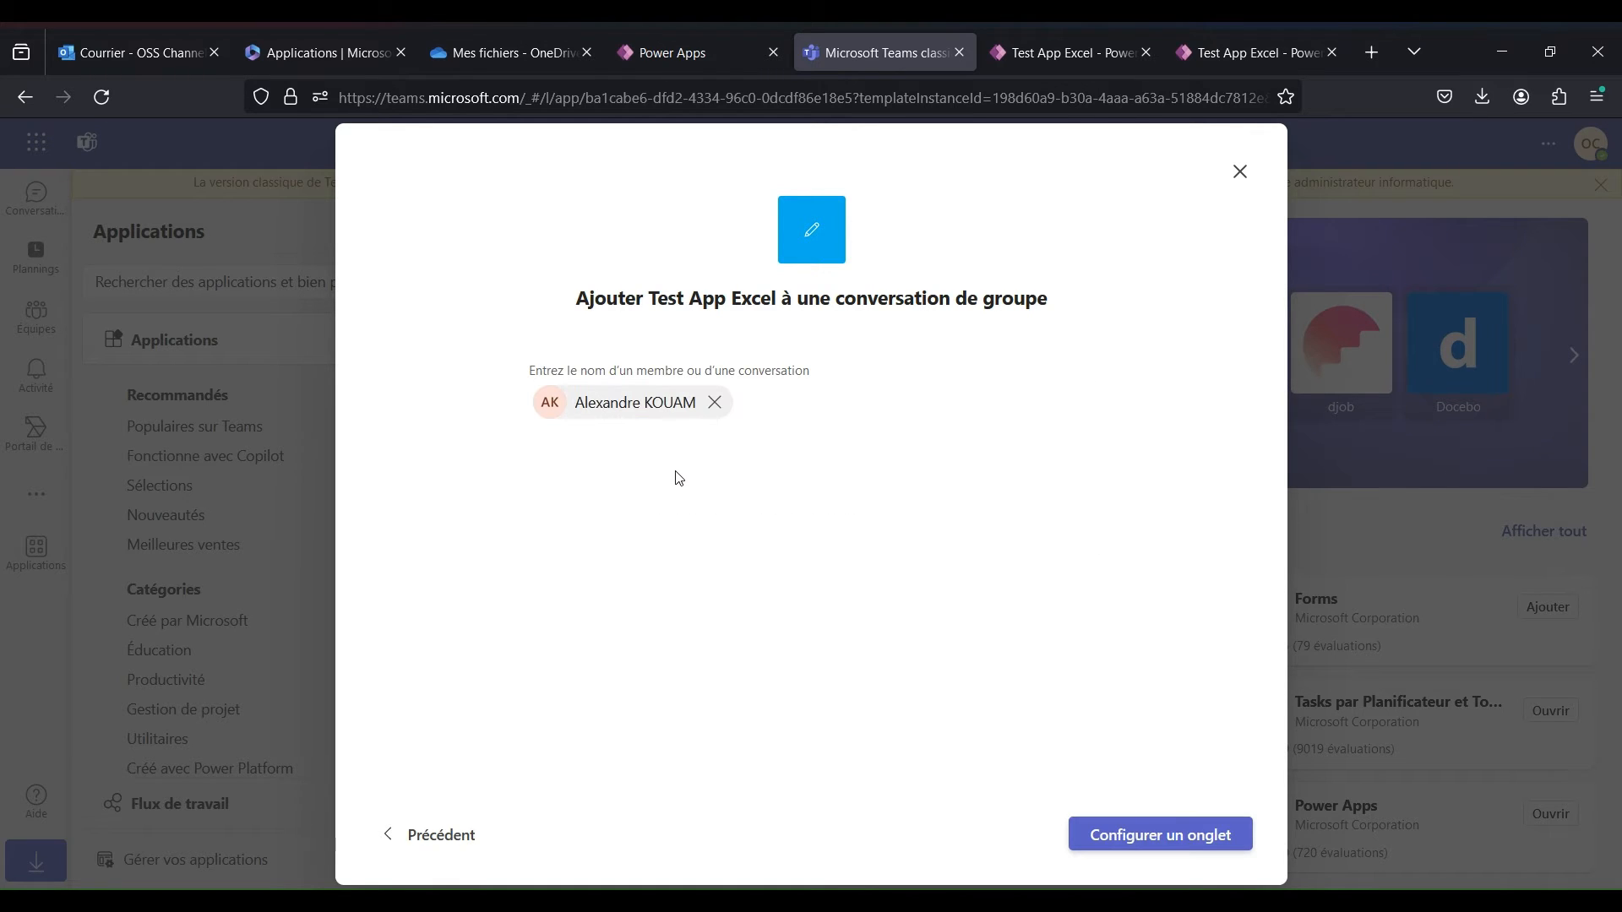
{"action": "left_click", "coordinate": [1183, 836]}
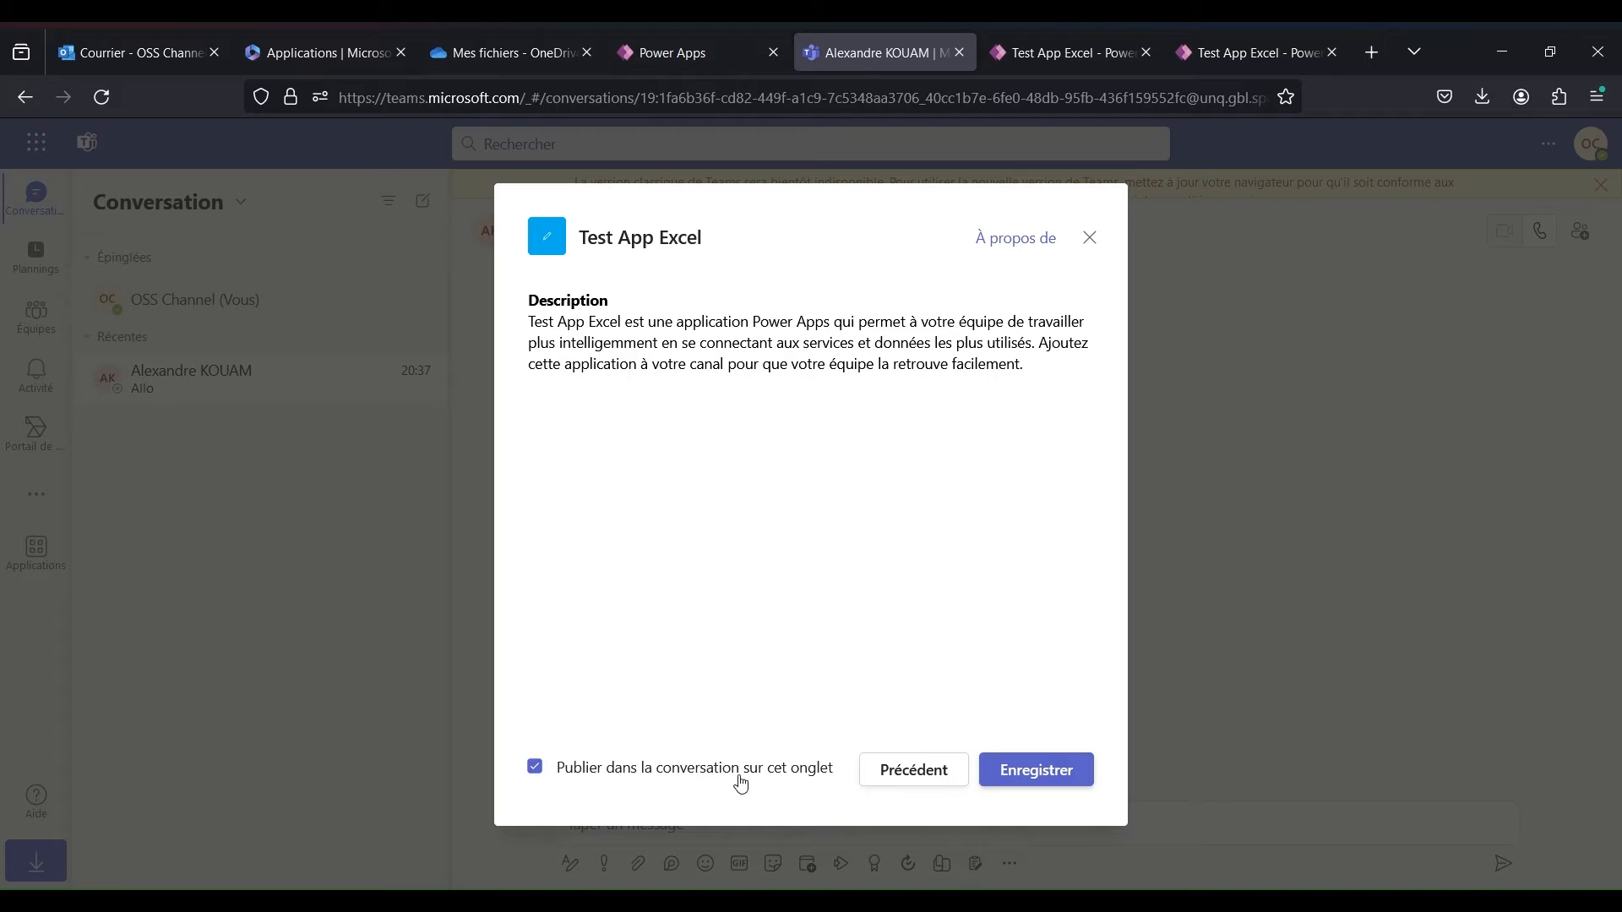
{"action": "left_click", "coordinate": [1043, 772]}
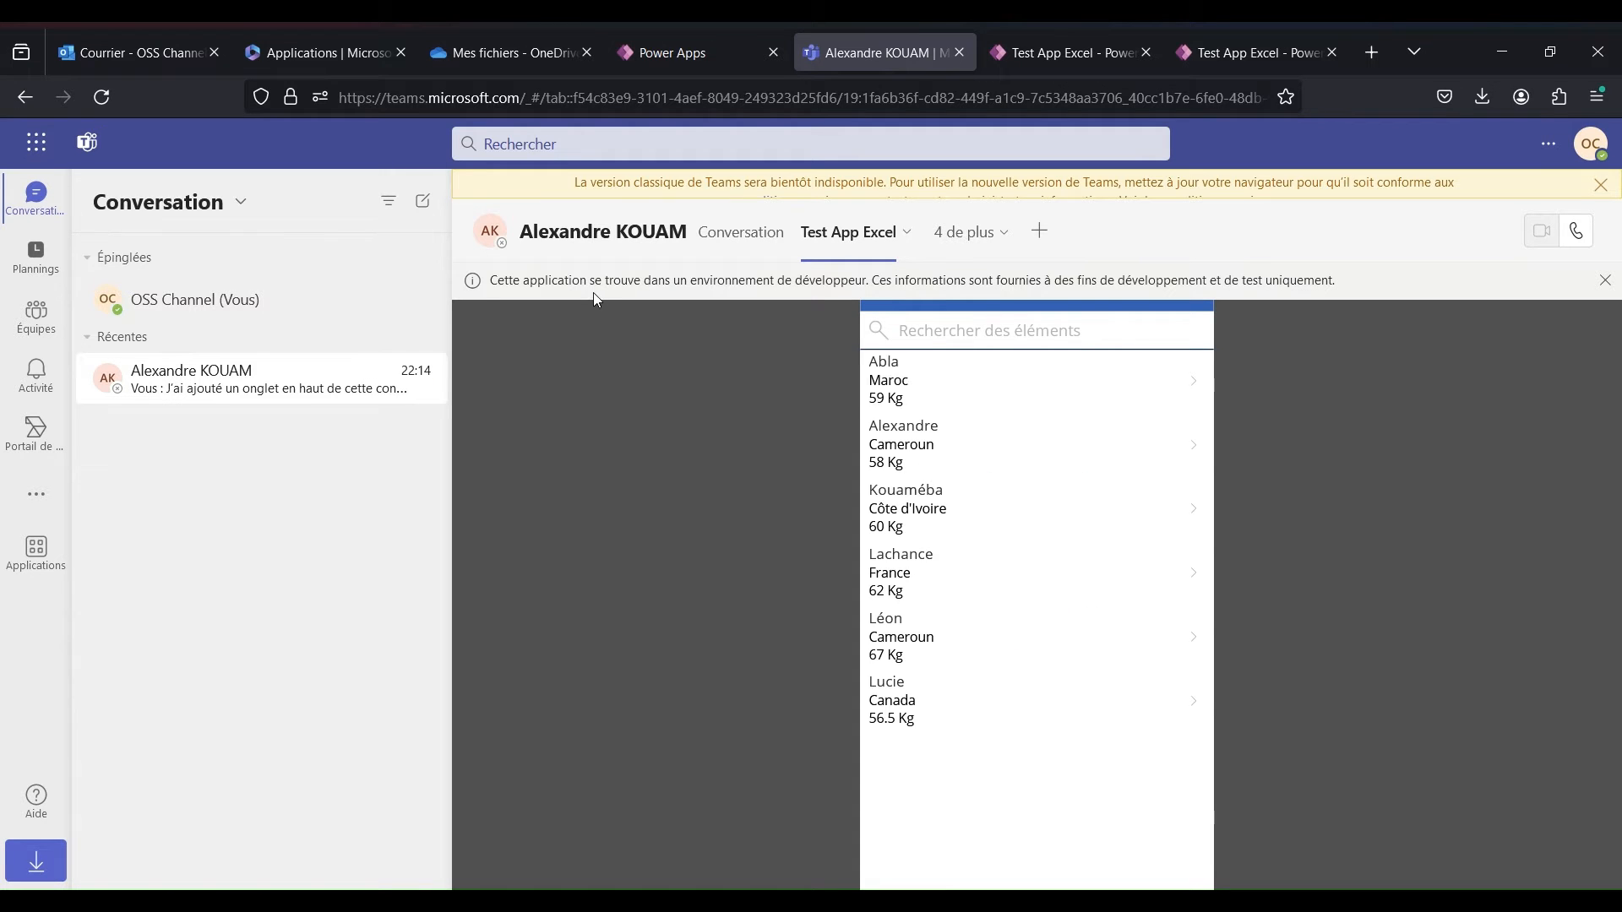
Check the conversation for the tab announcement, reopen the Test App Excel tab and dismiss both developer environment notices.
{"action": "left_click", "coordinate": [730, 240]}
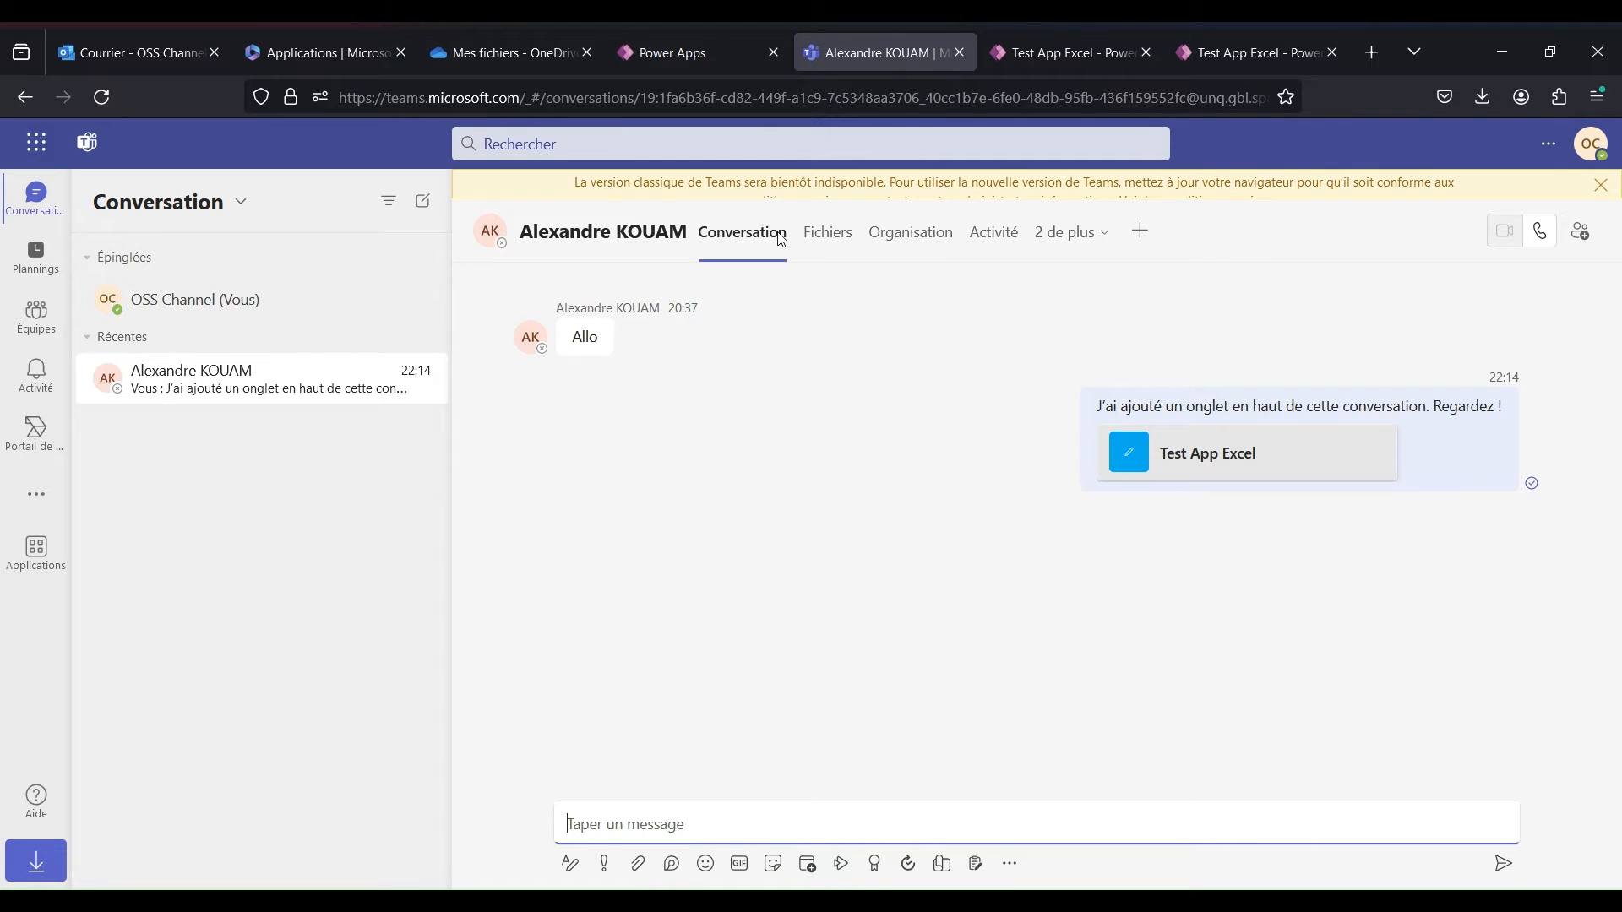
{"action": "left_click", "coordinate": [1087, 239]}
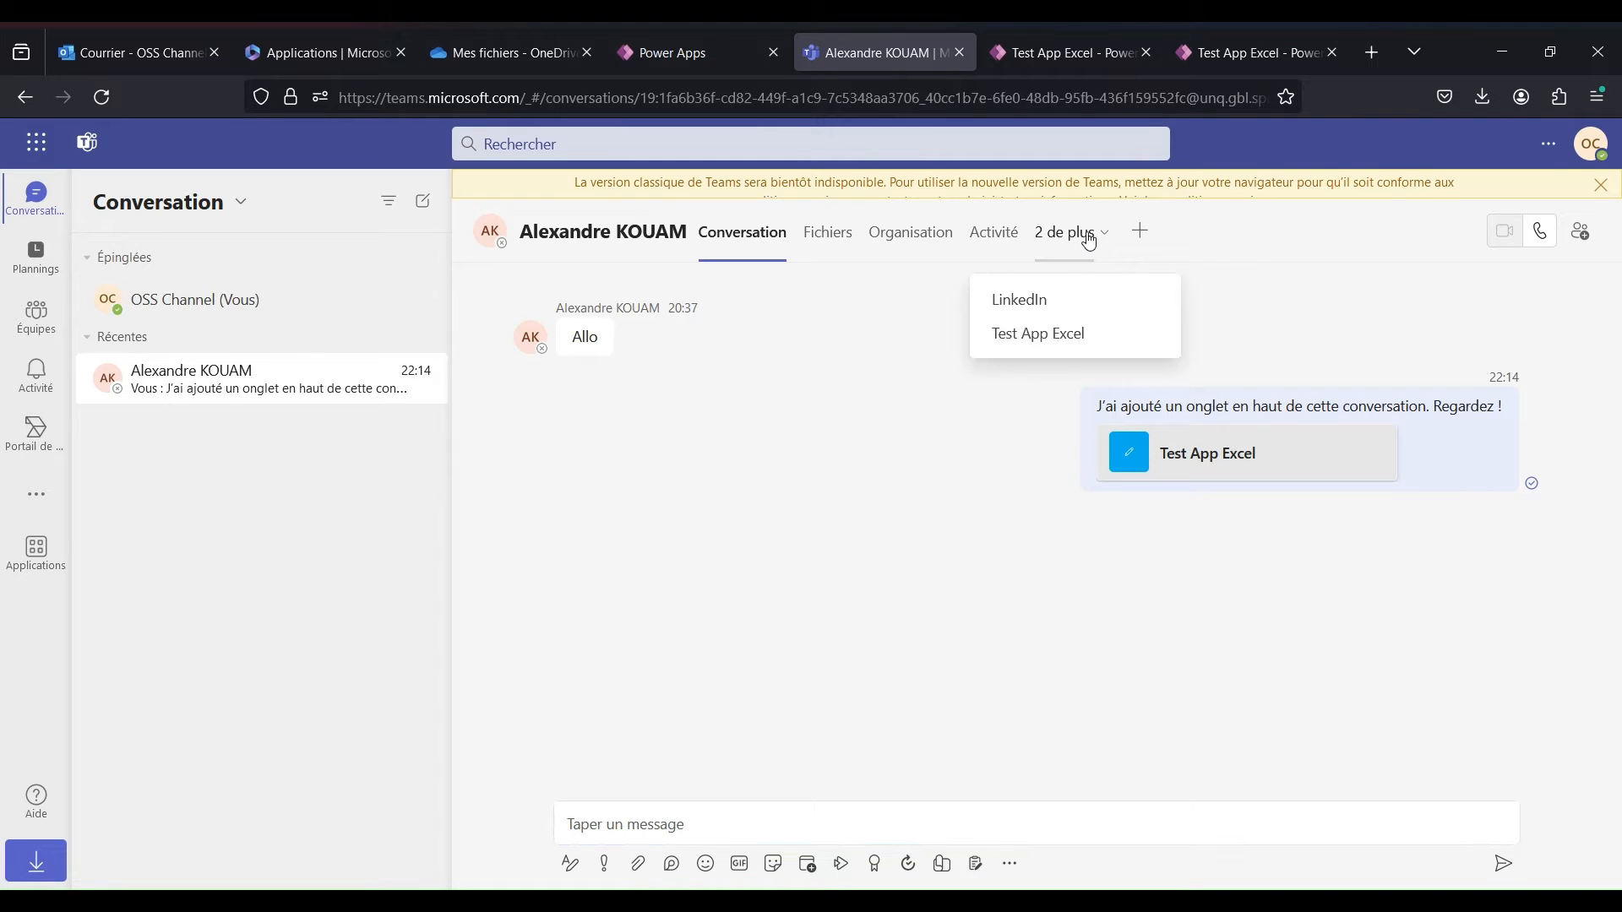
{"action": "left_click", "coordinate": [1057, 342]}
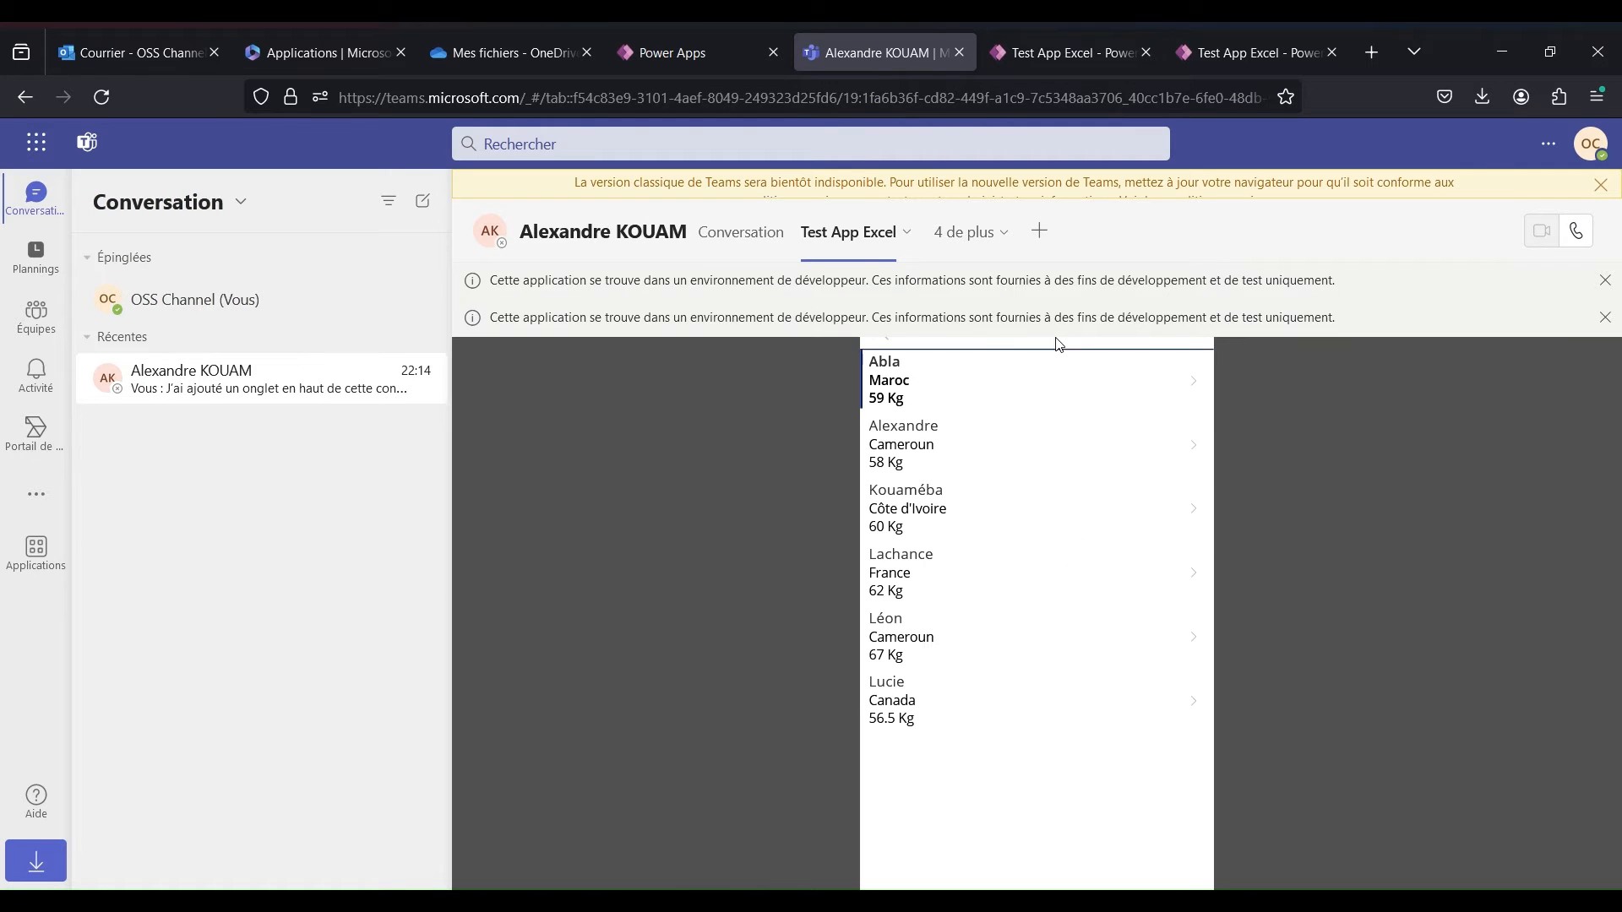
{"action": "left_click", "coordinate": [1606, 281]}
{"action": "left_click", "coordinate": [1605, 281]}
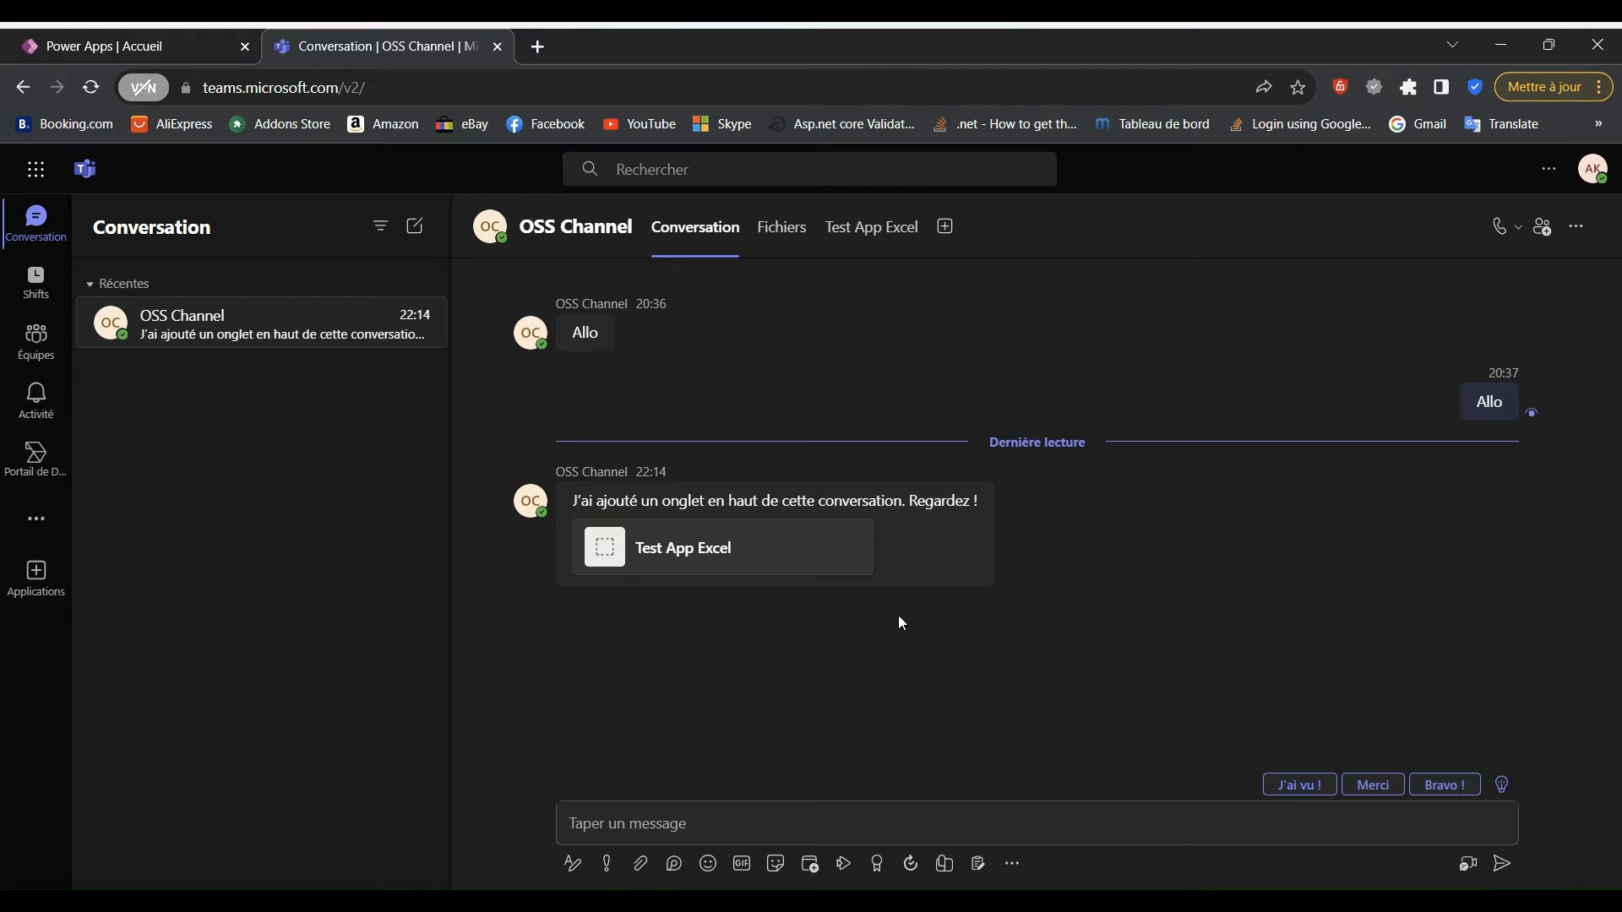
In the recipient's Teams session, check the signed-in account and open the Test App Excel tab of the OSS Channel conversation.
{"action": "left_click", "coordinate": [1593, 172]}
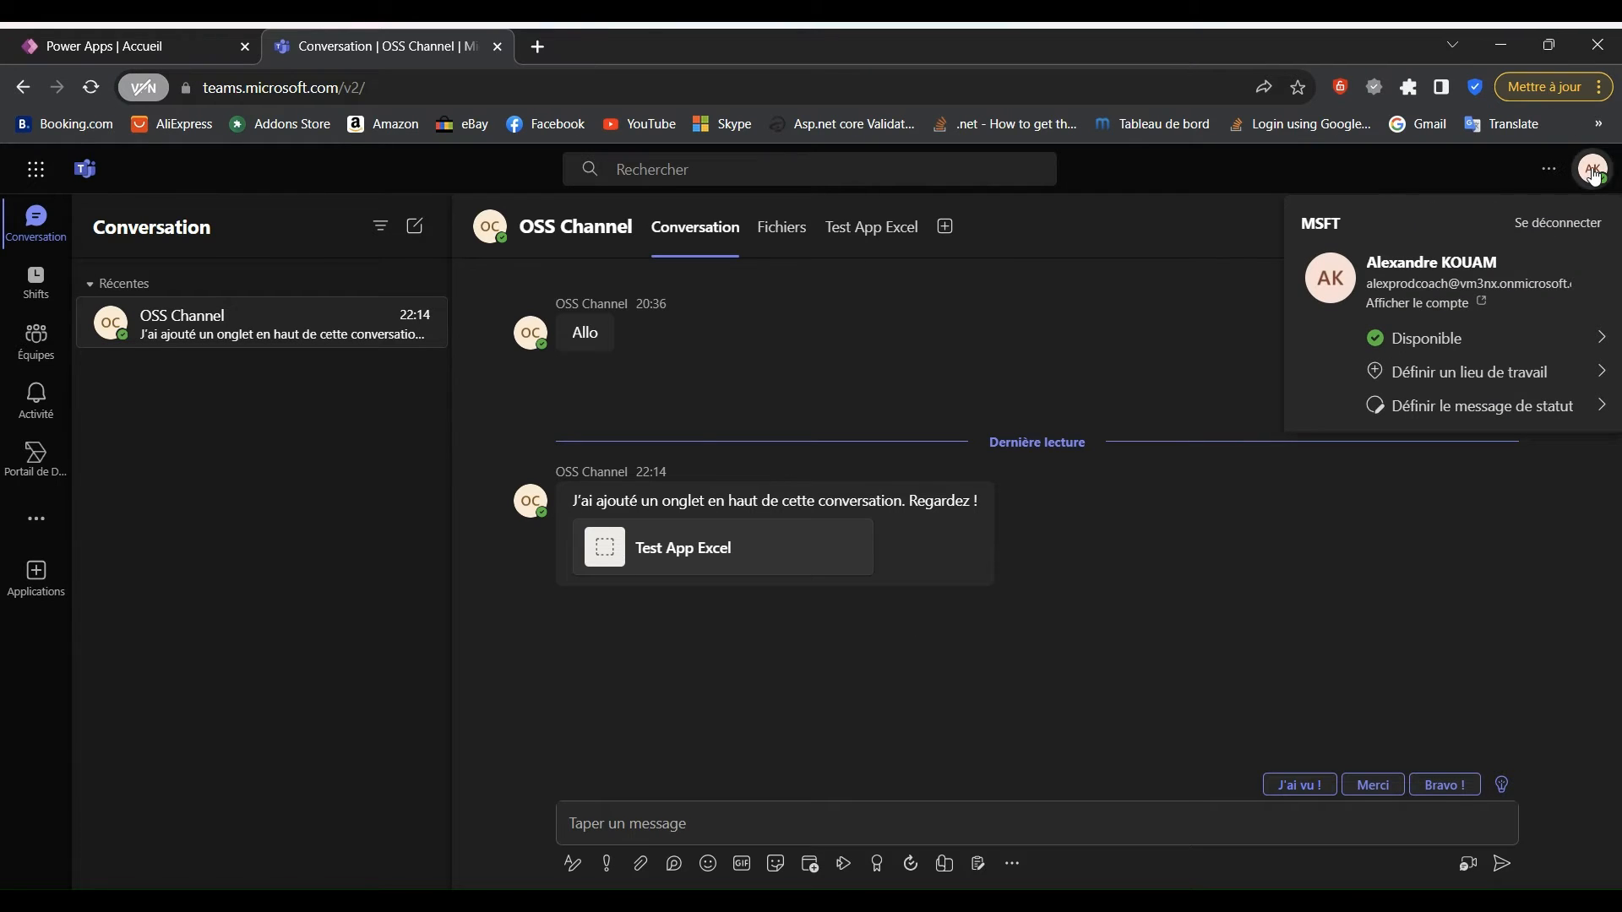
{"action": "left_click", "coordinate": [1593, 172]}
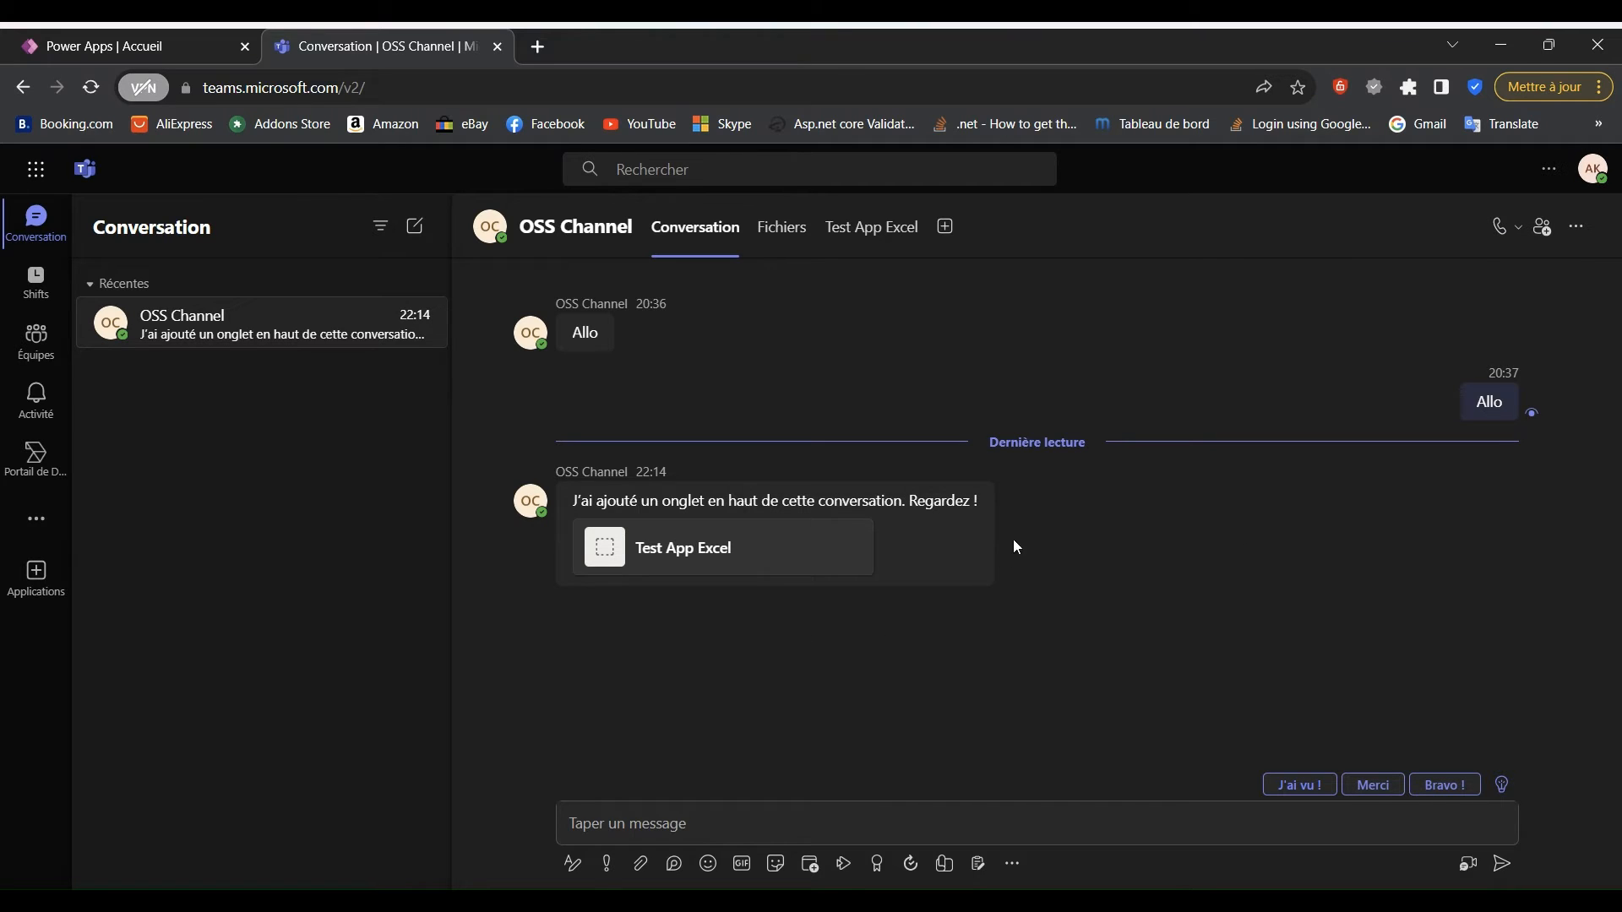
{"action": "left_click", "coordinate": [879, 241]}
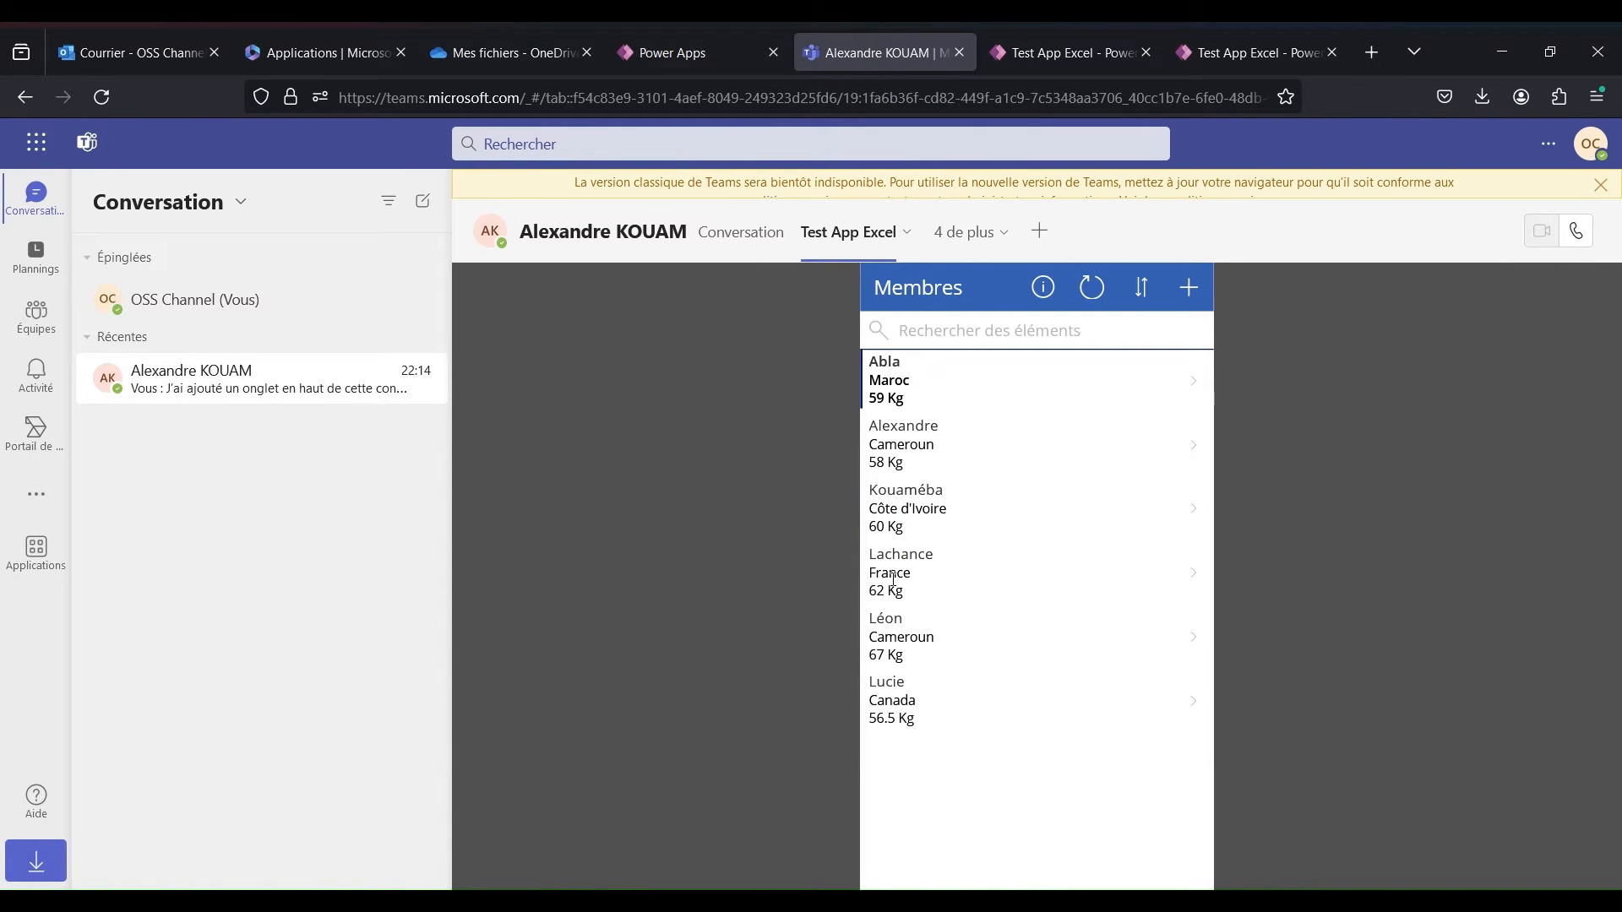
From Power Apps, add Test App Excel through Teams on the web as a tab in the MSFT team's Général channel, publishing it there.
{"action": "left_click", "coordinate": [701, 49]}
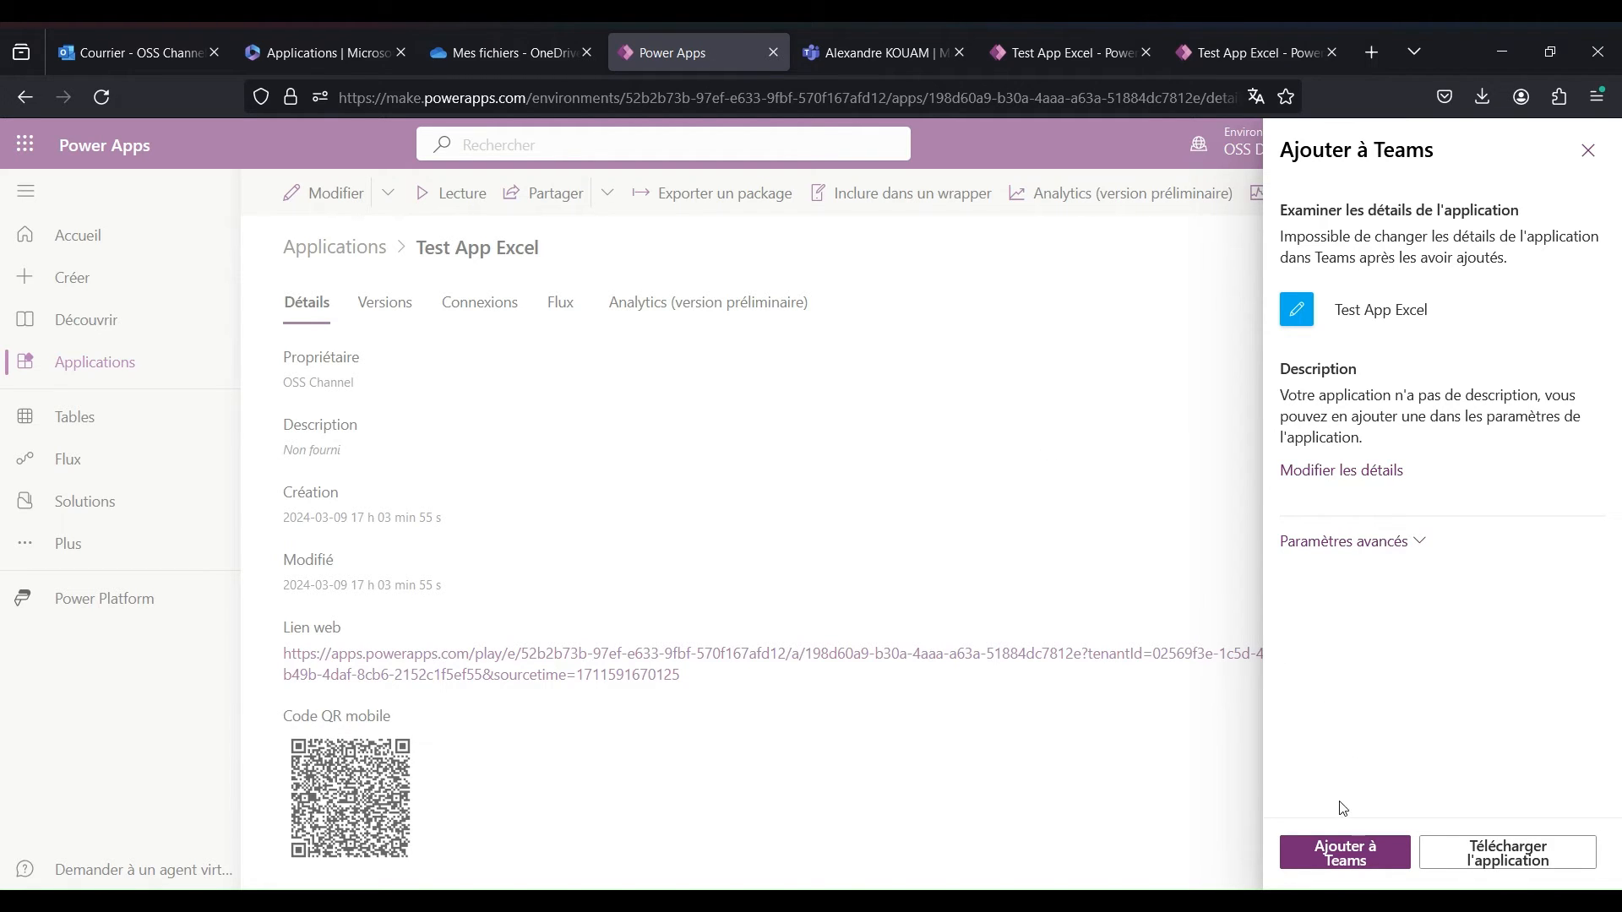
{"action": "left_click", "coordinate": [1358, 859]}
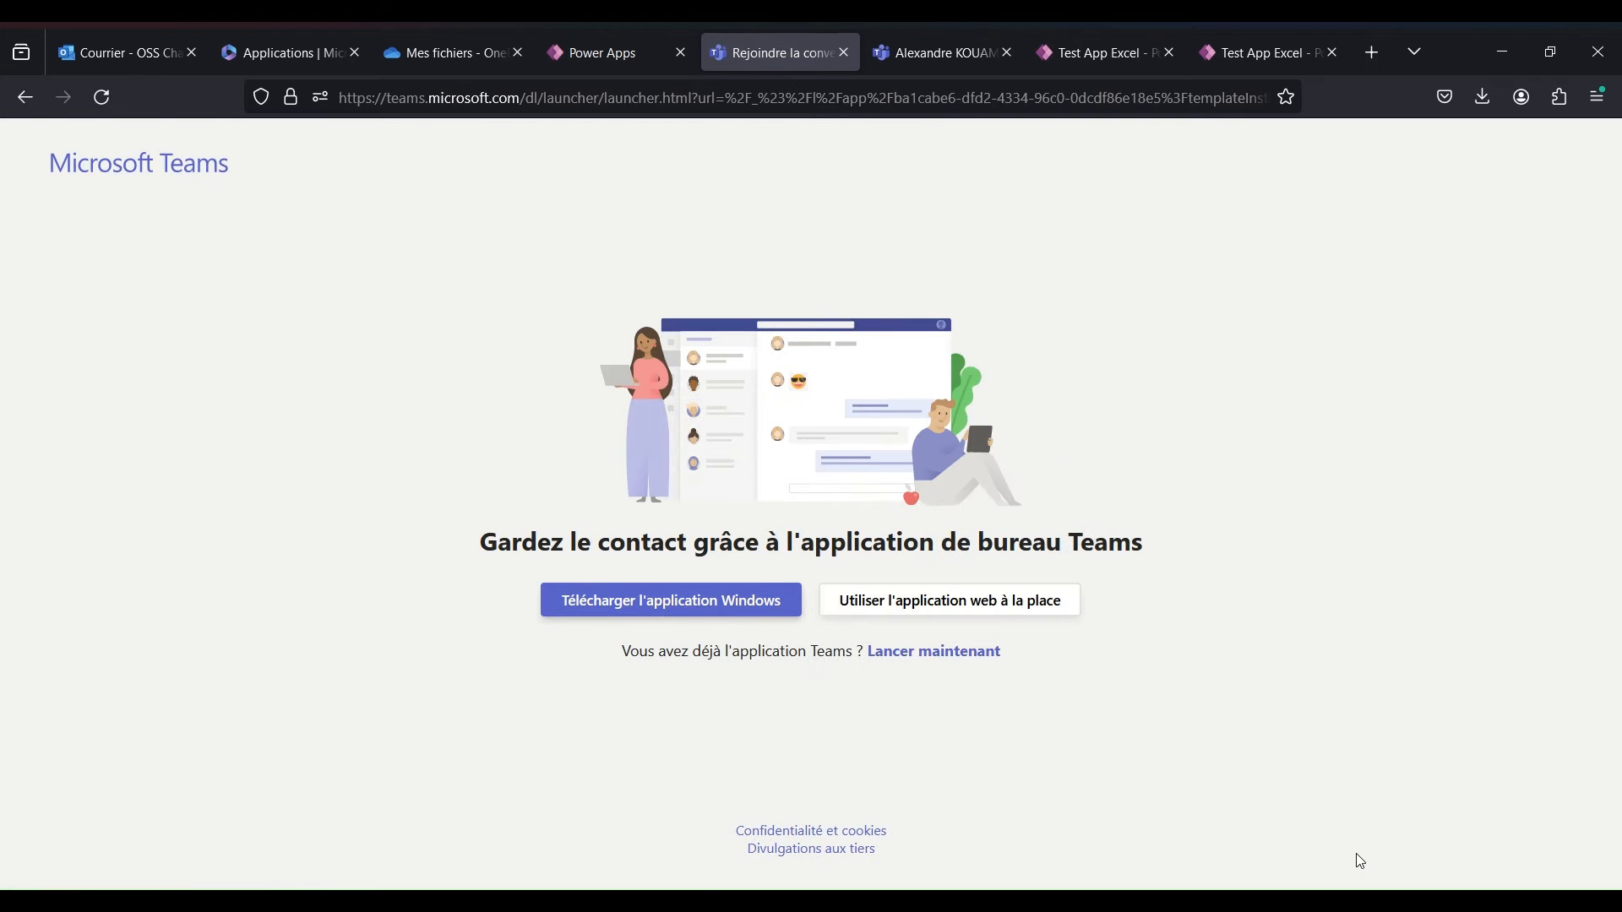
{"action": "left_click", "coordinate": [1023, 606]}
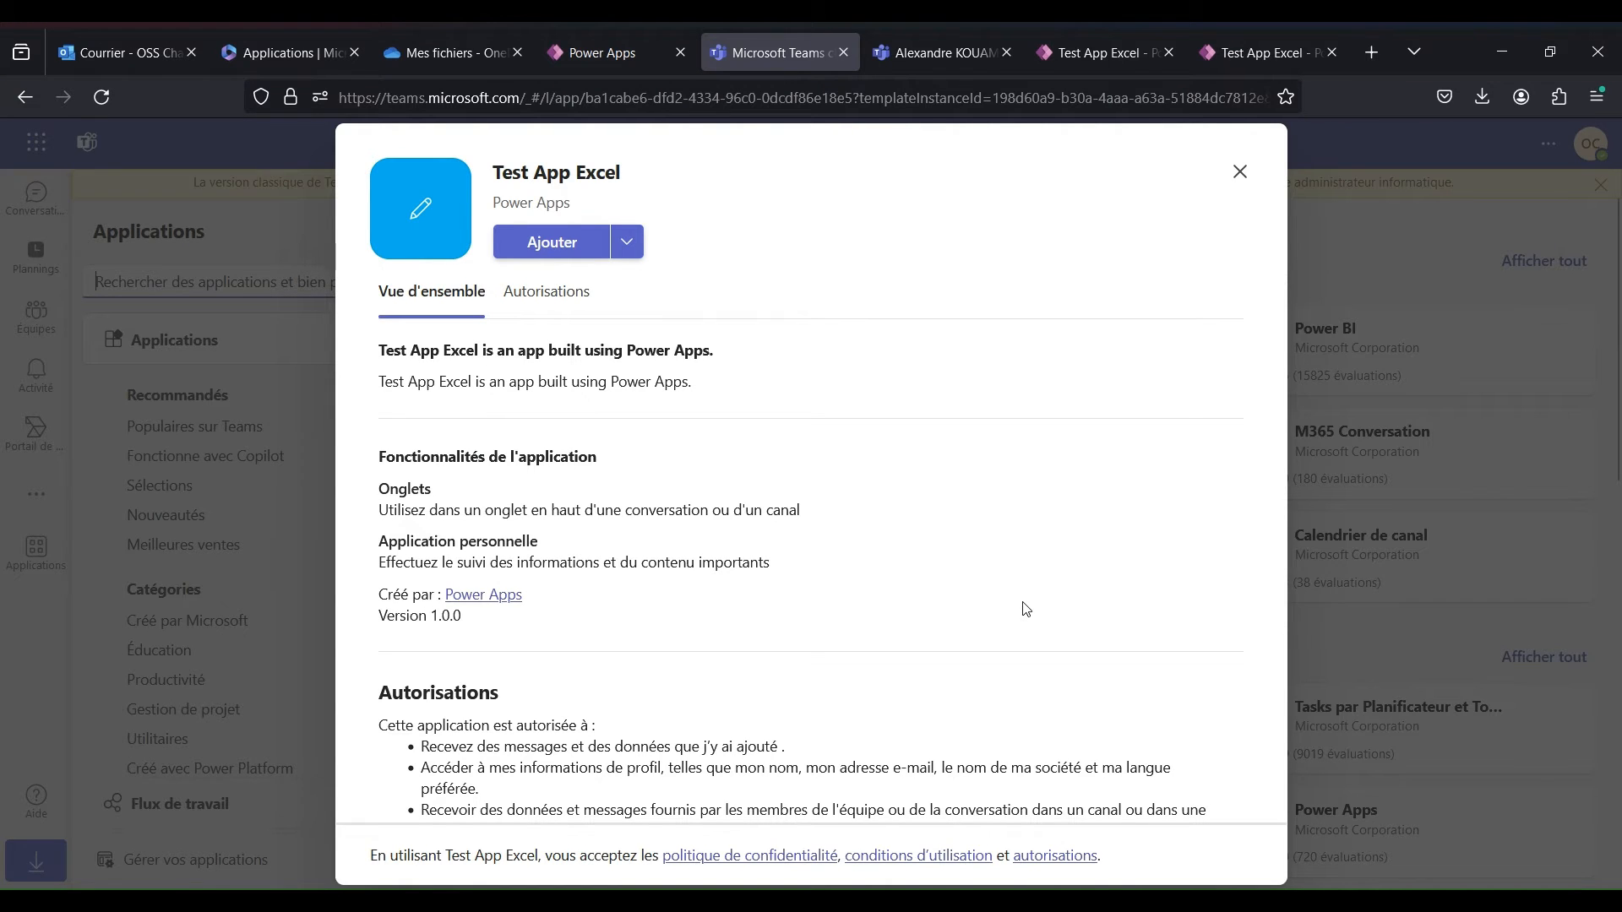
{"action": "left_click", "coordinate": [626, 245]}
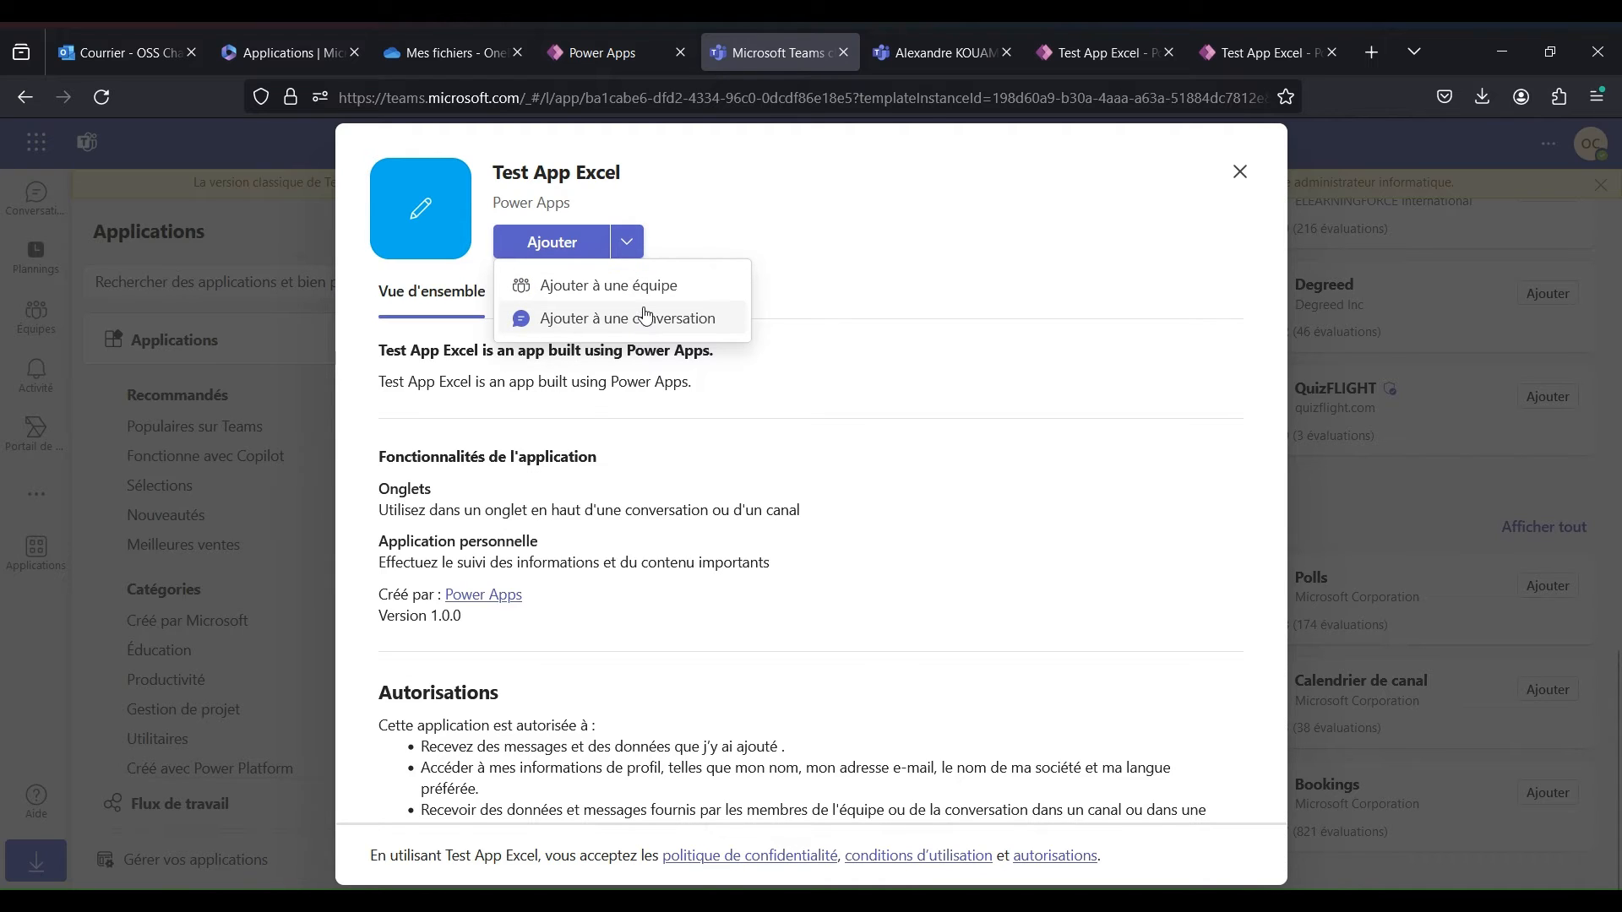
{"action": "left_click", "coordinate": [647, 287]}
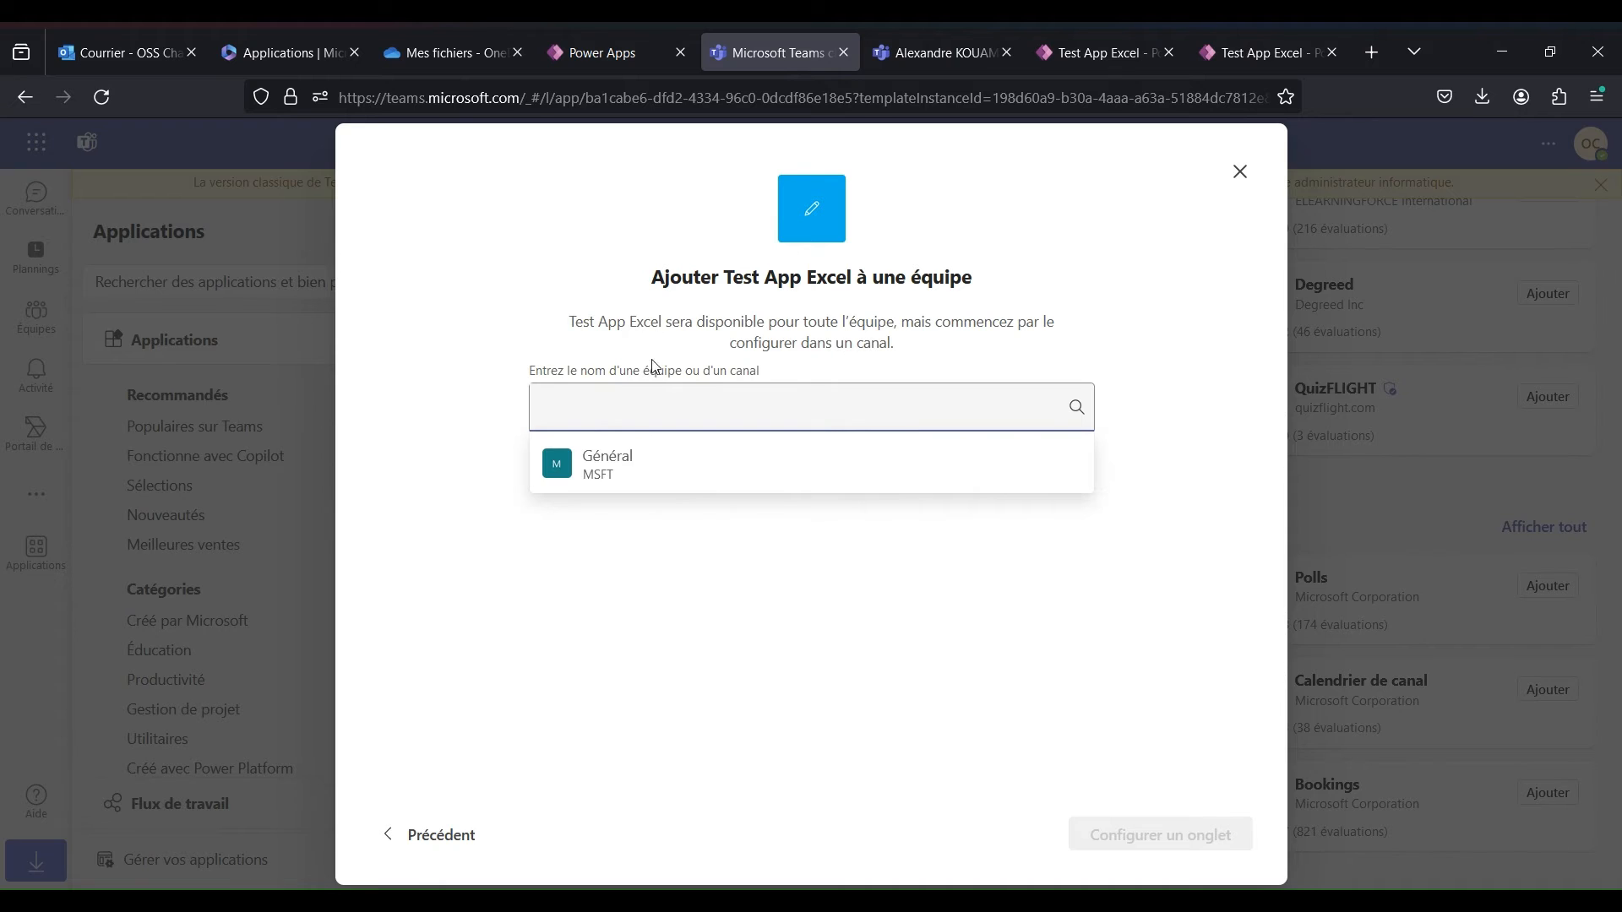
{"action": "left_click", "coordinate": [626, 474]}
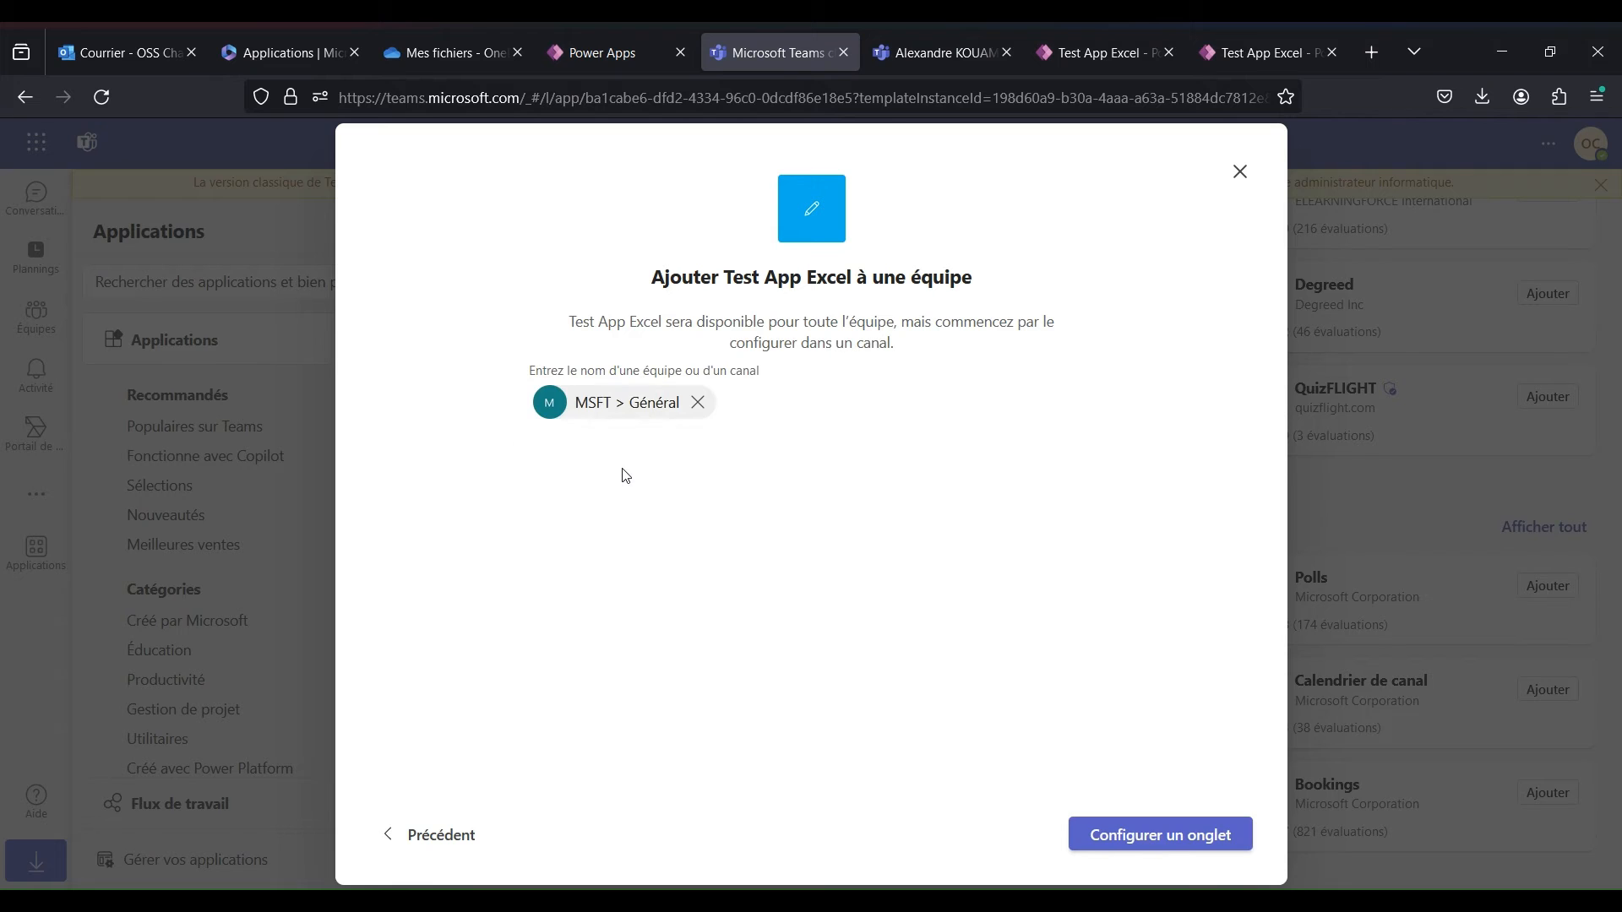
{"action": "left_click", "coordinate": [1145, 840]}
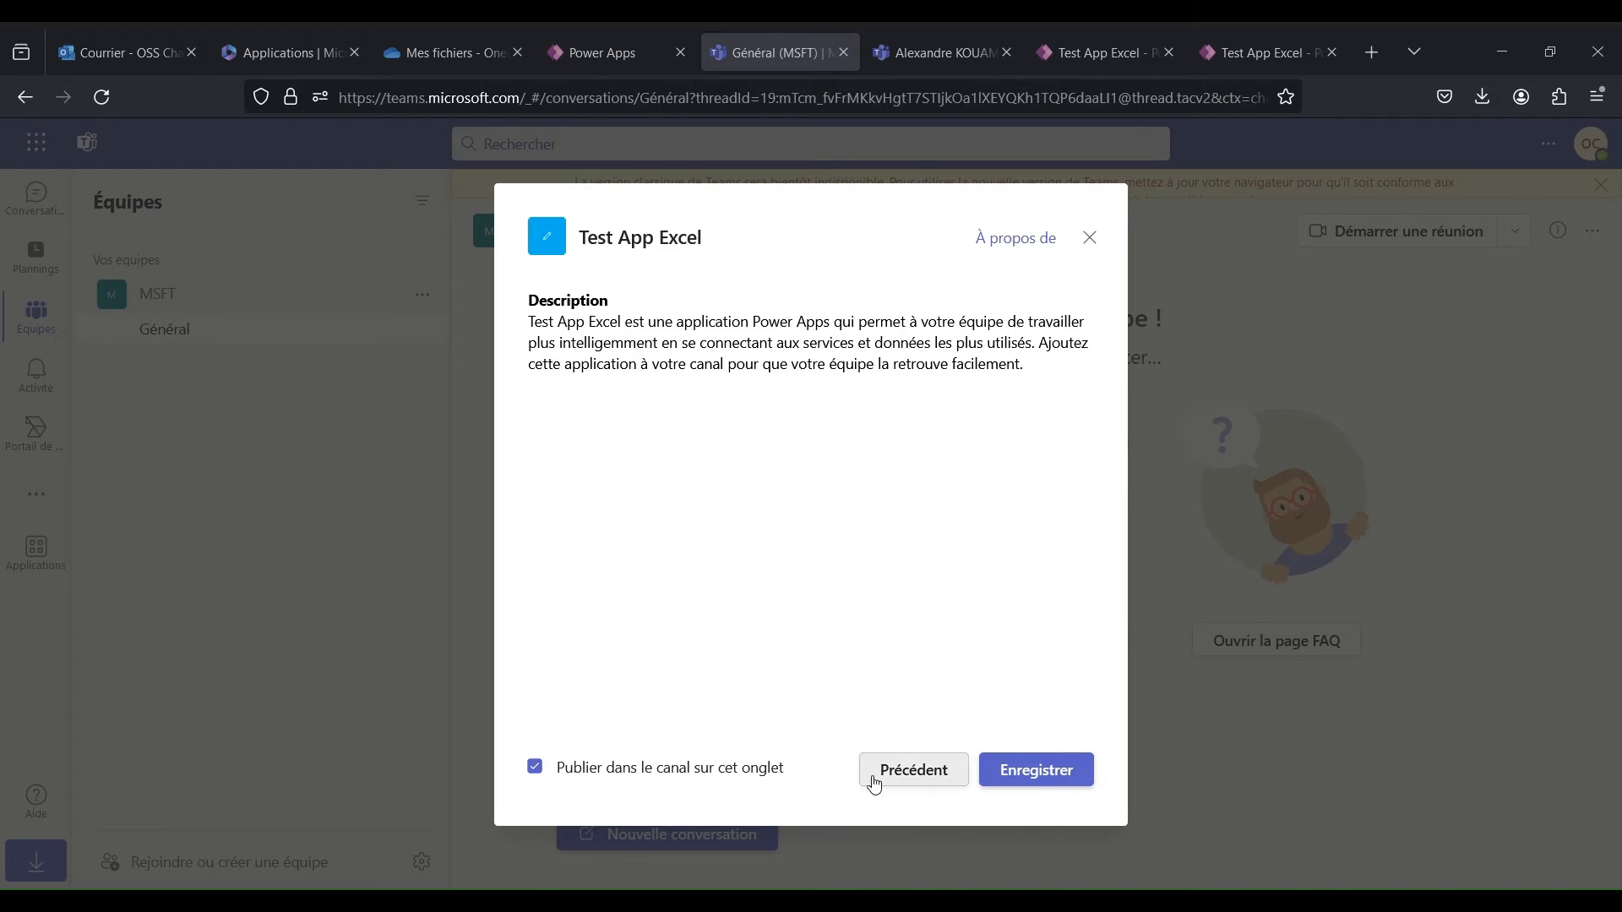
{"action": "left_click", "coordinate": [1053, 771]}
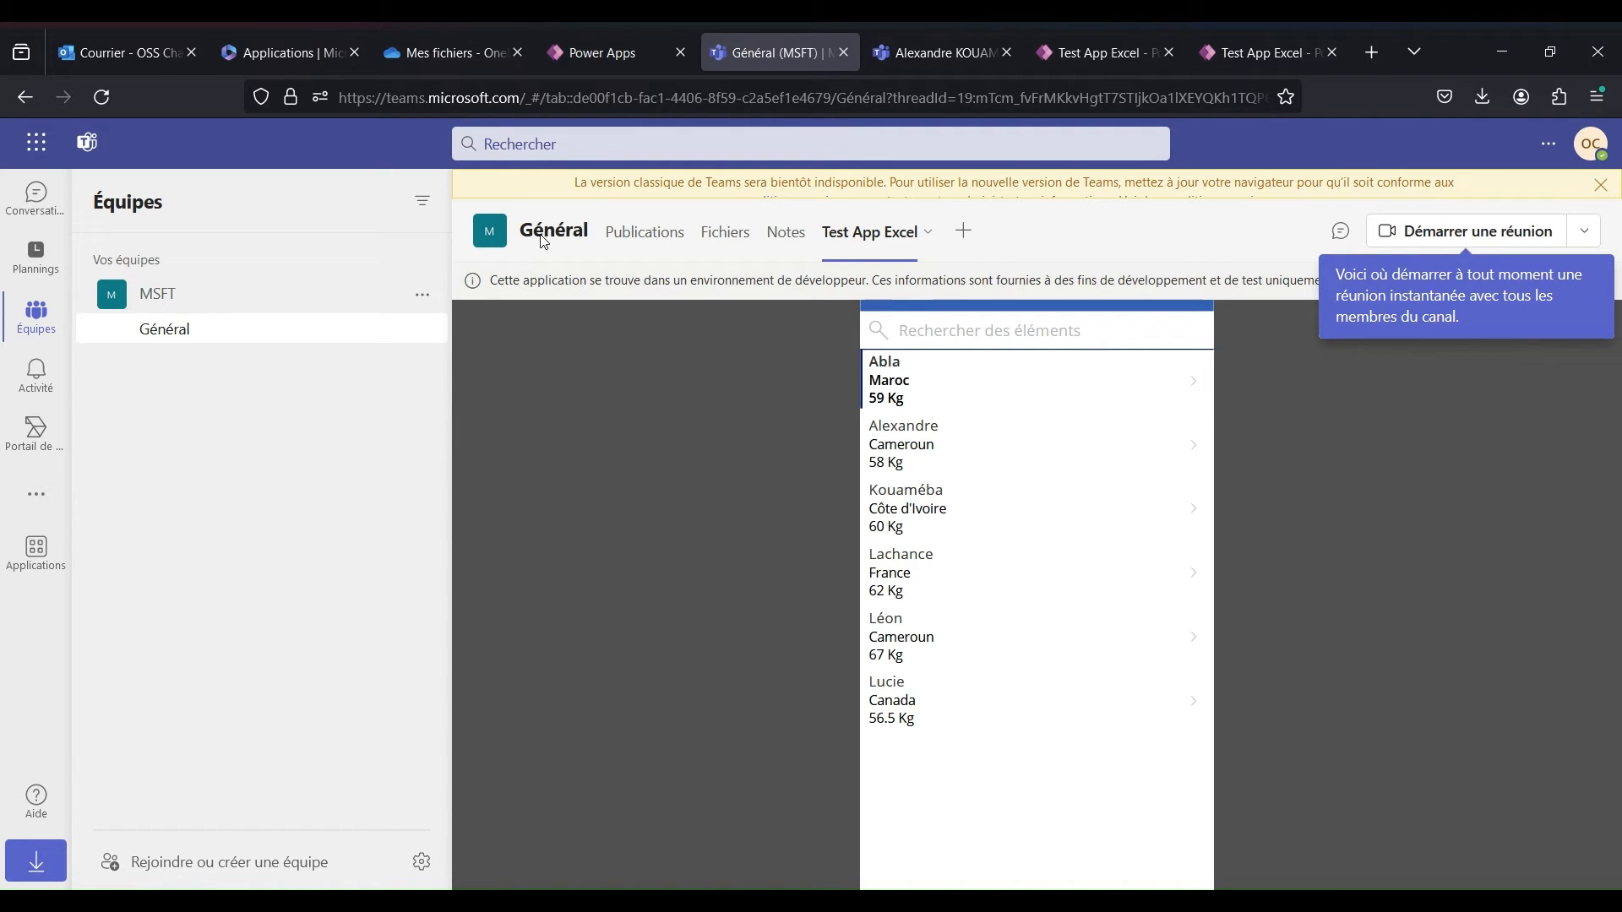
In the recipient's Teams session, view the MSFT team's Général channel to check the Test App Excel post.
{"action": "mouse_move", "coordinate": [164, 303]}
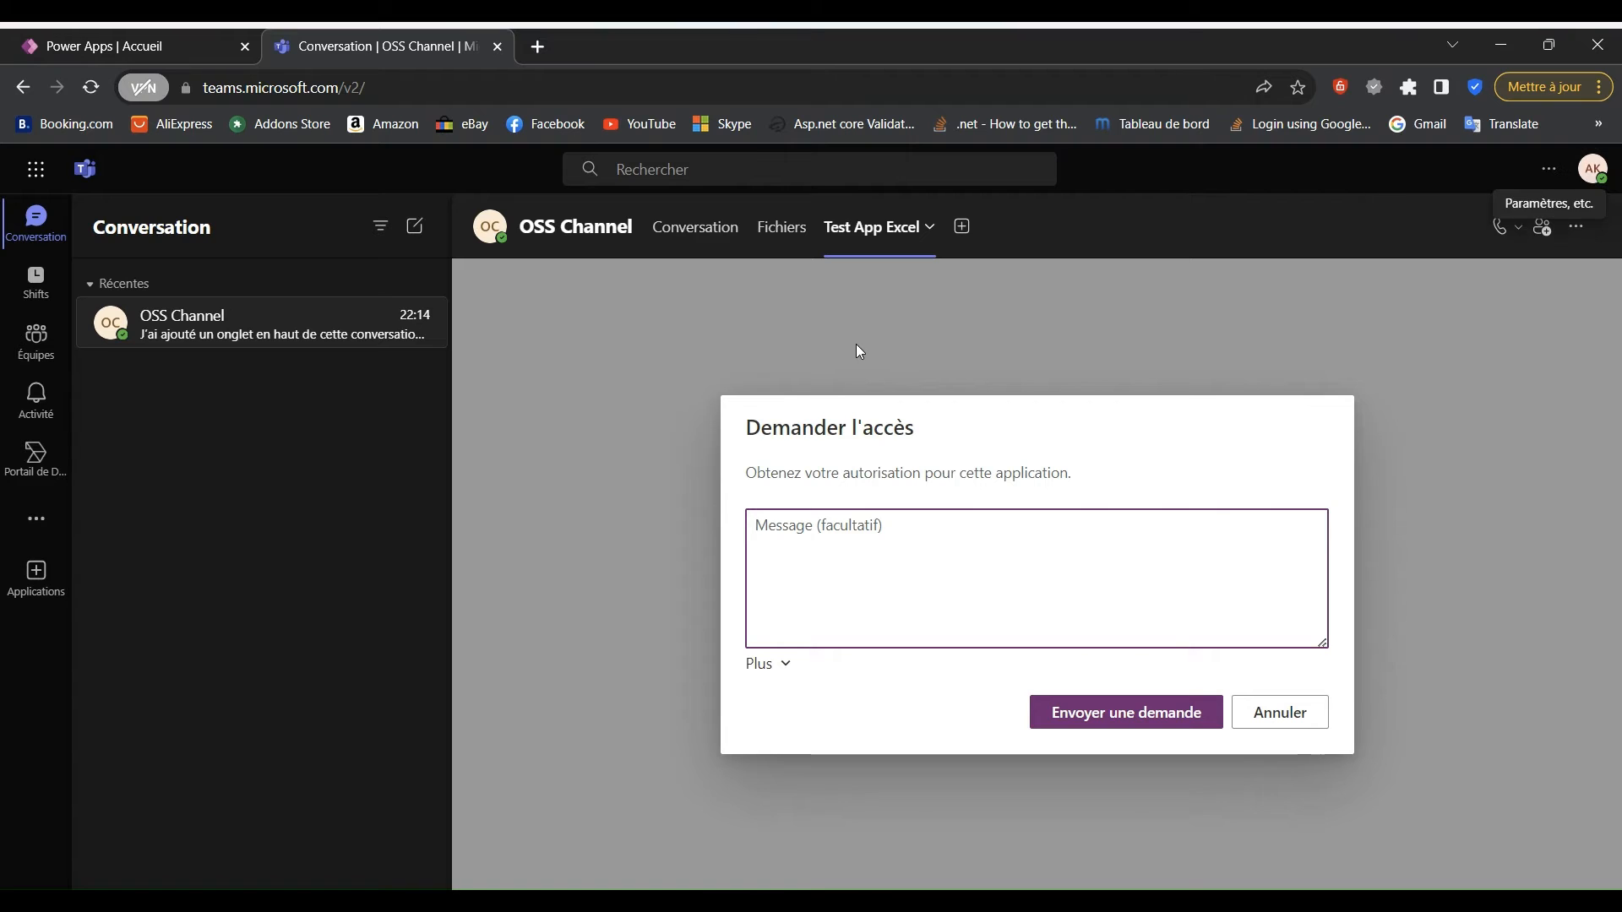
{"action": "left_click", "coordinate": [37, 353]}
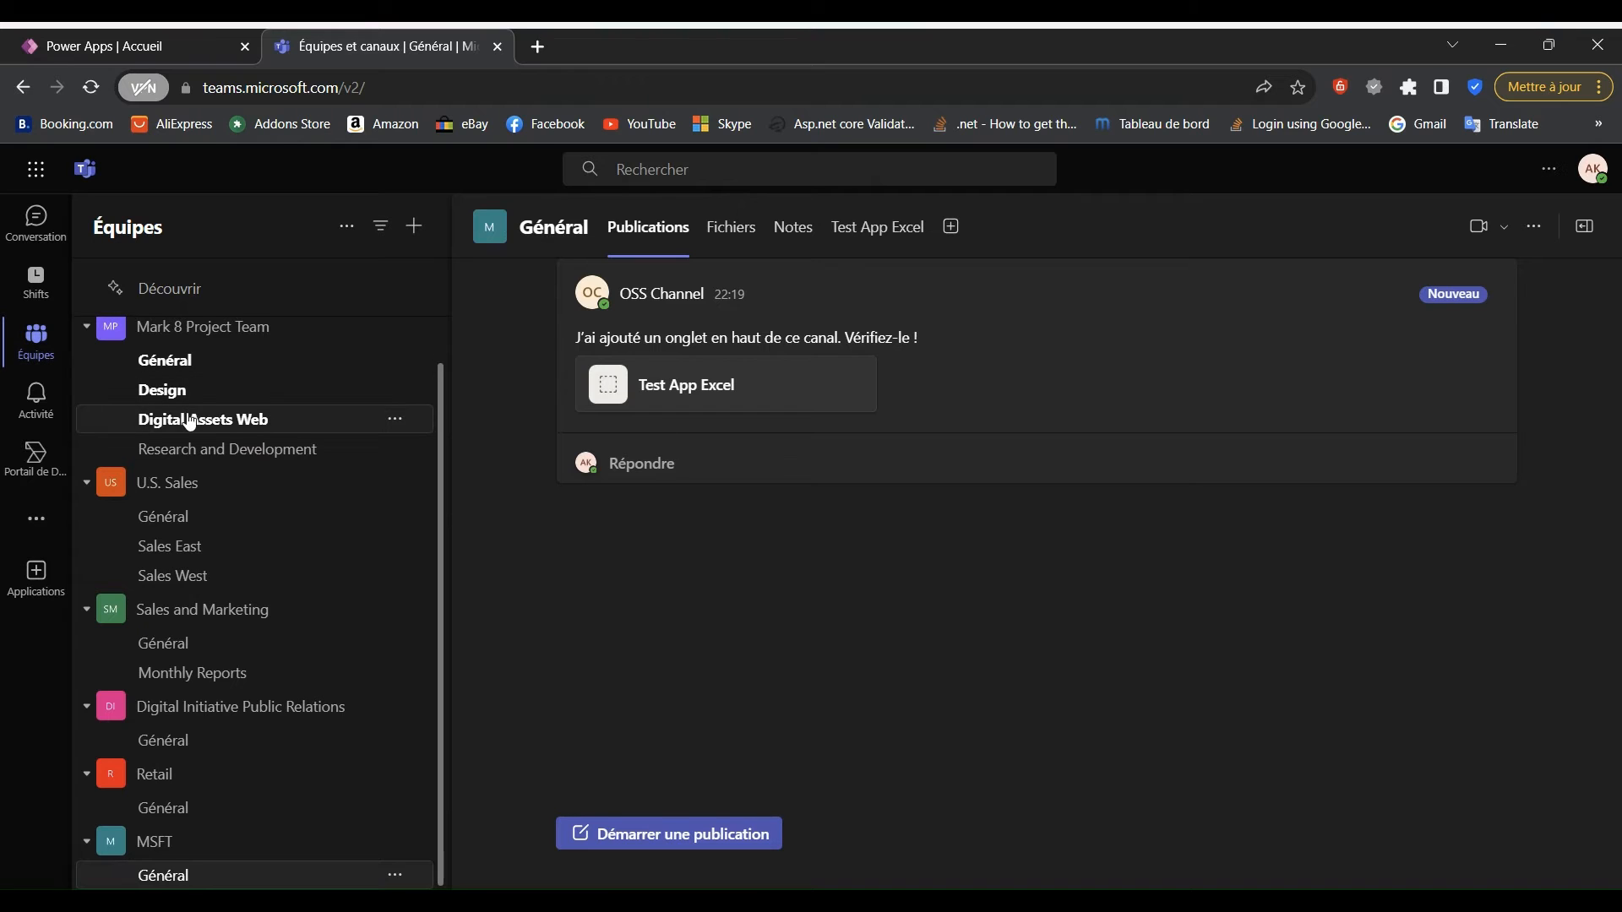
In the recipient's Teams session, open the Test App Excel tab of the MSFT team's Général channel.
{"action": "scroll", "coordinate": [188, 423], "scroll_direction": "up", "scroll_amount": 1}
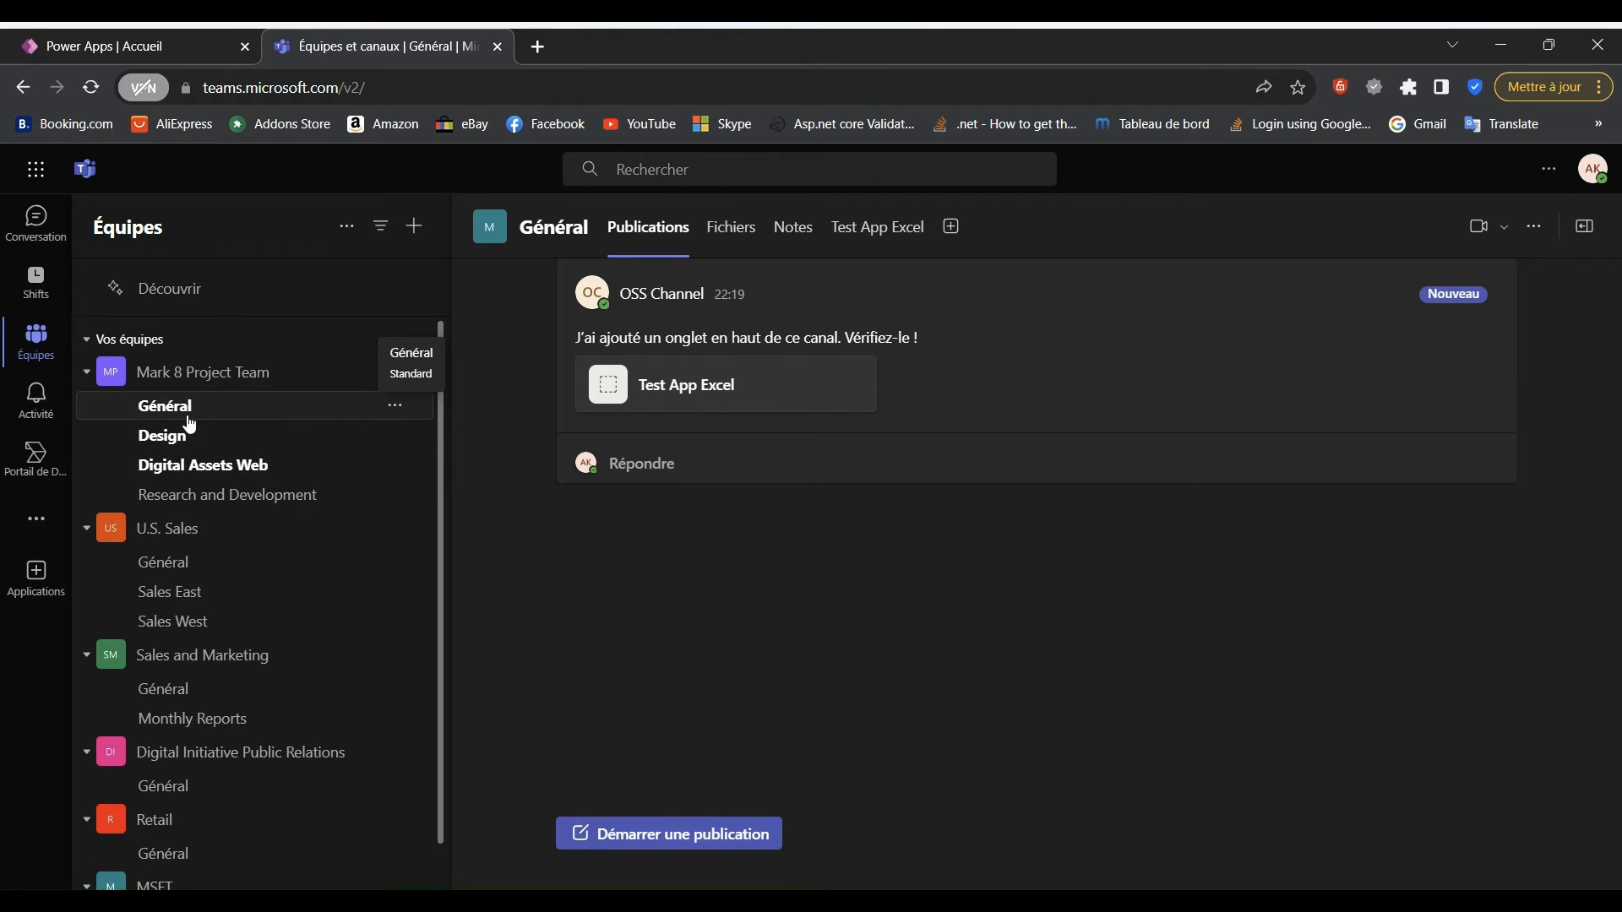
{"action": "scroll", "coordinate": [272, 500], "scroll_direction": "down", "scroll_amount": 1}
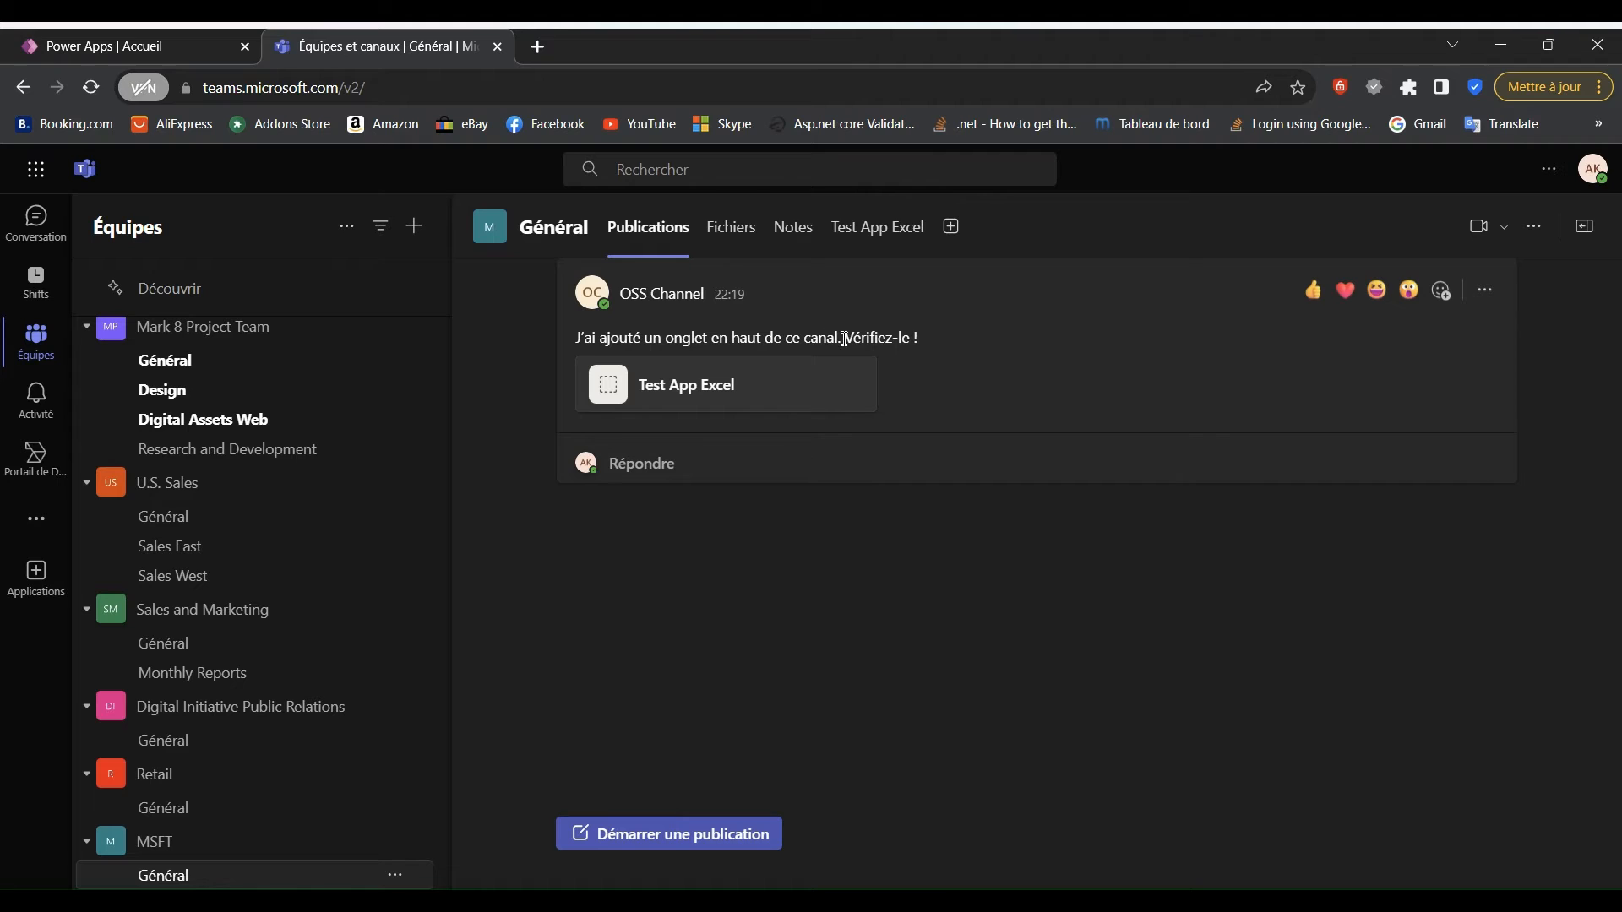
{"action": "left_click", "coordinate": [870, 230]}
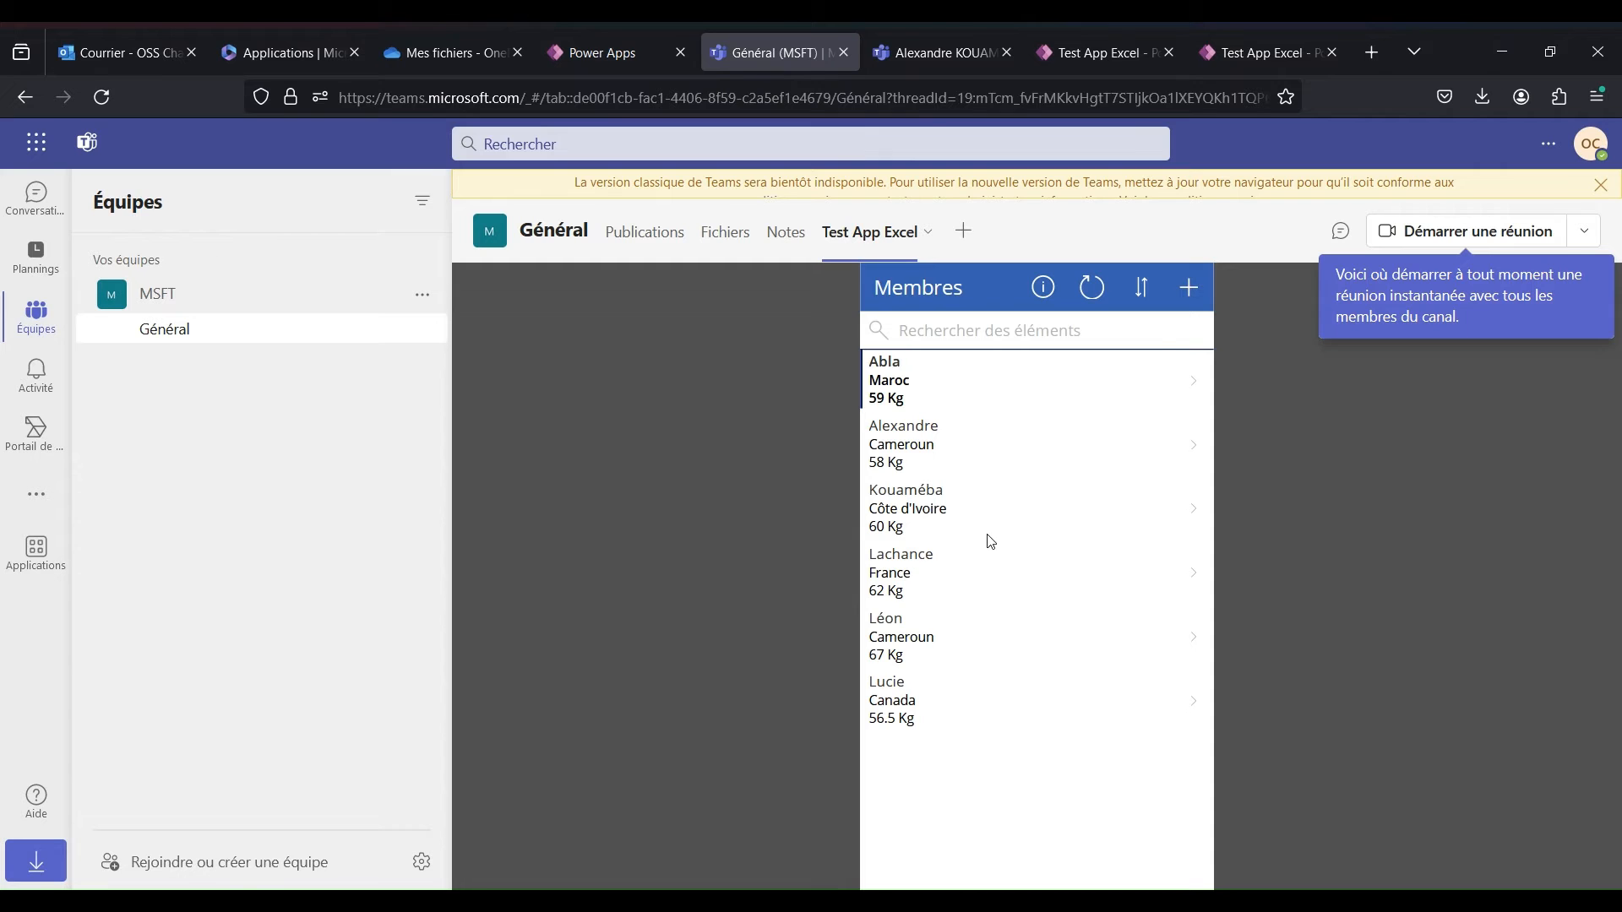
In Power Apps, close the Add to Teams pane and examine the app's web link and the running app's web address.
{"action": "left_click", "coordinate": [637, 52]}
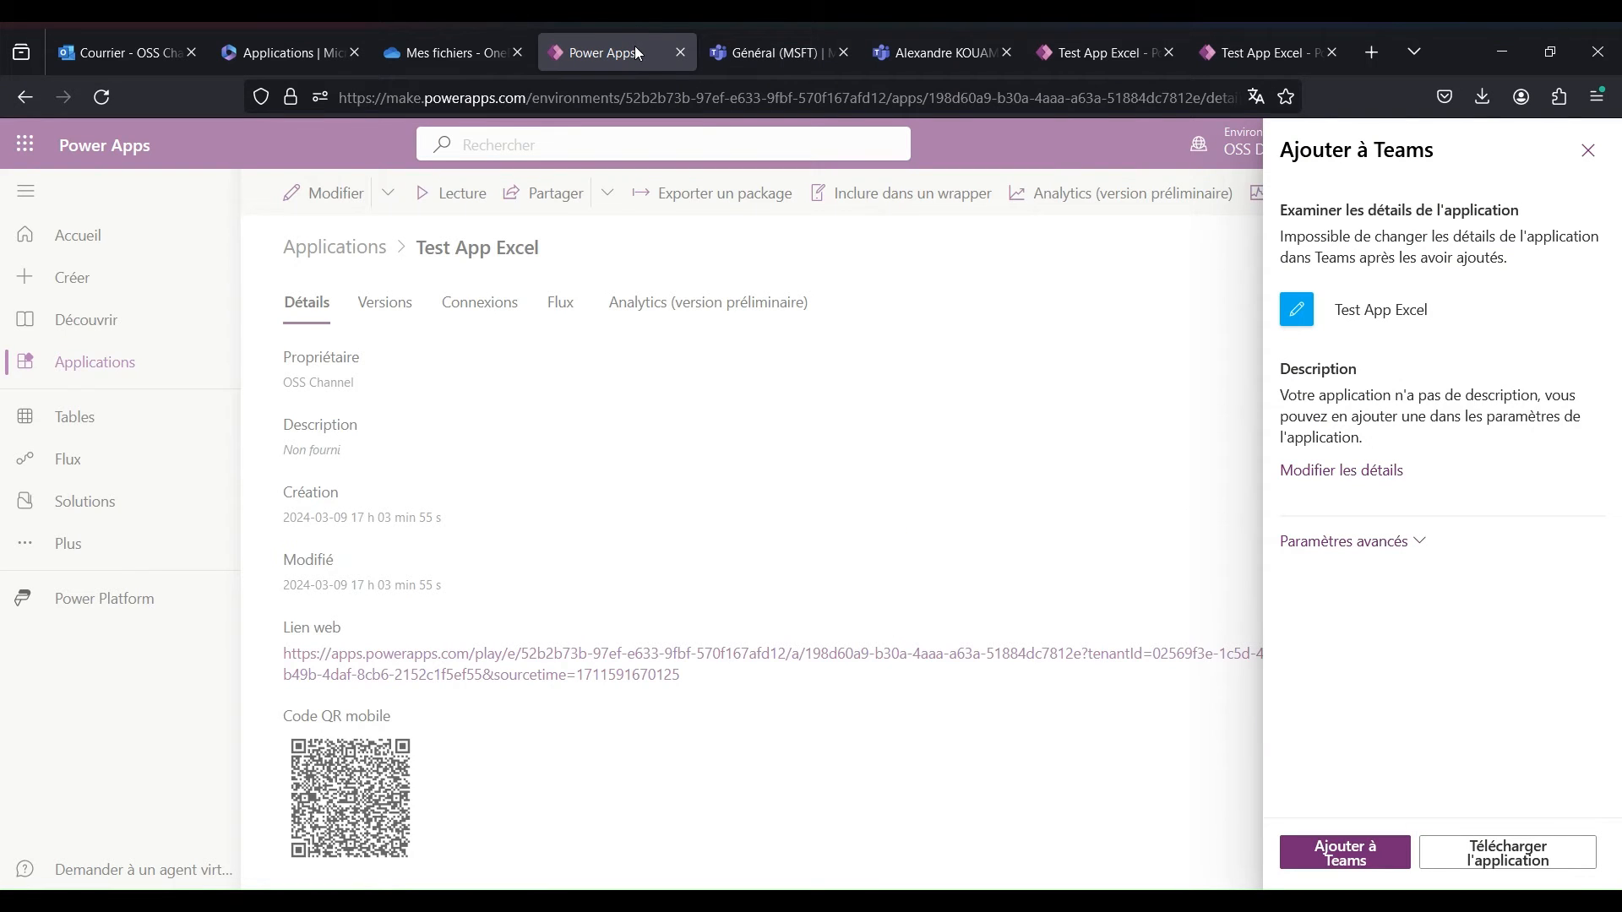
{"action": "left_click", "coordinate": [1590, 153]}
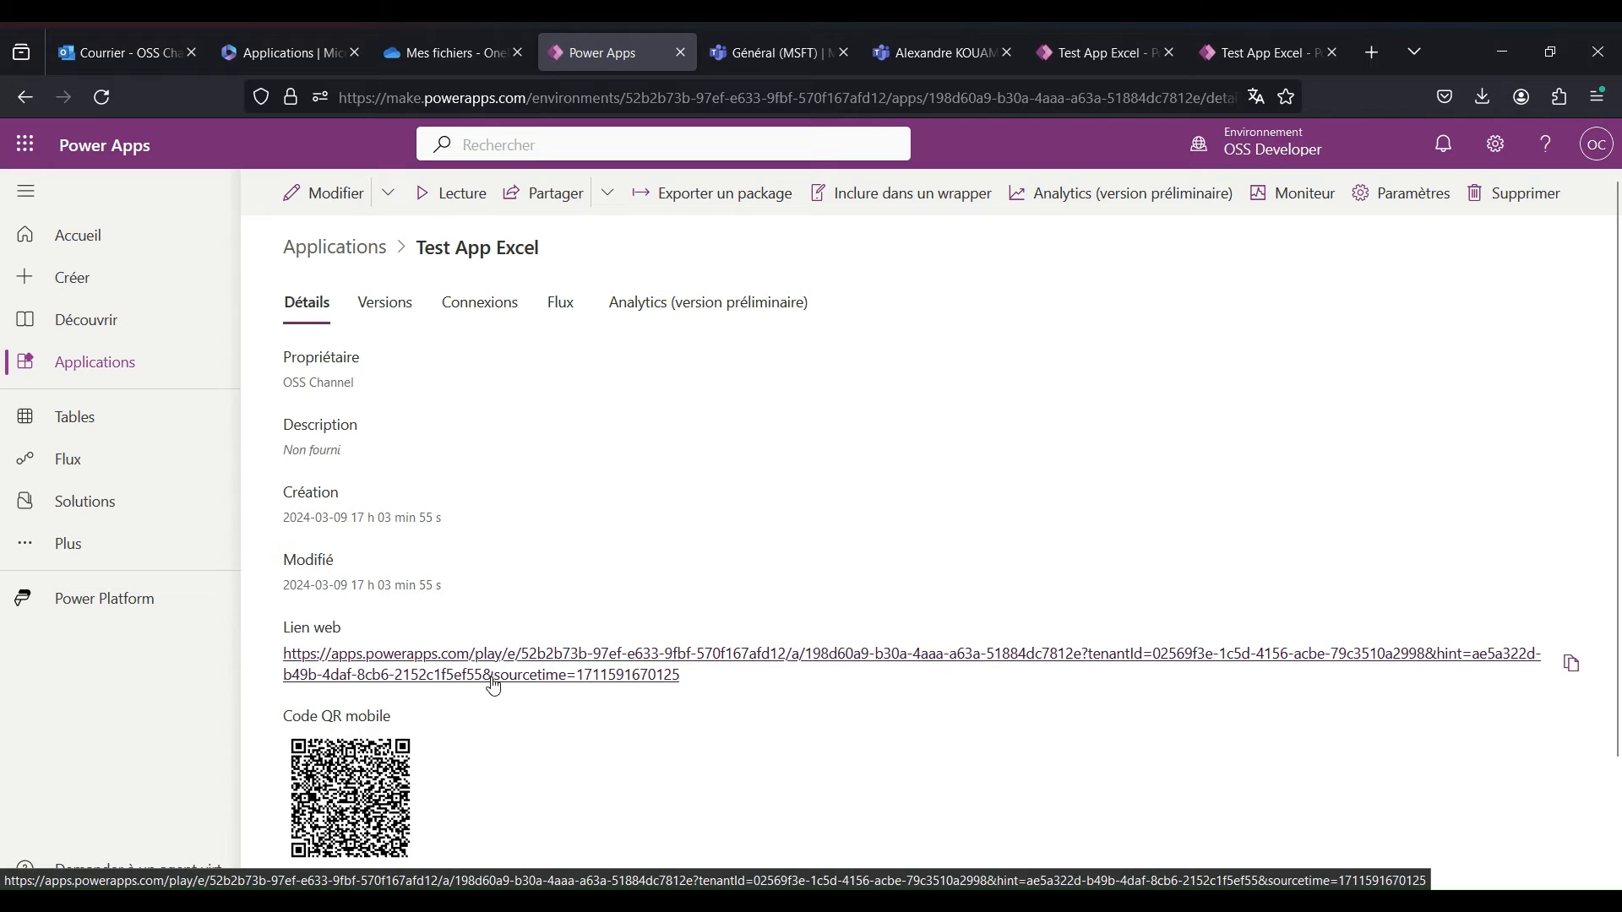
{"action": "left_click", "coordinate": [1077, 50]}
{"action": "left_click", "coordinate": [618, 98]}
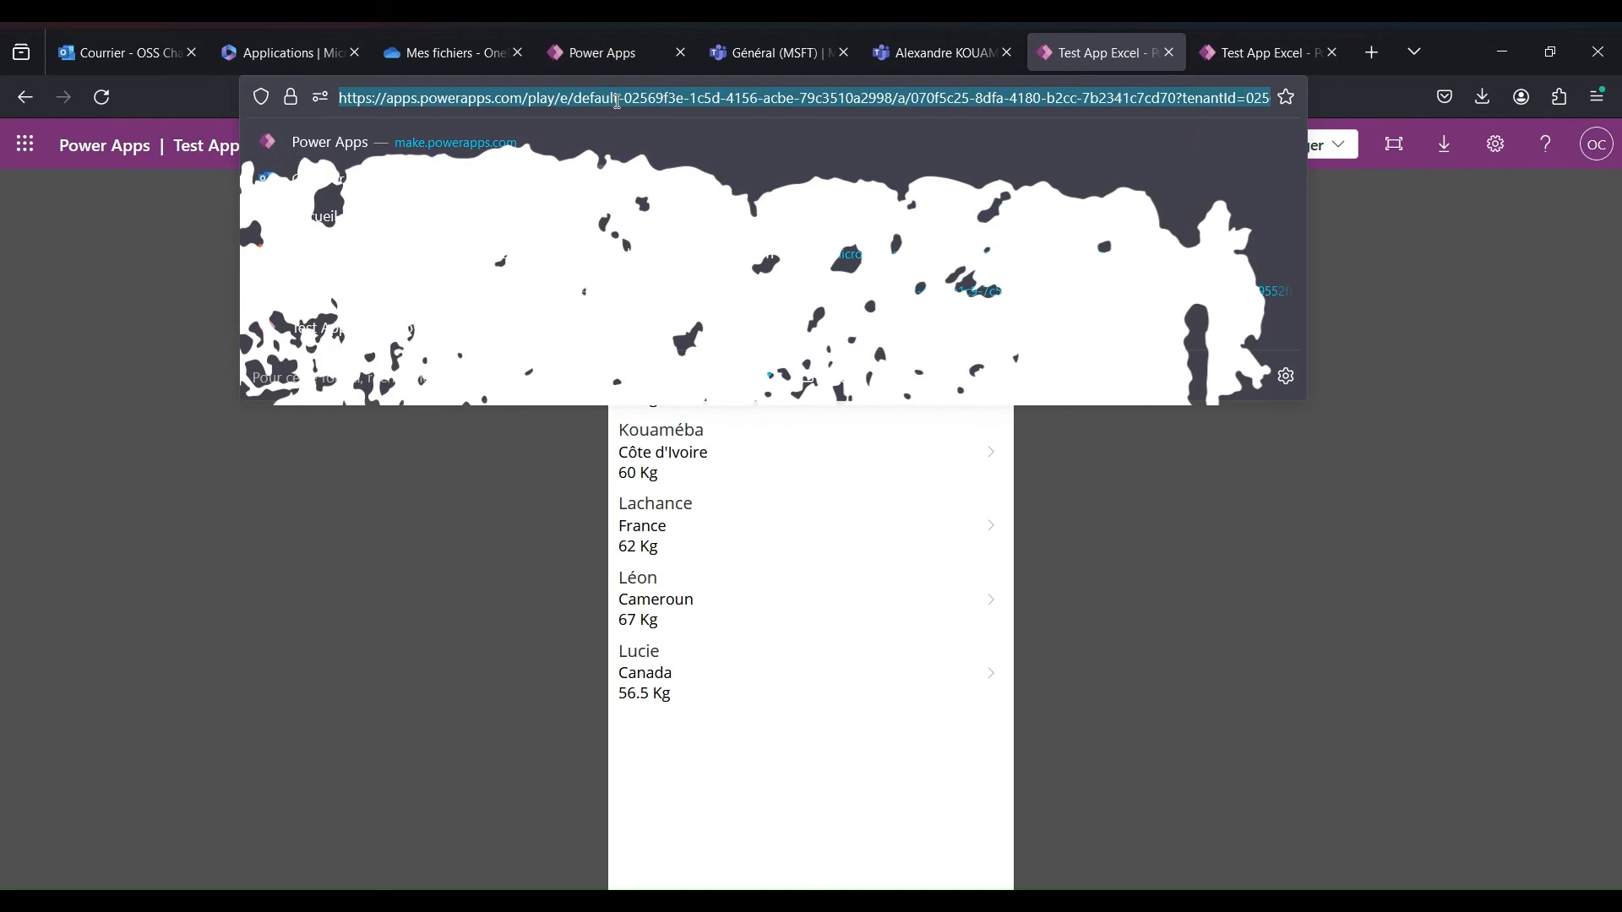
Copy Test App Excel's web link from its Power Apps details and send it in the Teams conversation with the recipient.
{"action": "left_click", "coordinate": [610, 52]}
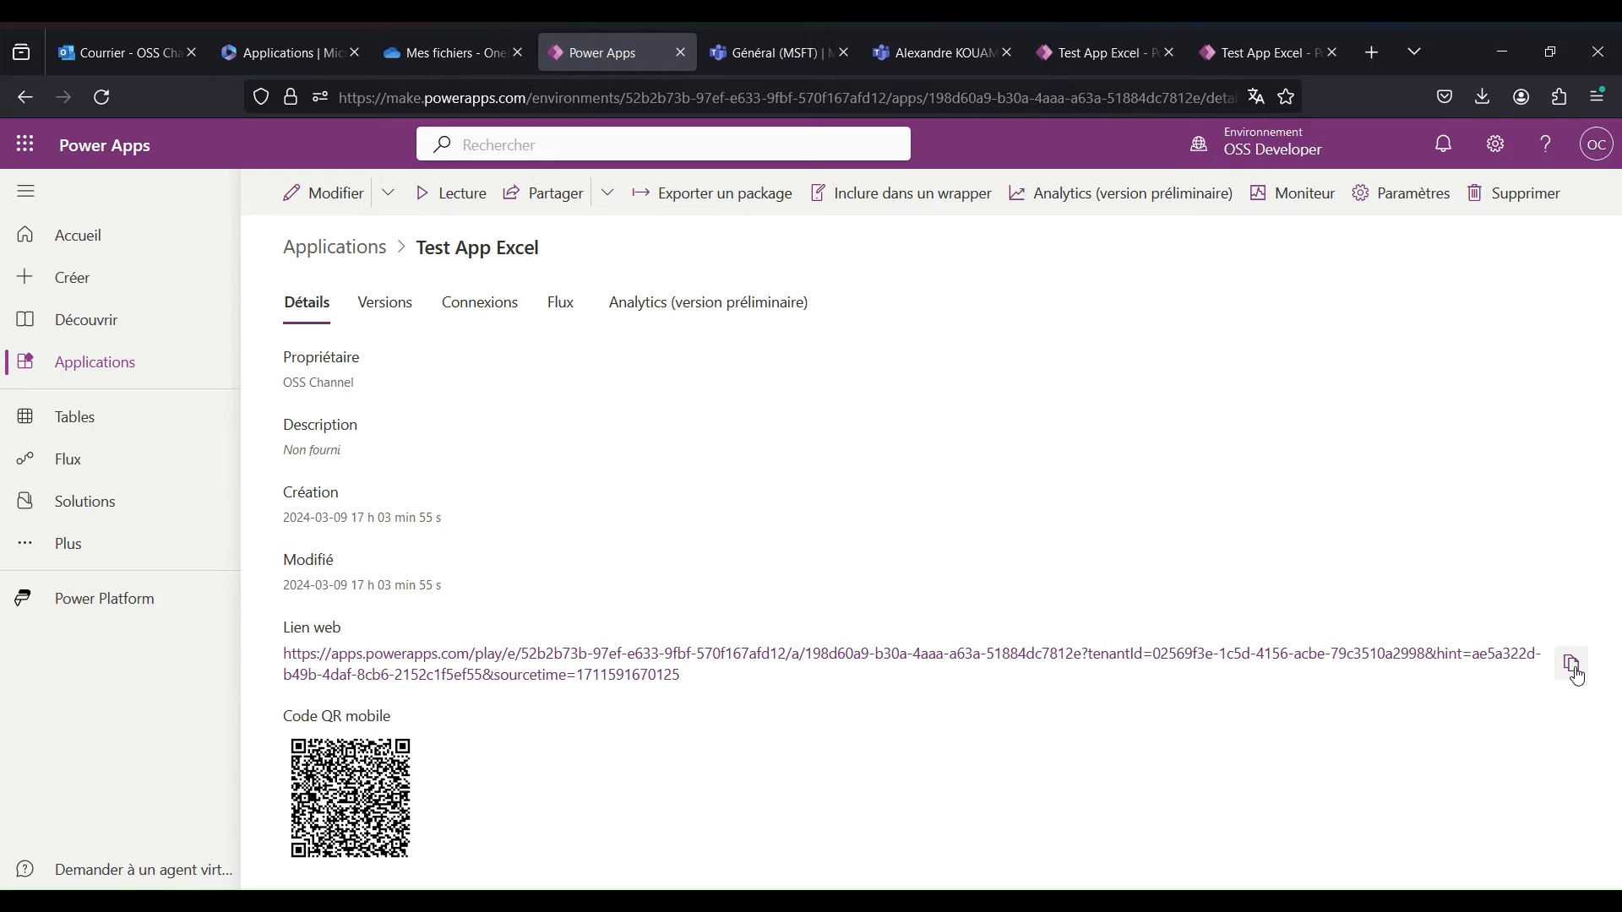
{"action": "left_click", "coordinate": [805, 50]}
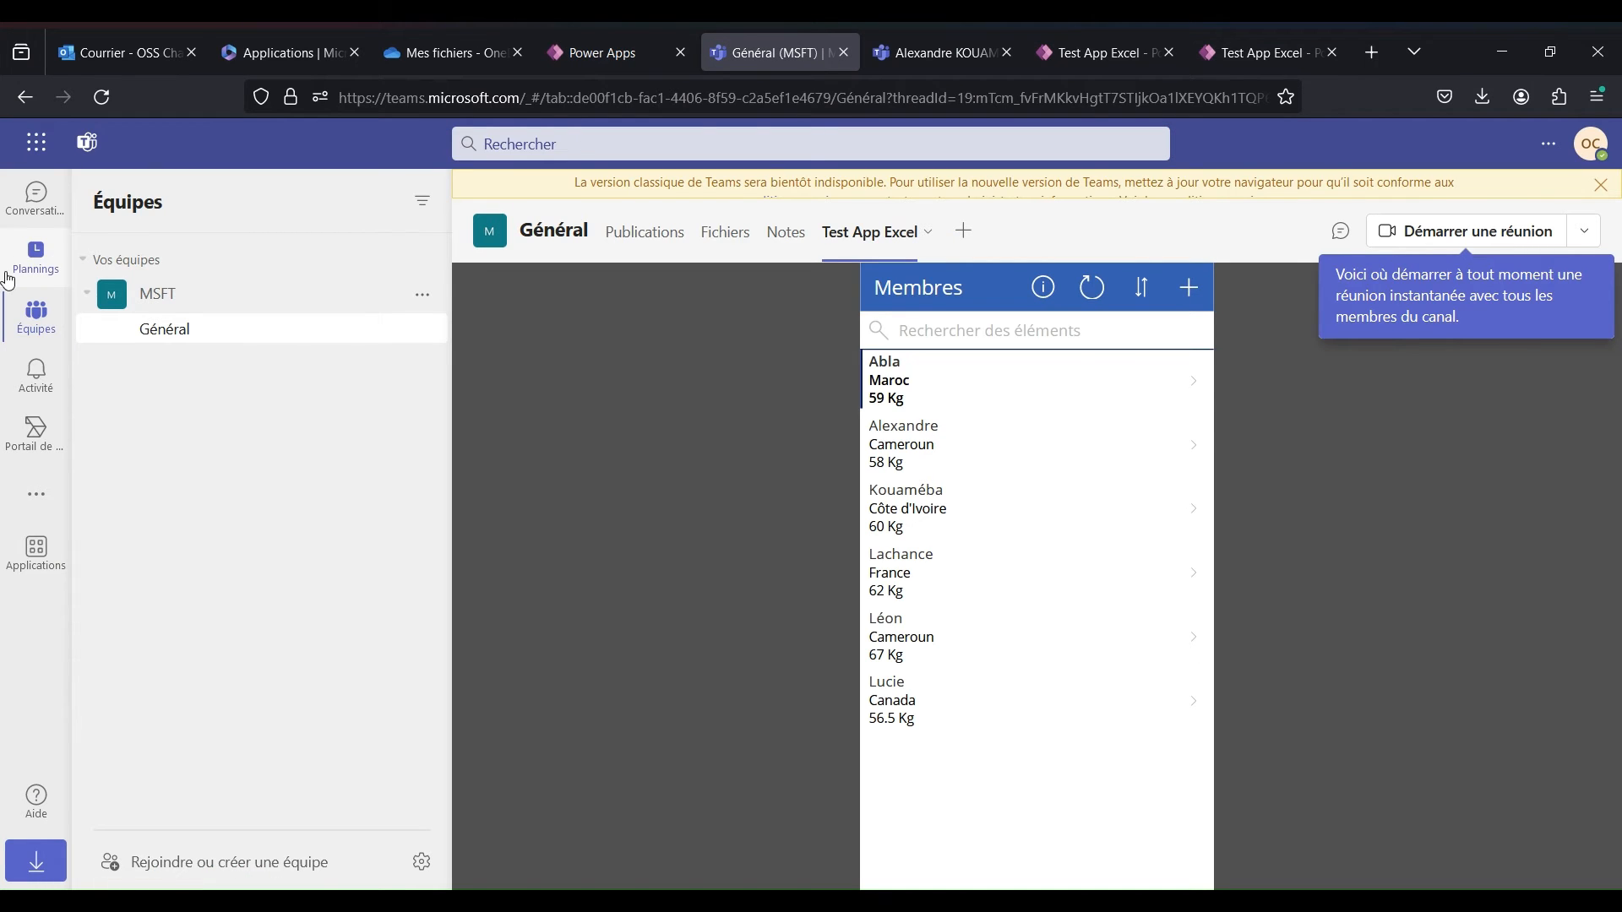
{"action": "left_click", "coordinate": [34, 202]}
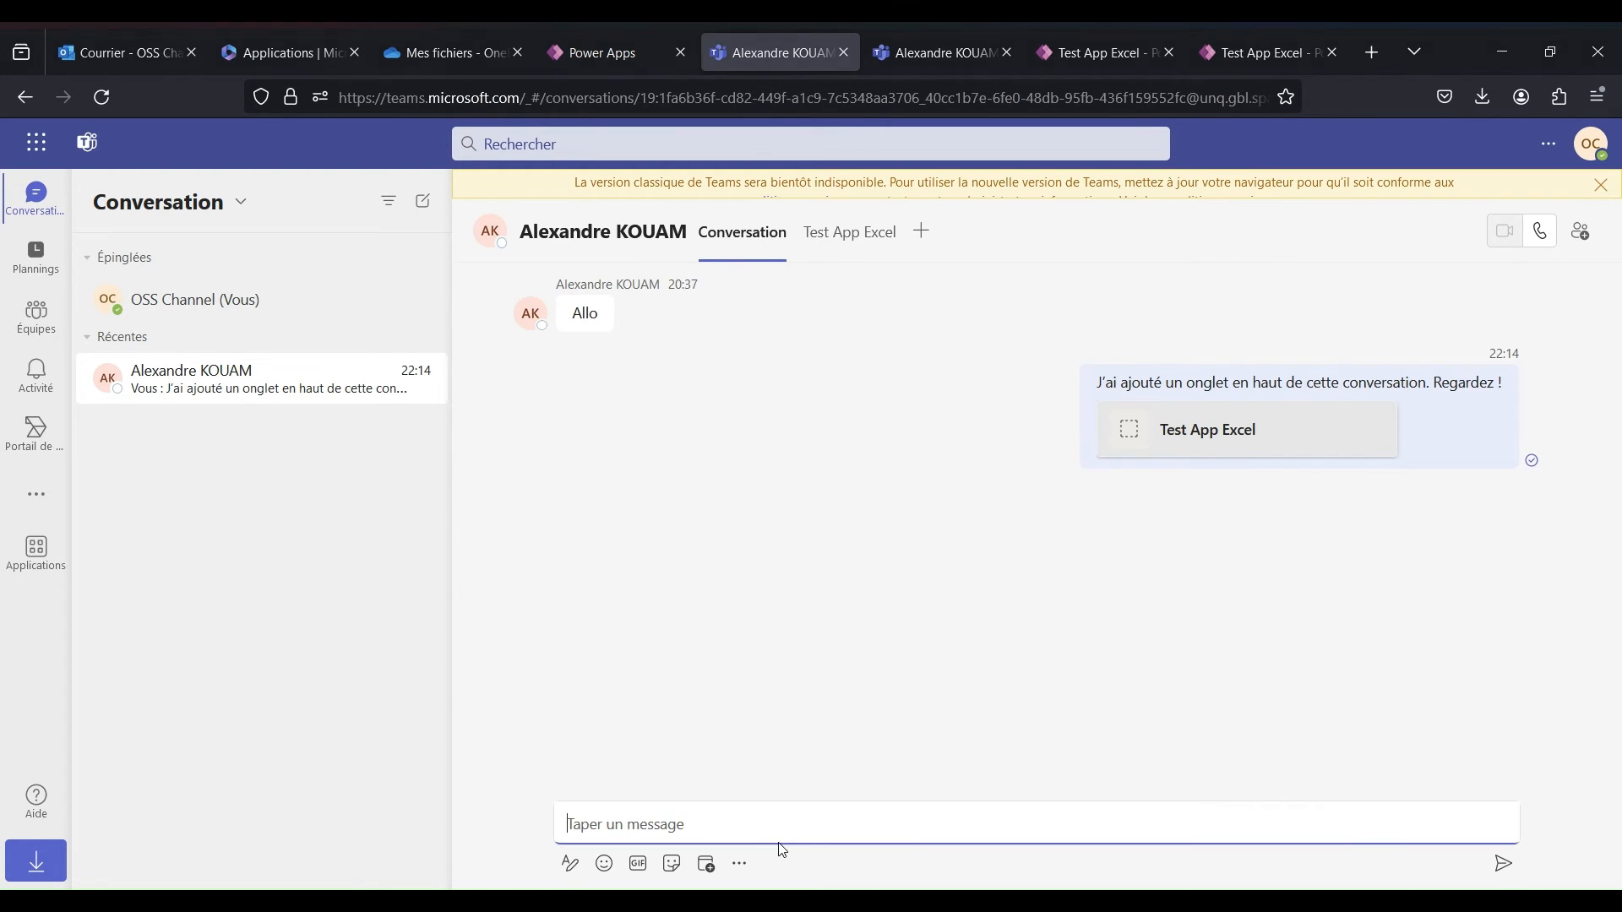
{"action": "left_click", "coordinate": [764, 819]}
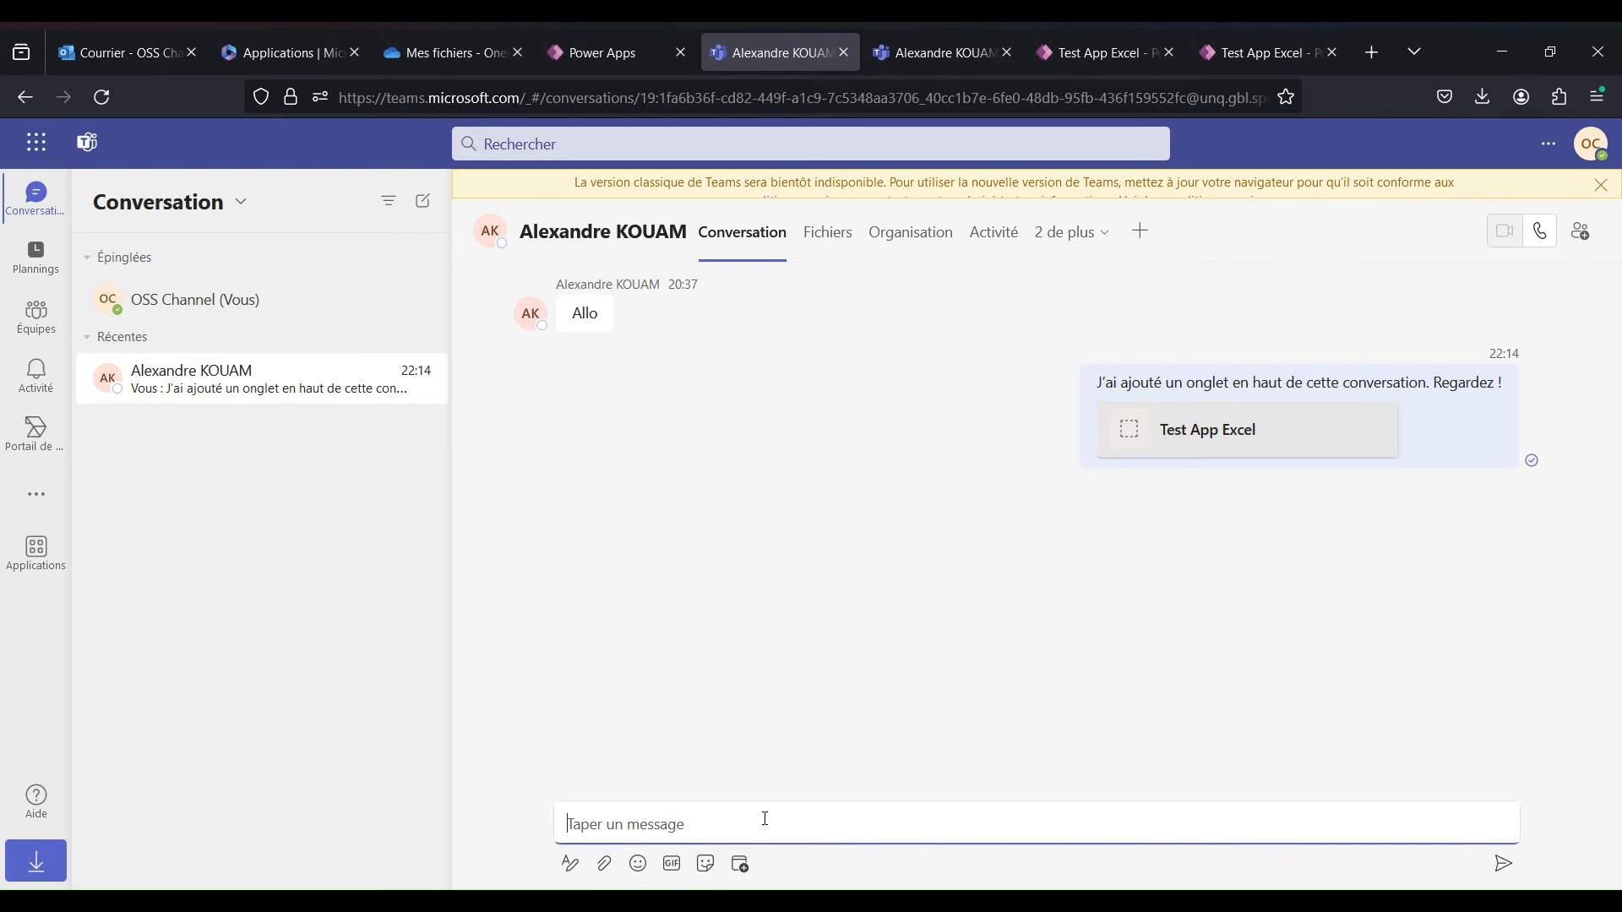
{"action": "key", "text": "ctrl+v"}
{"action": "key", "text": "Return"}
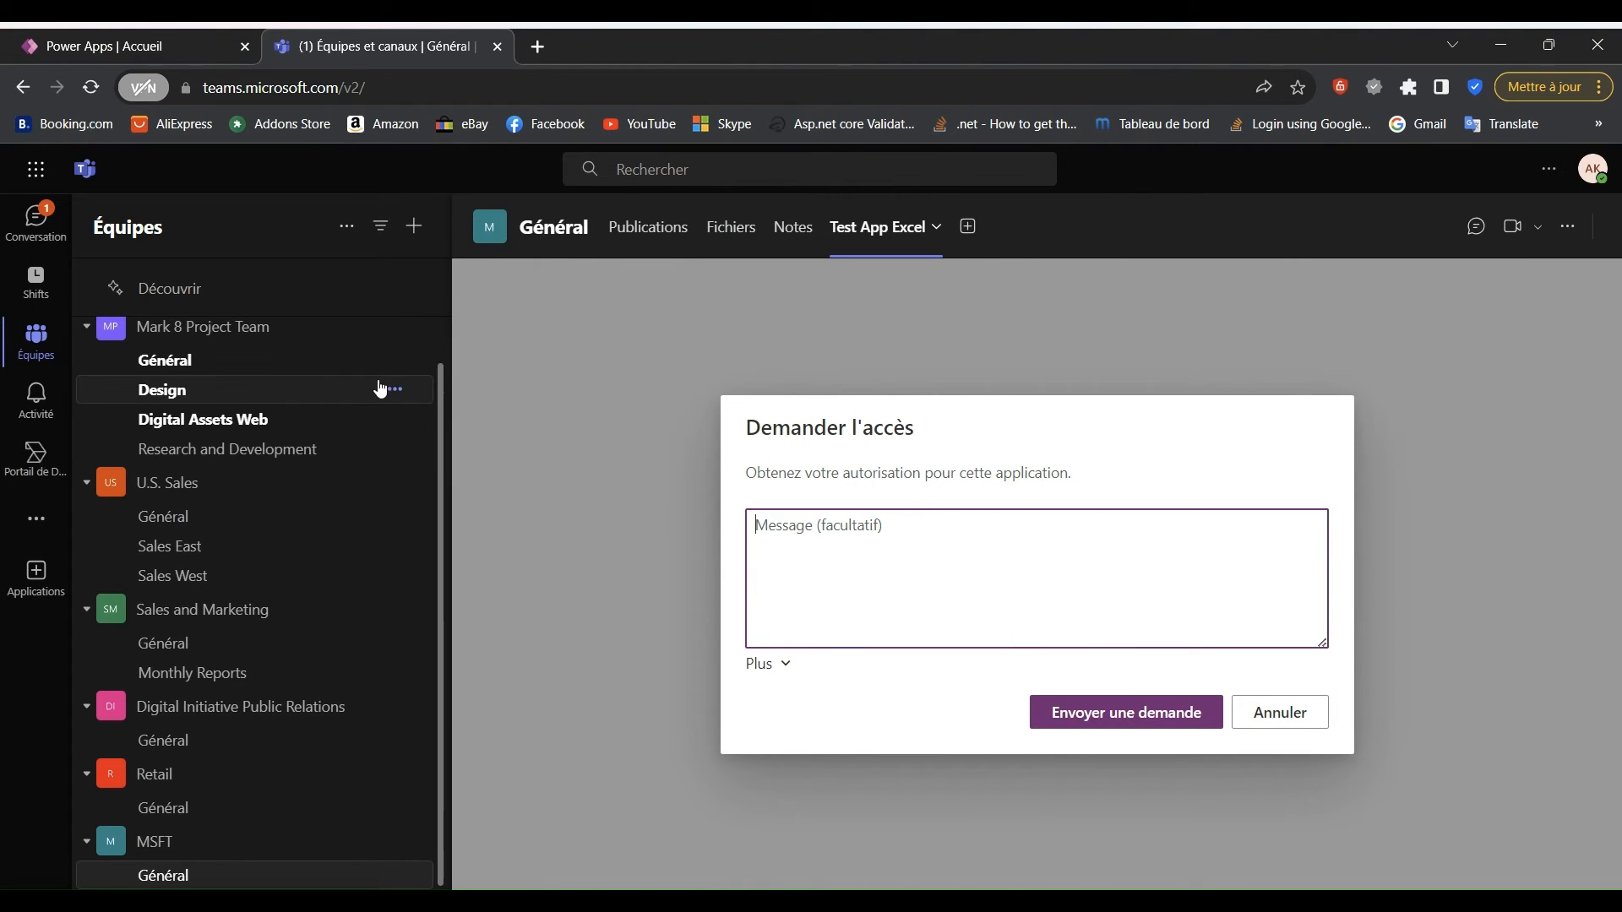
In the recipient's Teams session, open the received app link and send an access request with the message "Svp , je souhaite avoir accès...".
{"action": "left_click", "coordinate": [30, 230]}
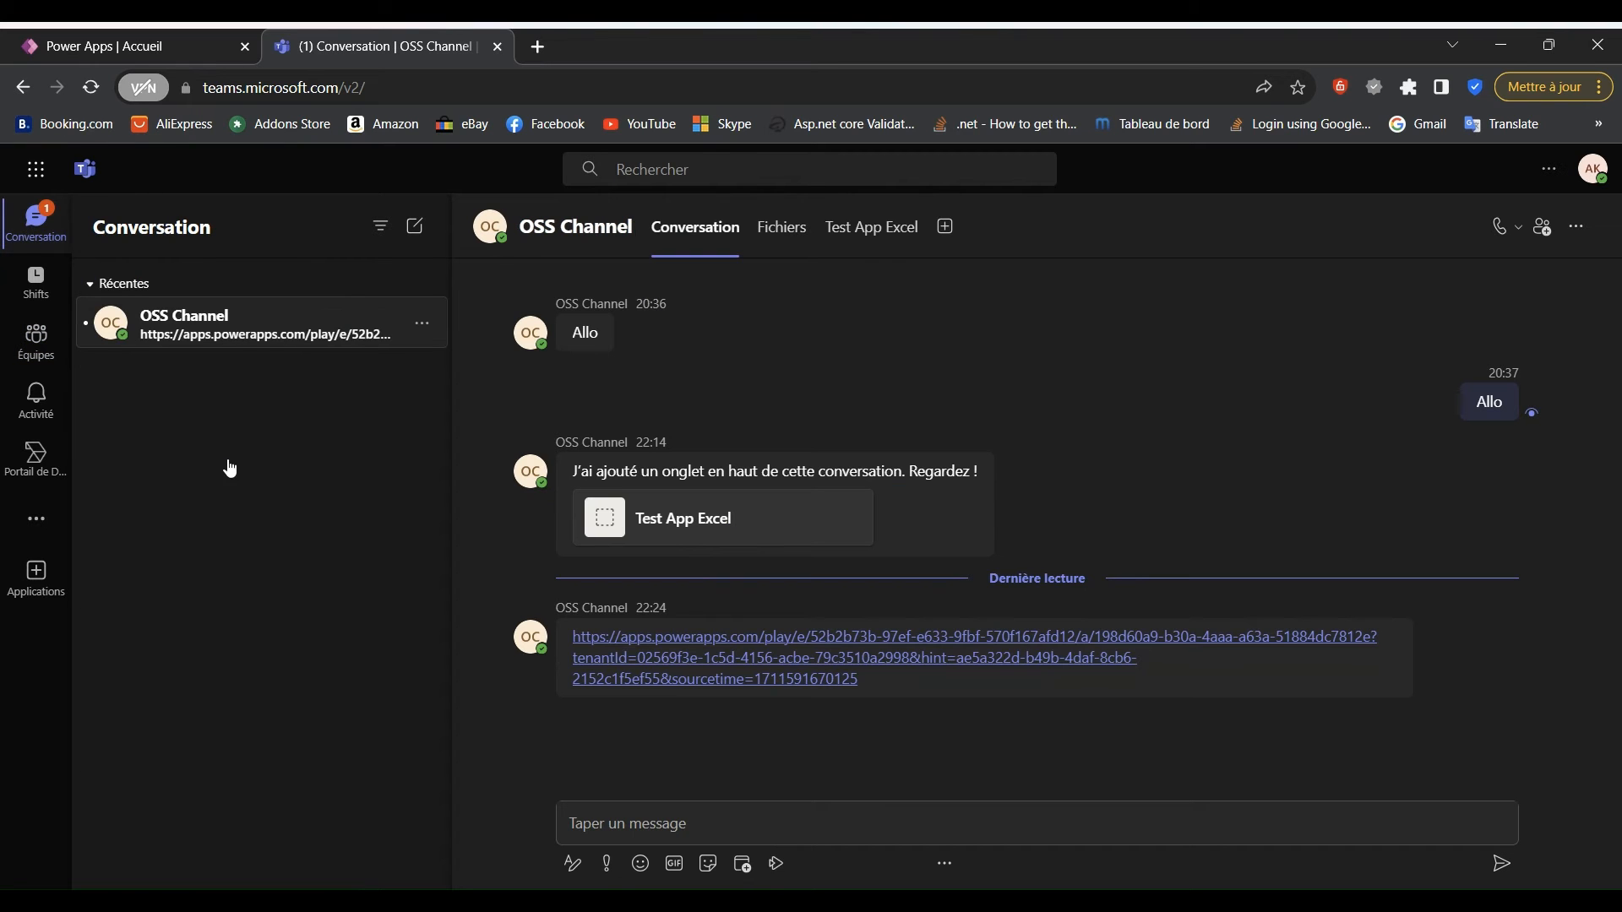
{"action": "left_click", "coordinate": [745, 675]}
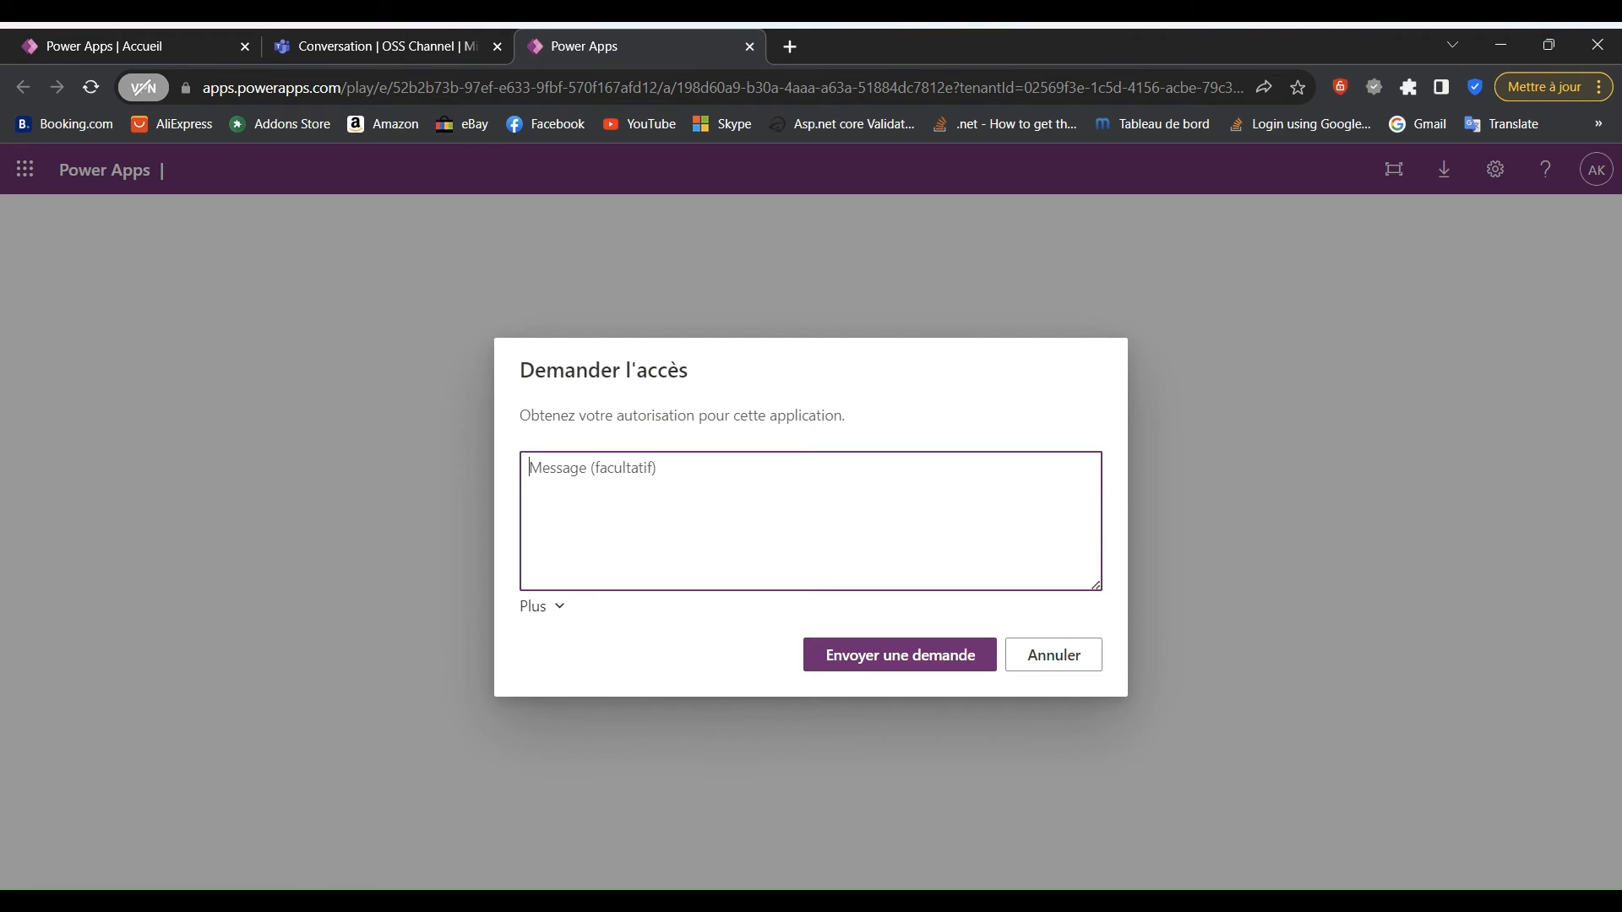
{"action": "key", "text": "alt+Tab"}
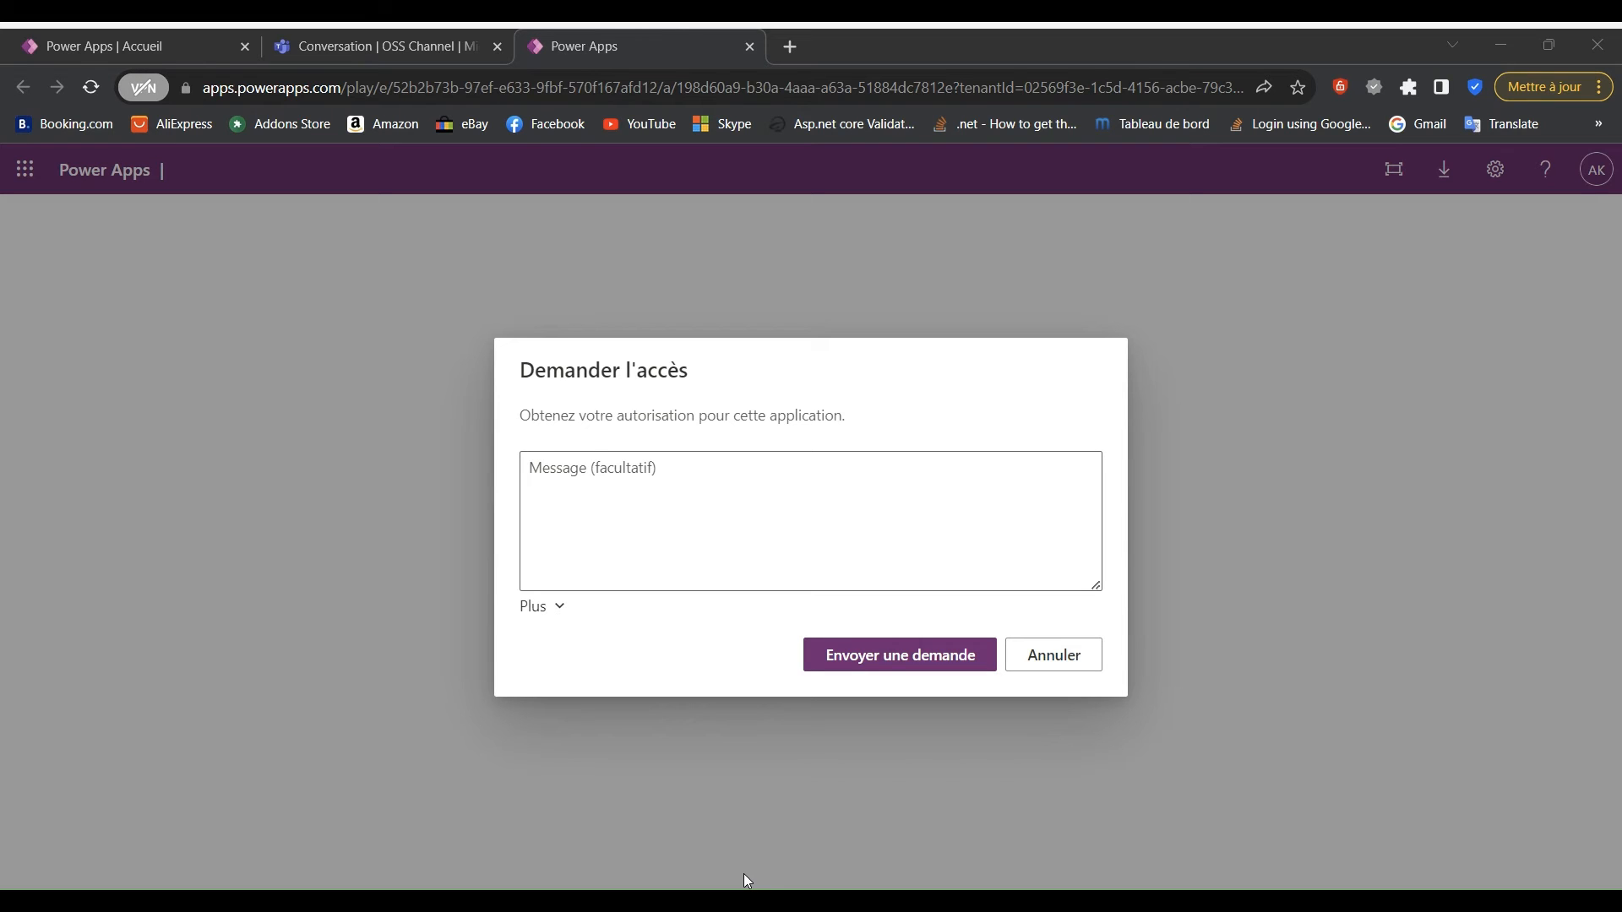
{"action": "left_click", "coordinate": [636, 479]}
{"action": "type", "text": "Svp "}
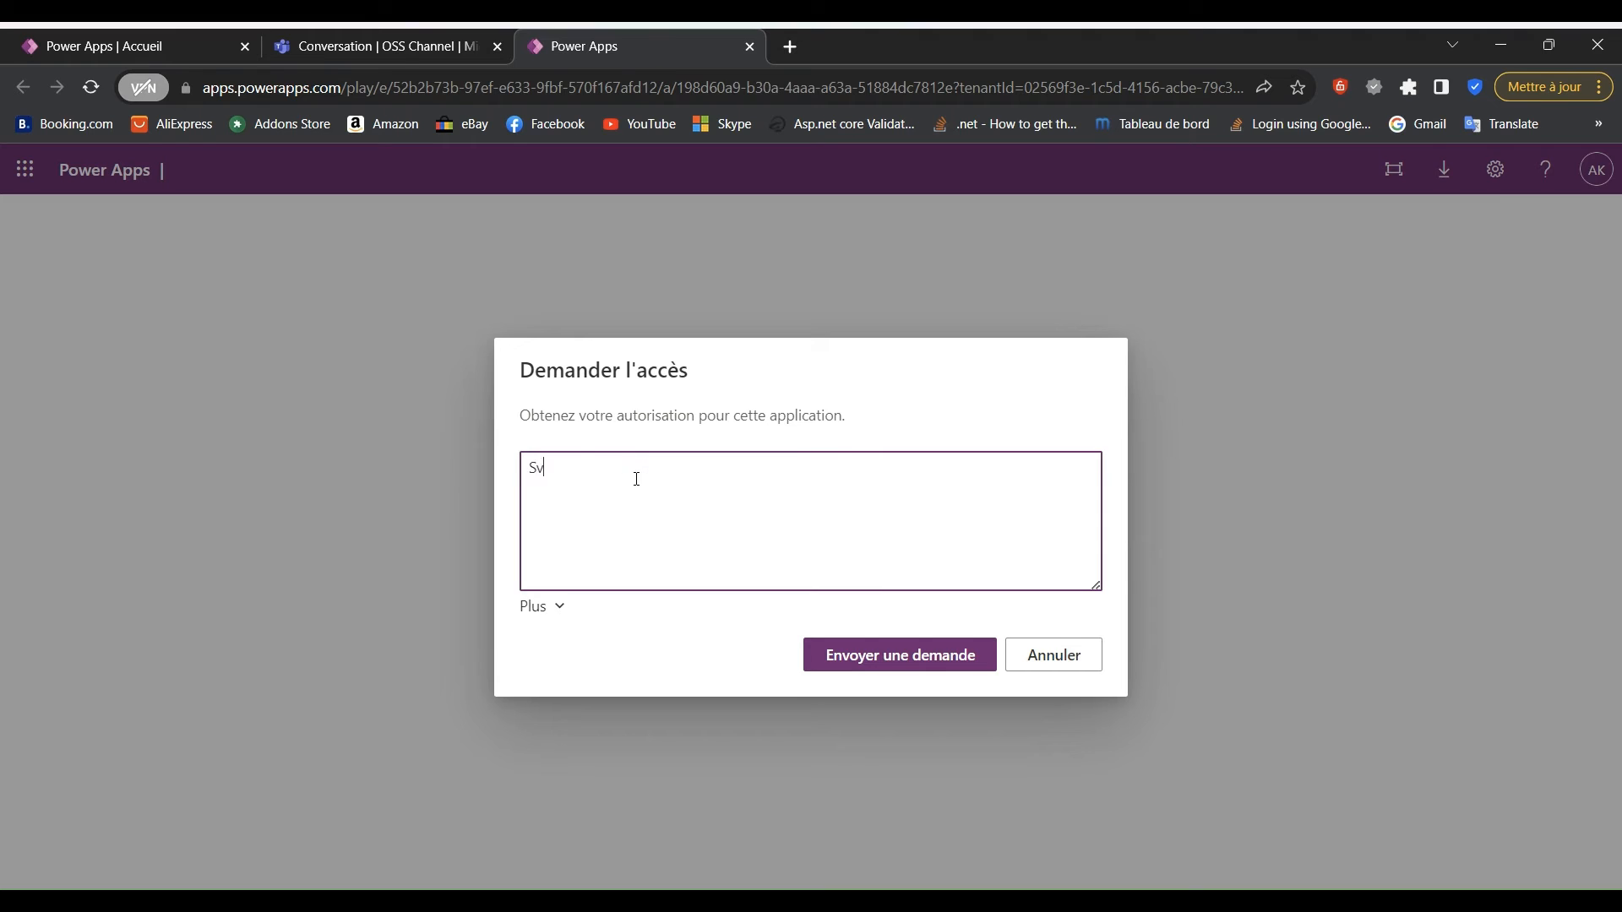
{"action": "type", "text": ", je souhaite avoir accès..."}
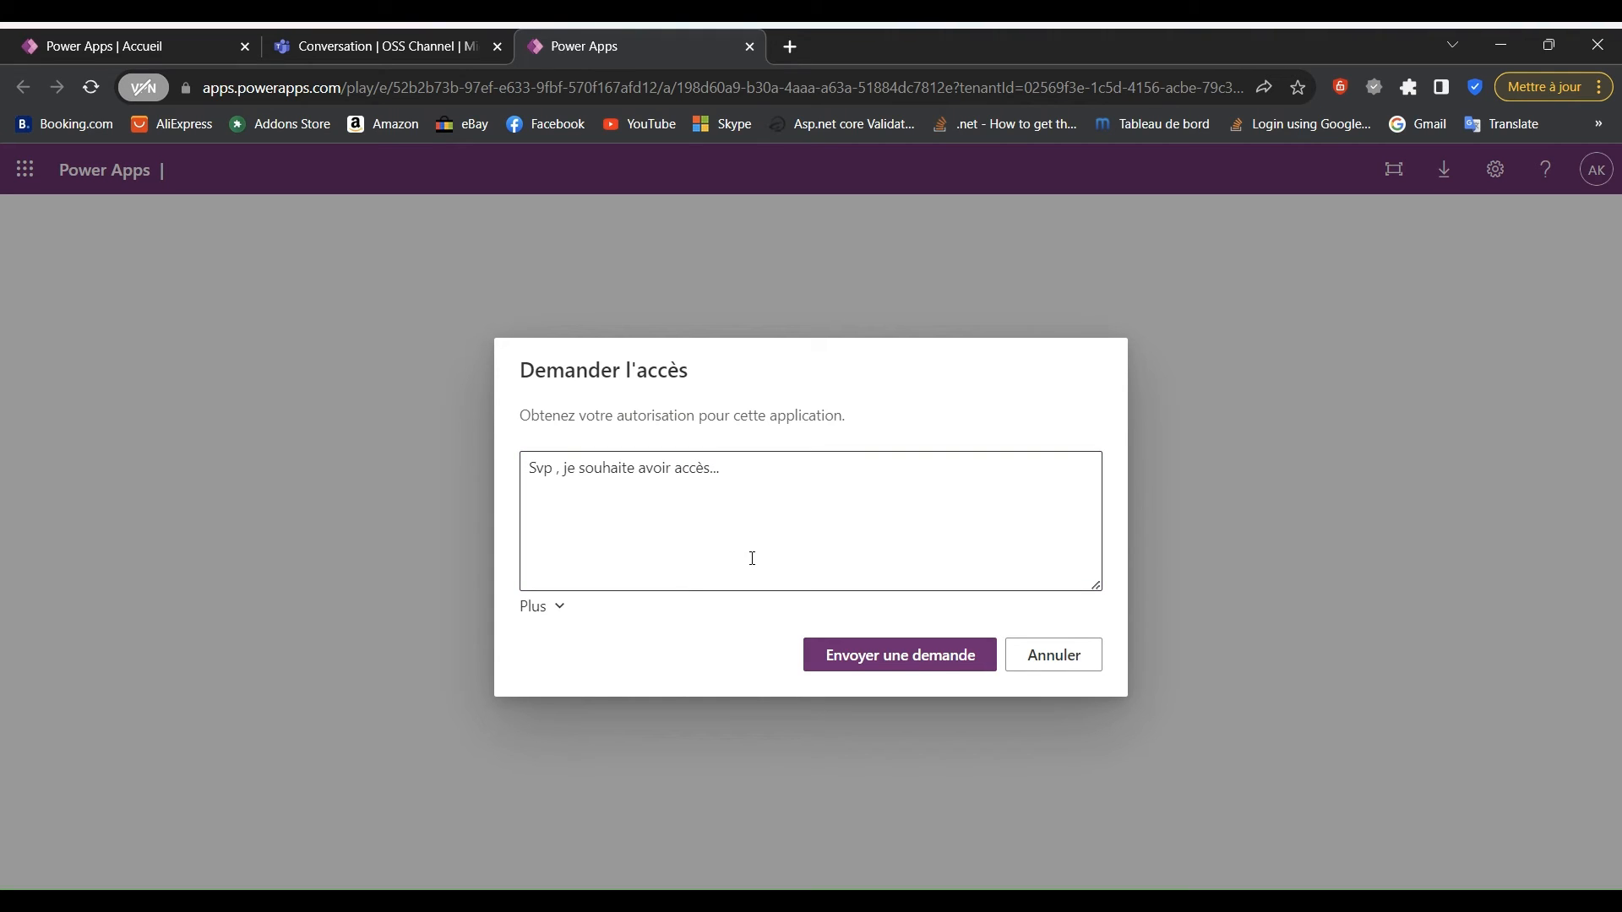
{"action": "left_click", "coordinate": [879, 664]}
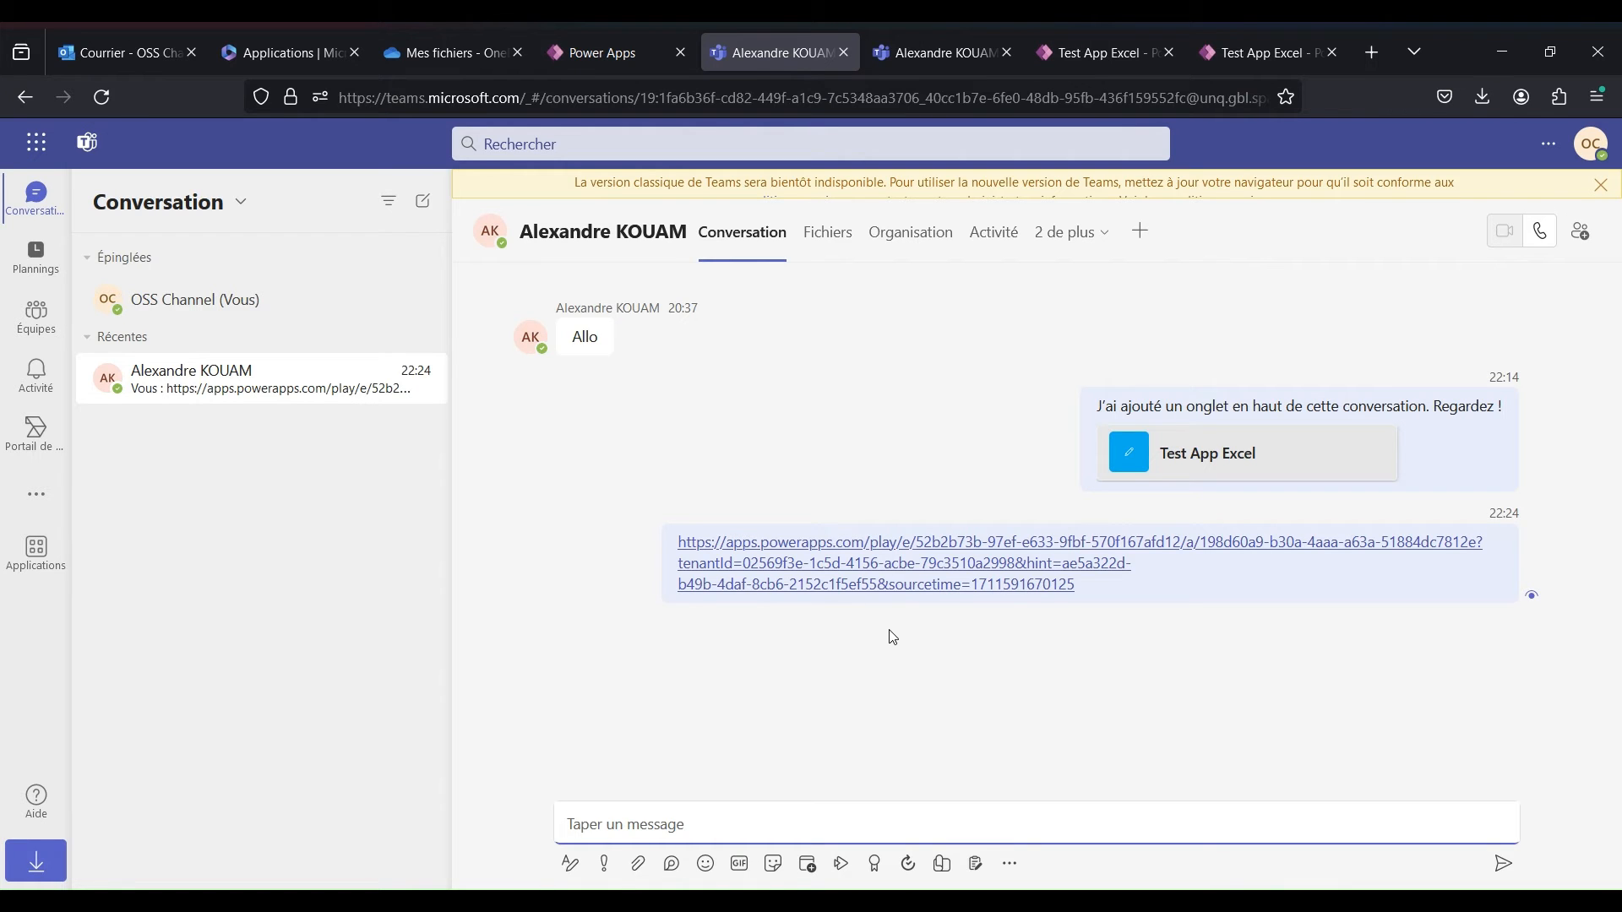
In the owner's Outlook inbox, read the Microsoft Power Apps access request for Test App Excel and open its app sharing link.
{"action": "left_click", "coordinate": [138, 56]}
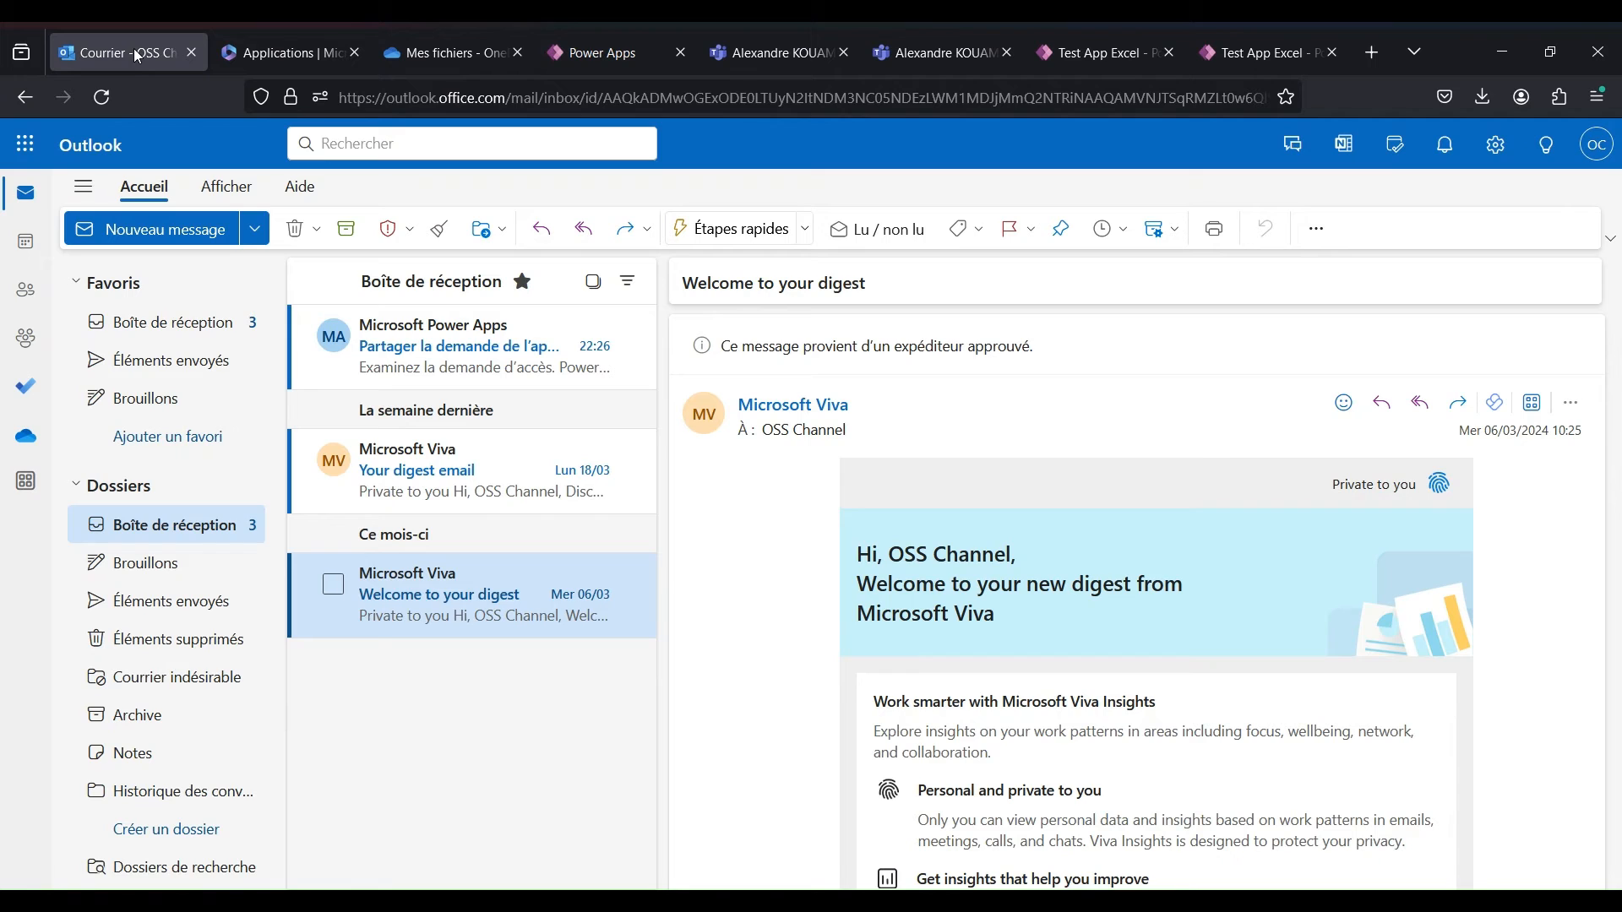
{"action": "left_click", "coordinate": [482, 361]}
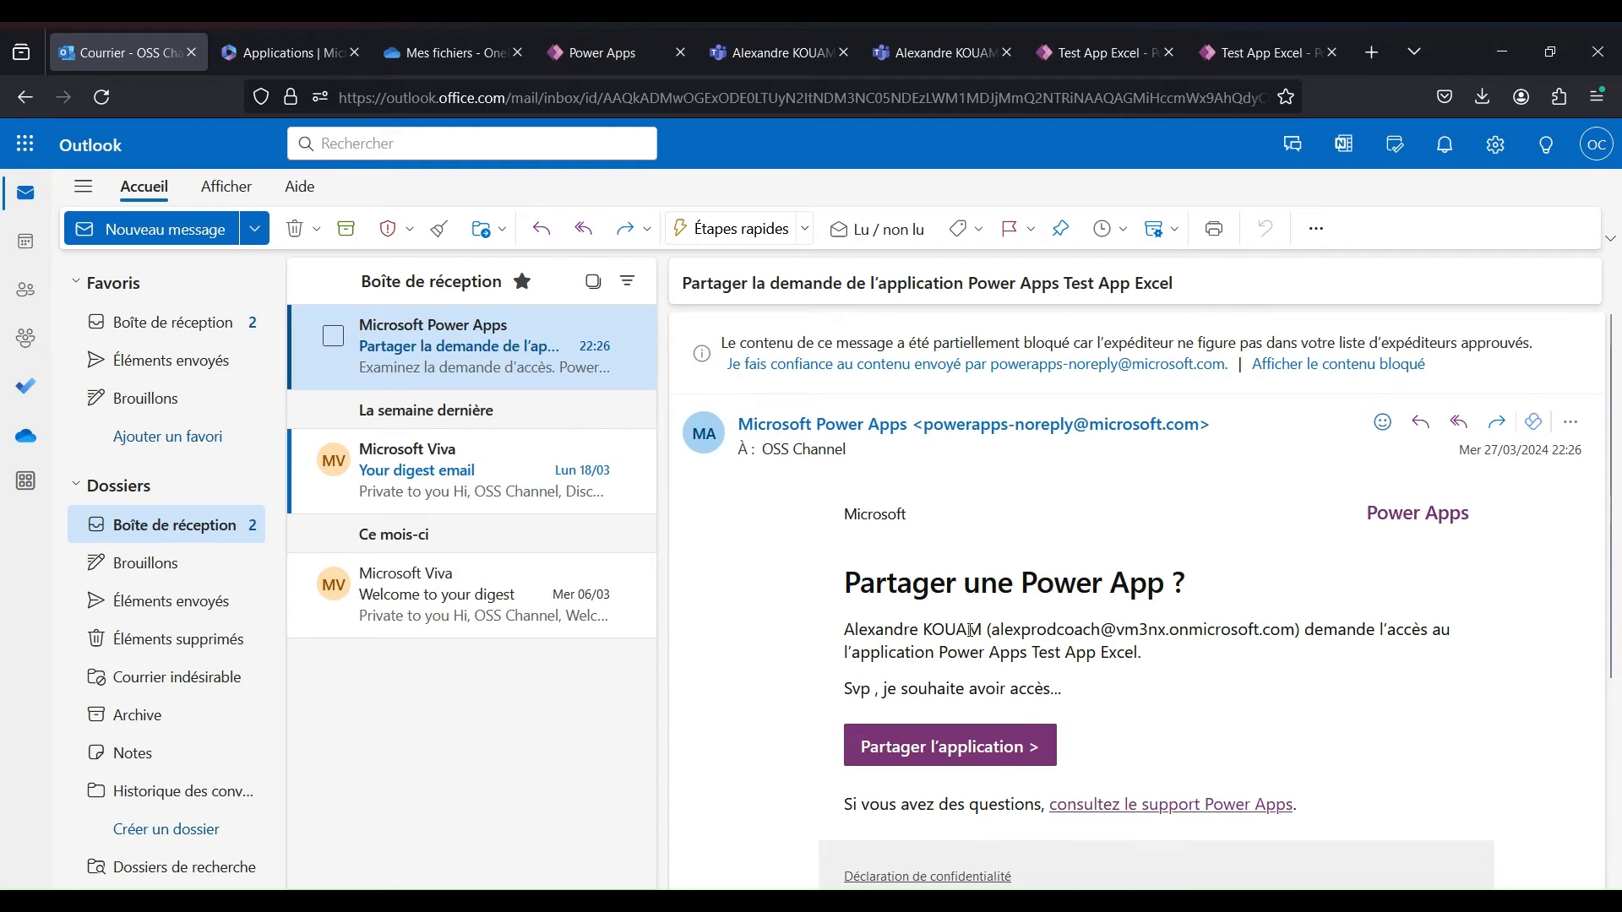
{"action": "scroll", "coordinate": [1002, 634], "scroll_direction": "down", "scroll_amount": 1}
{"action": "scroll", "coordinate": [1052, 621], "scroll_direction": "down", "scroll_amount": 2}
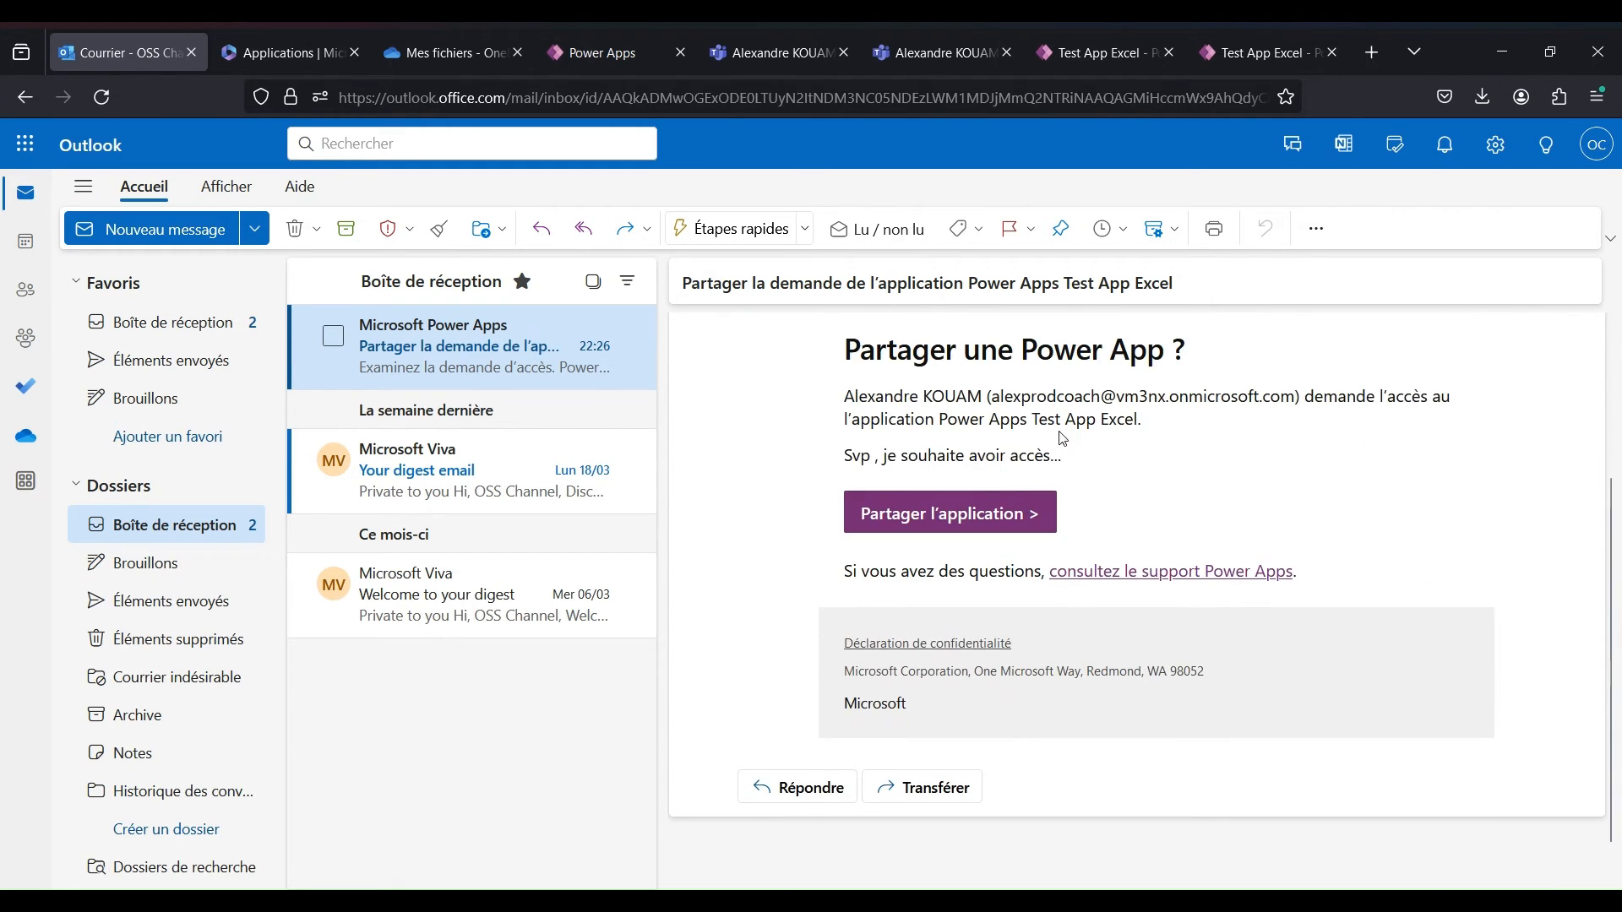
{"action": "left_click", "coordinate": [1005, 526]}
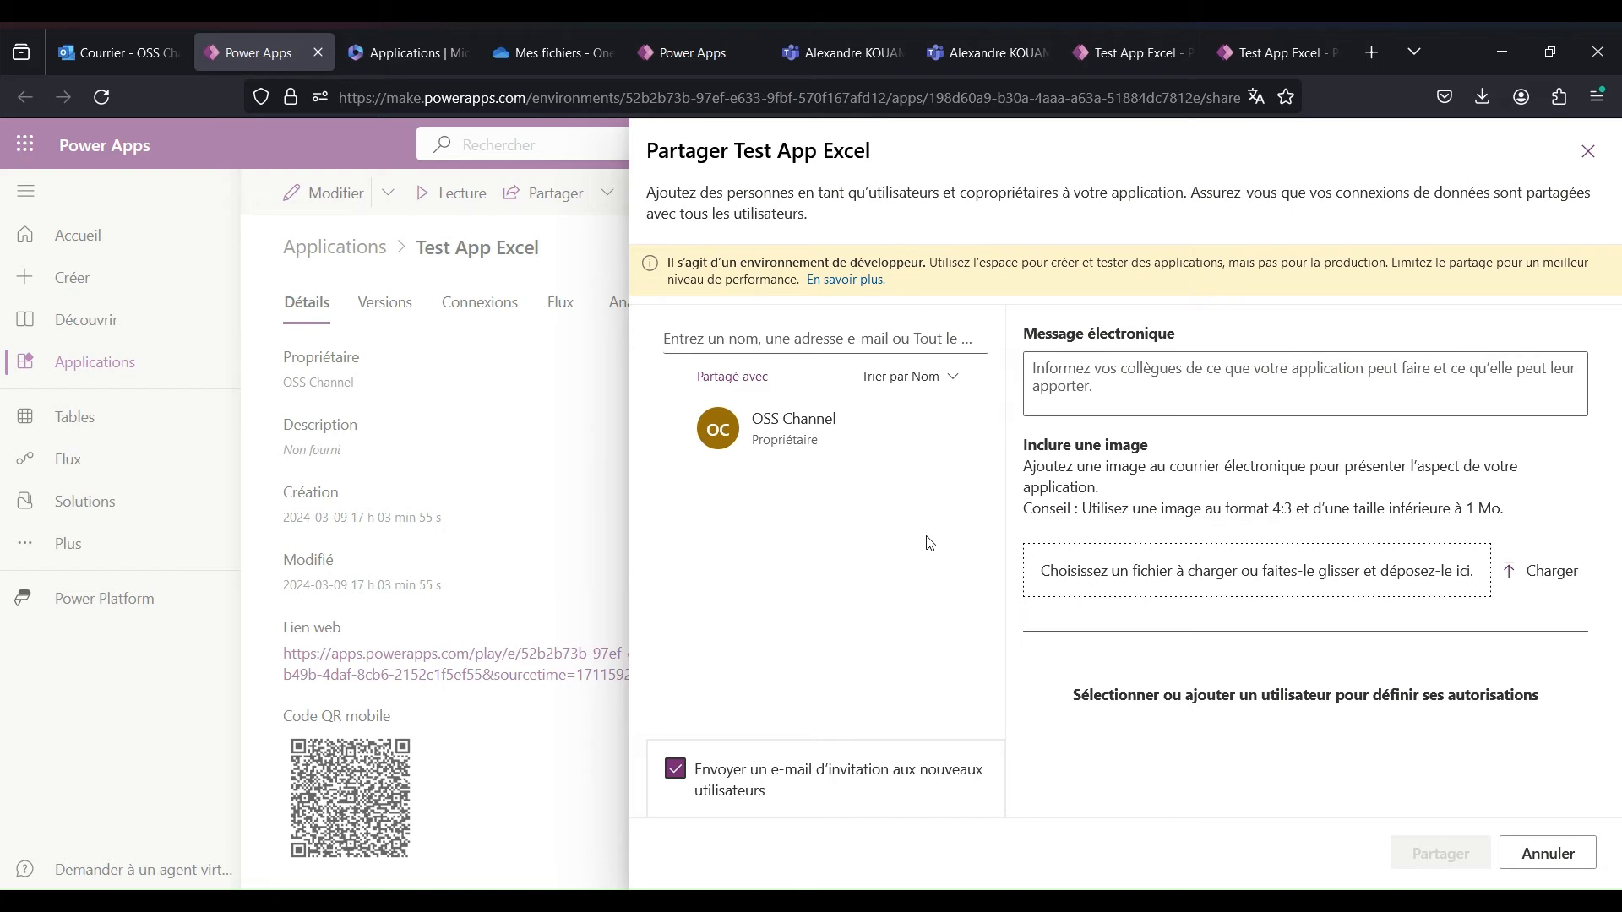
Open the sharing pane from Test App Excel's existing Power Apps details page and compare it with the one opened from the email.
{"action": "left_click", "coordinate": [696, 49]}
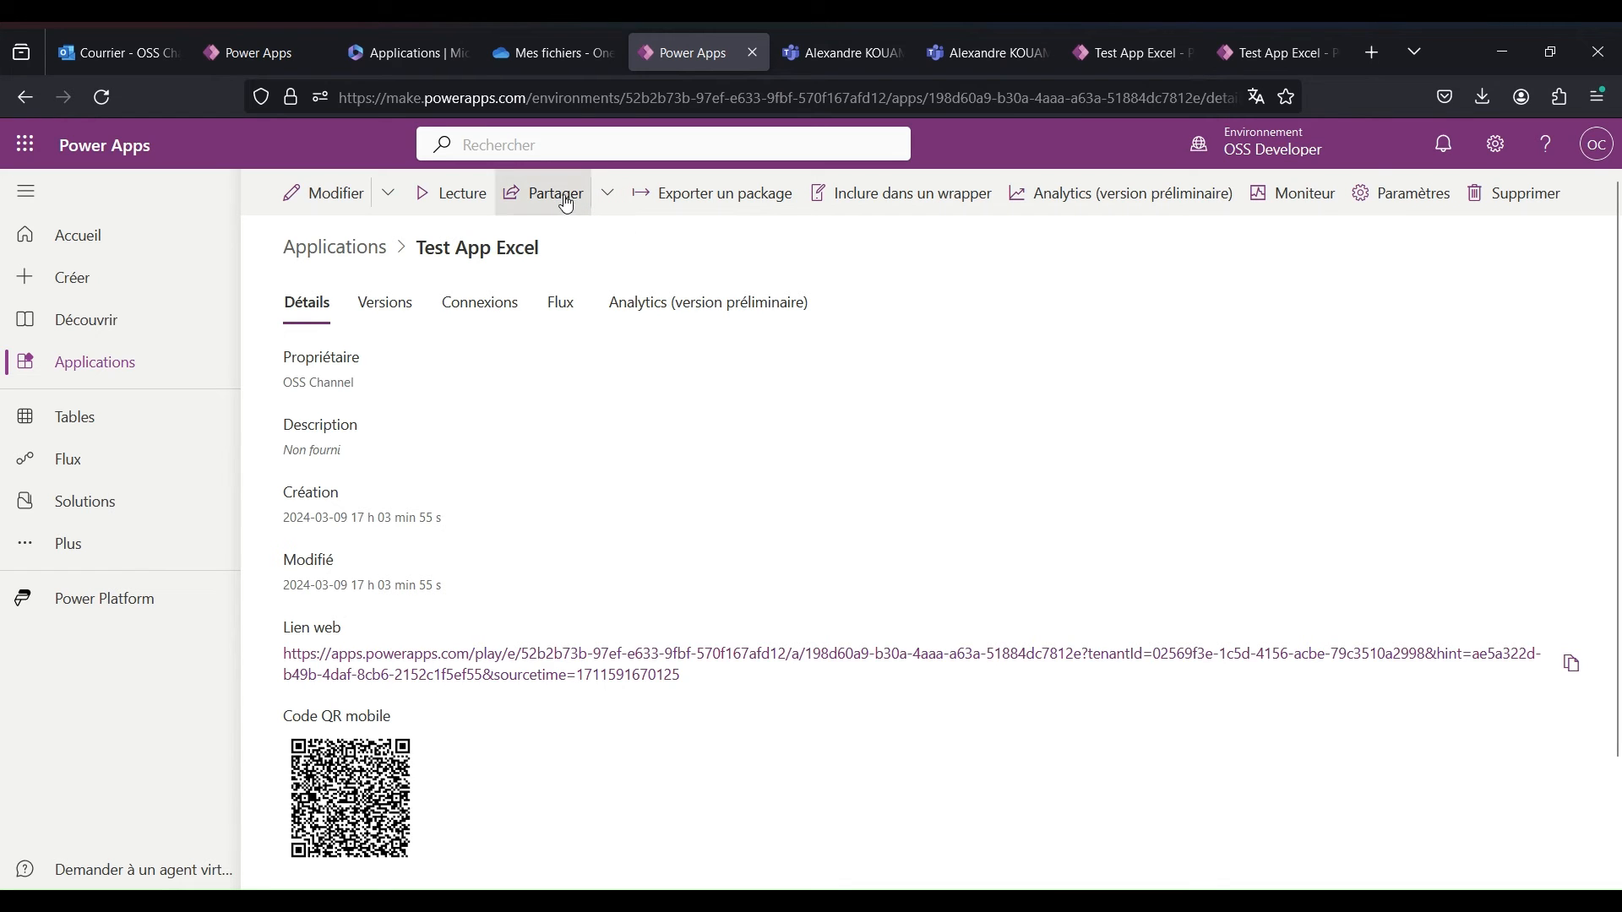
{"action": "left_click", "coordinate": [609, 199]}
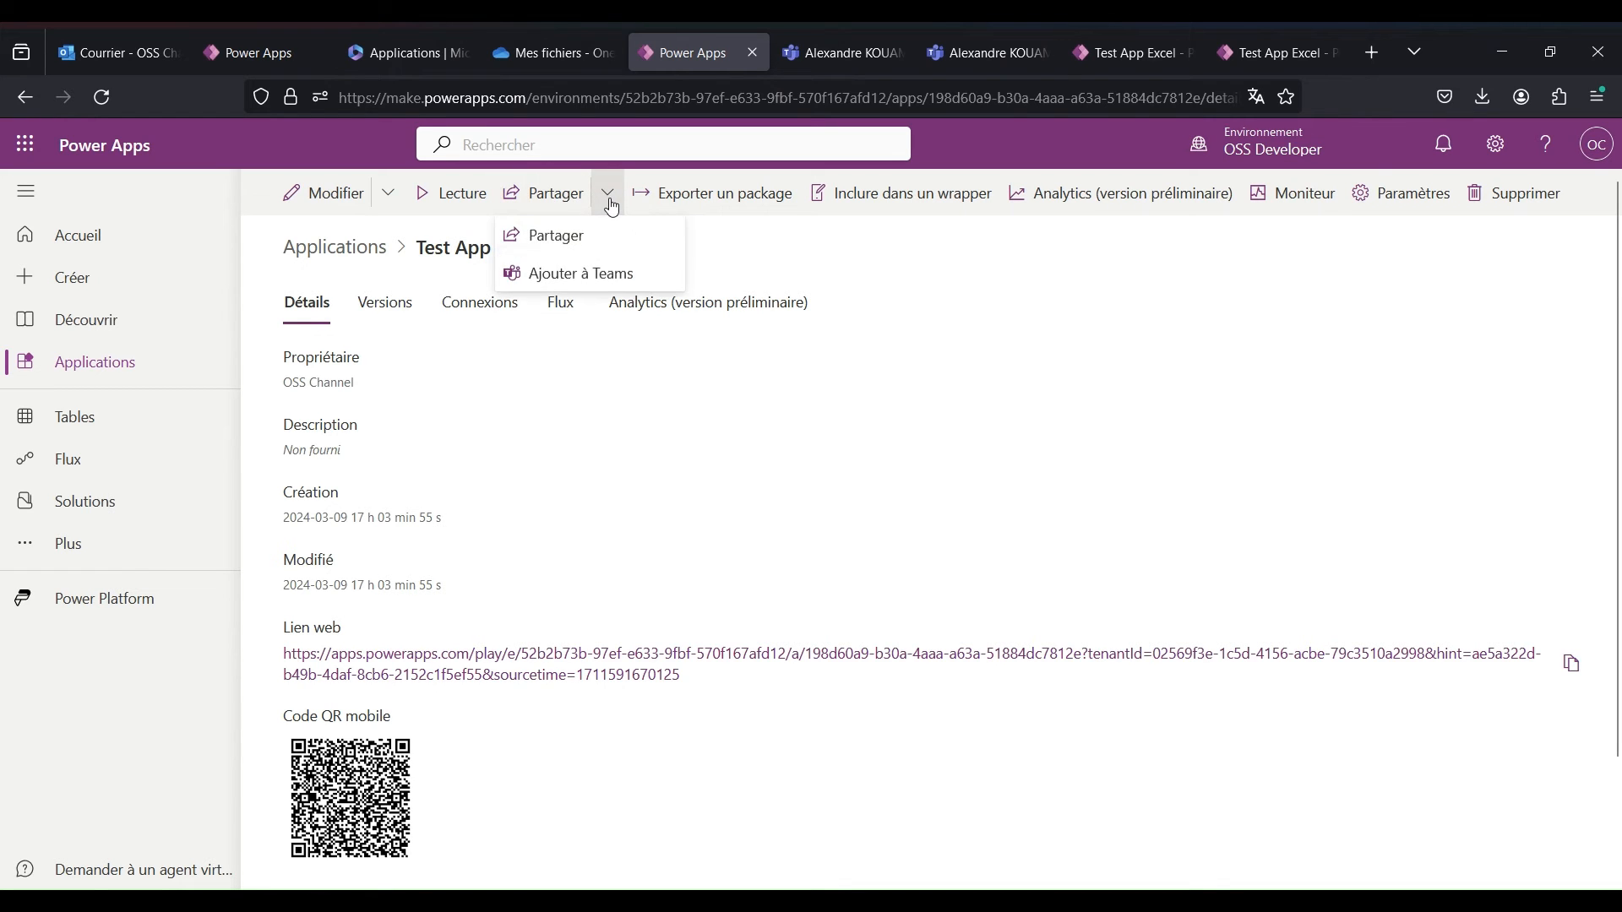
{"action": "left_click", "coordinate": [588, 238]}
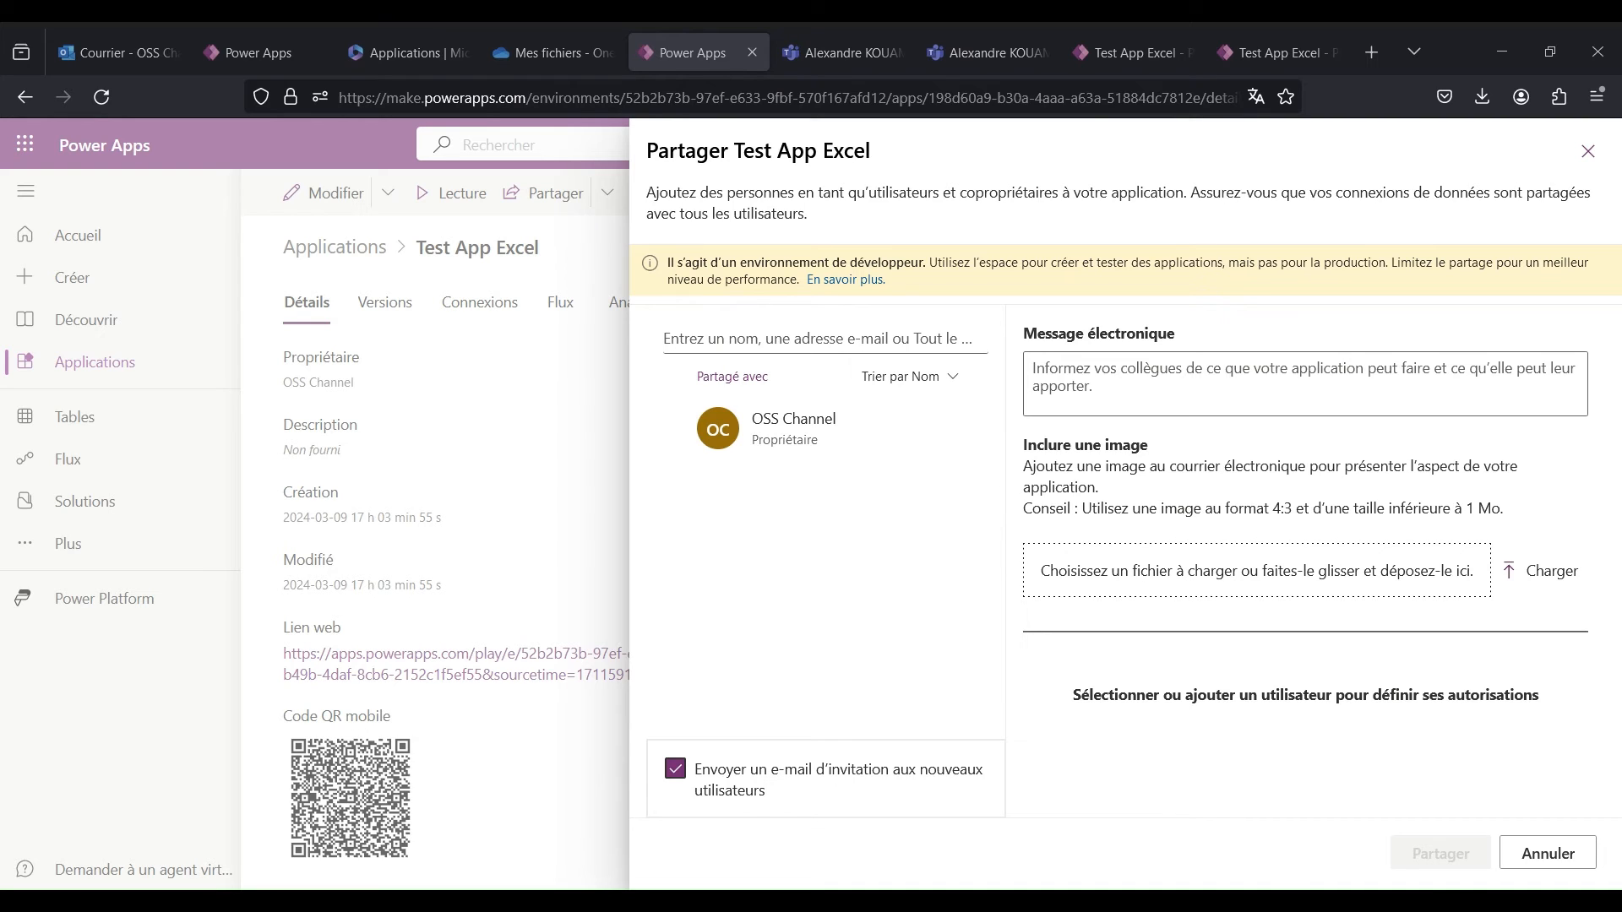
{"action": "left_click", "coordinate": [277, 39]}
{"action": "left_click", "coordinate": [714, 41]}
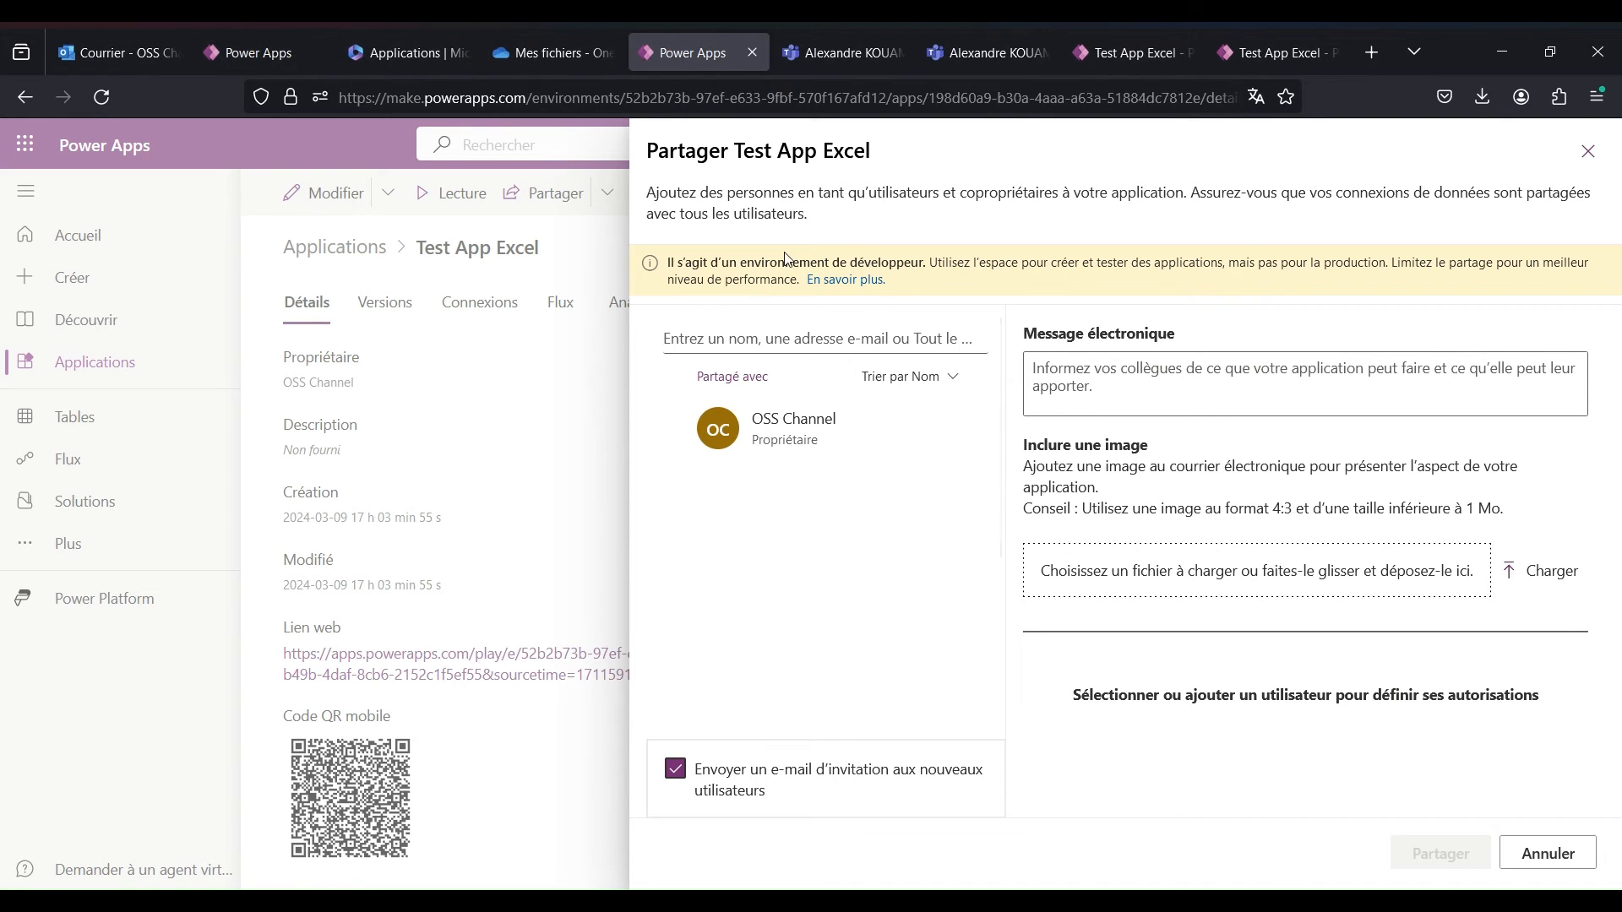
Search for the requesting colleague and add them as a new user of Test App Excel.
{"action": "left_click", "coordinate": [766, 335]}
{"action": "type", "text": "alex"}
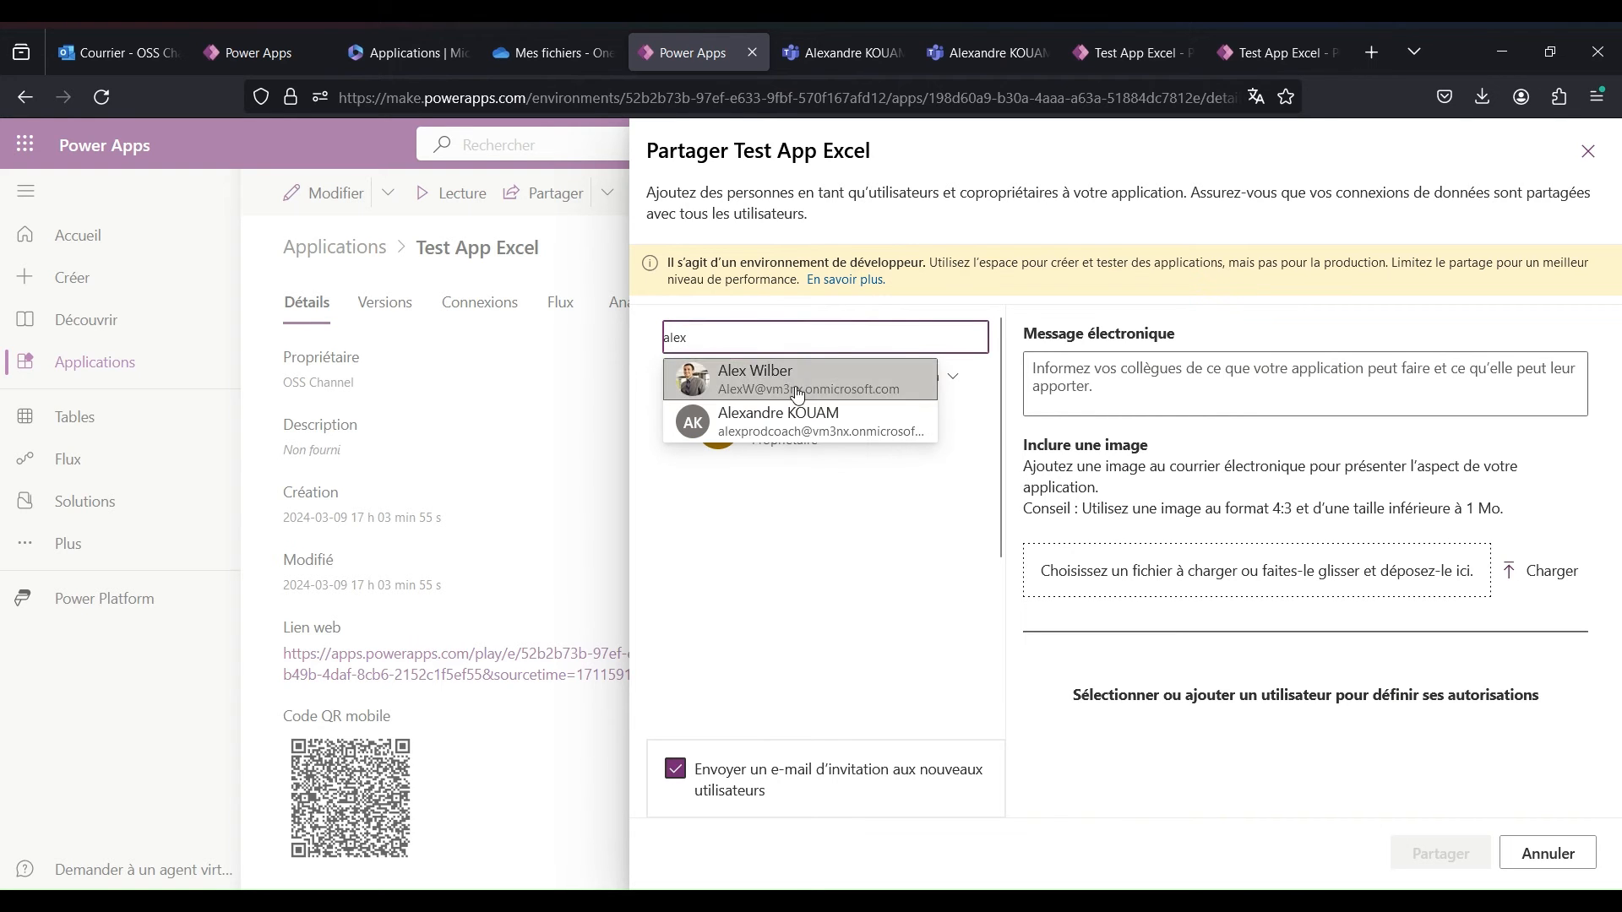
{"action": "left_click", "coordinate": [833, 423]}
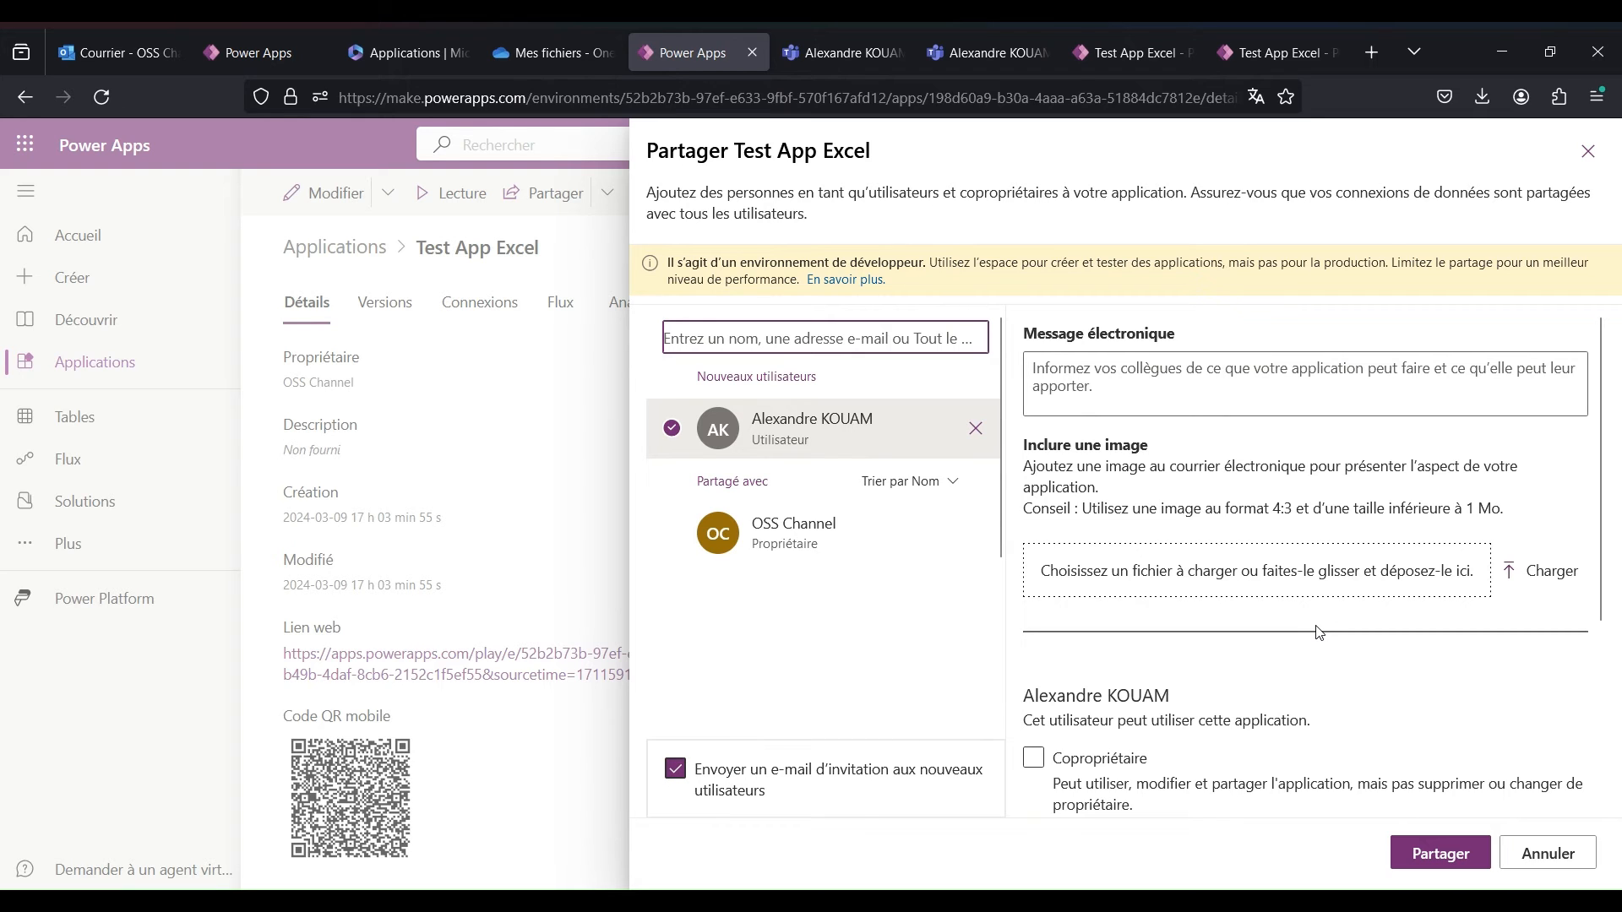
Review the new user's data access permissions, set them as Copropriétaire and share Test App Excel with an invitation email.
{"action": "scroll", "coordinate": [1319, 632], "scroll_direction": "down", "scroll_amount": 2}
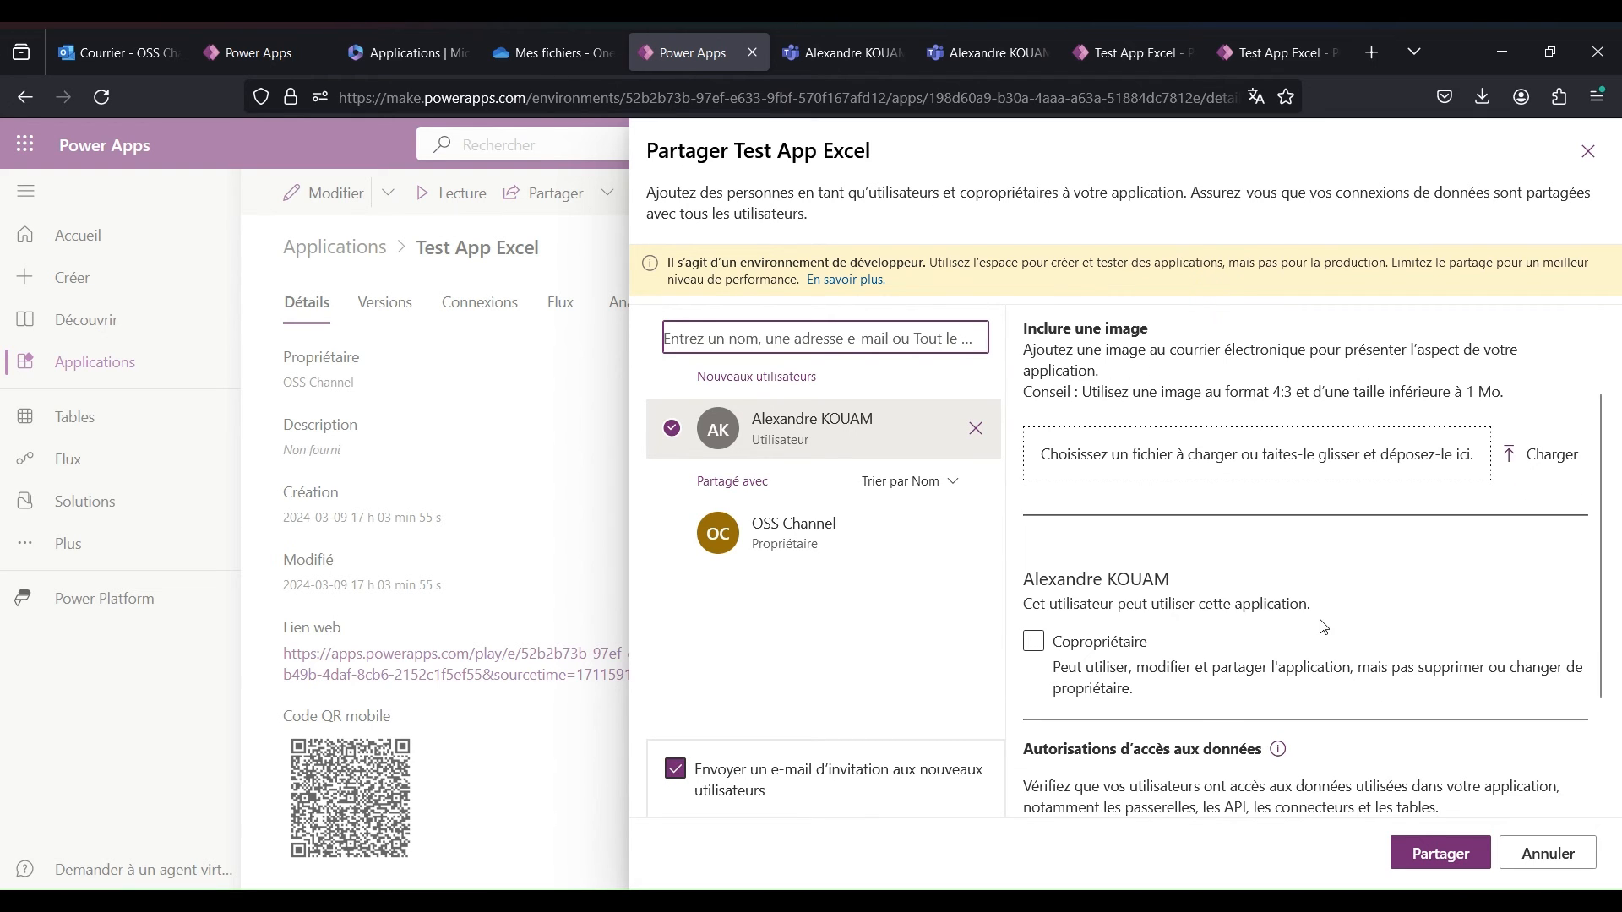
{"action": "scroll", "coordinate": [1323, 626], "scroll_direction": "down", "scroll_amount": 2}
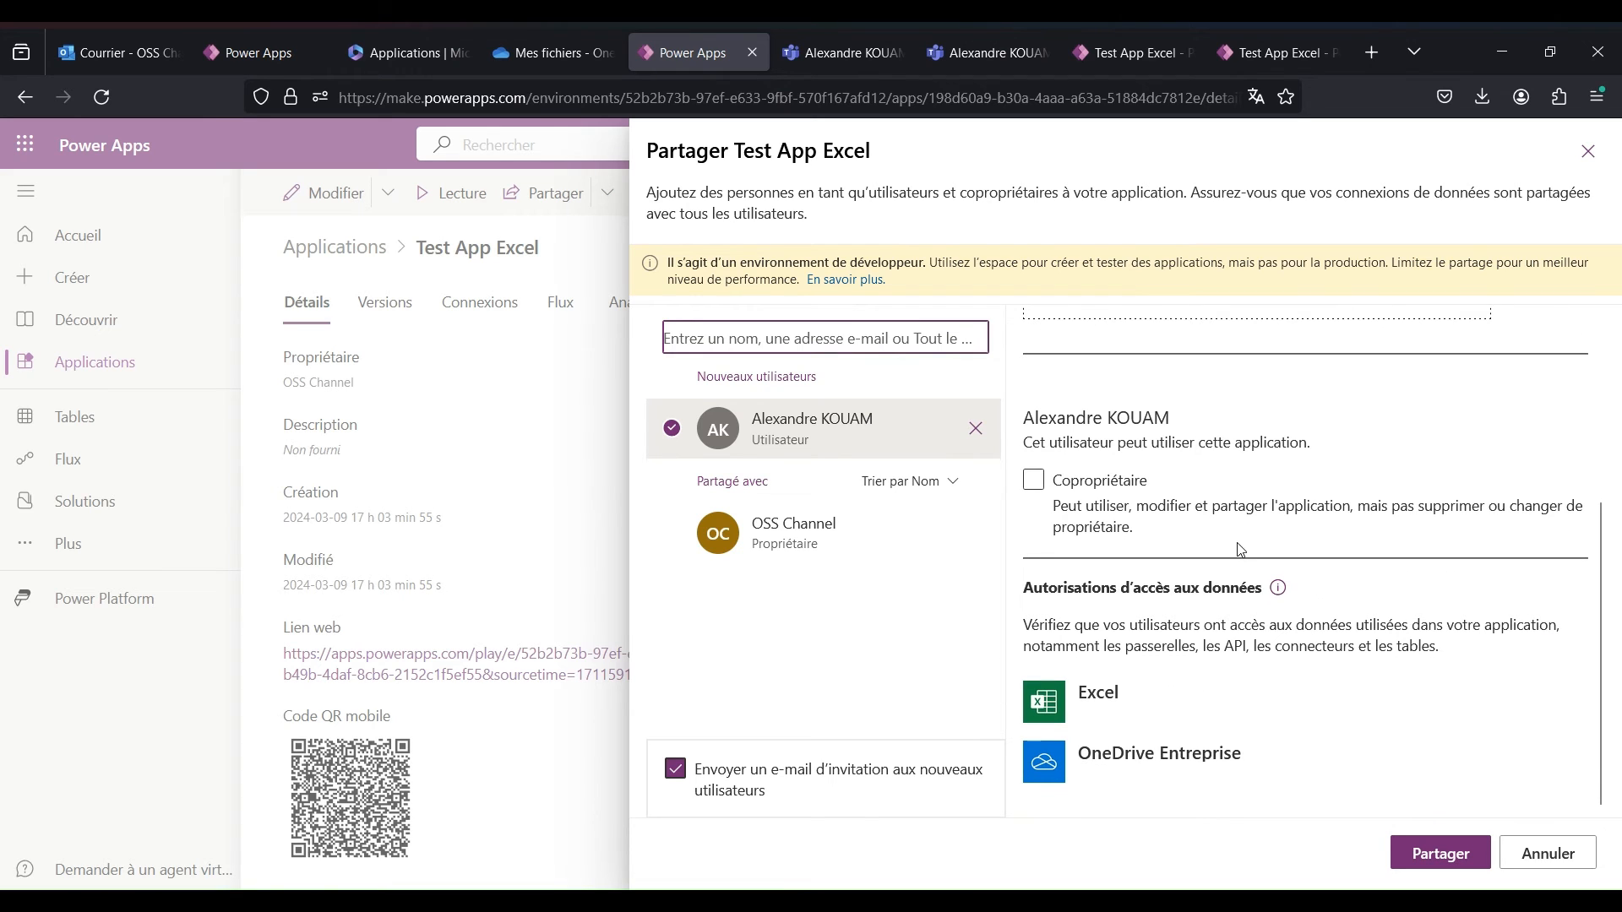
{"action": "scroll", "coordinate": [1130, 575], "scroll_direction": "up", "scroll_amount": 1}
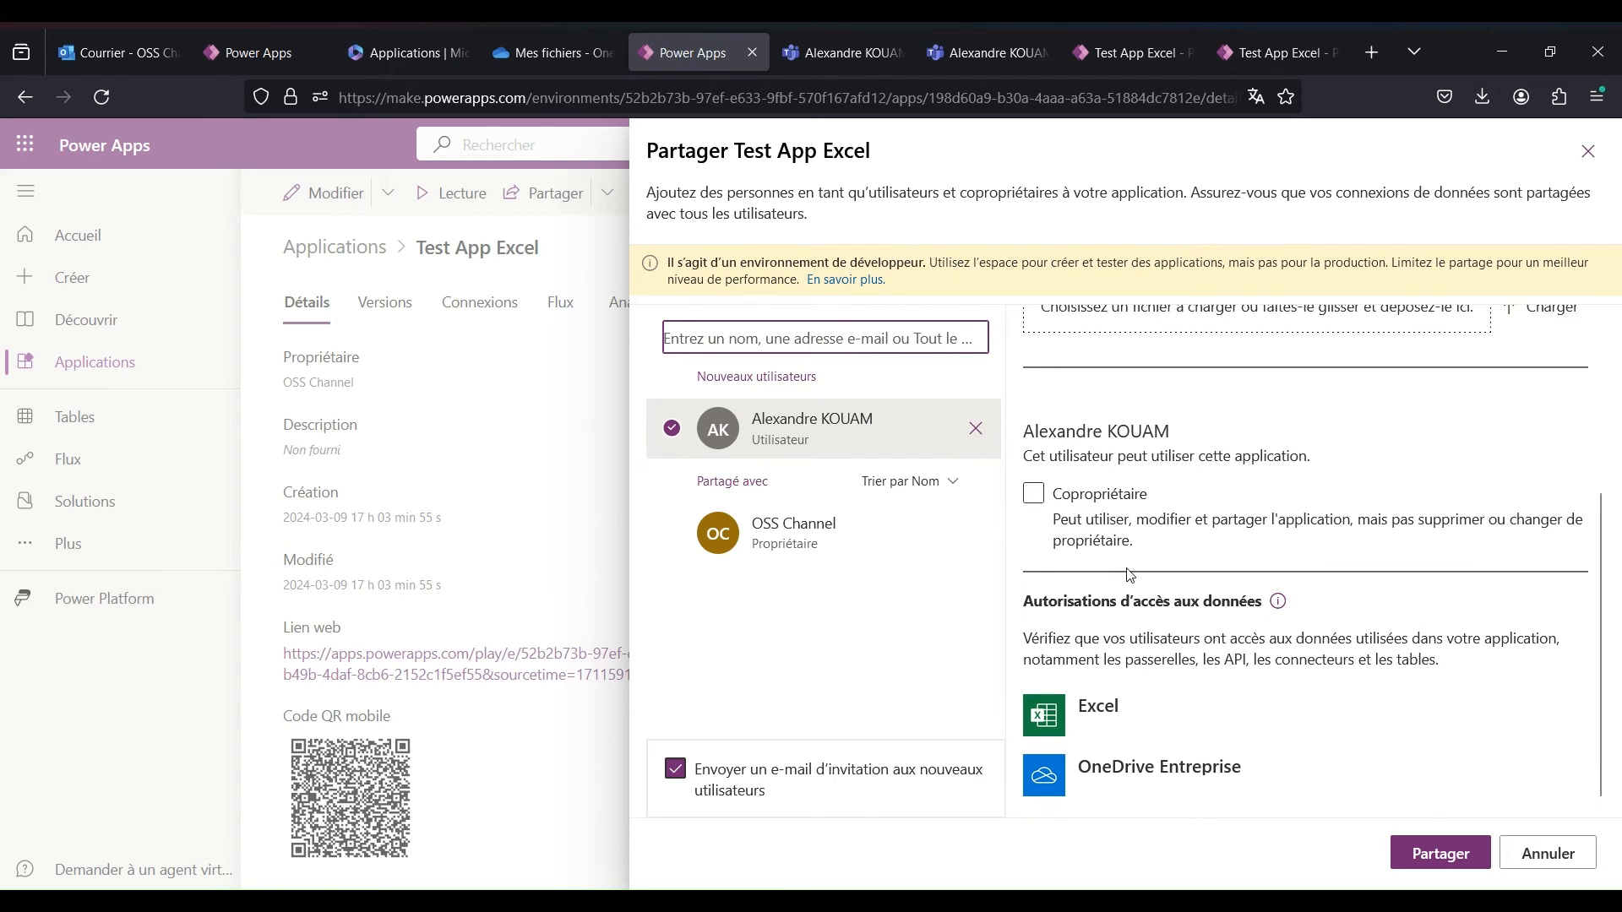
{"action": "scroll", "coordinate": [1129, 575], "scroll_direction": "up", "scroll_amount": 3}
{"action": "left_click", "coordinate": [1098, 762]}
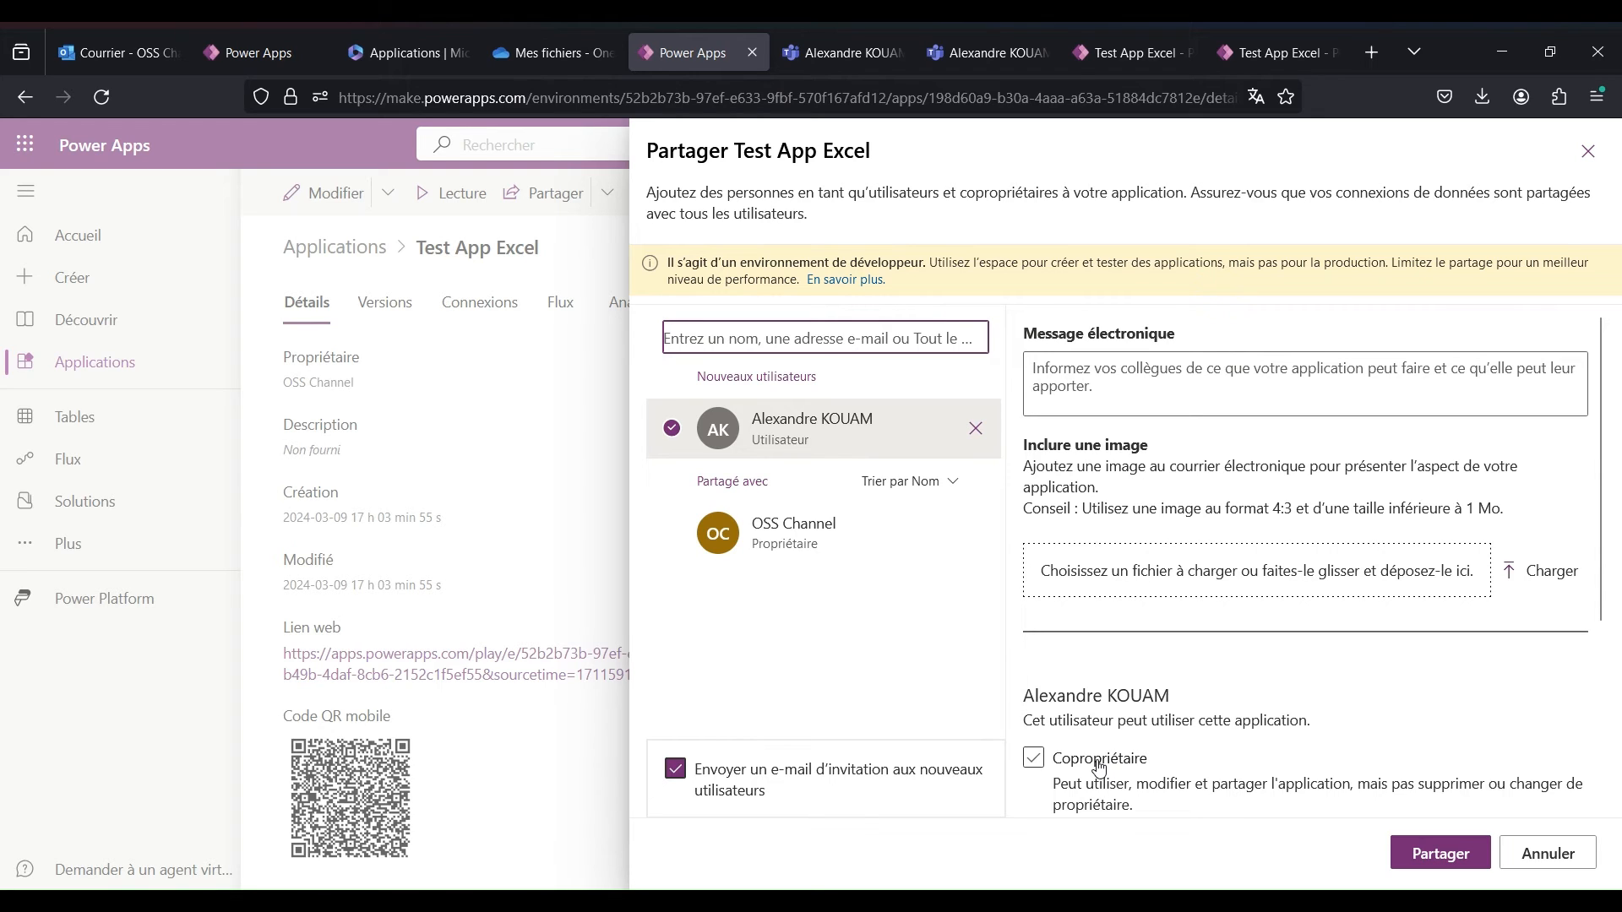
{"action": "left_click", "coordinate": [1098, 766]}
{"action": "left_click", "coordinate": [1436, 861]}
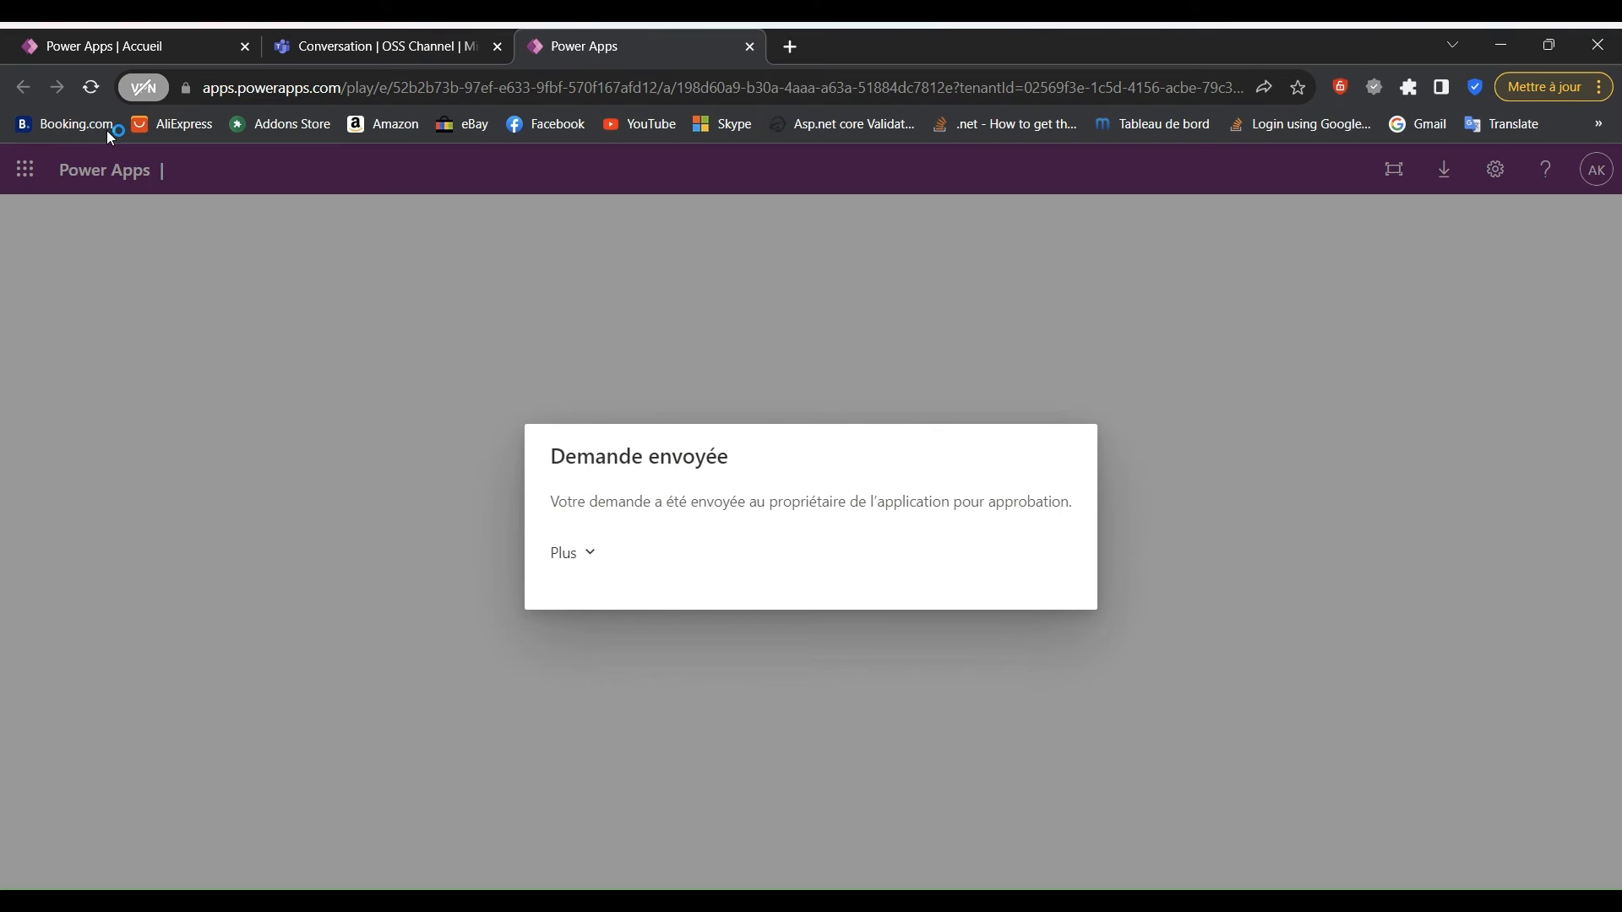
In the recipient's session, reload the shared app page, return to the Teams conversation and dismiss the organization chart tip.
{"action": "left_click", "coordinate": [91, 87]}
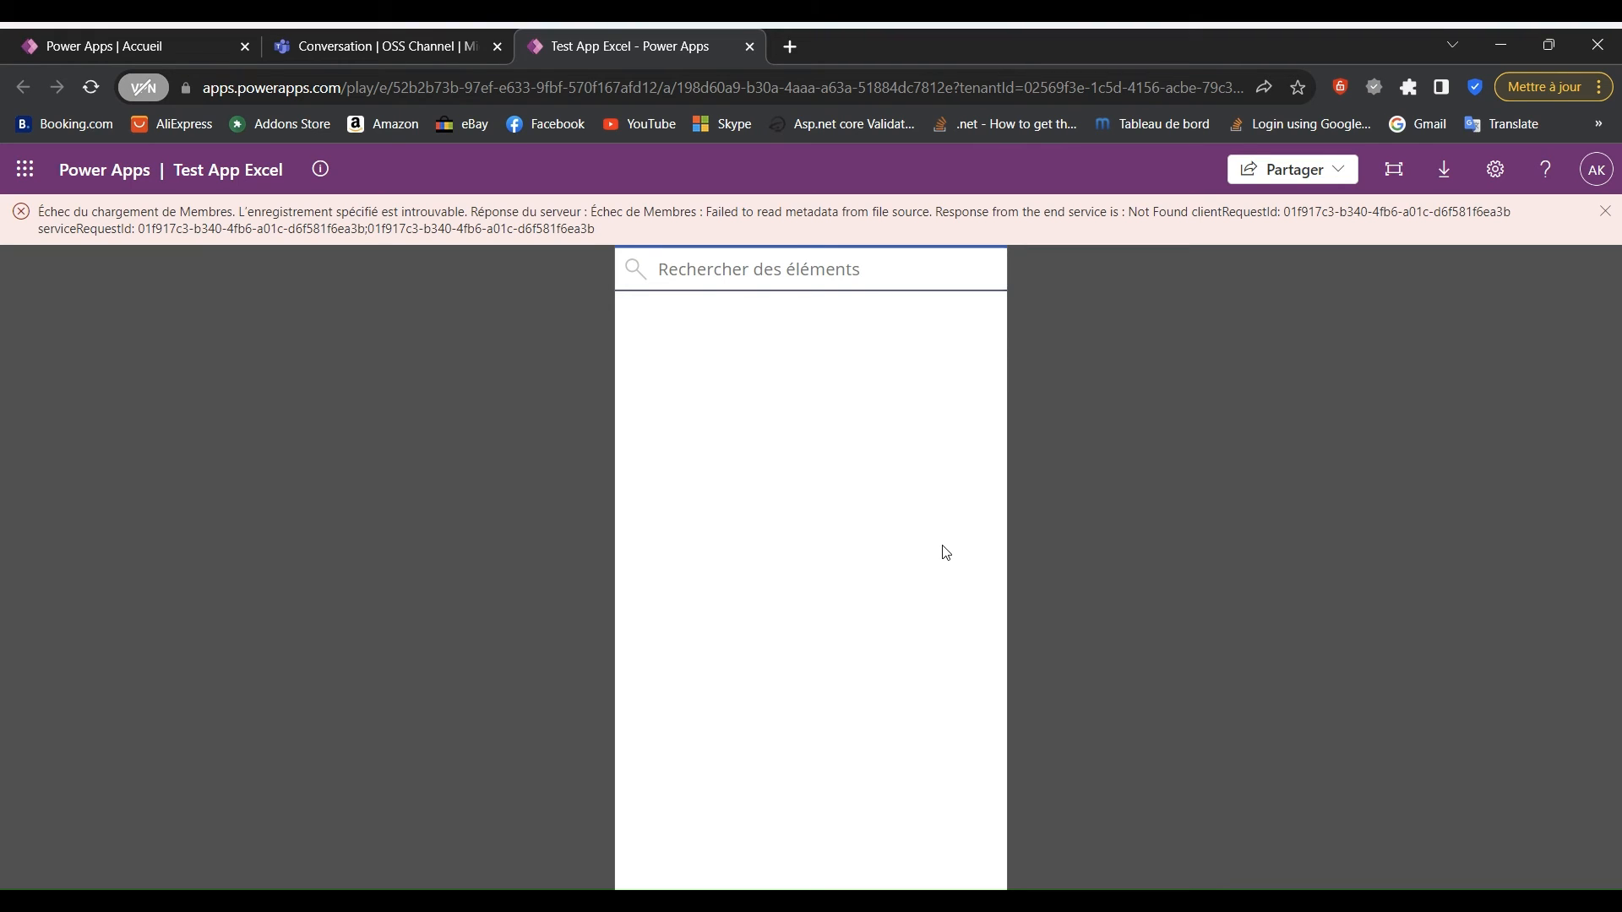
{"action": "left_click", "coordinate": [424, 46]}
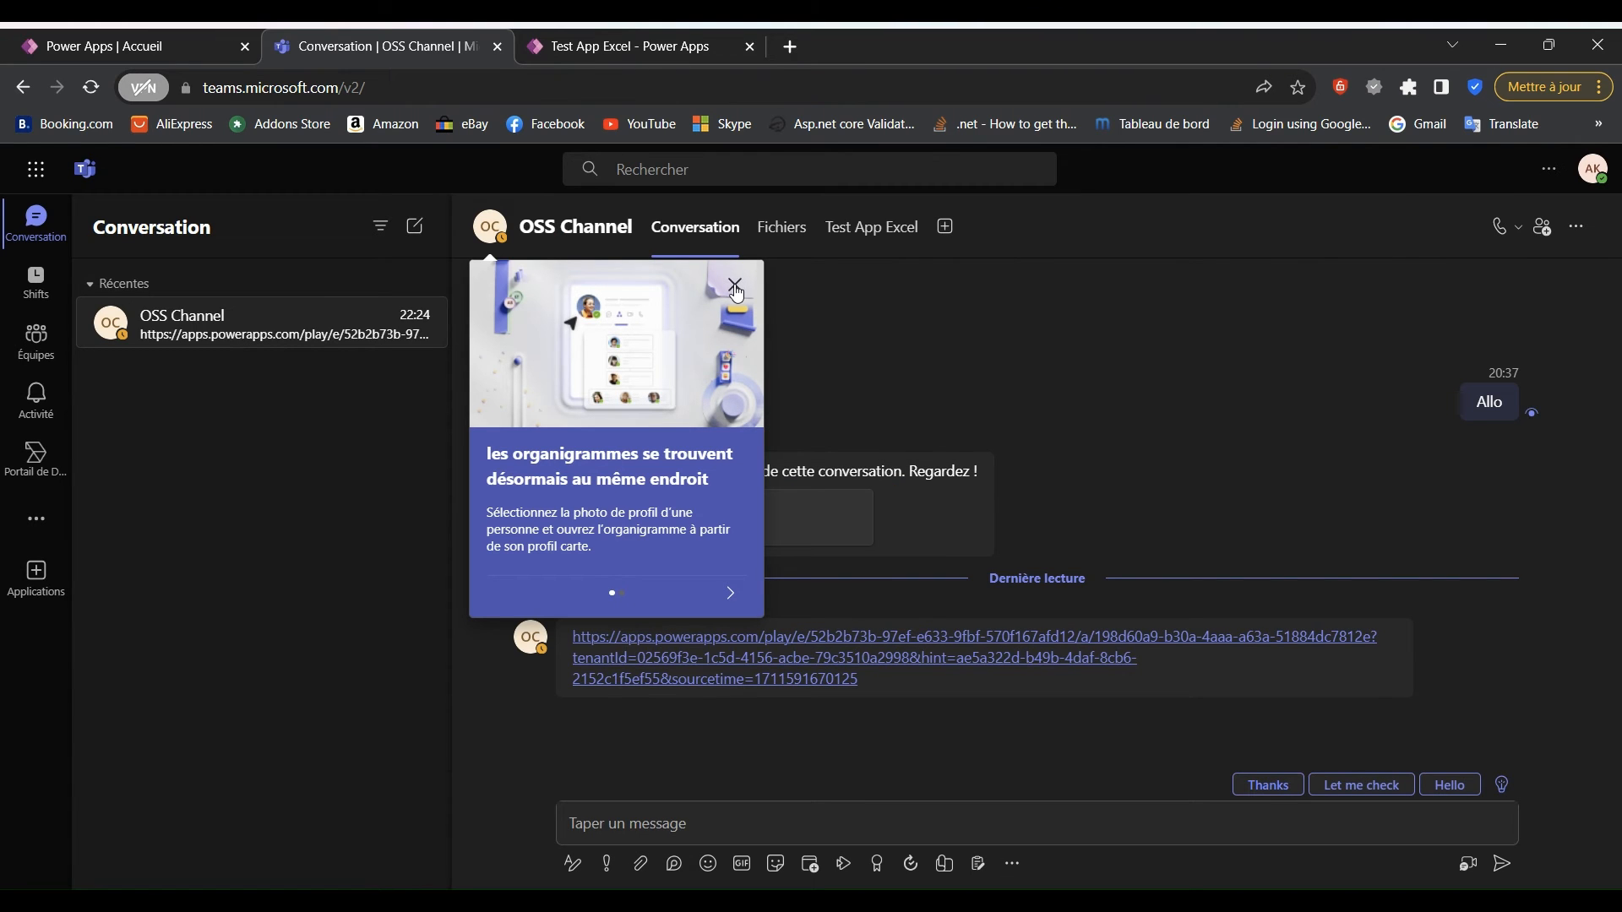
{"action": "left_click", "coordinate": [735, 288]}
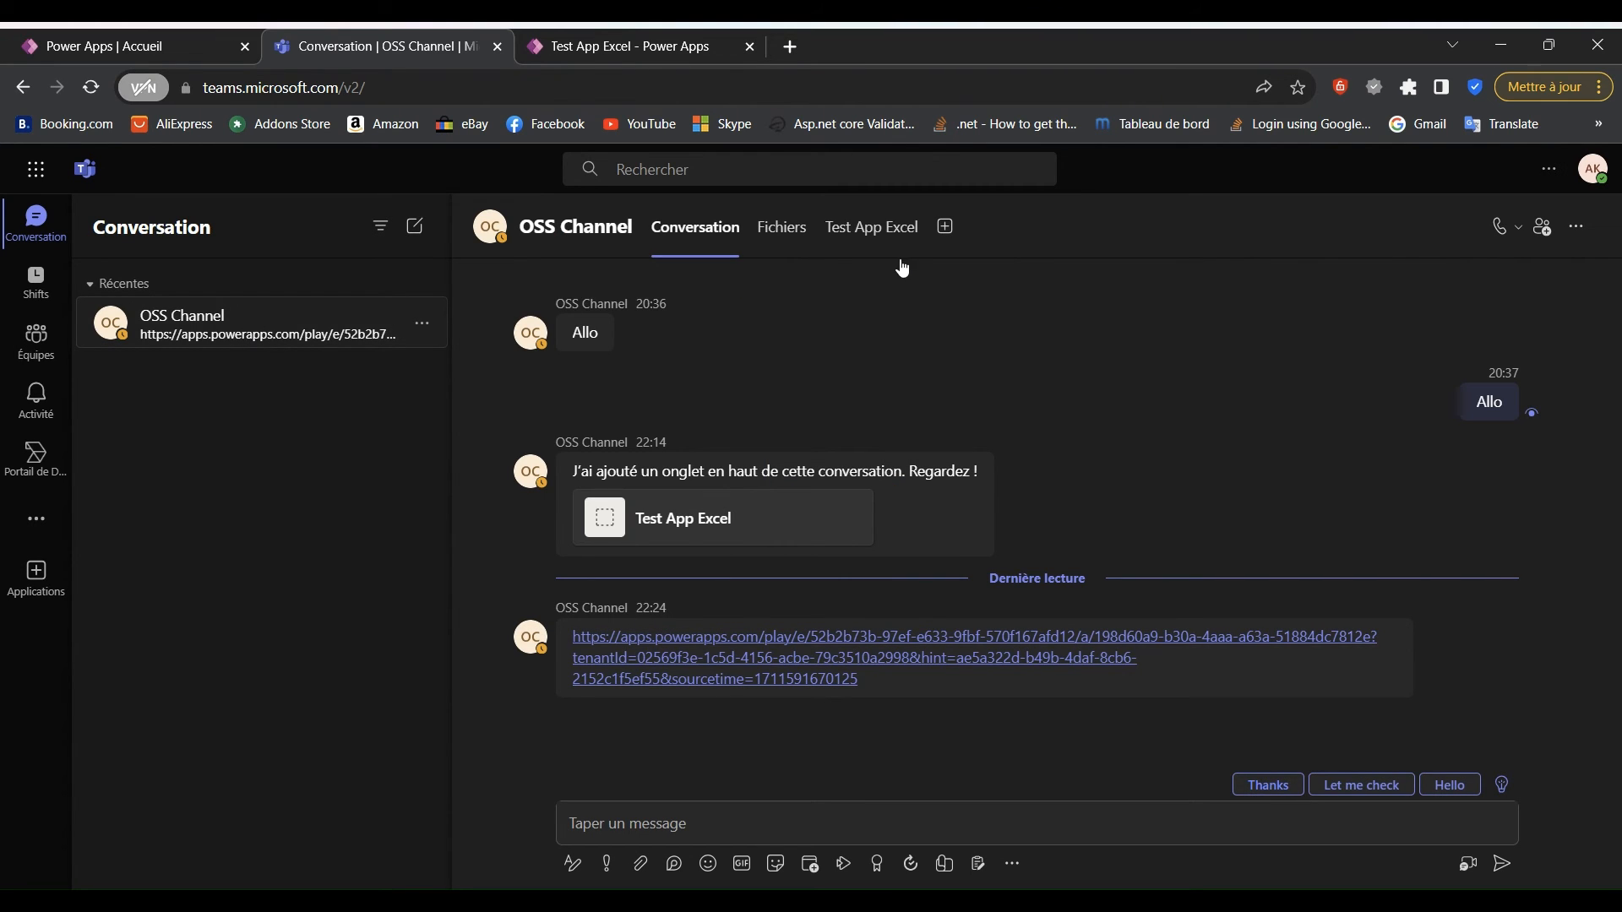
Check Test App Excel in the recipient's OSS Channel chat and in the MSFT team's Général channel.
{"action": "left_click", "coordinate": [885, 241]}
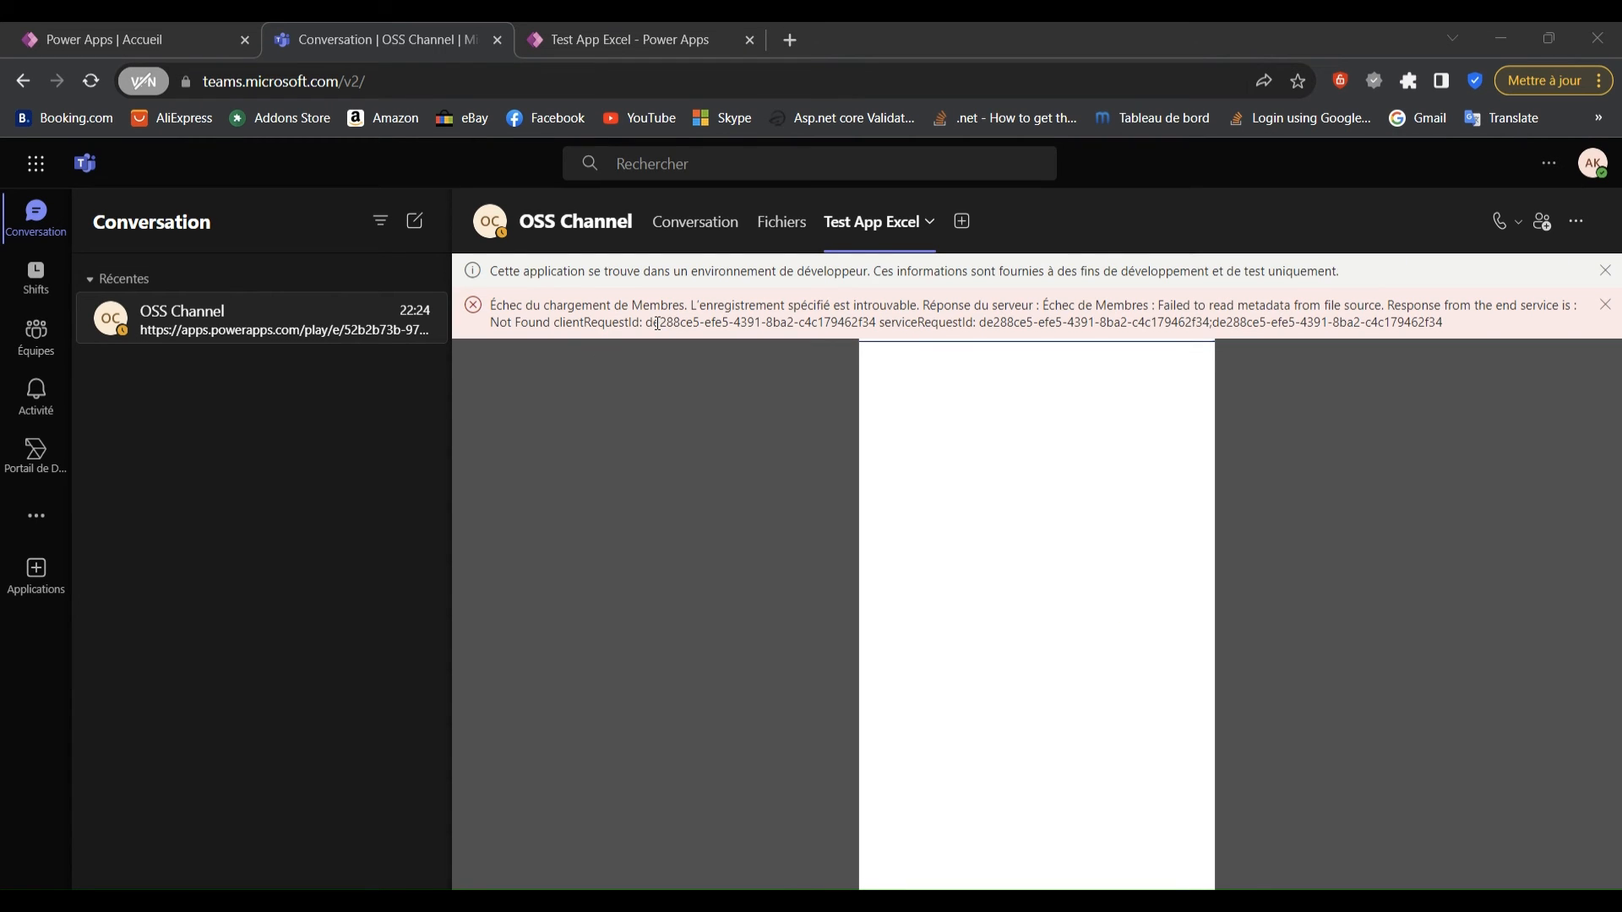
{"action": "left_click", "coordinate": [35, 356]}
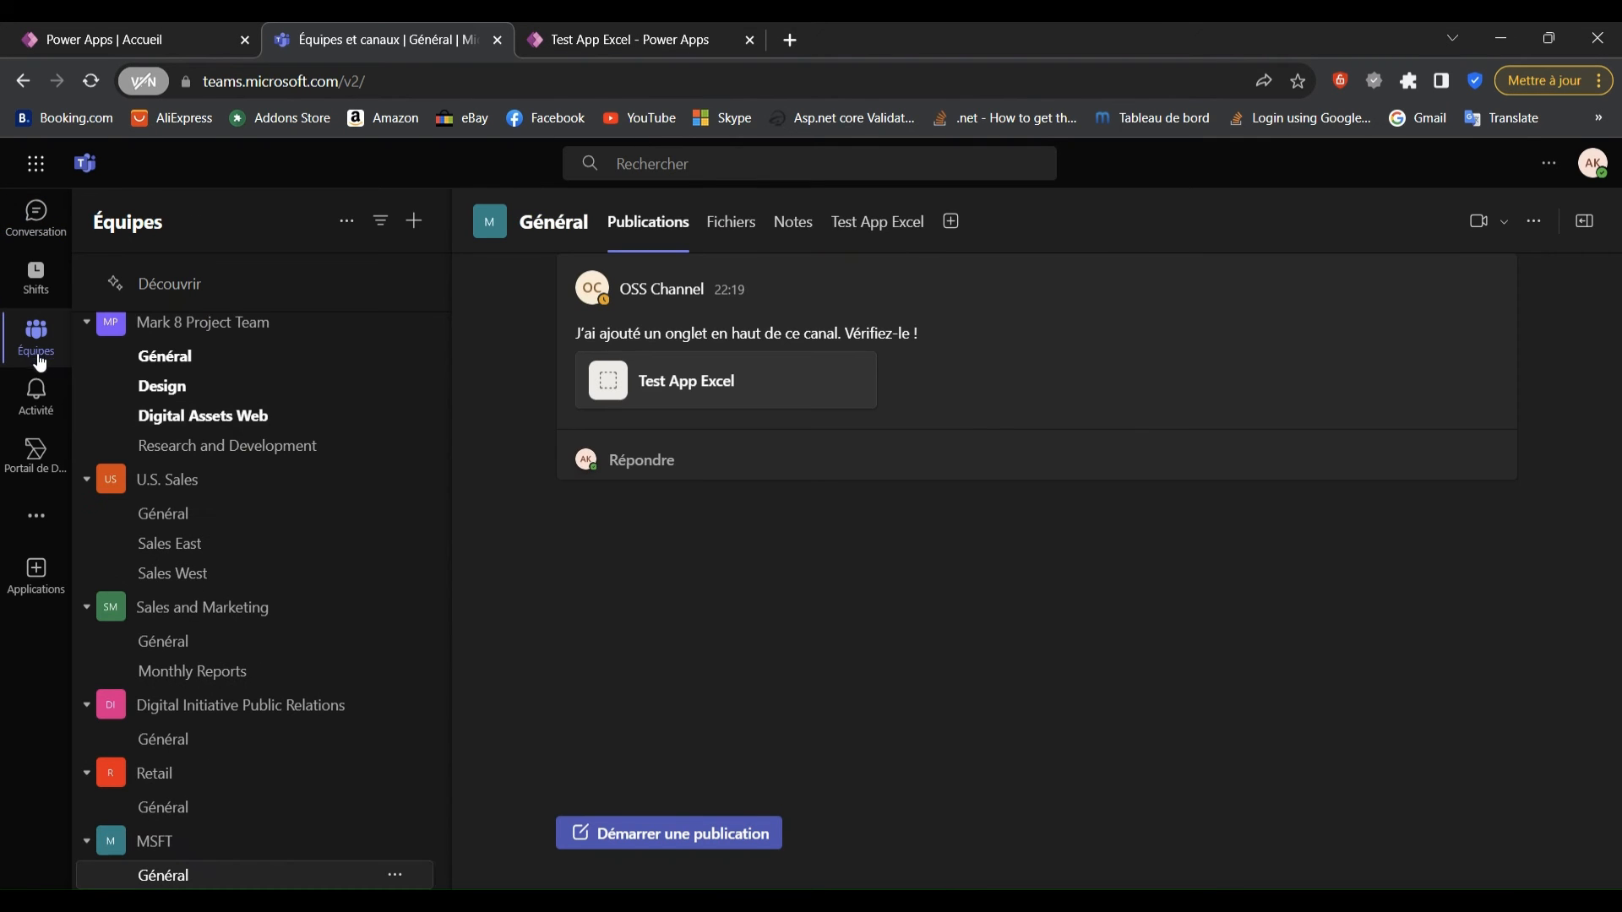
{"action": "left_click", "coordinate": [870, 224]}
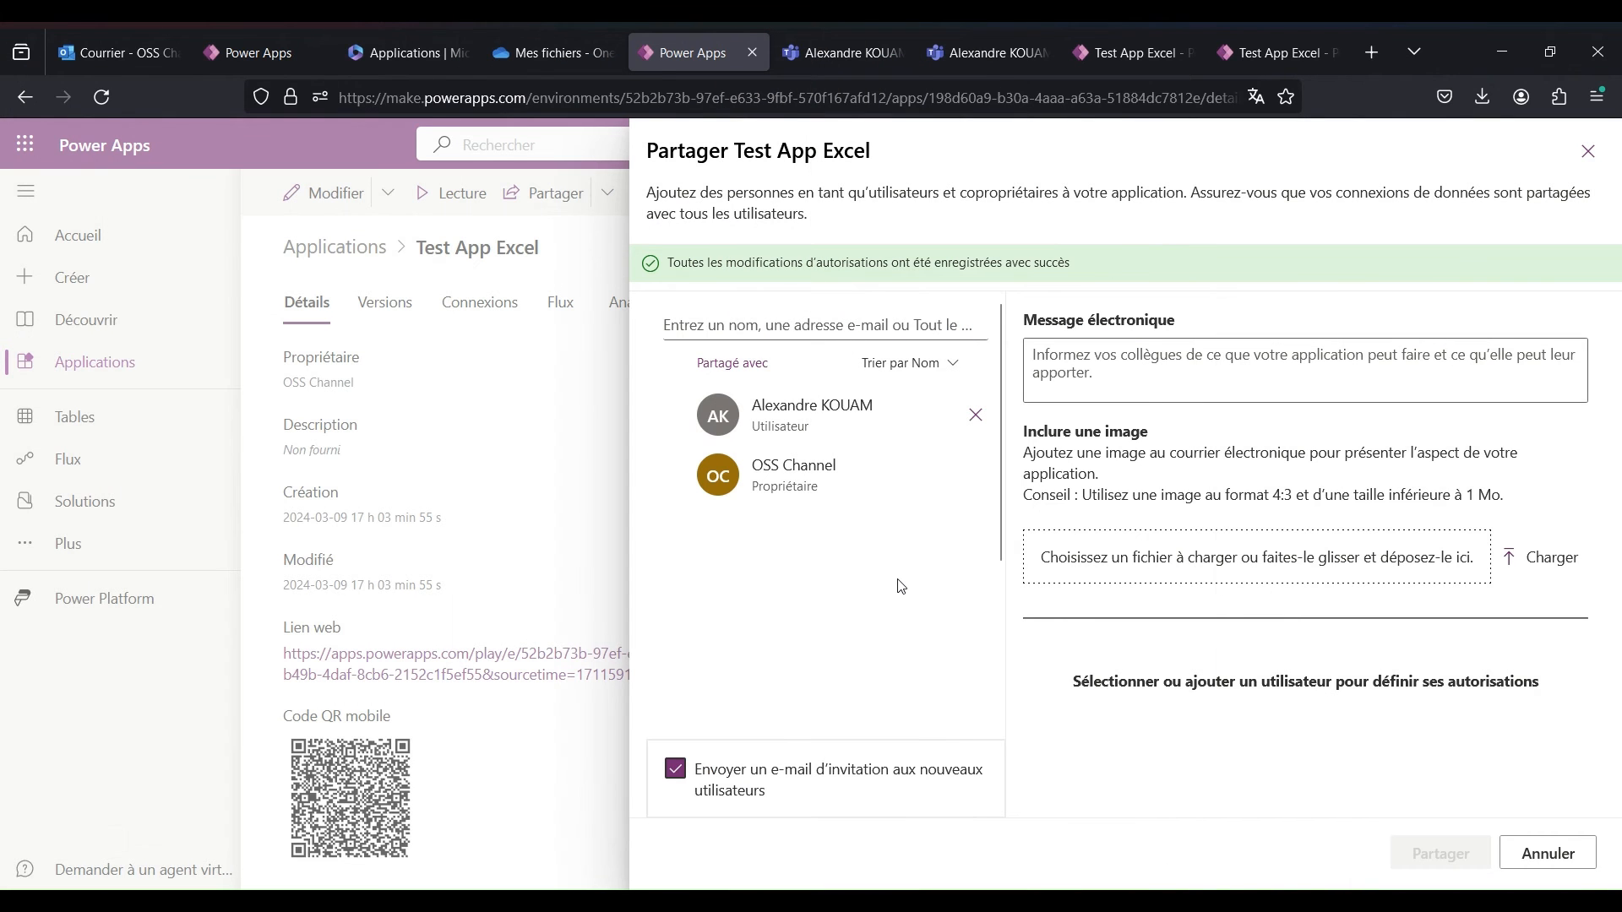
Close the app sharing pane, switch to OneDrive in the owner's session and share Liste des membres.xlsx with the colleague.
{"action": "left_click", "coordinate": [1588, 152]}
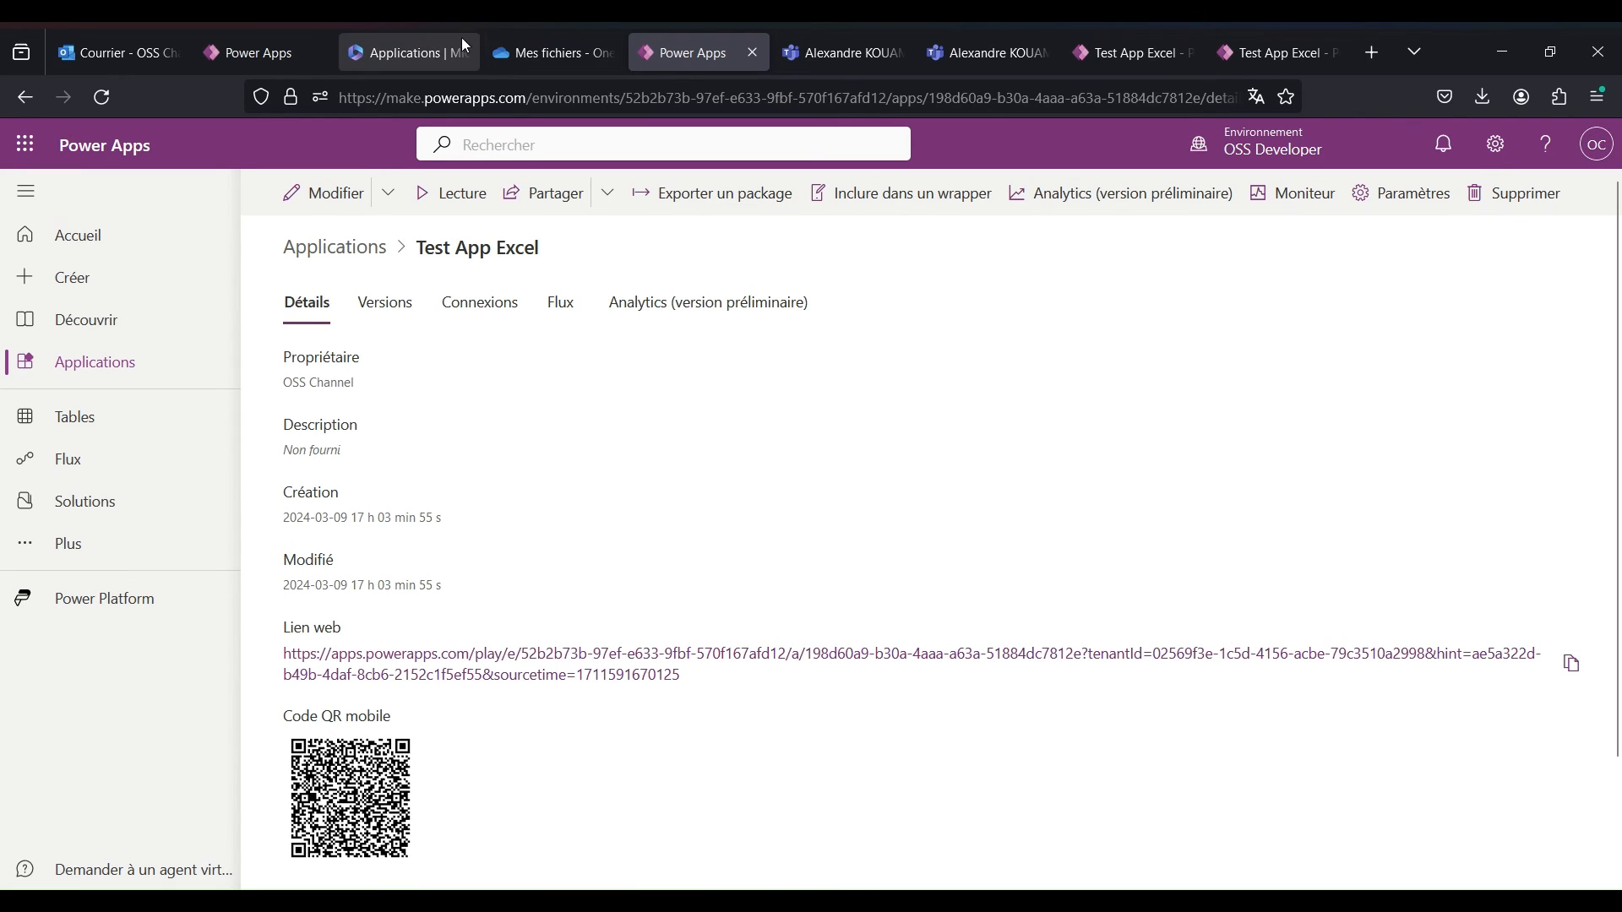
{"action": "left_click", "coordinate": [581, 47]}
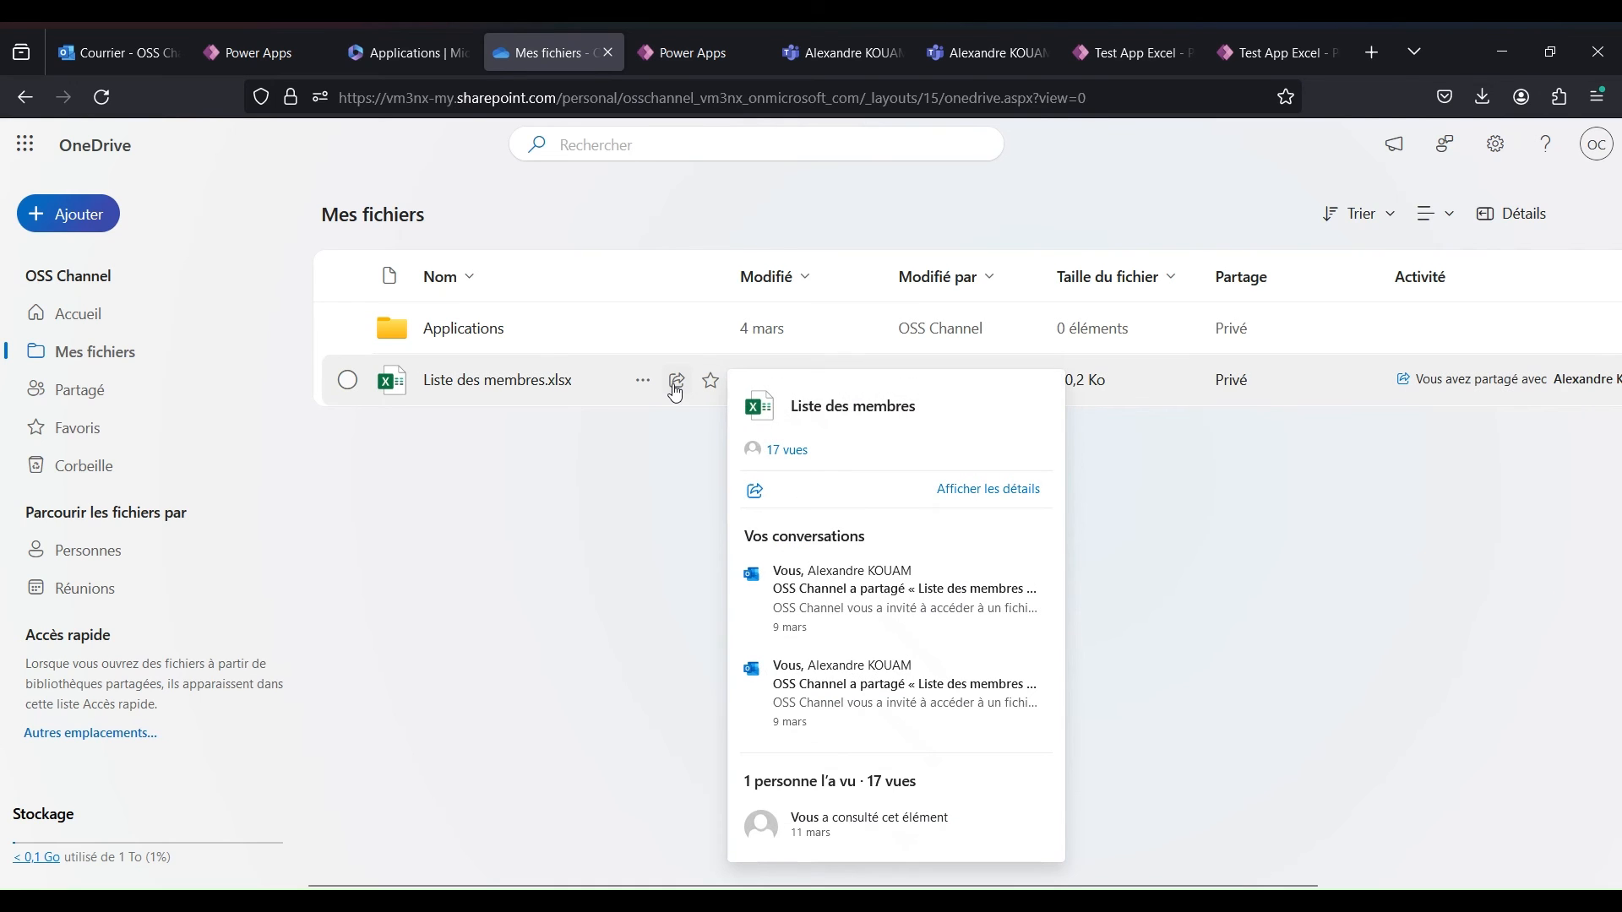
{"action": "left_click", "coordinate": [676, 382]}
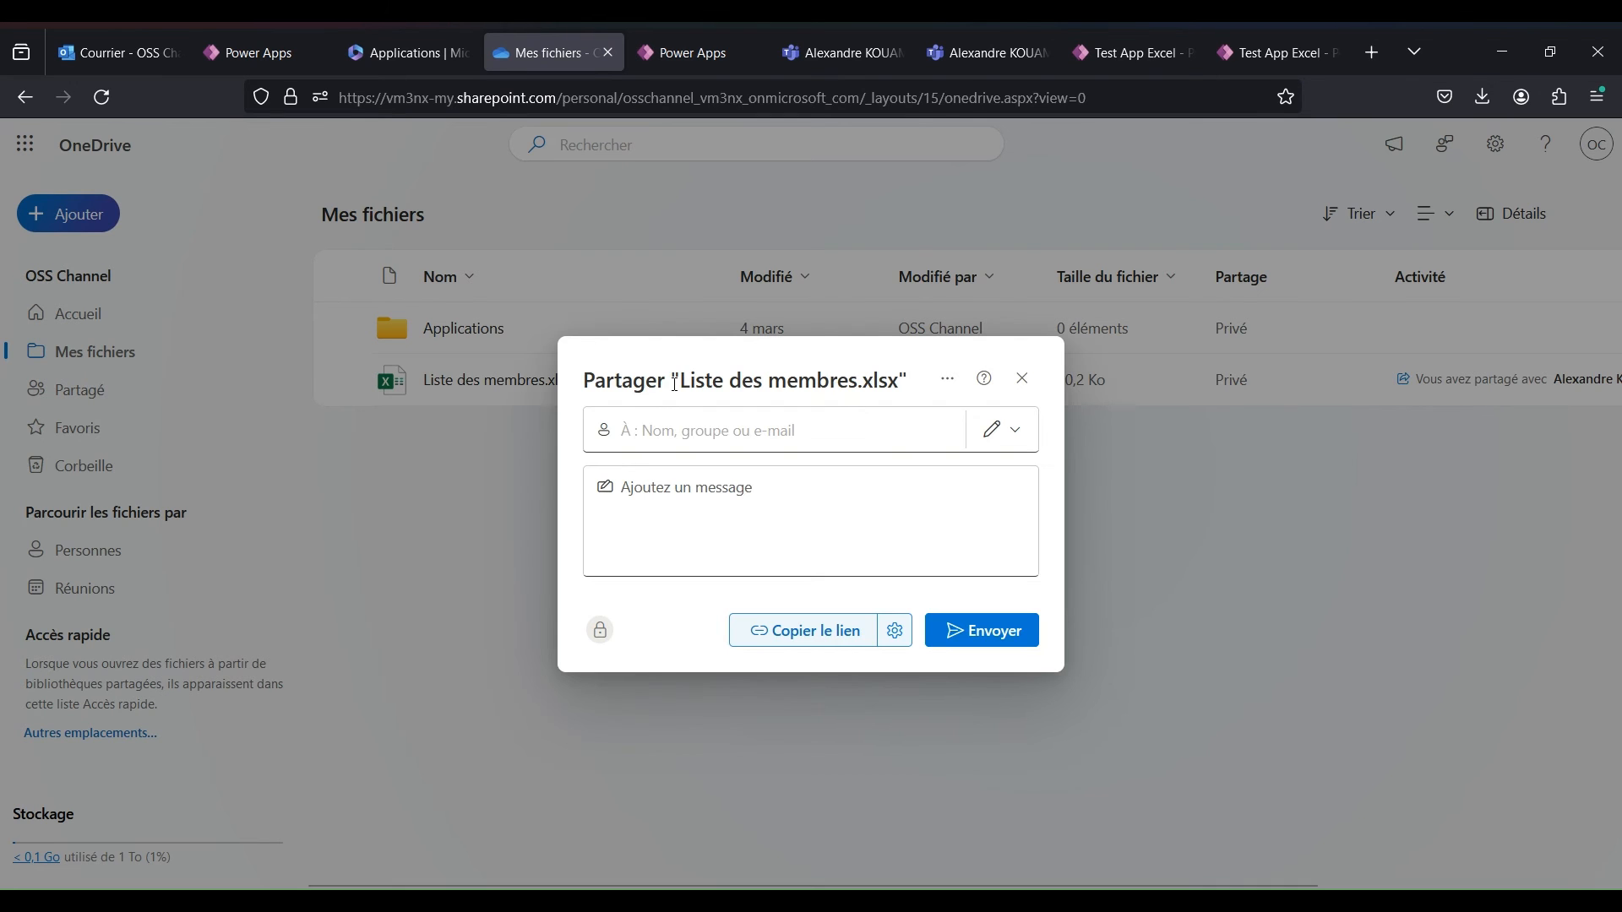
{"action": "left_click", "coordinate": [714, 435]}
{"action": "type", "text": "alexa"}
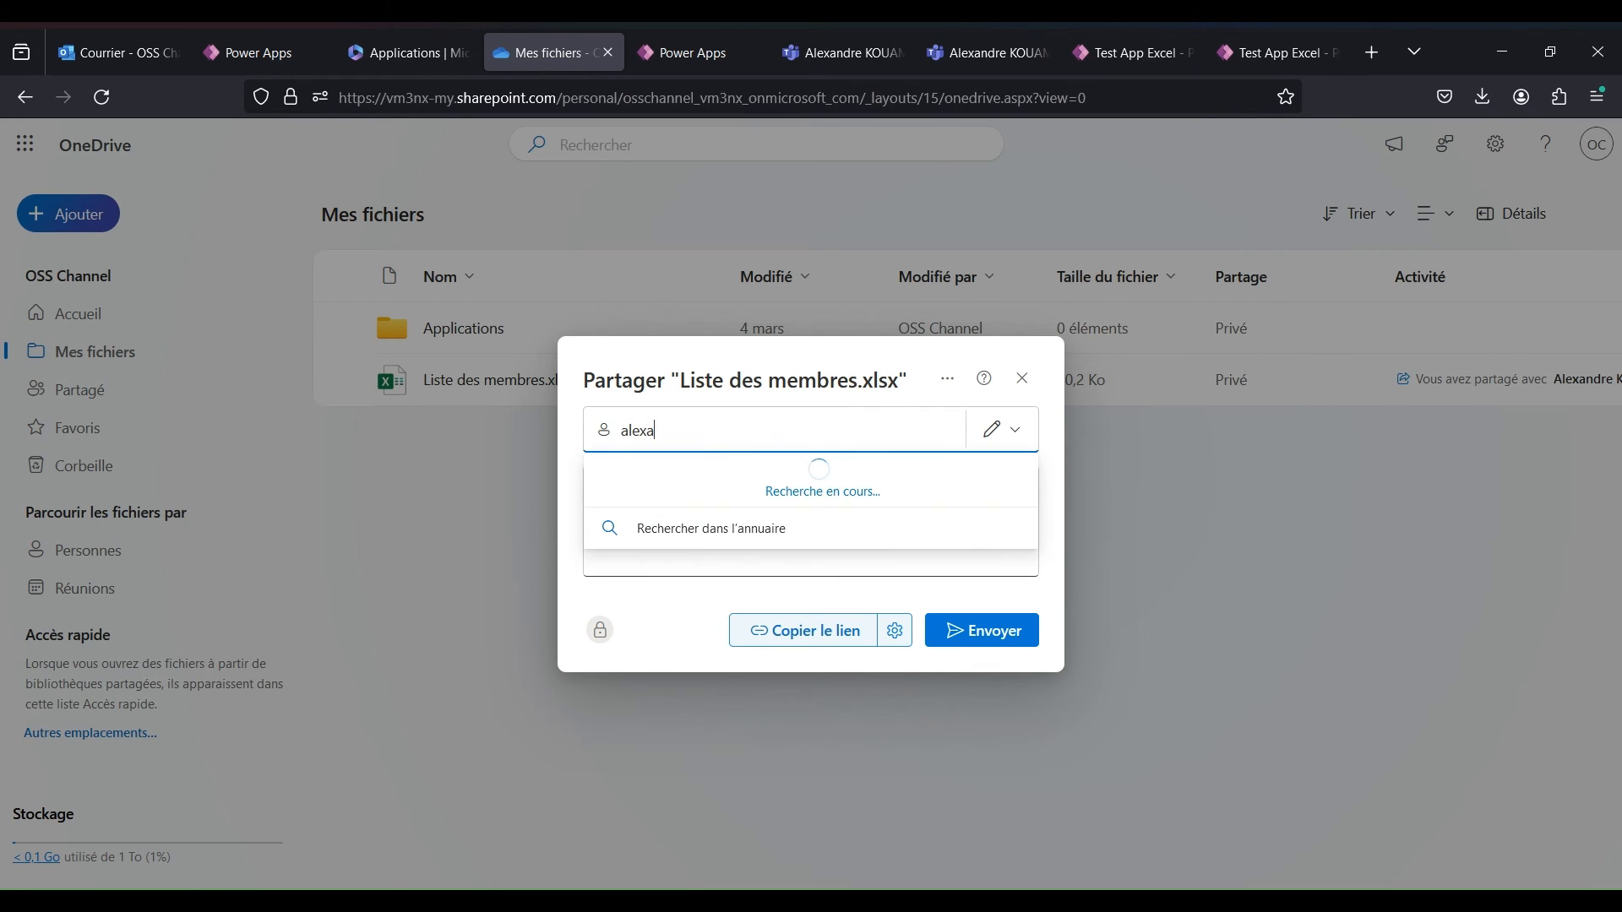
{"action": "left_click", "coordinate": [803, 490]}
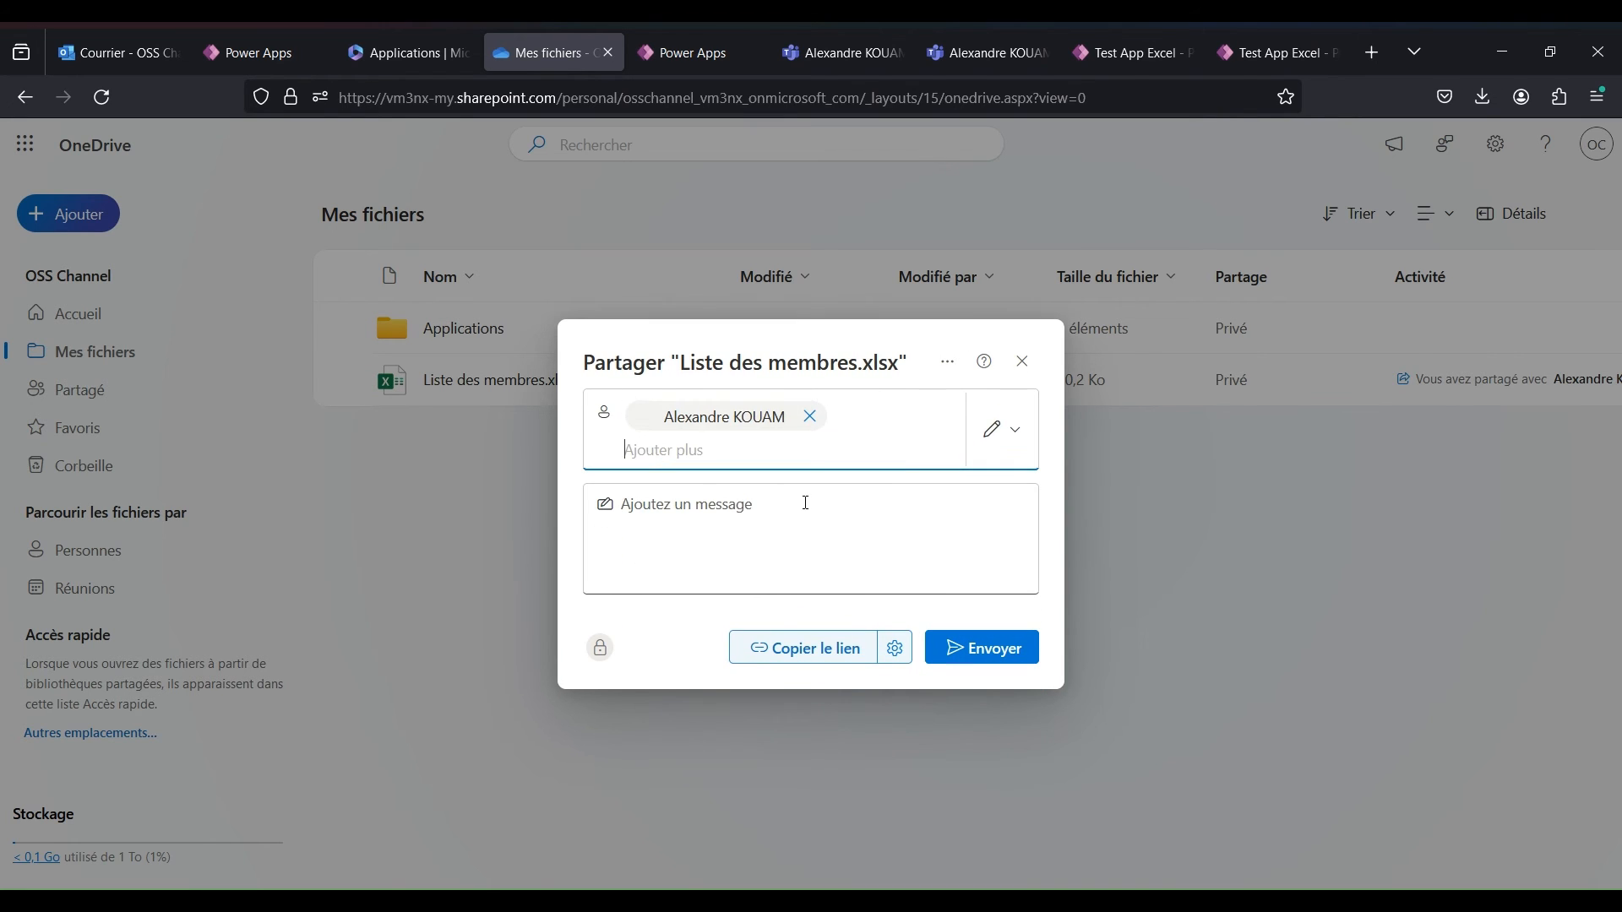
{"action": "left_click", "coordinate": [969, 651]}
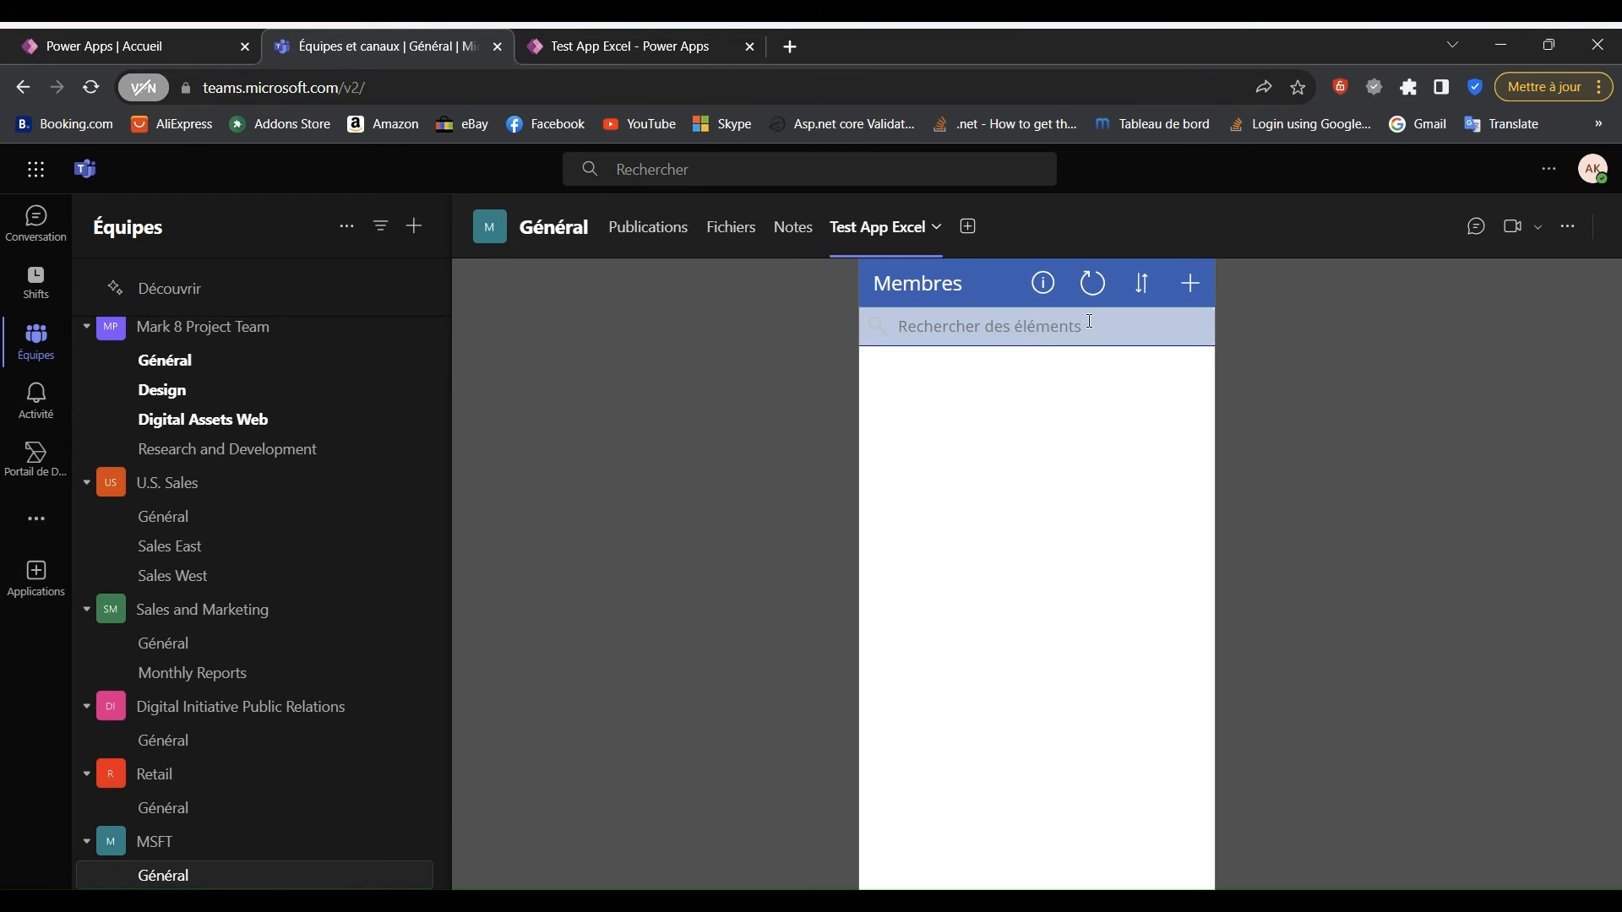
In the recipient's Teams session, refresh the Membres list in the Général channel and check Test App Excel in the OSS Channel chat.
{"action": "left_click", "coordinate": [1092, 287]}
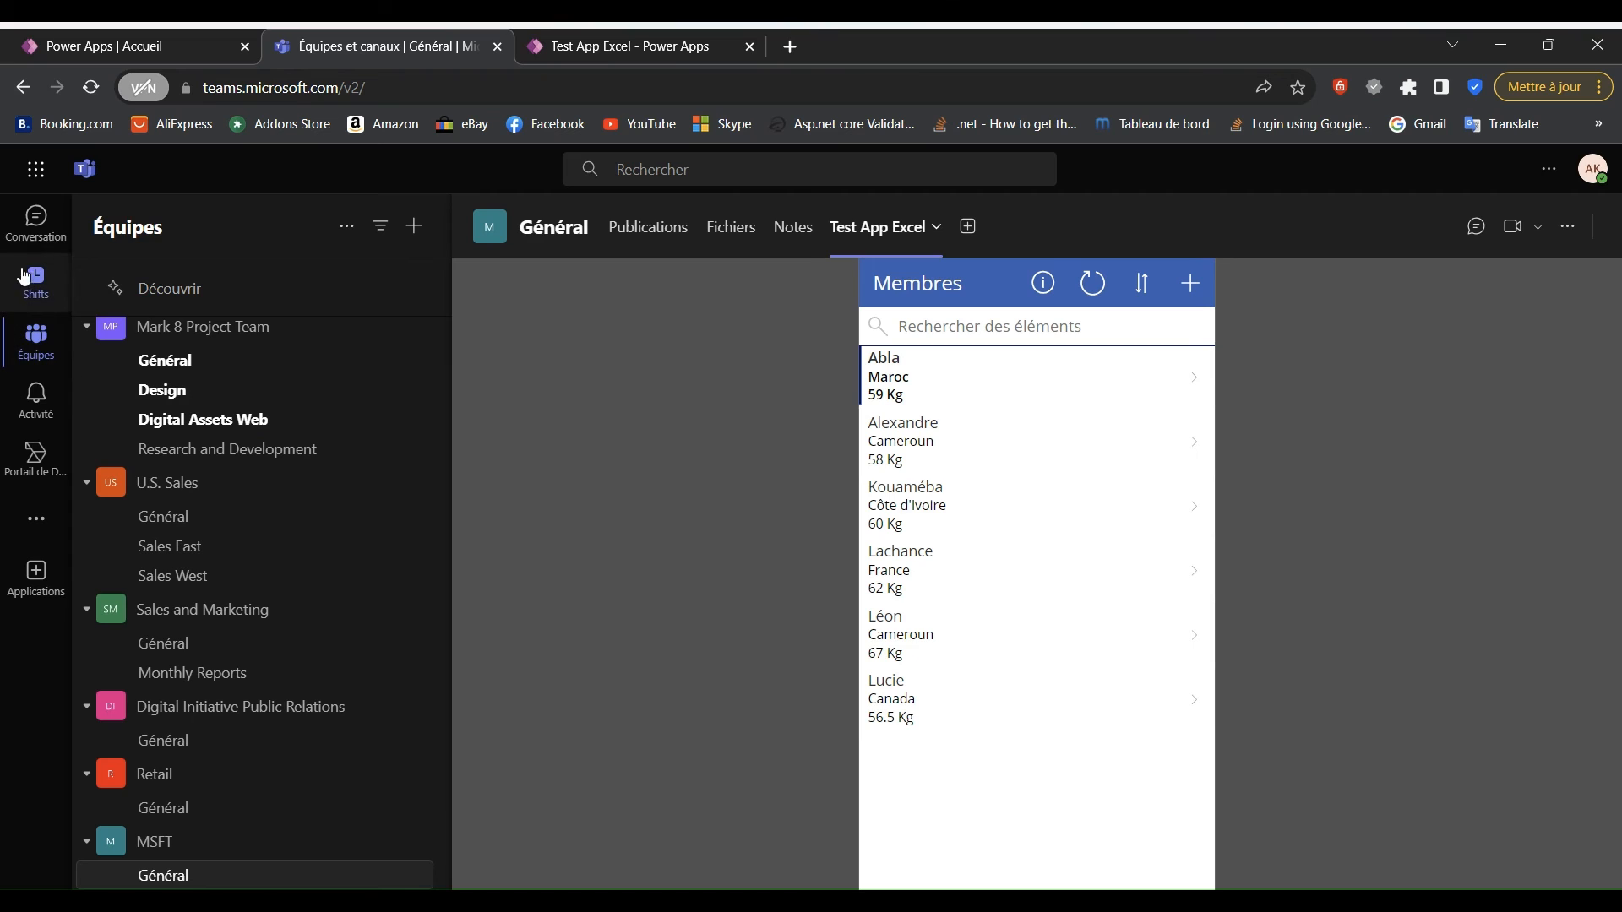
{"action": "left_click", "coordinate": [35, 221]}
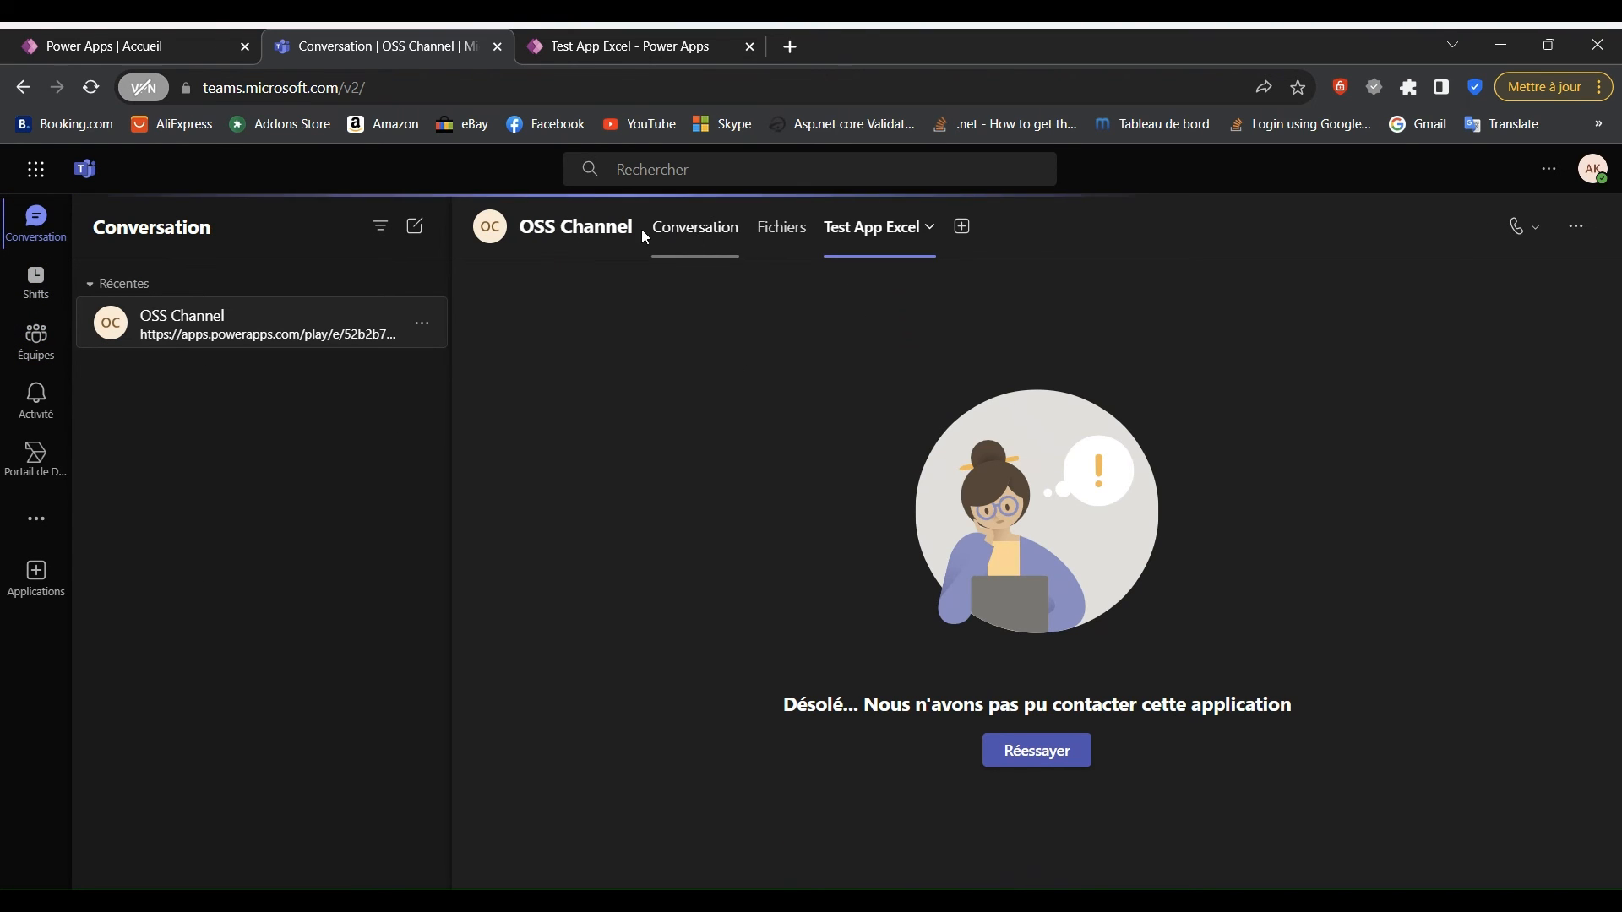
{"action": "left_click", "coordinate": [840, 240]}
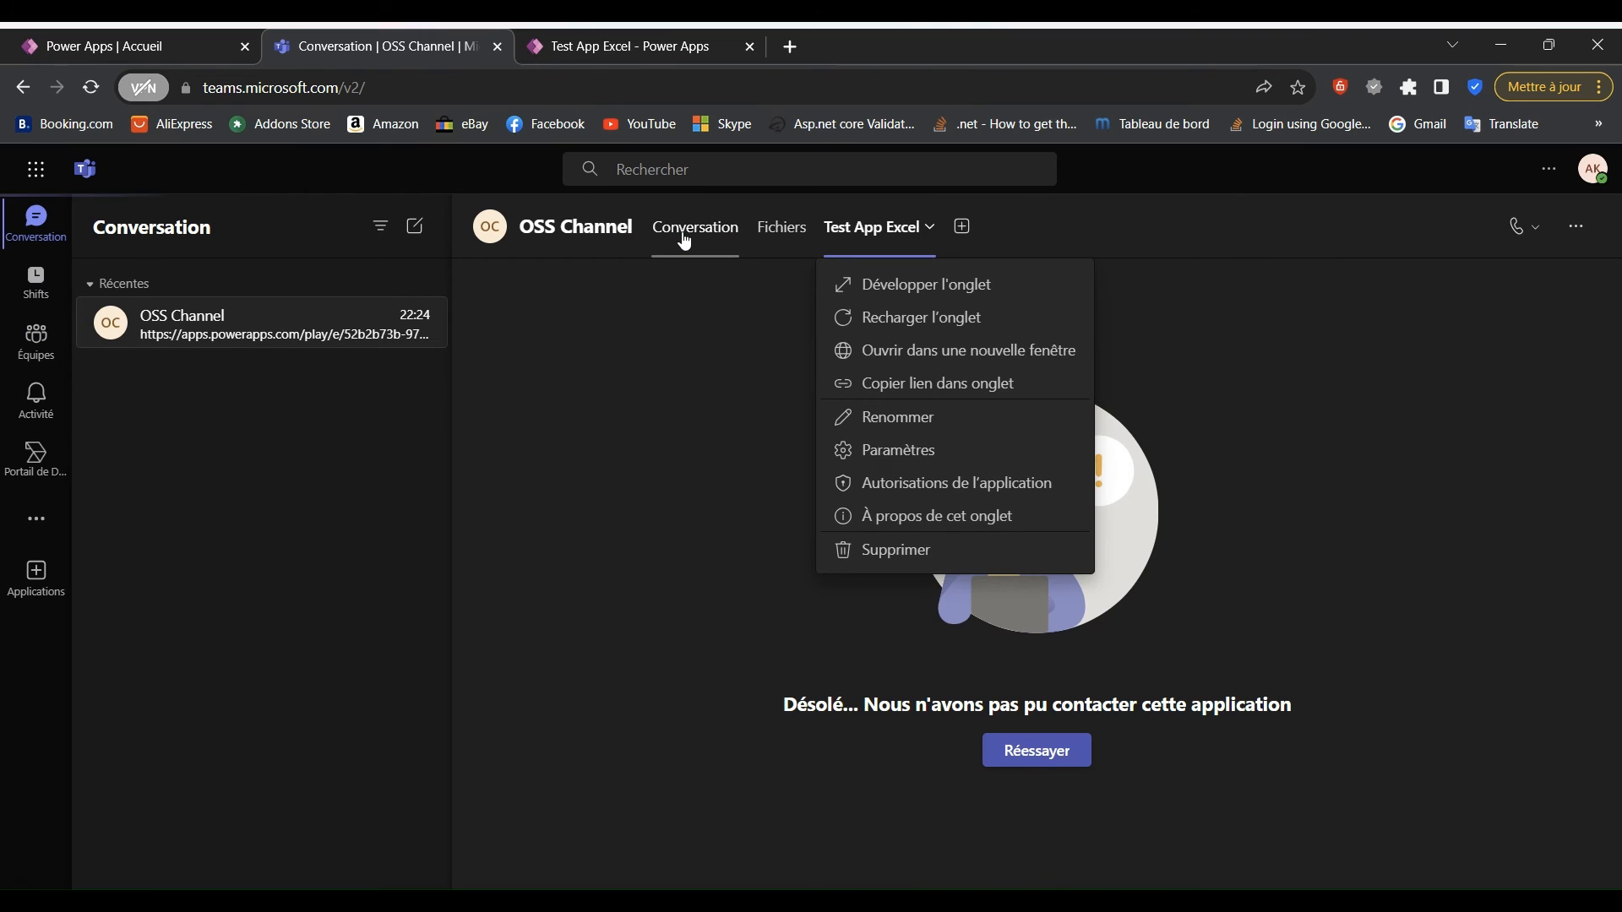
{"action": "left_click", "coordinate": [854, 237]}
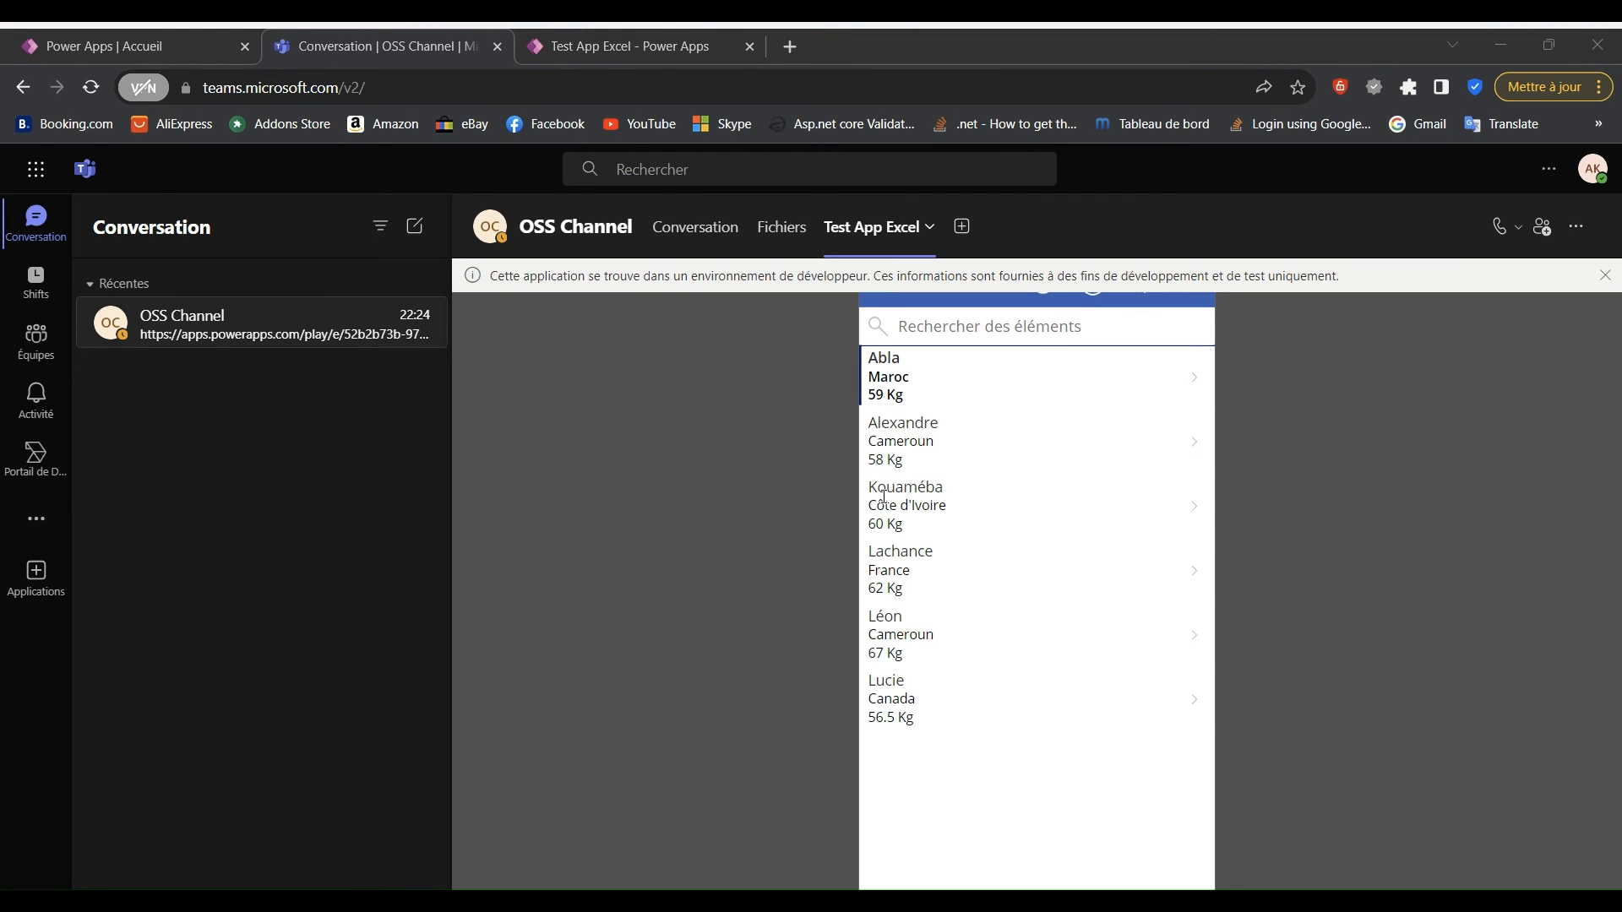
Refresh the Membres list in the recipient's web version of Test App Excel and return to the Teams conversation.
{"action": "left_click", "coordinate": [630, 49]}
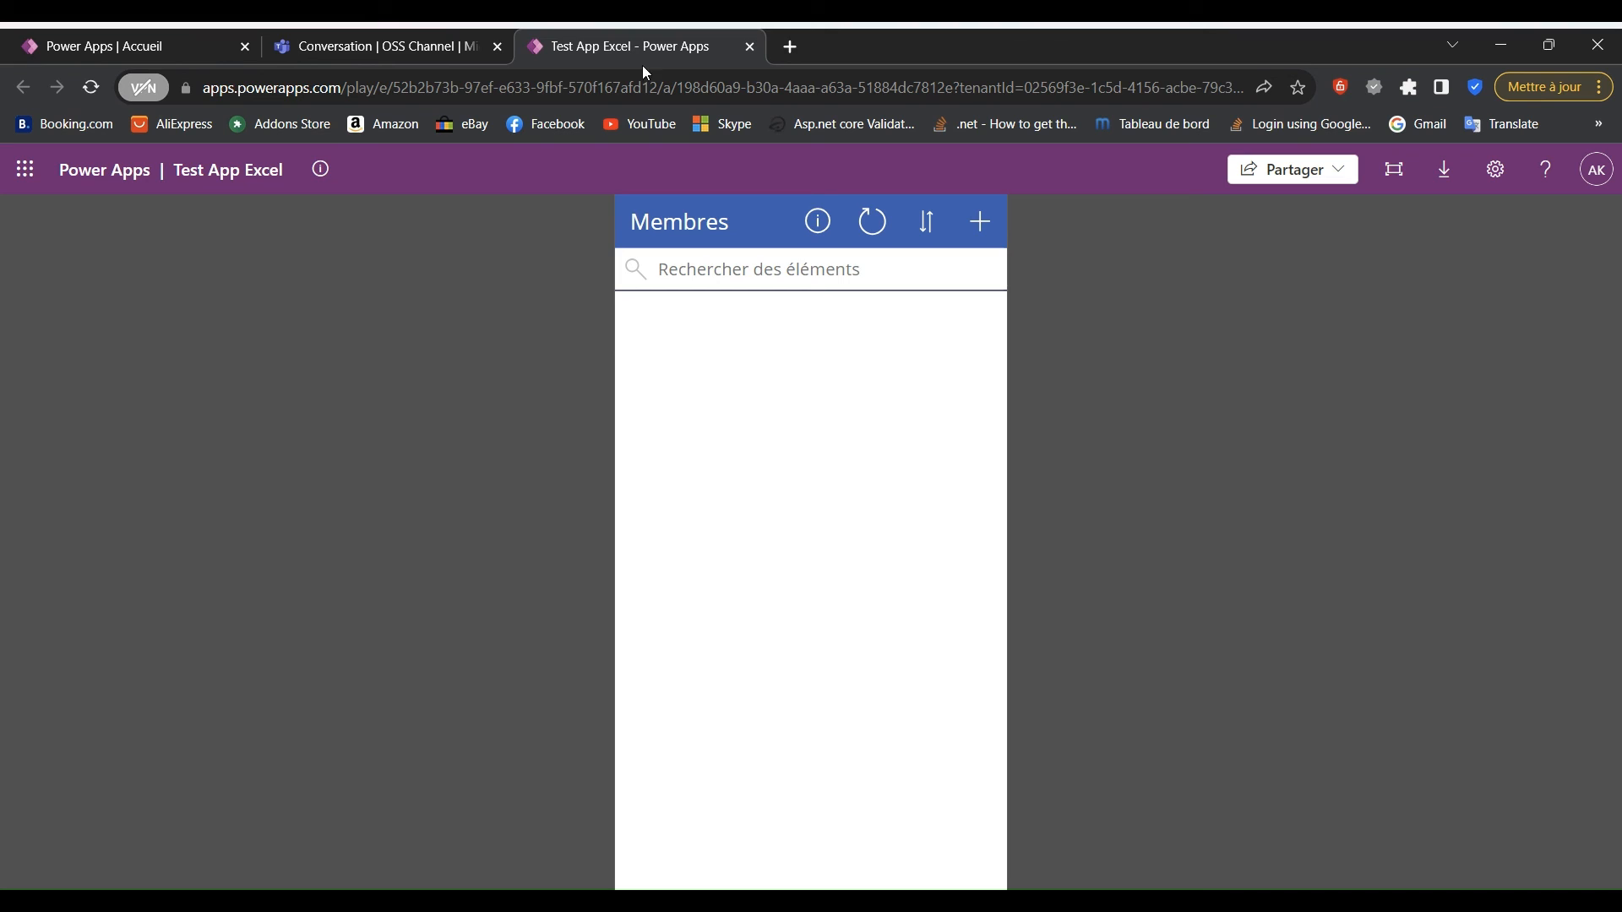
{"action": "left_click", "coordinate": [875, 232]}
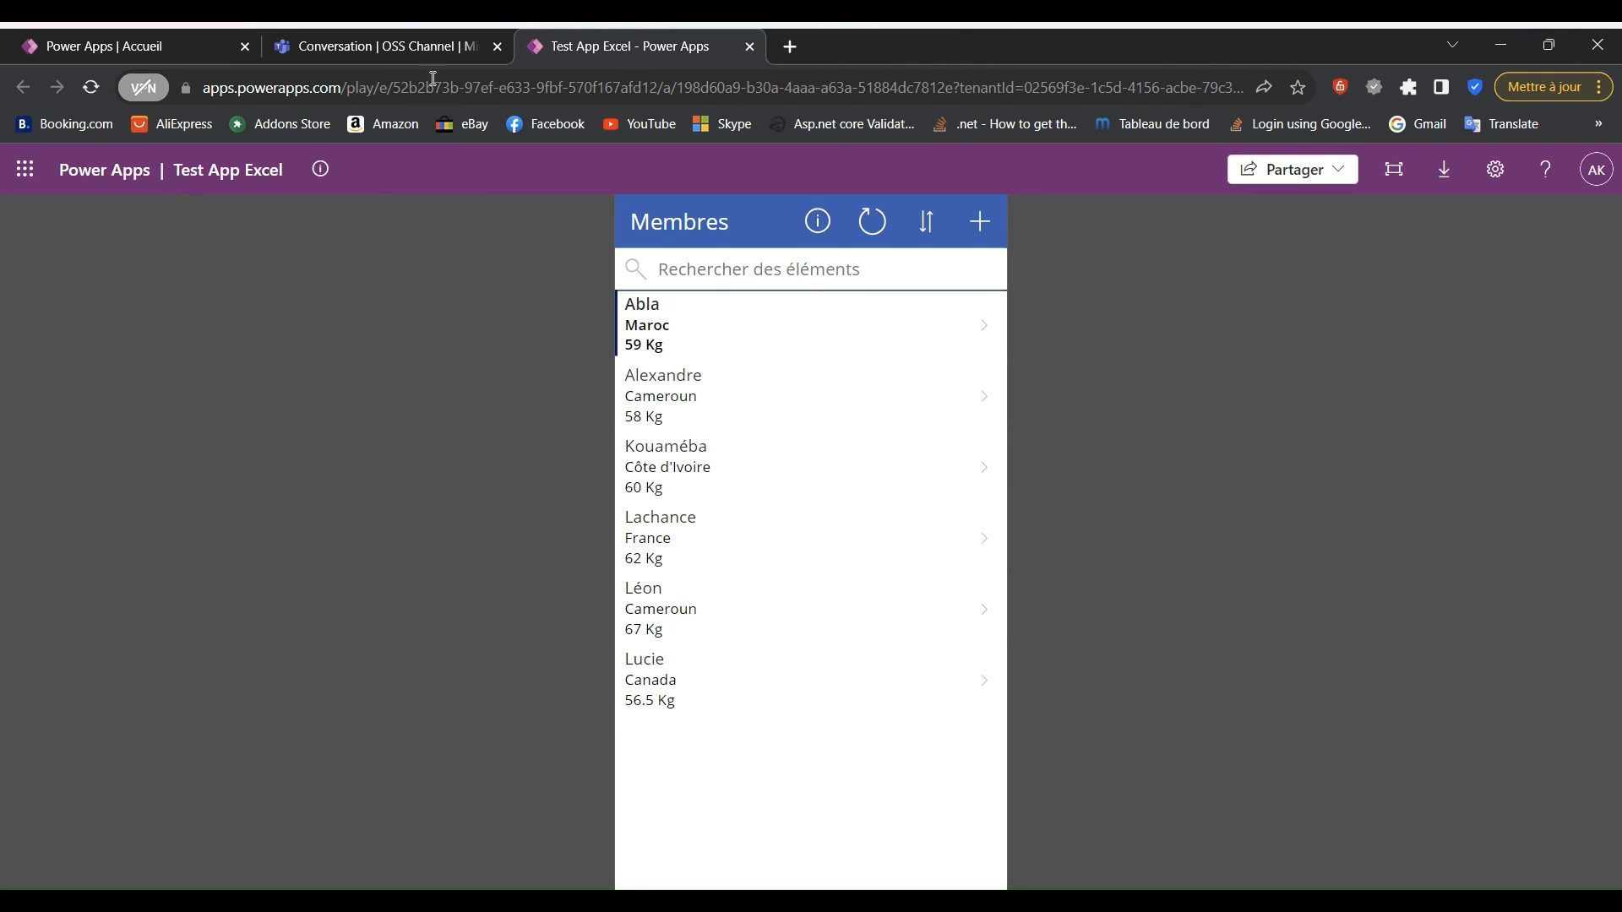
{"action": "left_click", "coordinate": [391, 52]}
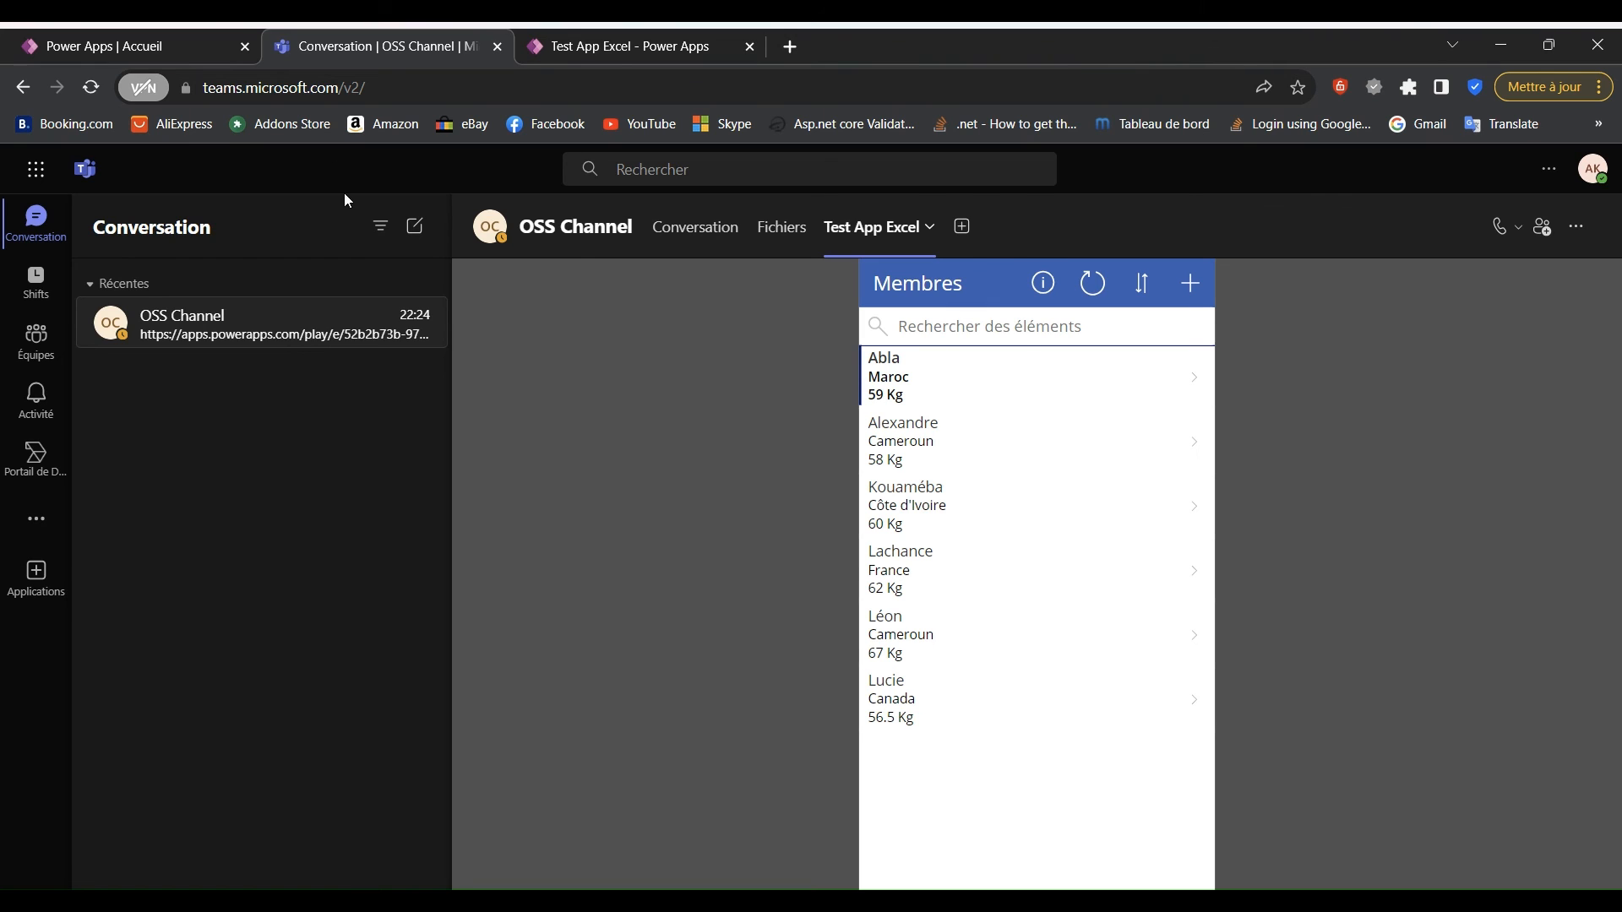
In the recipient's Power Apps, list the applications shared with them and examine the actions and sharing options available for Test App Excel.
{"action": "left_click", "coordinate": [114, 42]}
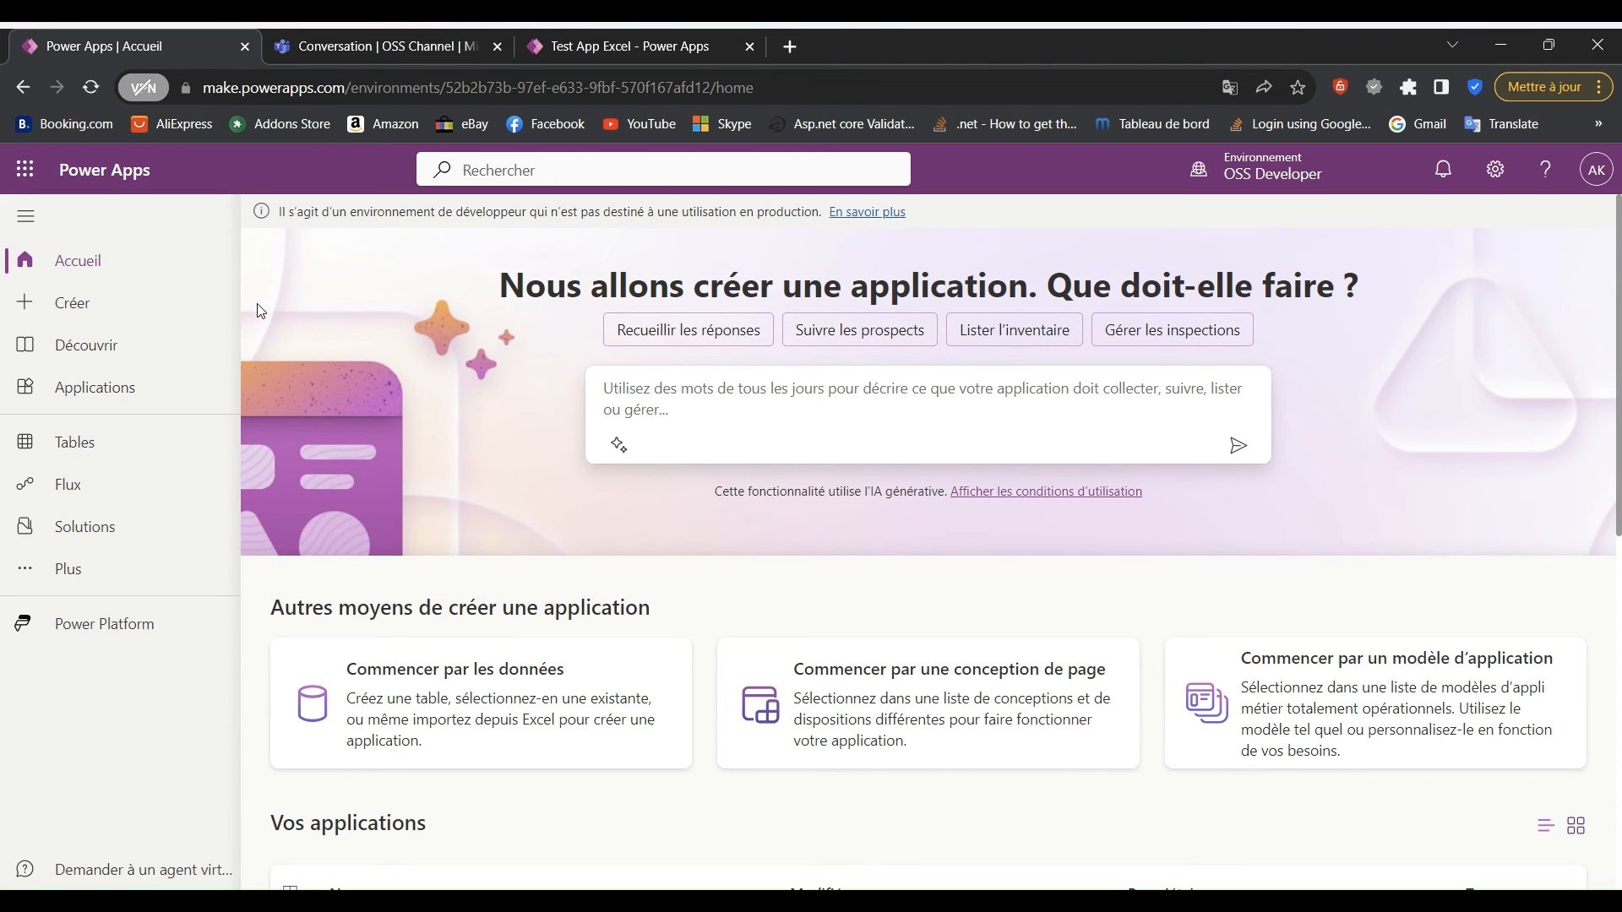
{"action": "left_click", "coordinate": [110, 390]}
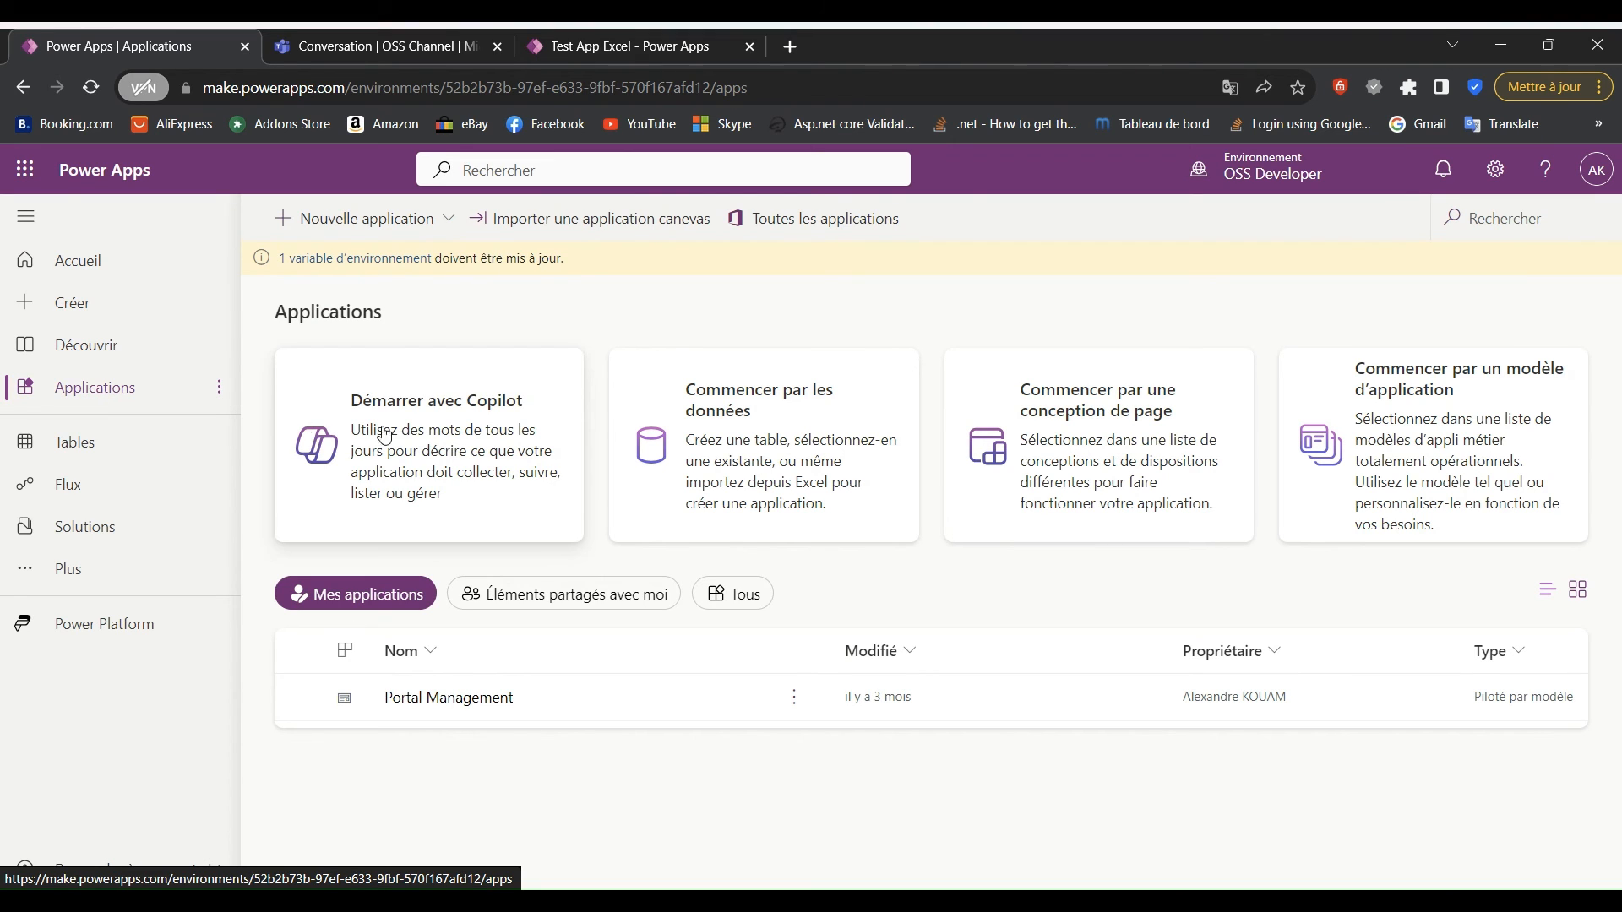
{"action": "left_click", "coordinate": [539, 598]}
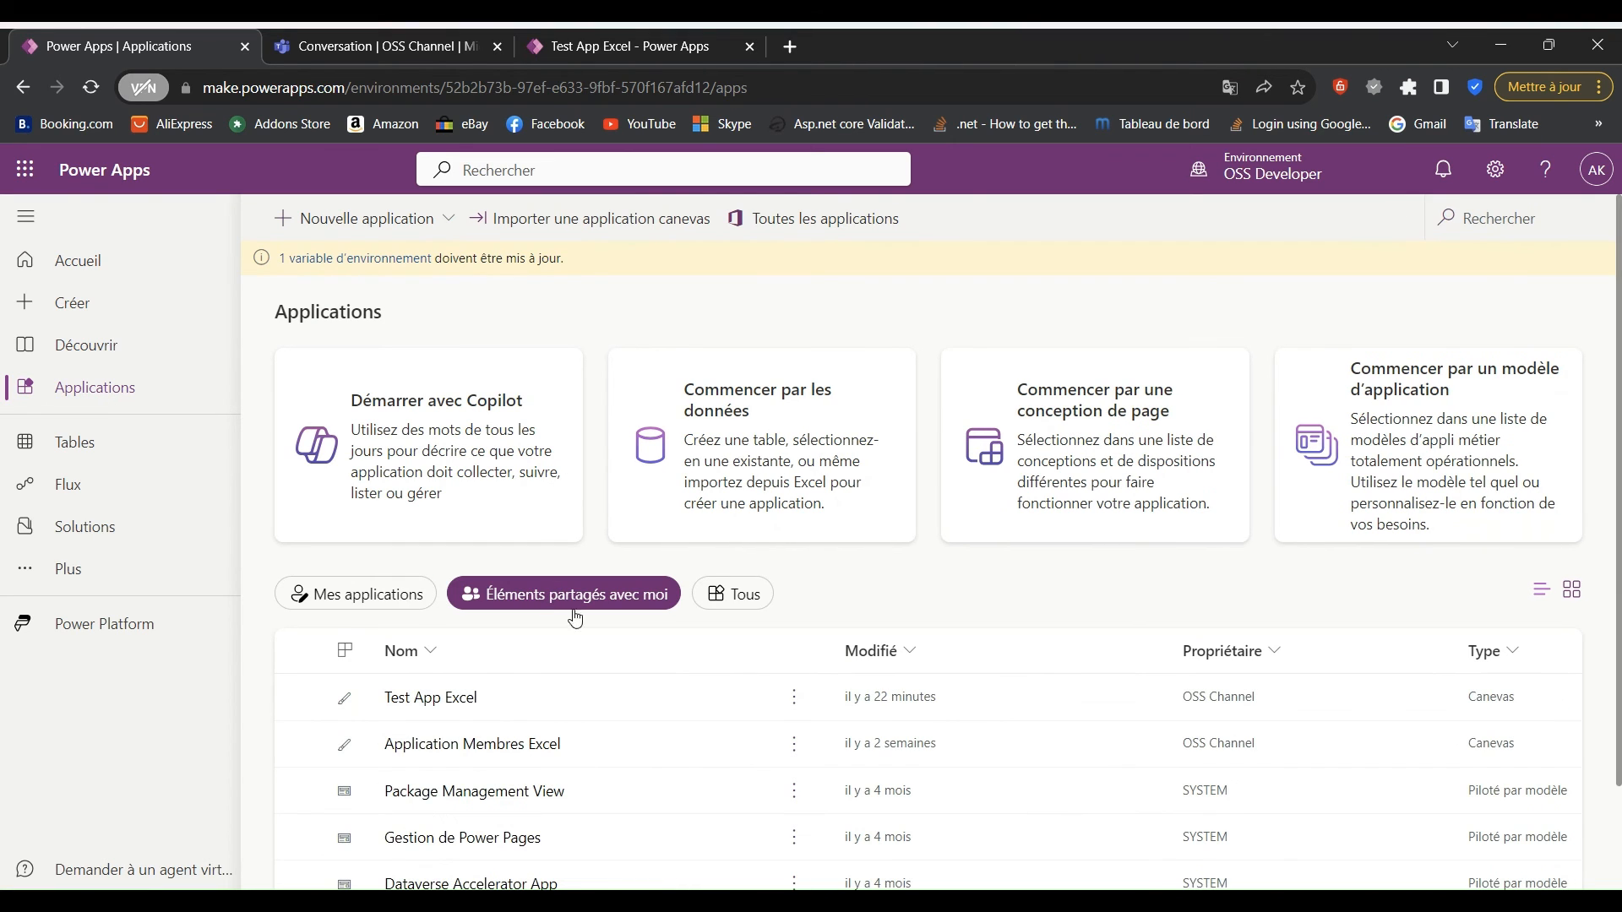
{"action": "left_click", "coordinate": [797, 702]}
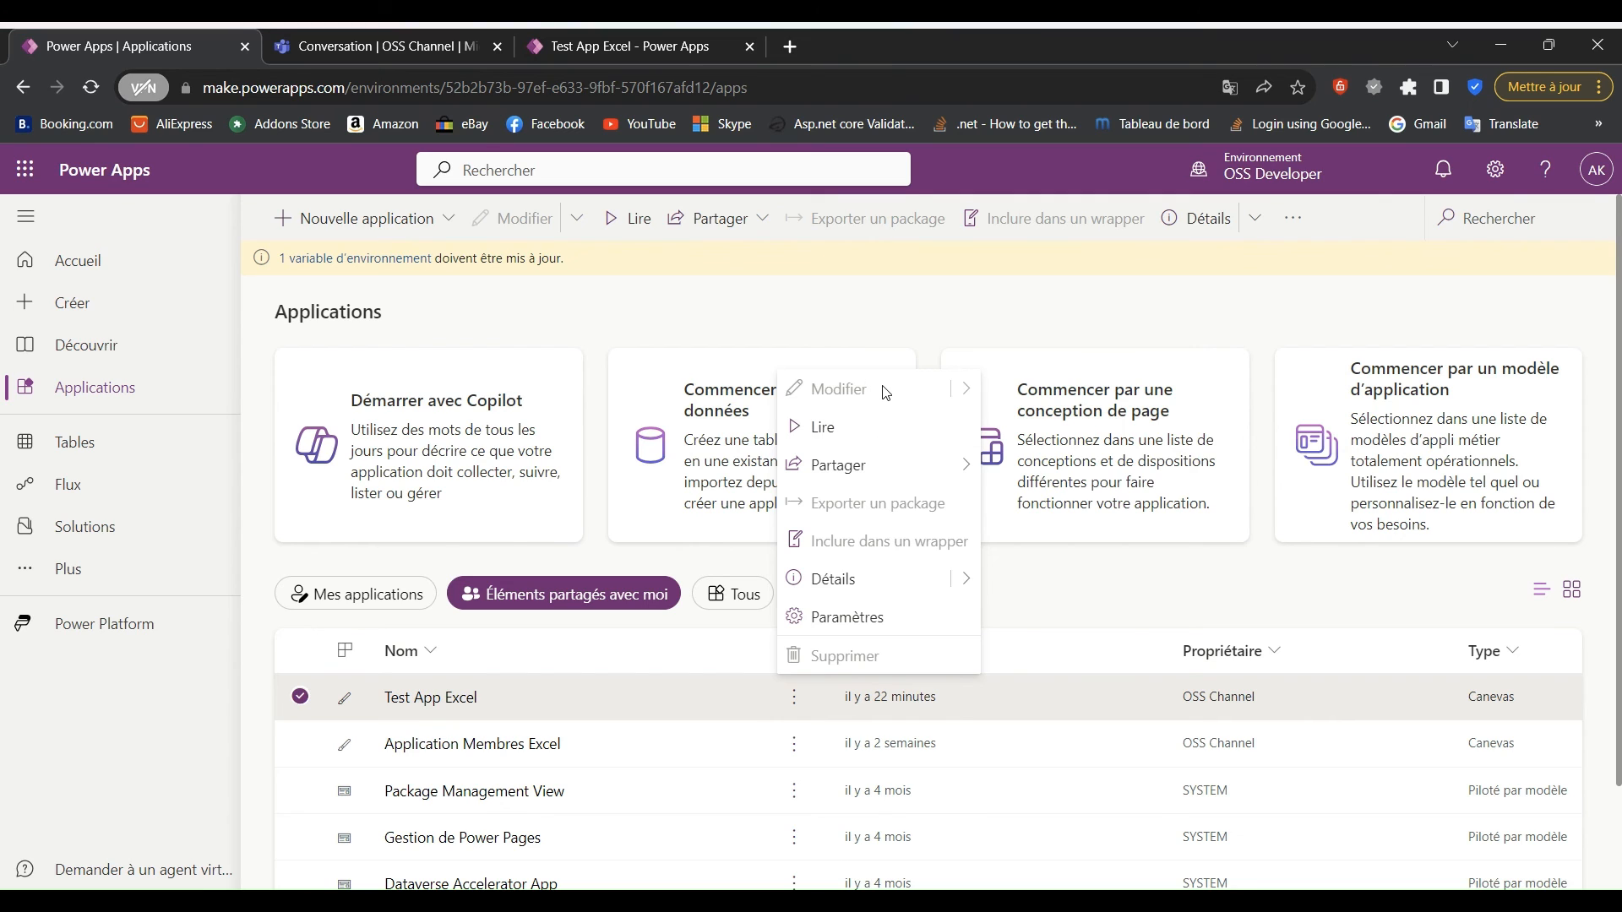
{"action": "mouse_move", "coordinate": [967, 469]}
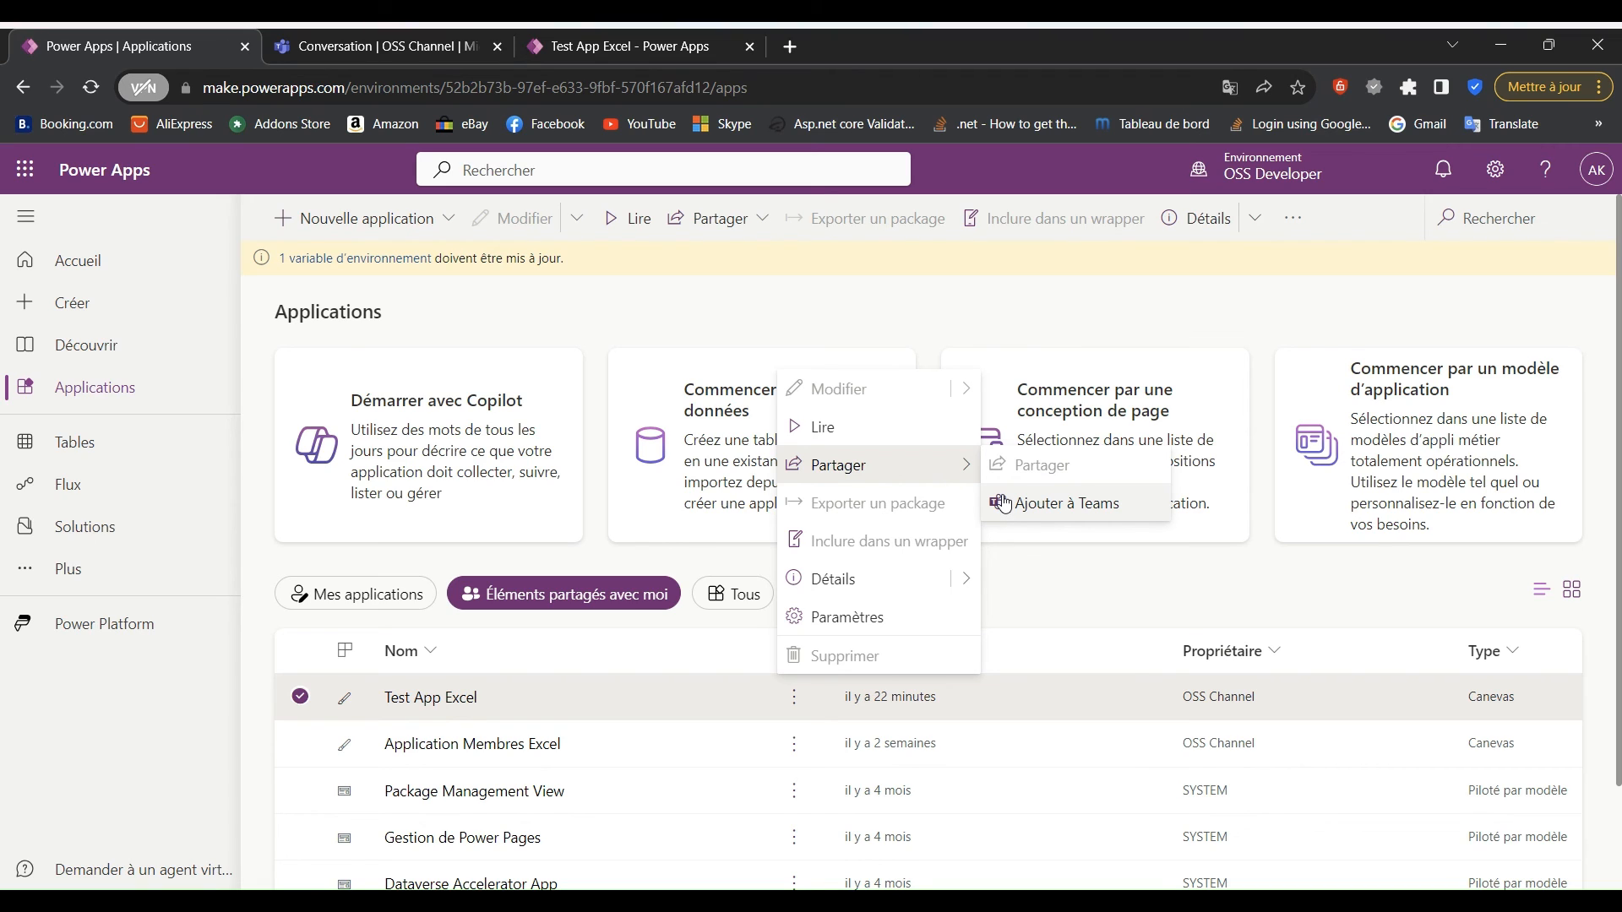
{"action": "left_click", "coordinate": [618, 561]}
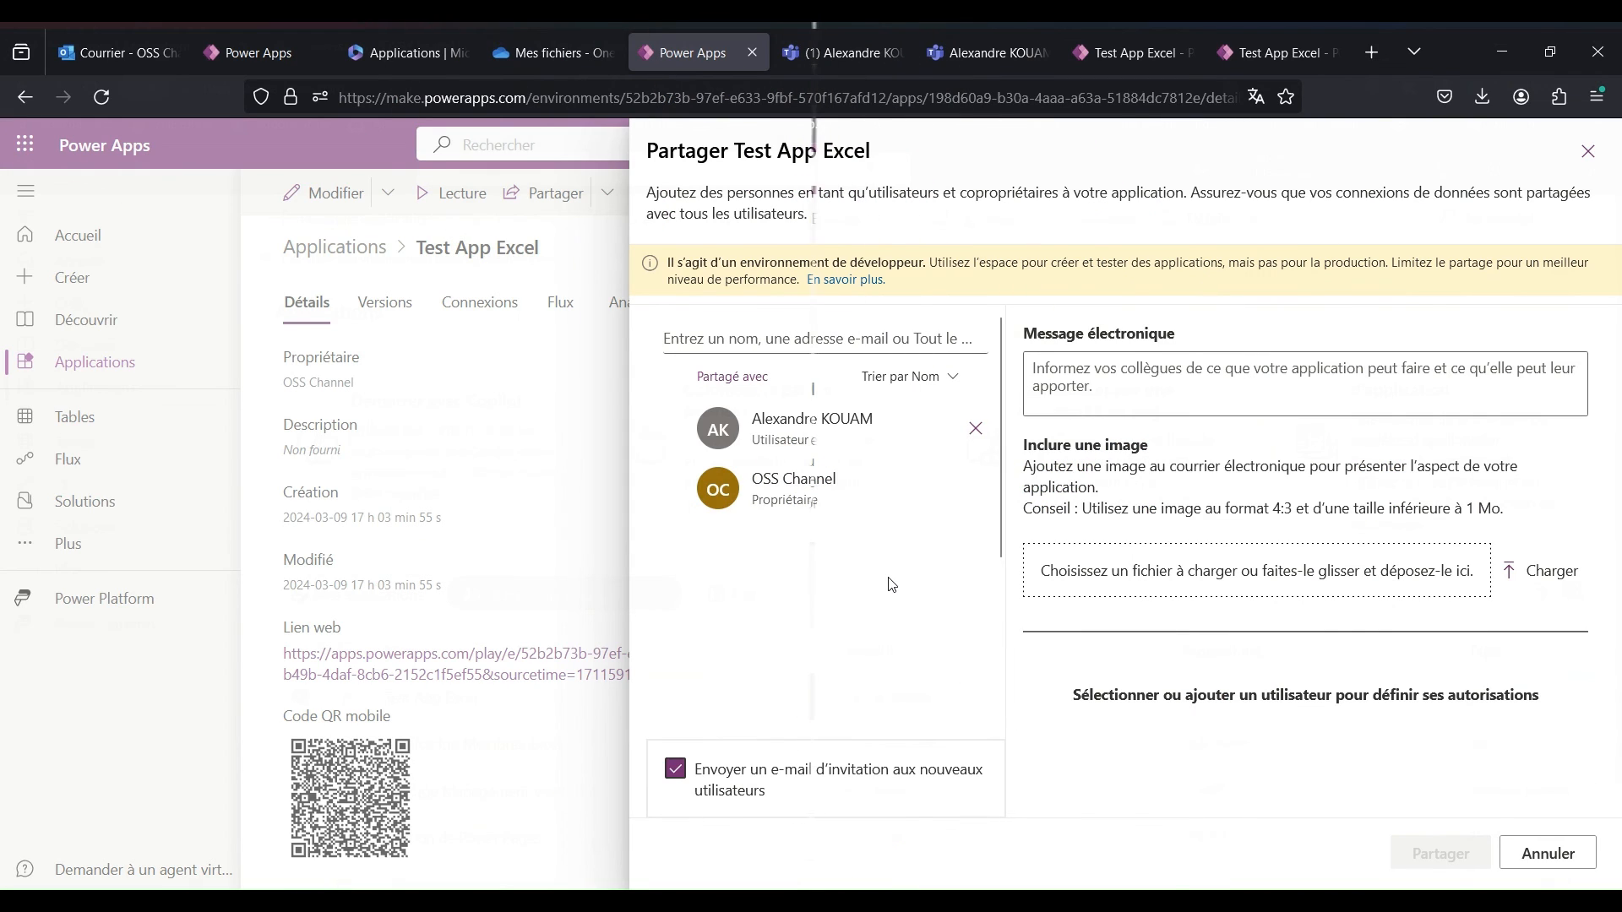
In the owner's session, reopen Test App Excel's sharing settings, make the colleague Copropriétaire and apply the sharing change.
{"action": "left_click", "coordinate": [1588, 151]}
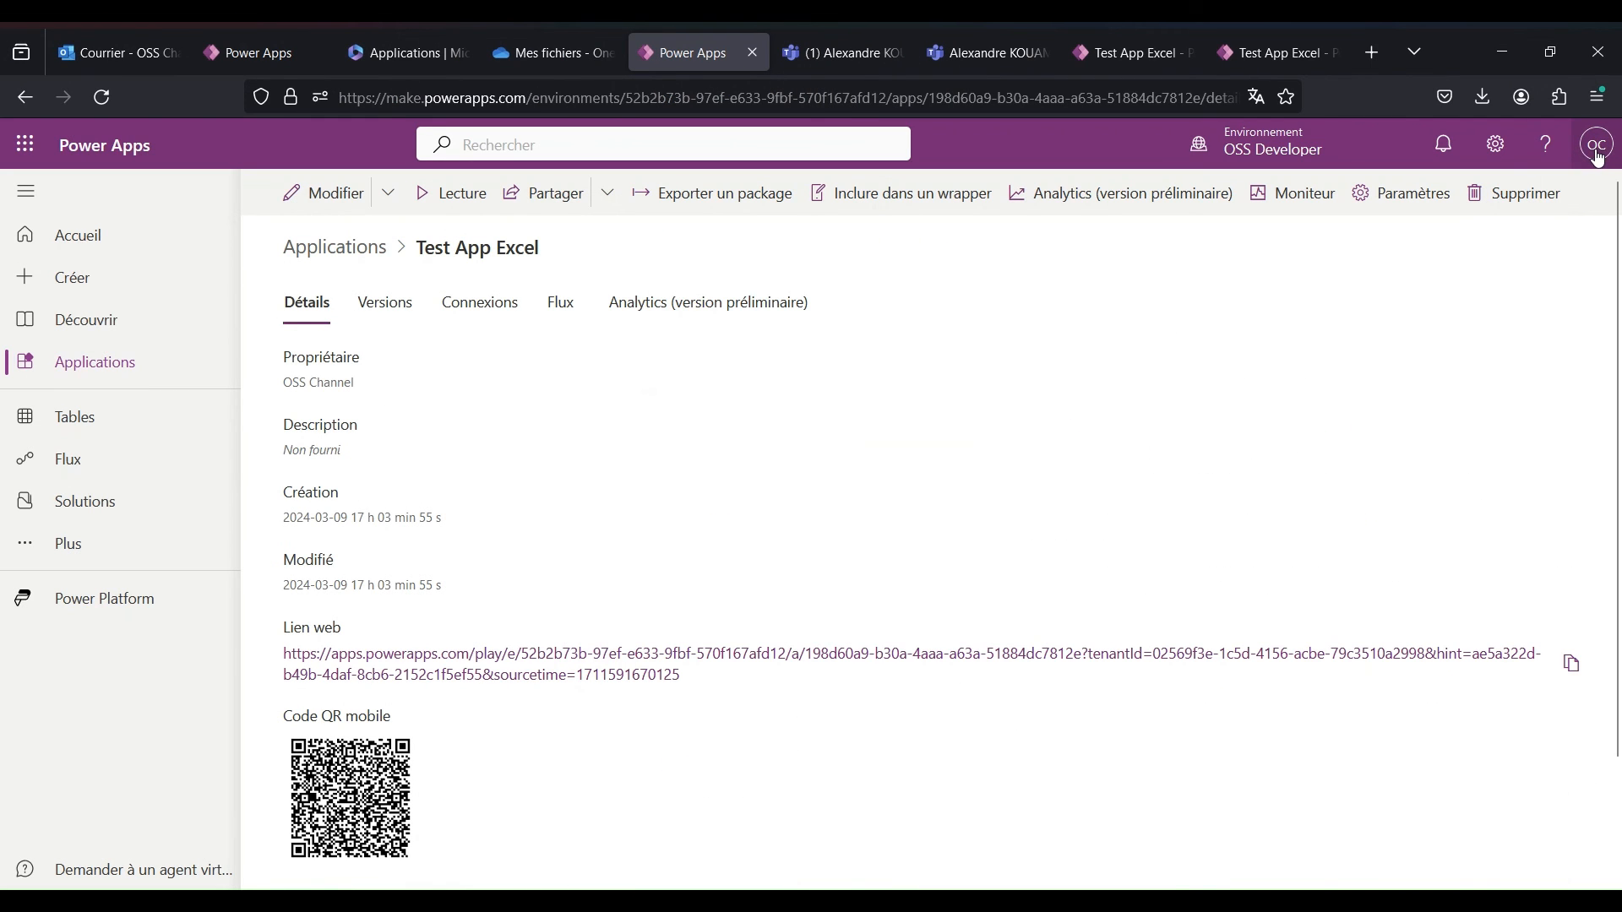
{"action": "left_click", "coordinate": [560, 196]}
{"action": "left_click", "coordinate": [811, 428]}
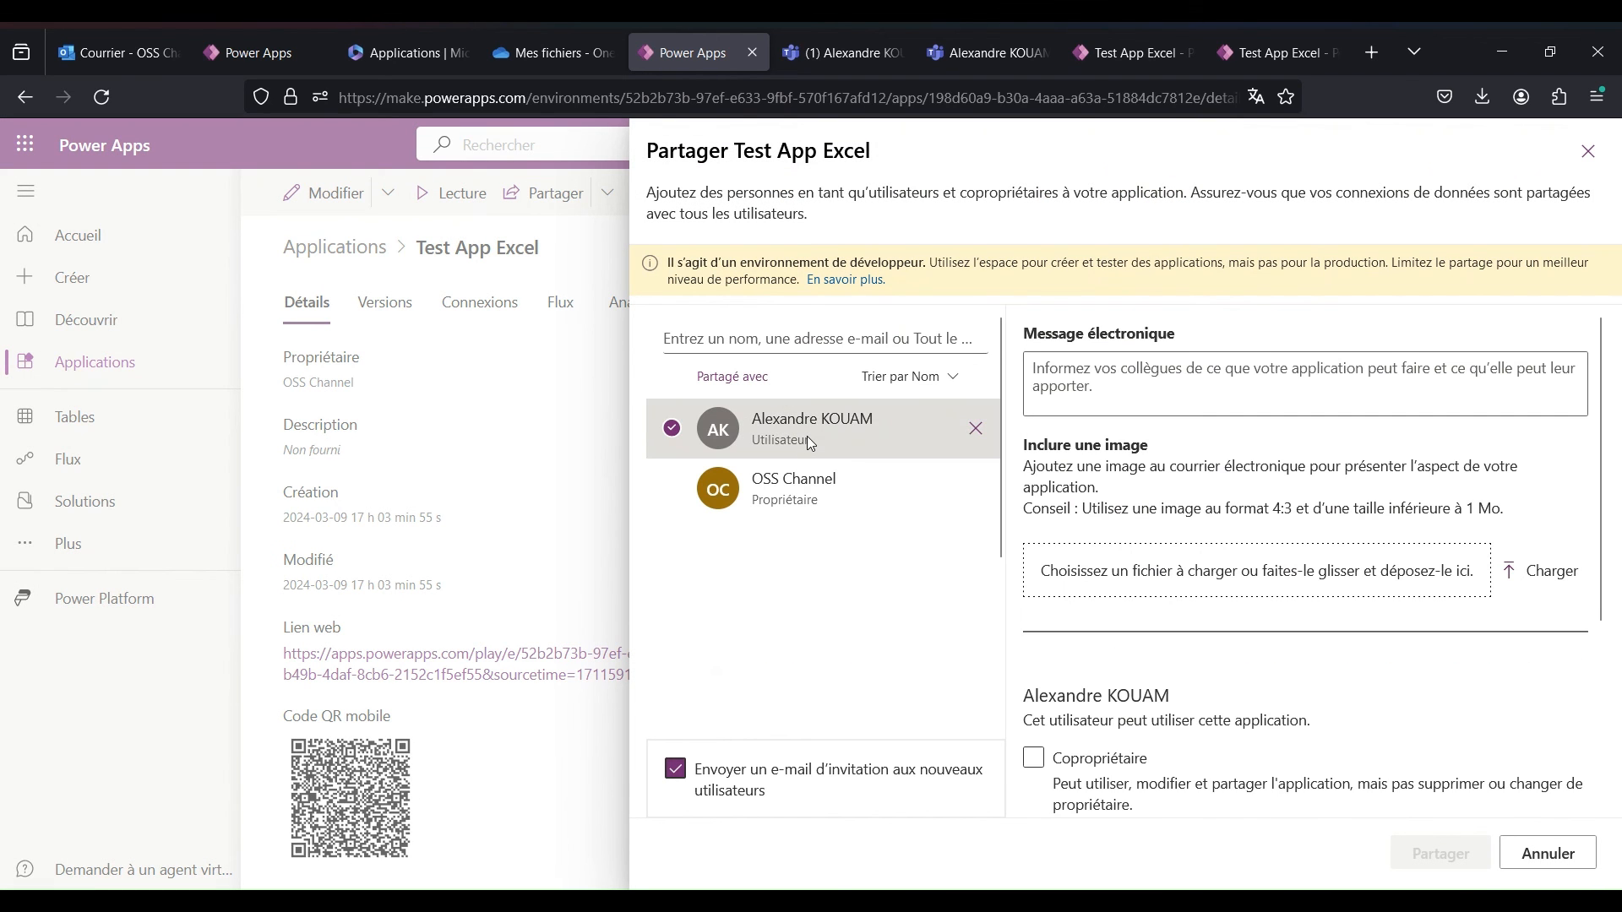
{"action": "scroll", "coordinate": [1167, 605], "scroll_direction": "down", "scroll_amount": 3}
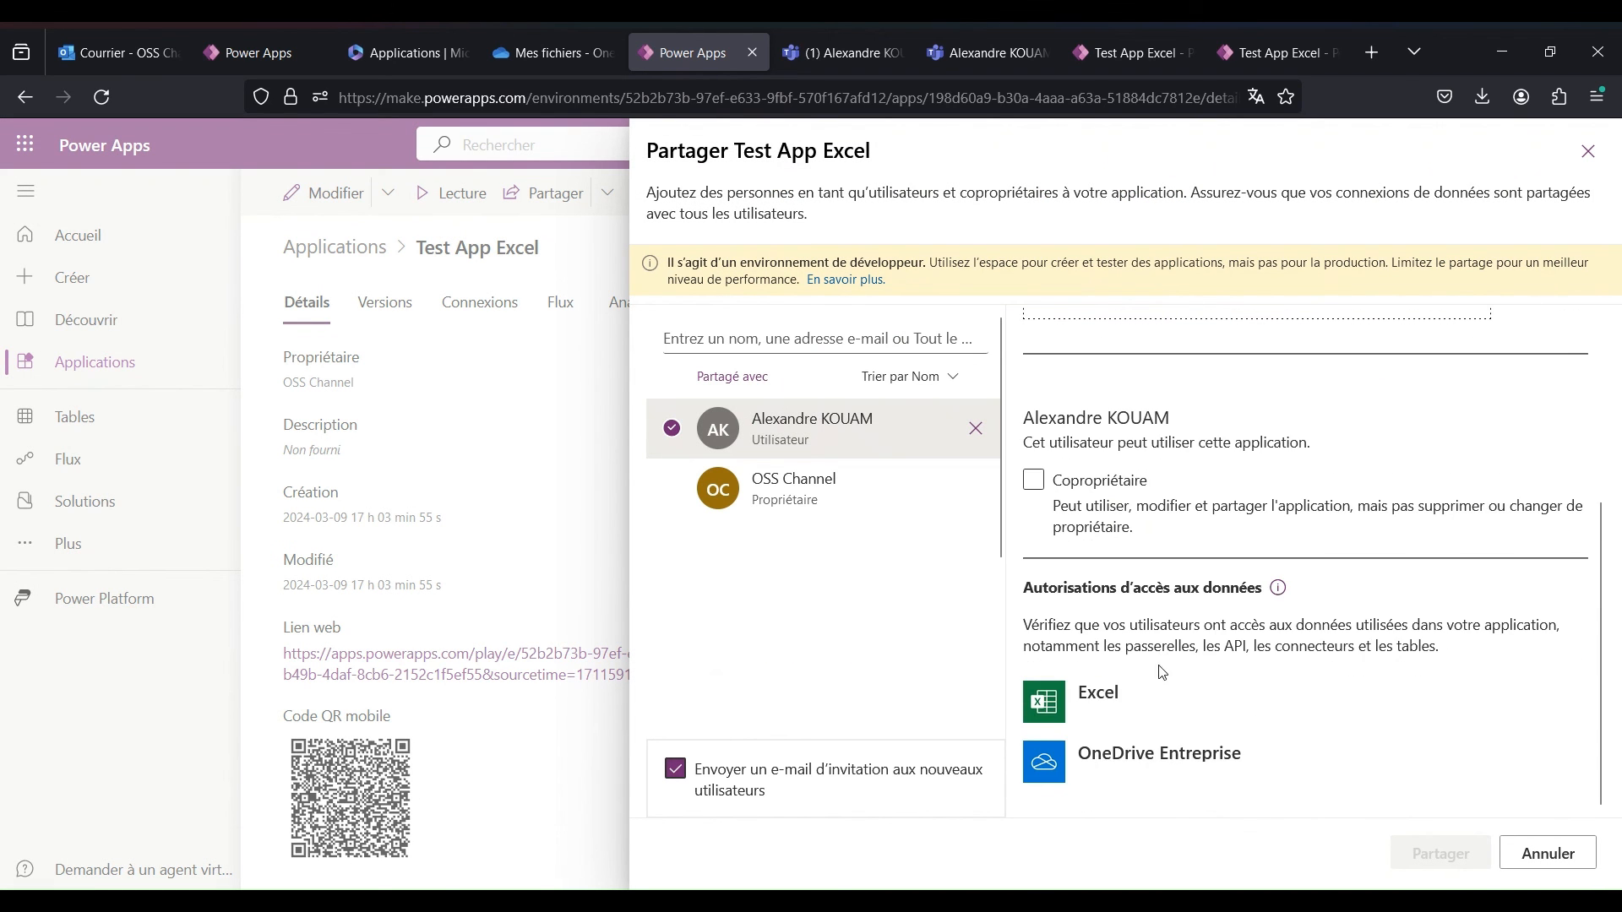
{"action": "left_click", "coordinate": [1035, 482]}
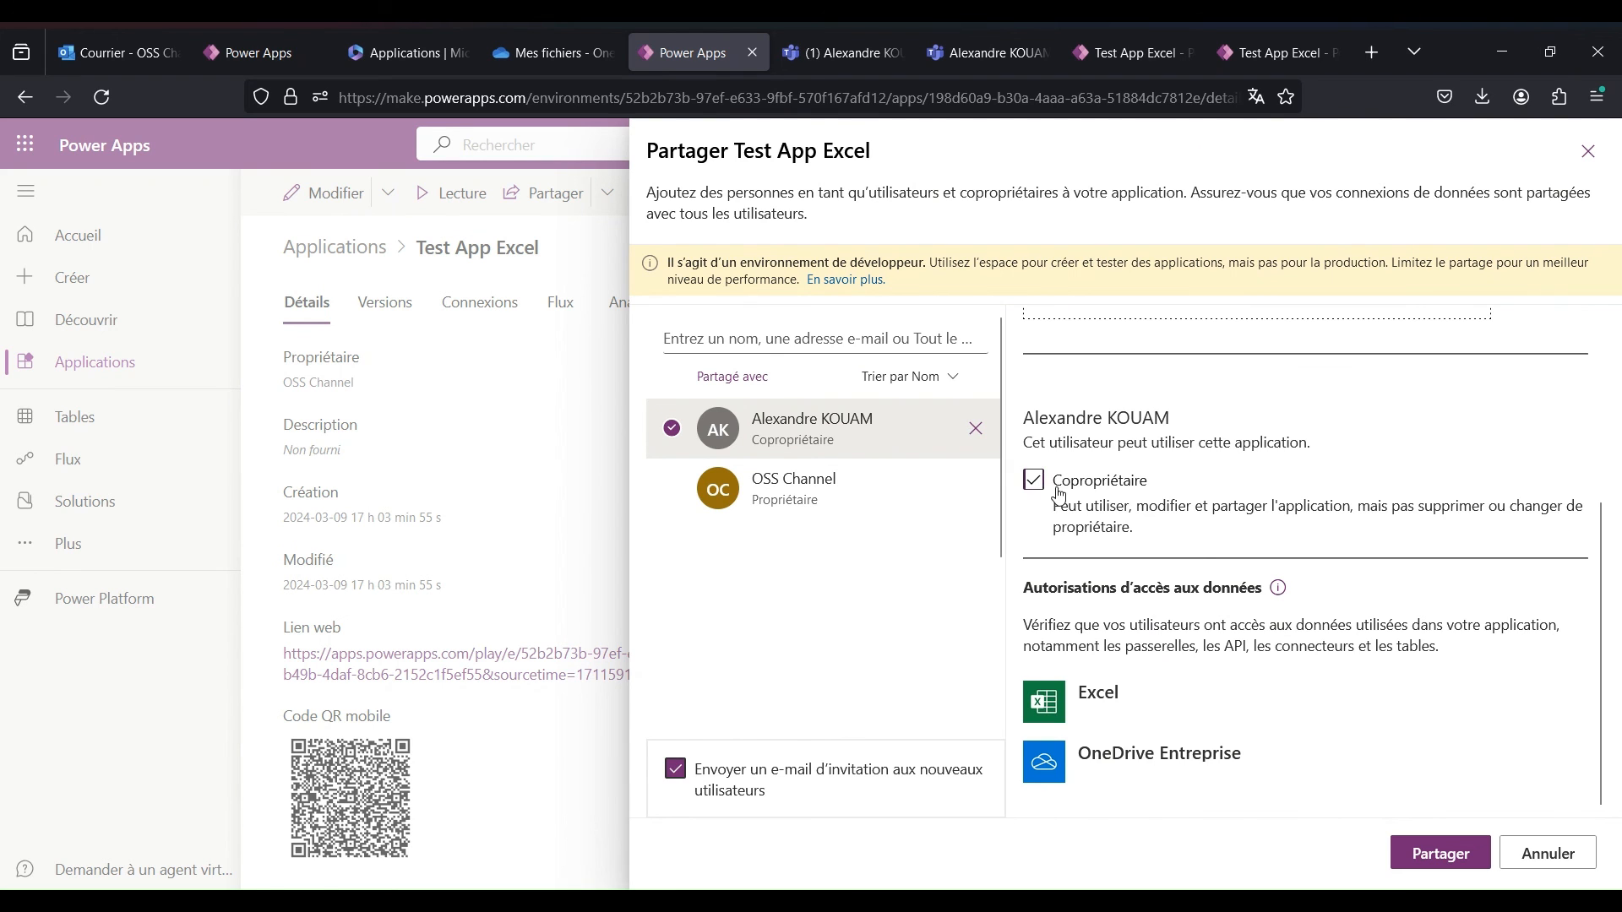
{"action": "left_click", "coordinate": [1425, 856]}
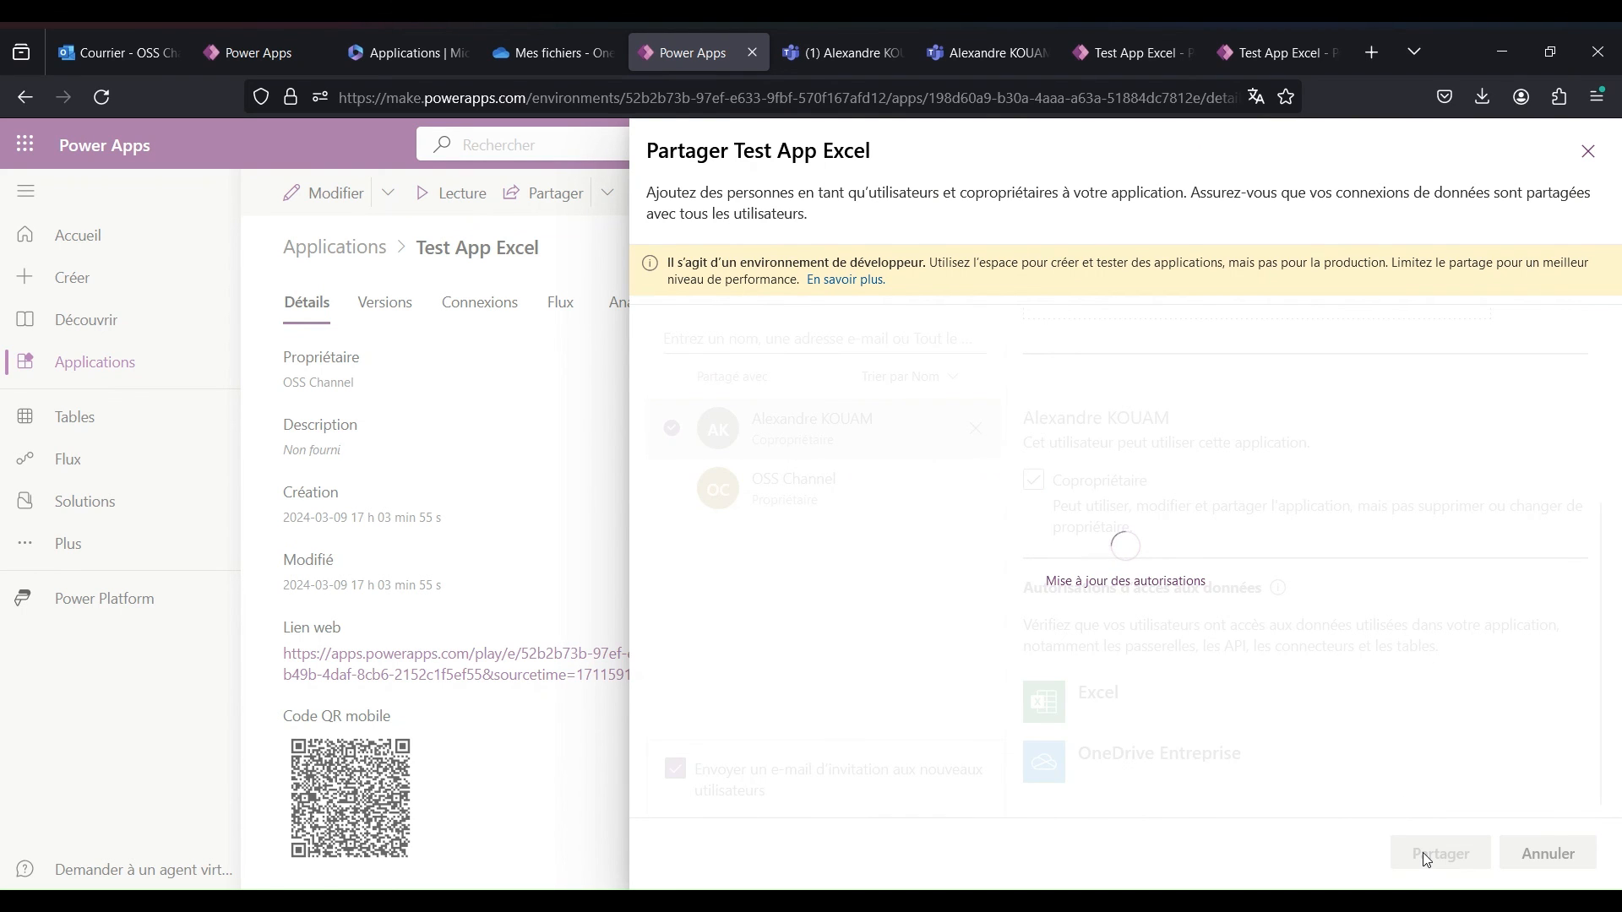
{"action": "scroll", "coordinate": [1077, 524], "scroll_direction": "down", "scroll_amount": 3}
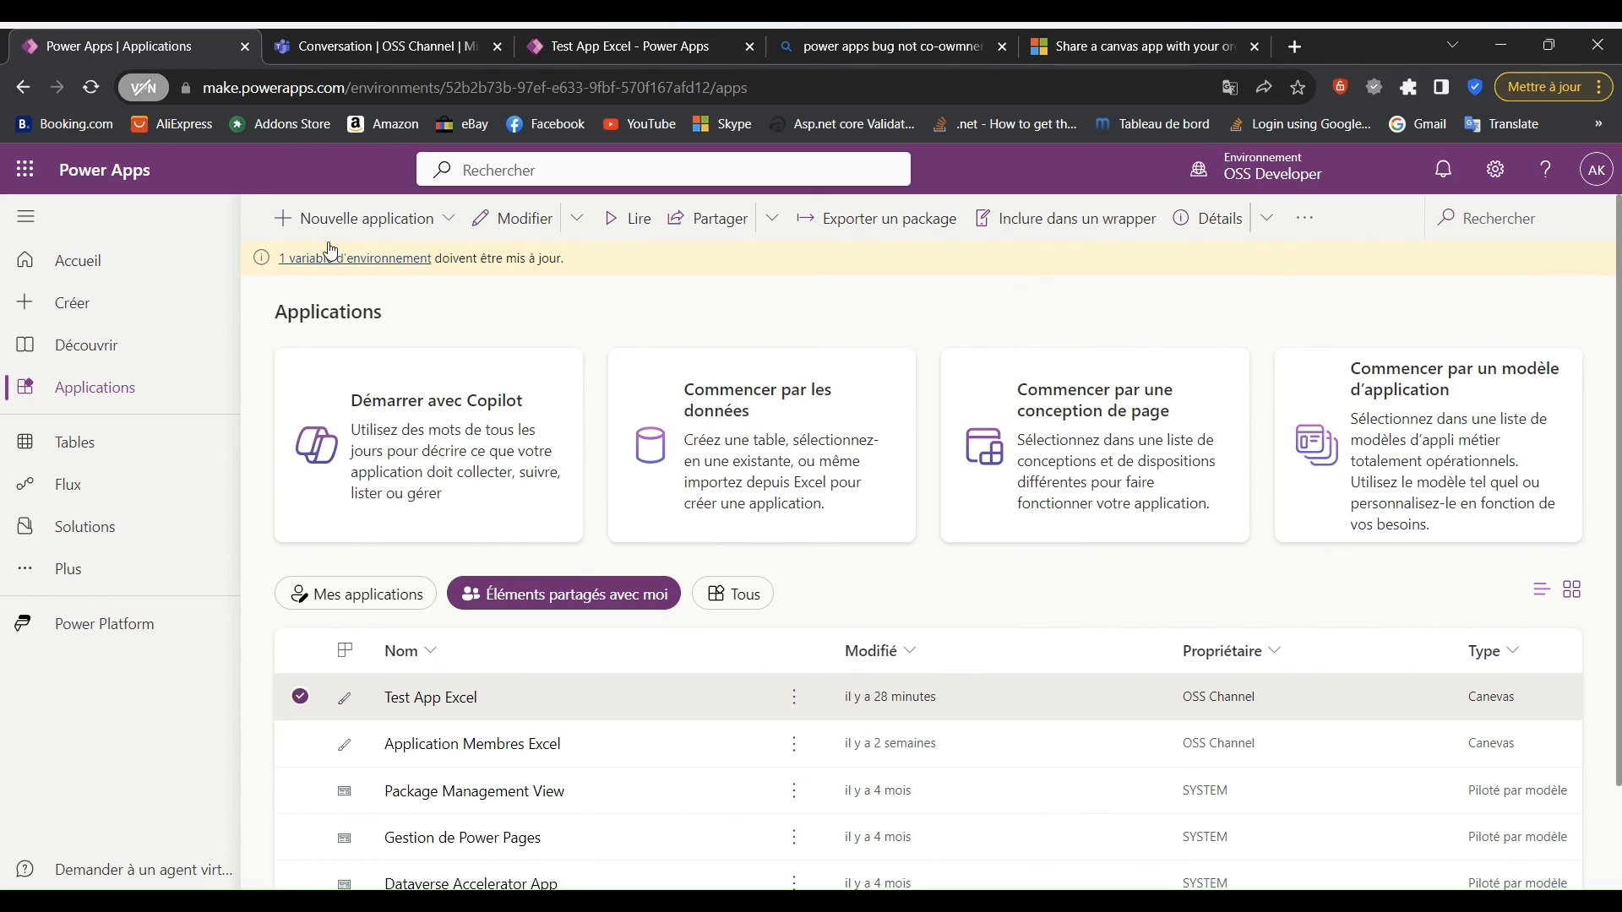
Reload the recipient's applications page and recheck Test App Excel's actions and sharing options among the shared items.
{"action": "left_click", "coordinate": [91, 87]}
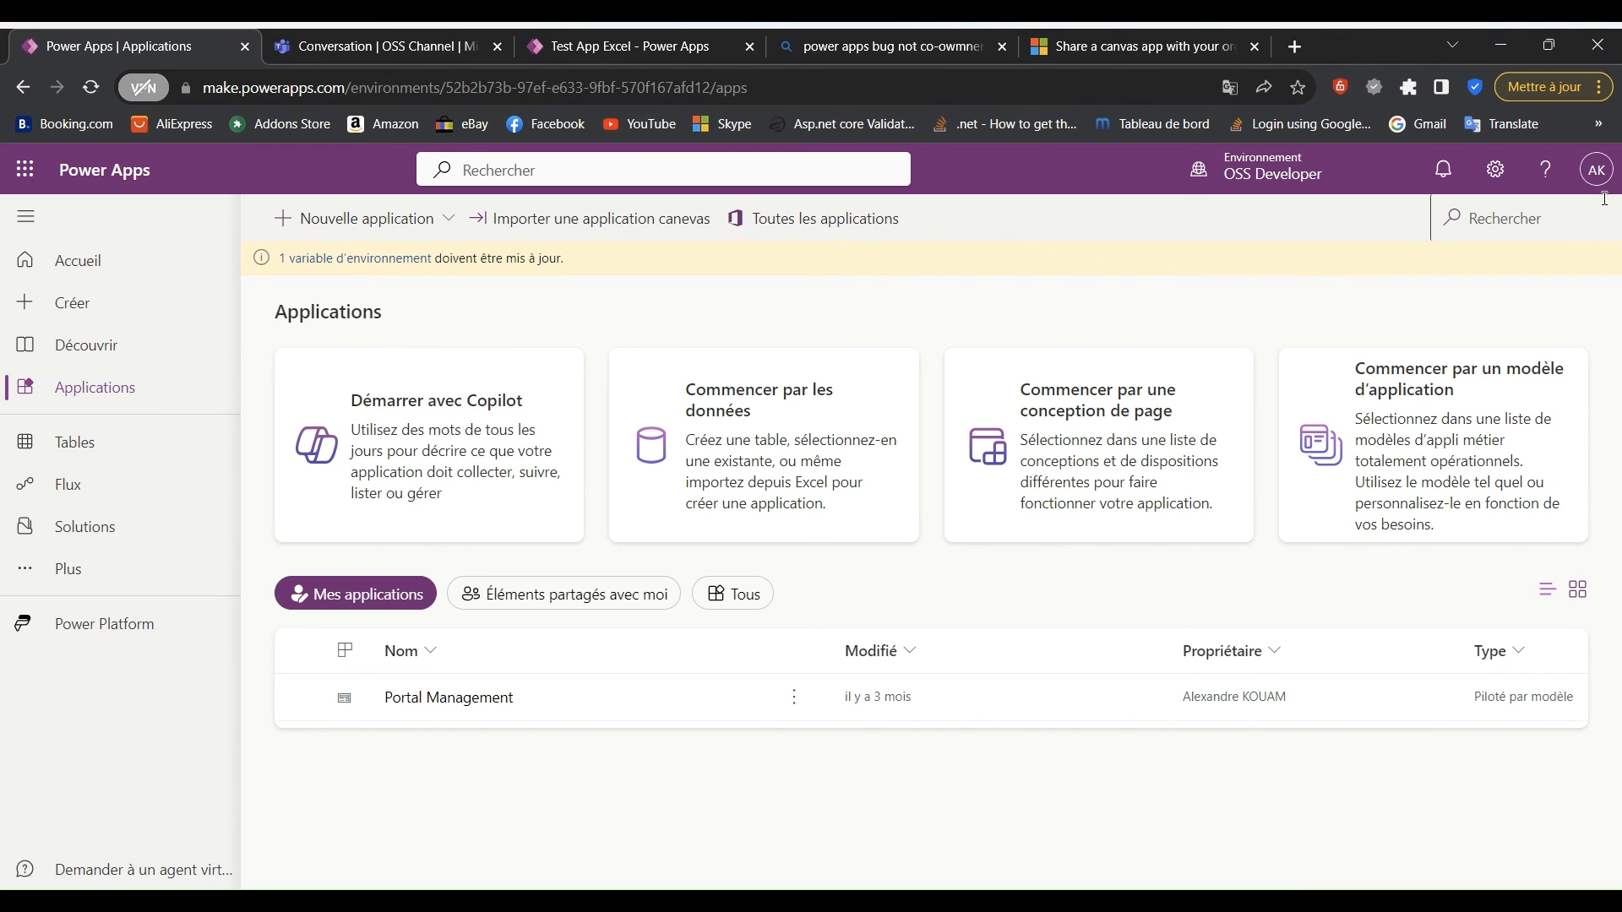
{"action": "left_click", "coordinate": [541, 596]}
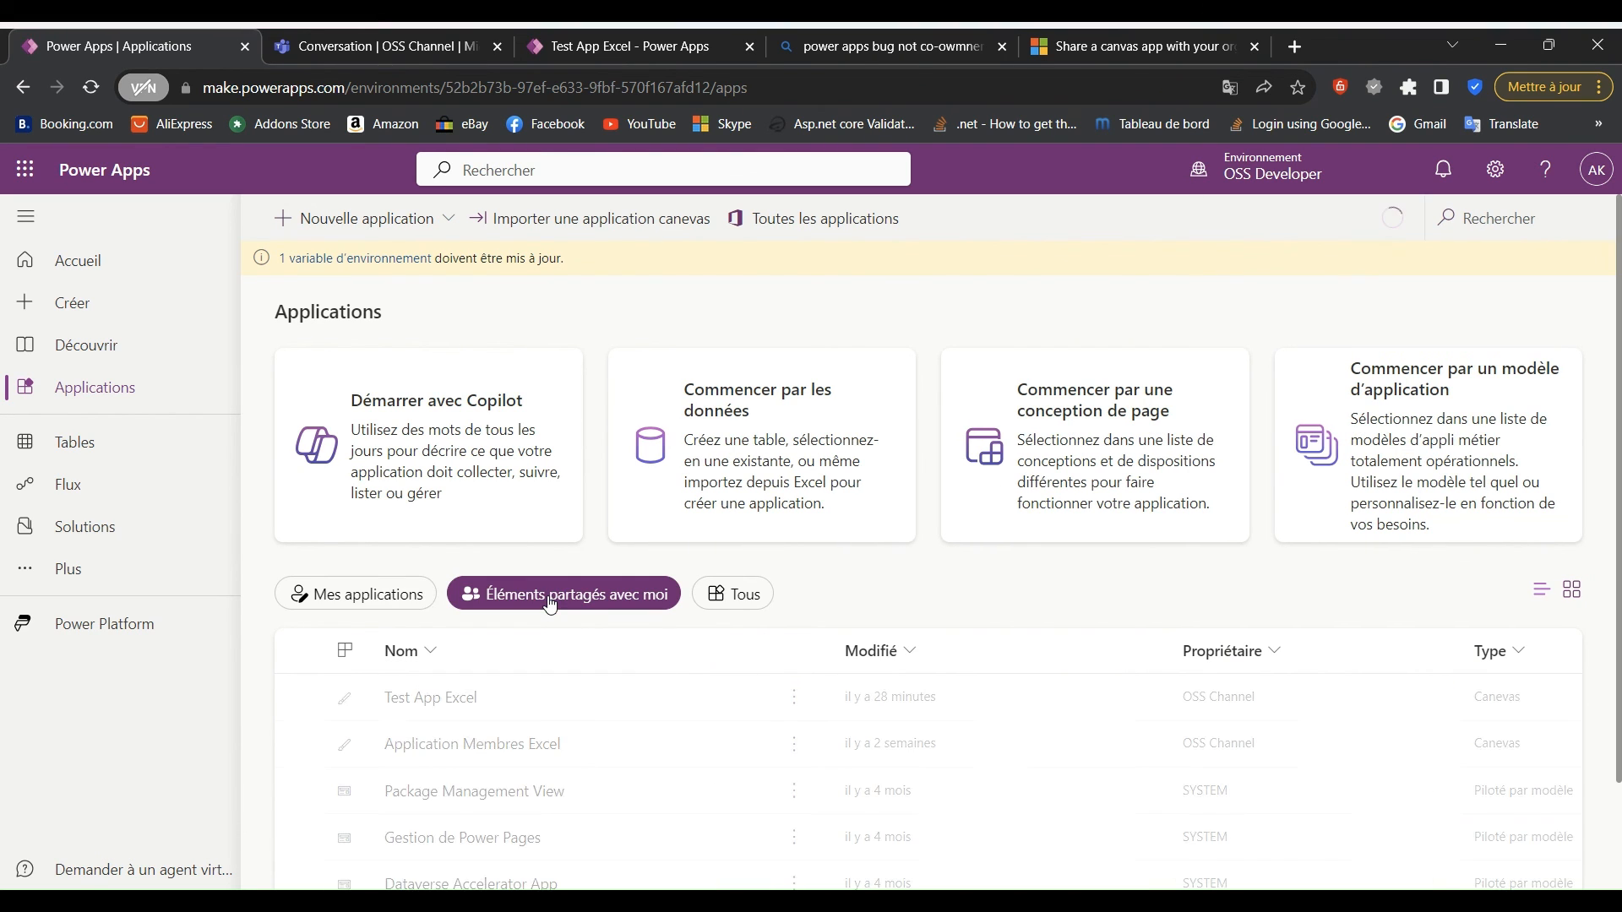
{"action": "left_click", "coordinate": [795, 701]}
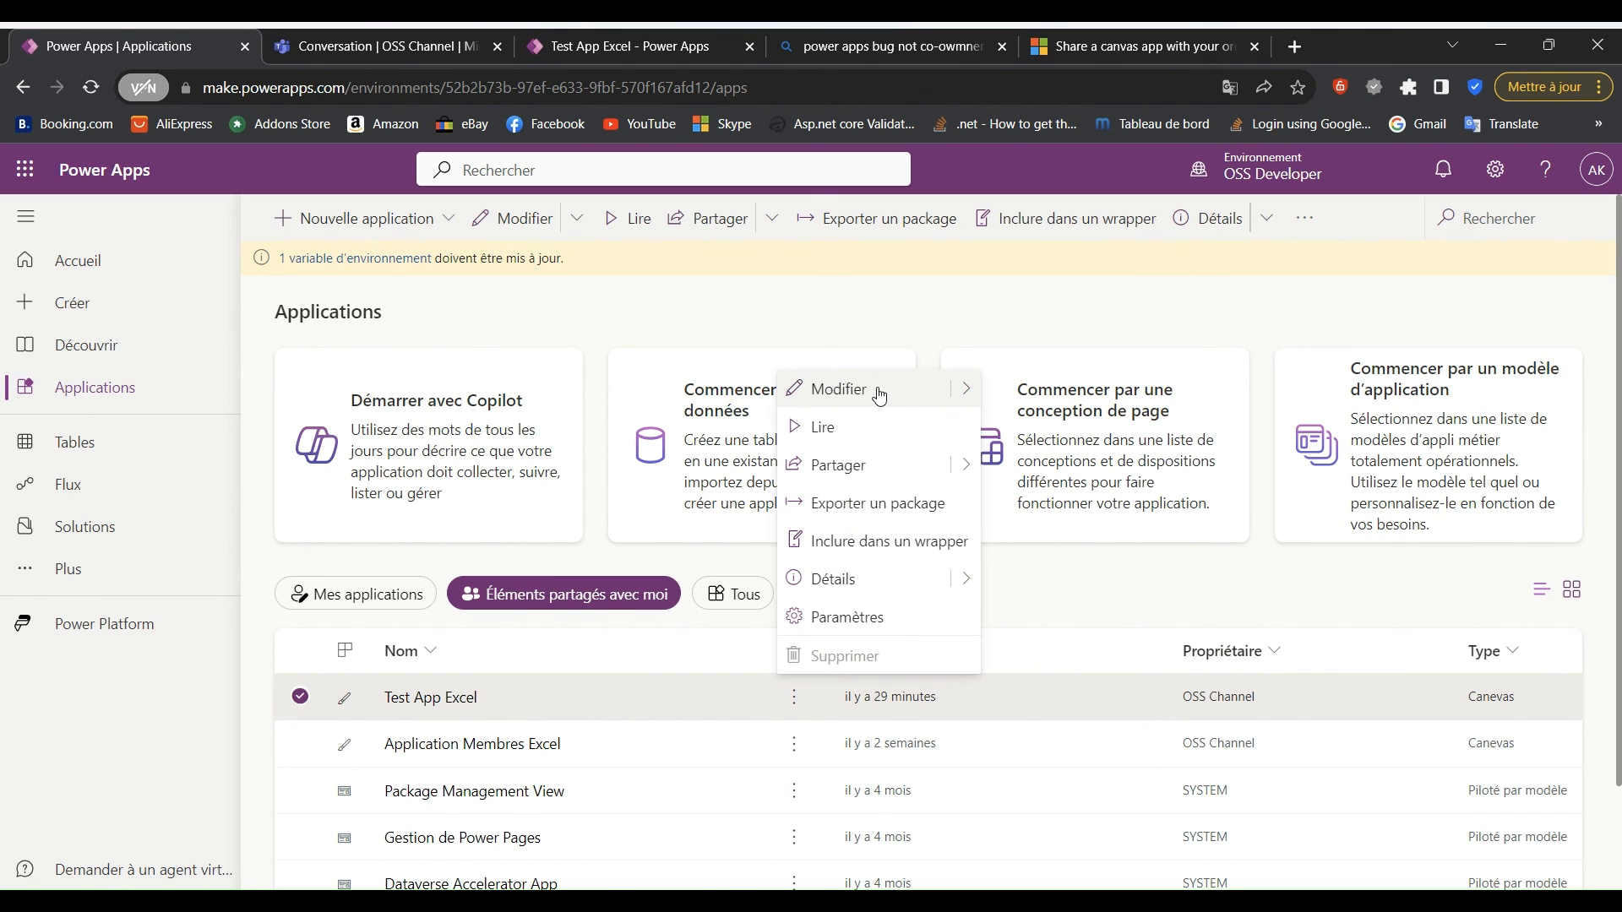
{"action": "mouse_move", "coordinate": [963, 473]}
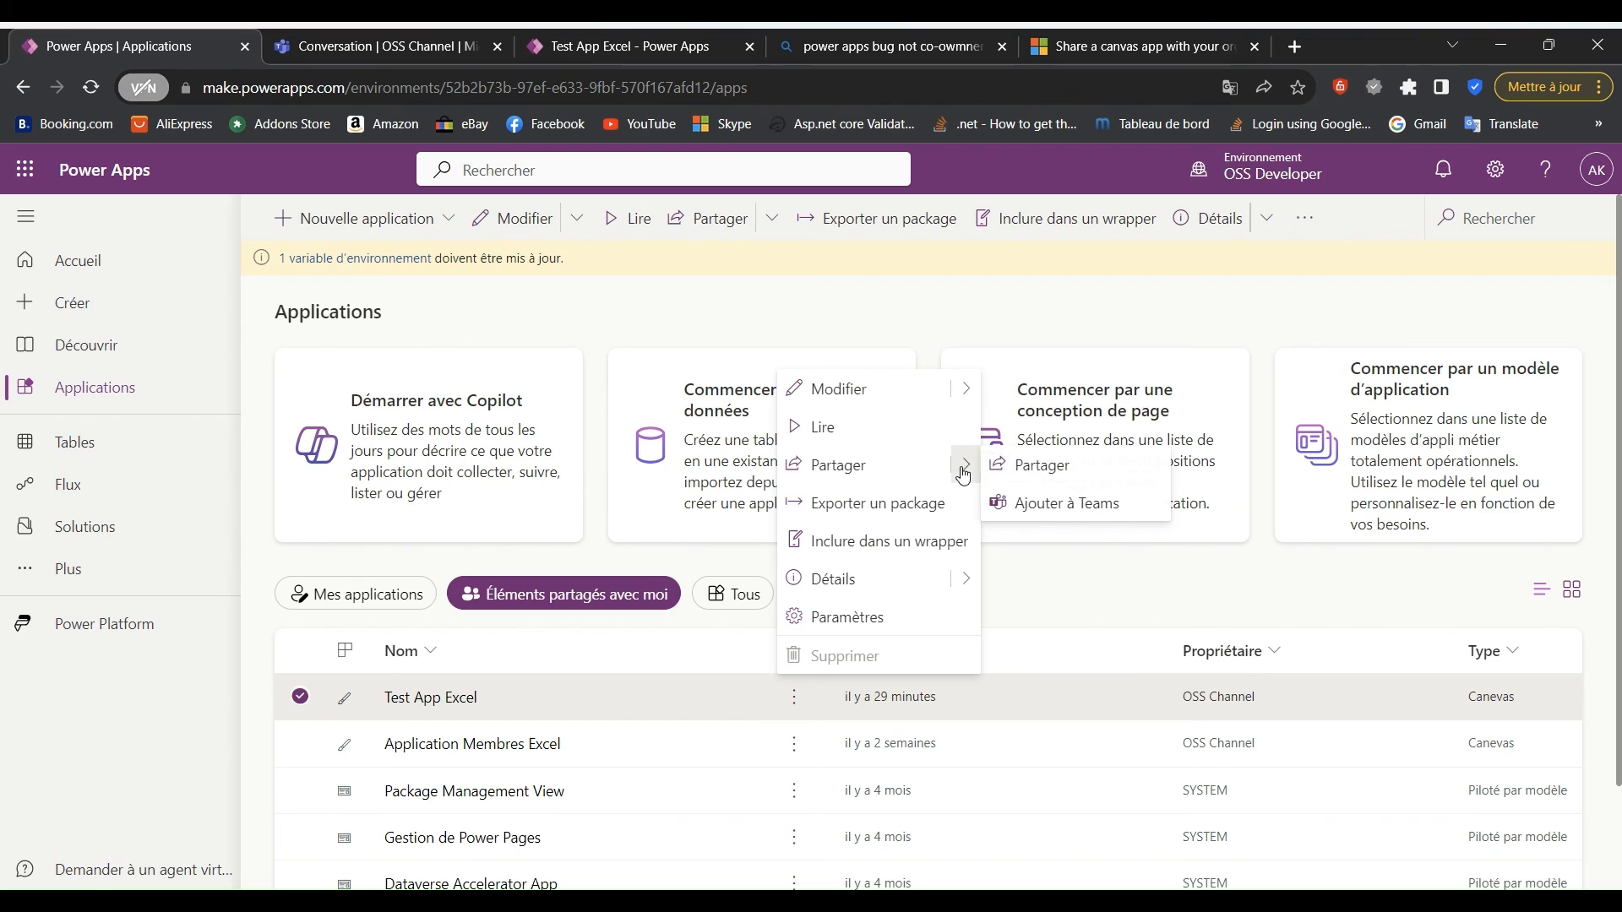